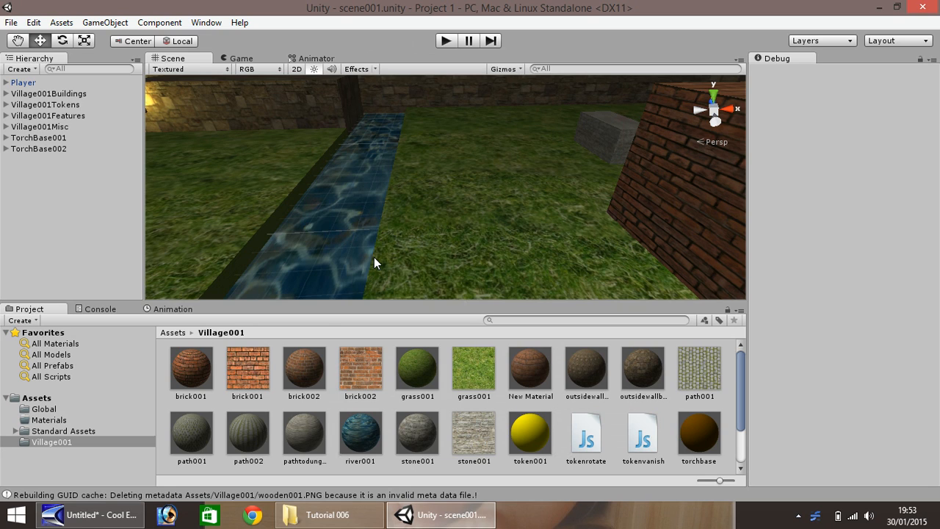
# Pan the Scene view to show the wall torches
pyautogui.click(17, 40)
pyautogui.moveTo(186, 131); pyautogui.dragTo(216, 147)
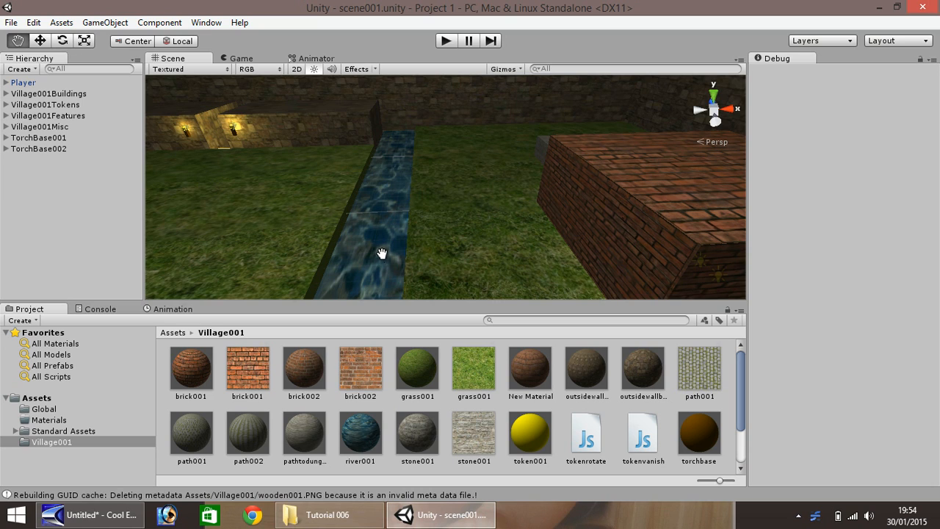
pyautogui.moveTo(740, 384); pyautogui.dragTo(741, 433)
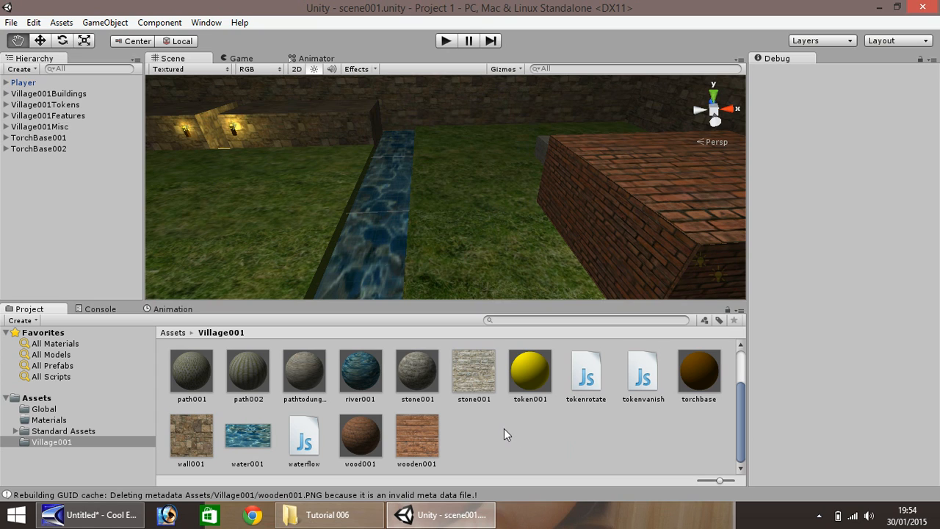
# Inspect the wood001 material and wooden001 texture, then bring up the Tutorial 006 folder
pyautogui.click(349, 444)
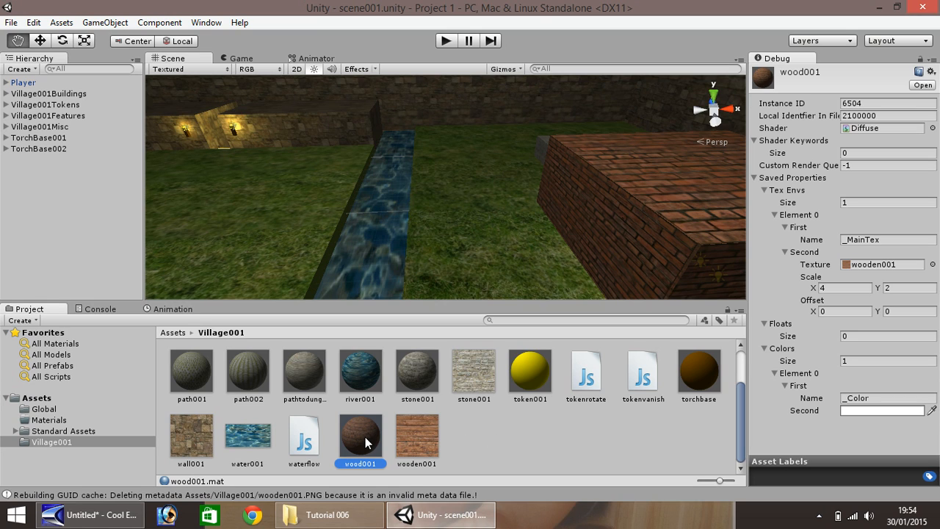
pyautogui.click(419, 436)
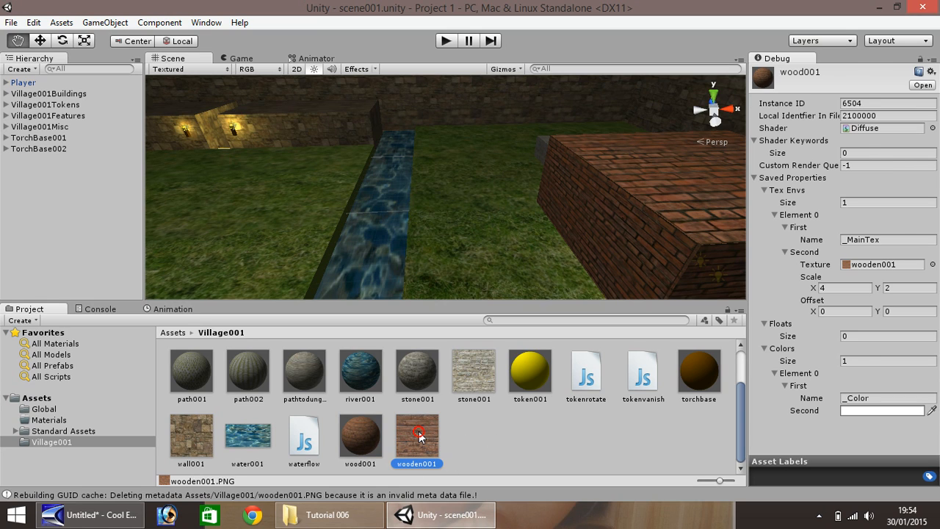
pyautogui.click(327, 514)
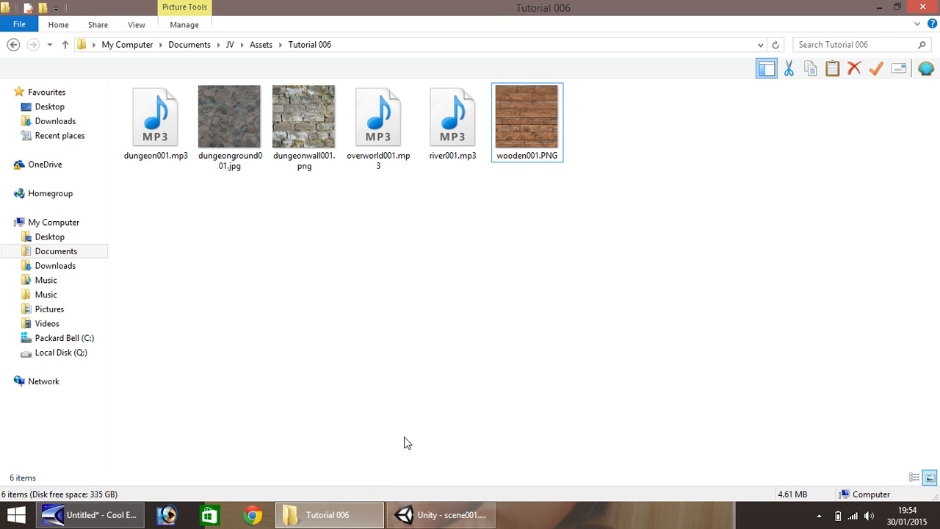
# Switch from File Explorer back to the Unity editor
pyautogui.click(412, 514)
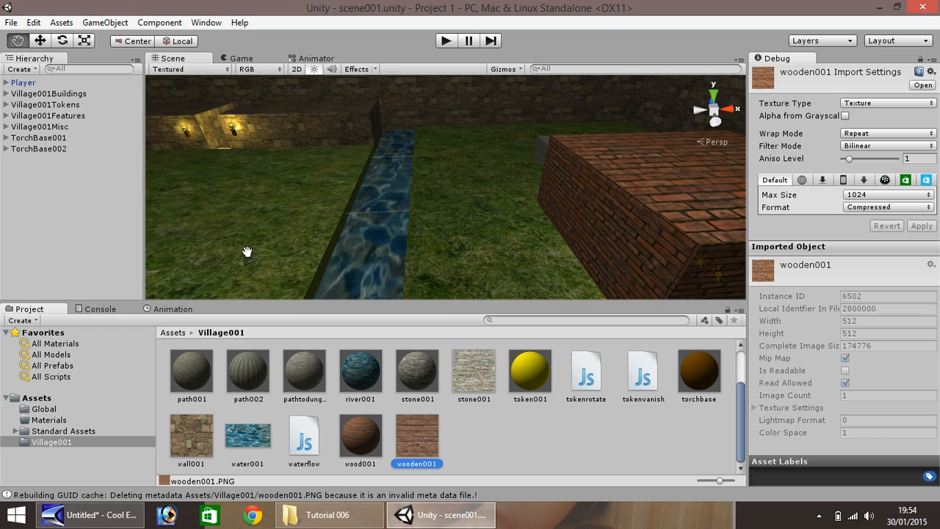
# Create a new cube and set its position to 0, 0, 0
pyautogui.scroll(-3, 280, 225)
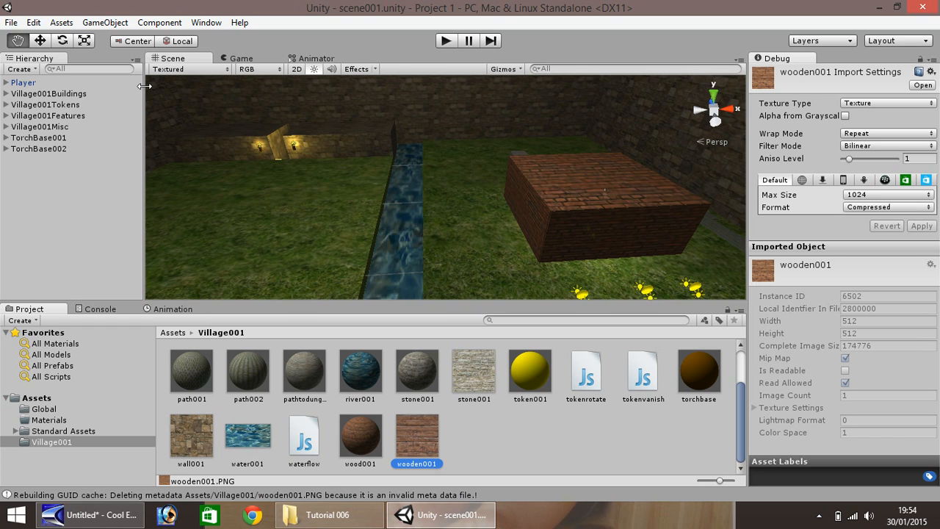
pyautogui.click(115, 23)
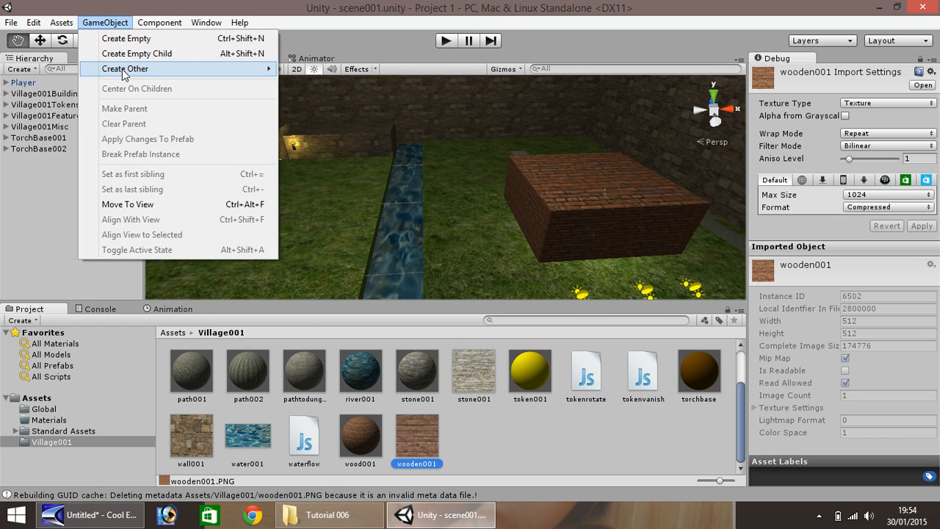
pyautogui.moveTo(124, 69)
pyautogui.click(331, 214)
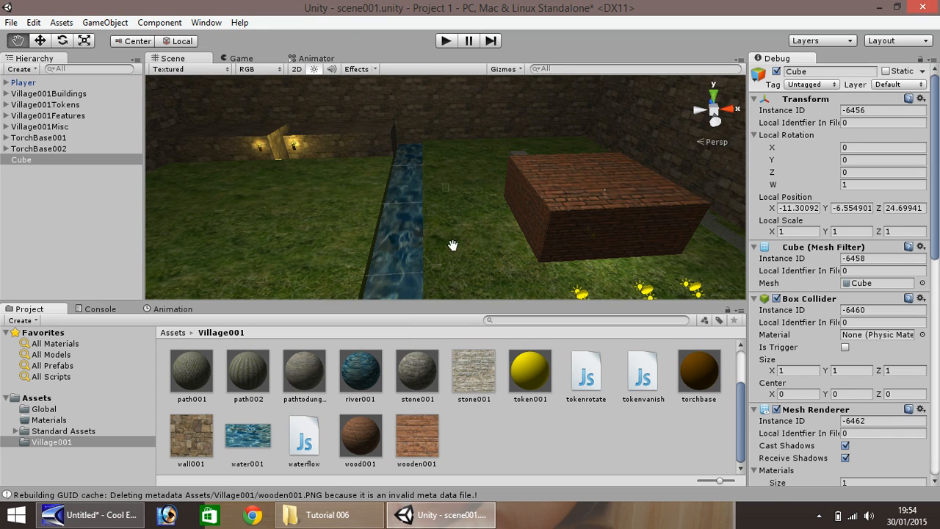
pyautogui.click(792, 207)
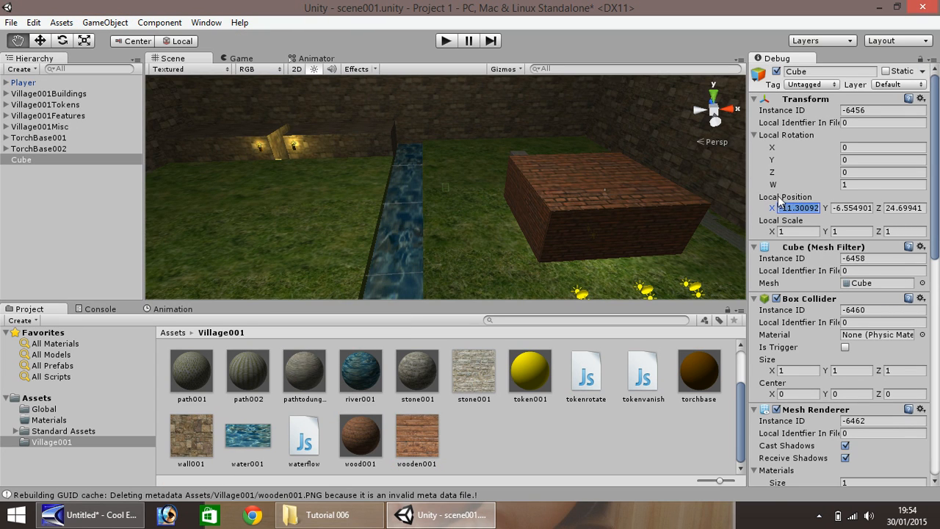
pyautogui.write('0')
pyautogui.press('Tab')
pyautogui.write('0')
pyautogui.press('Tab')
pyautogui.write('0')
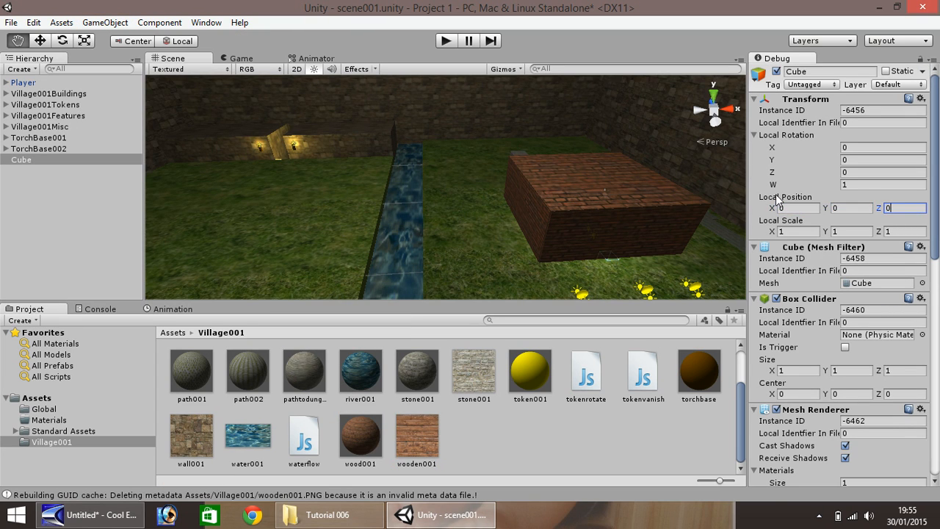
pyautogui.write('w')
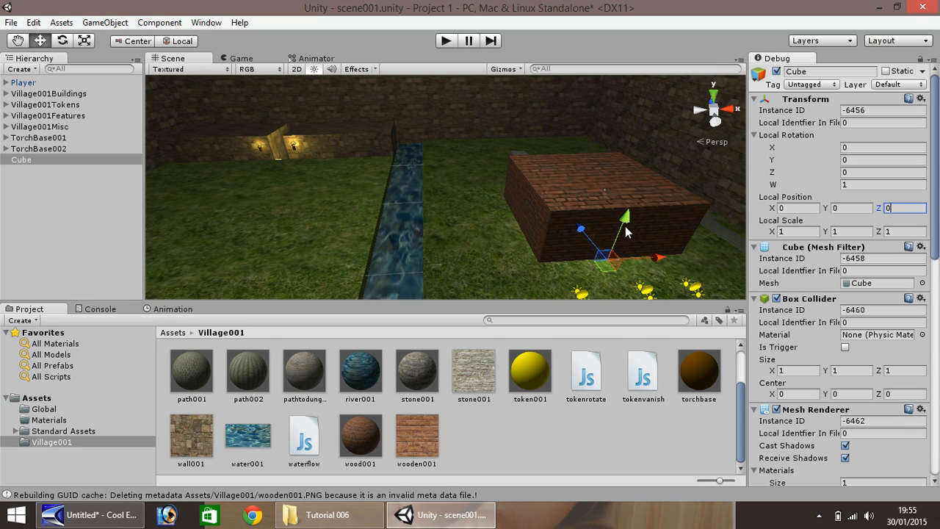
# Raise the cube and move it over onto the water strip
pyautogui.moveTo(623, 233); pyautogui.dragTo(624, 217)
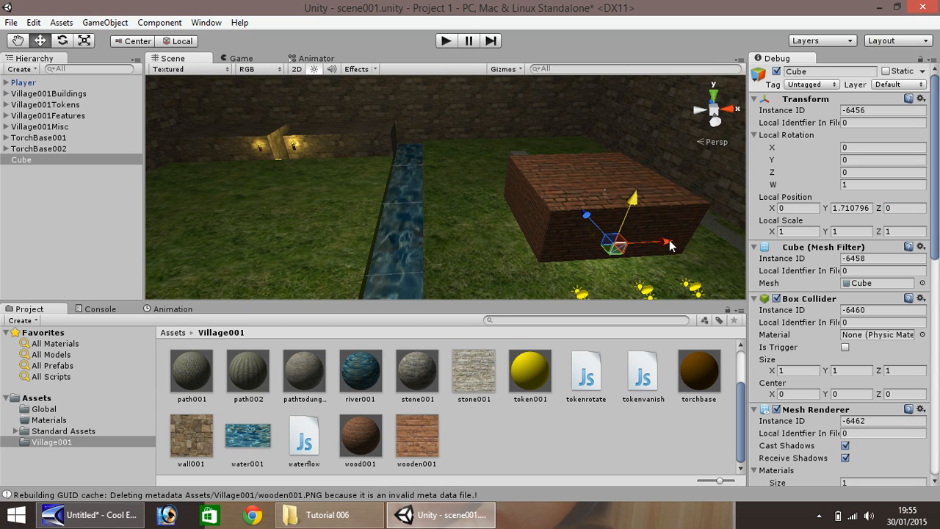
pyautogui.moveTo(670, 246); pyautogui.dragTo(400, 282)
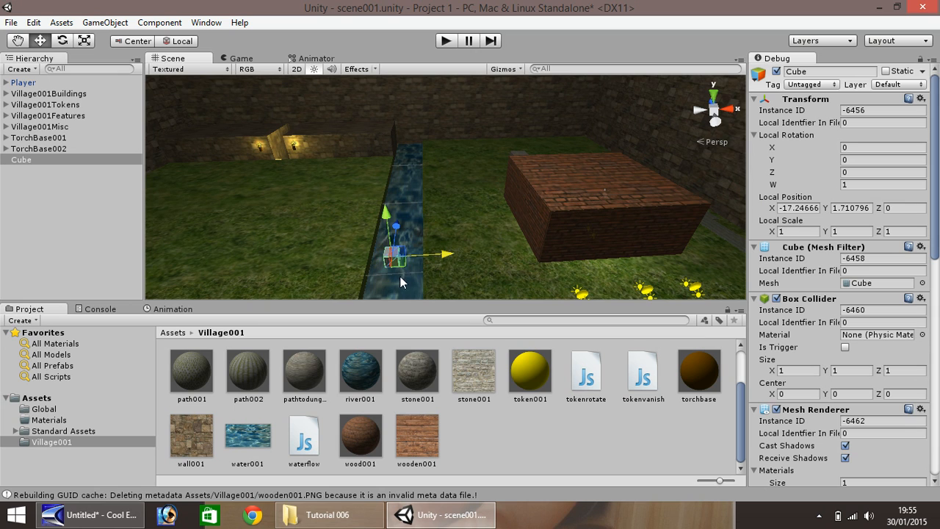
pyautogui.press('f')
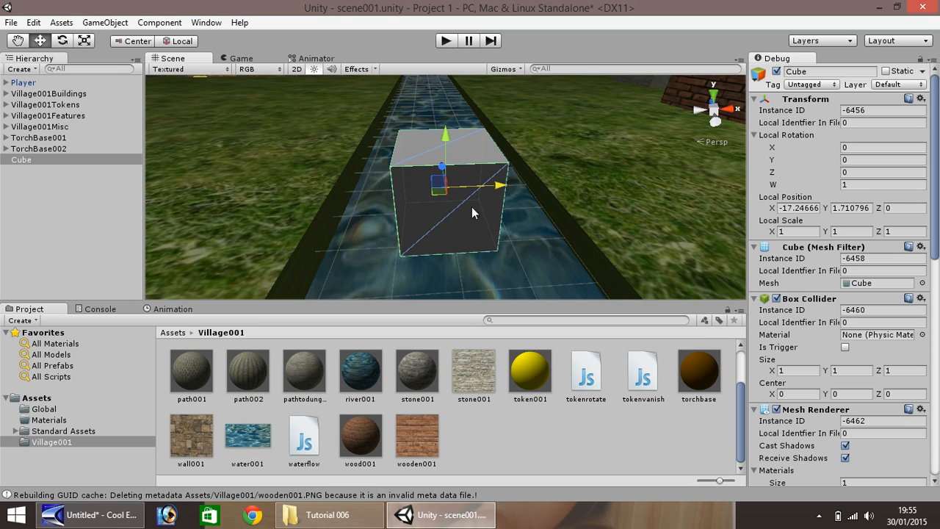
# Scale the cube to X 5 and Z 2 and lower it to about Y 1
pyautogui.click(798, 232)
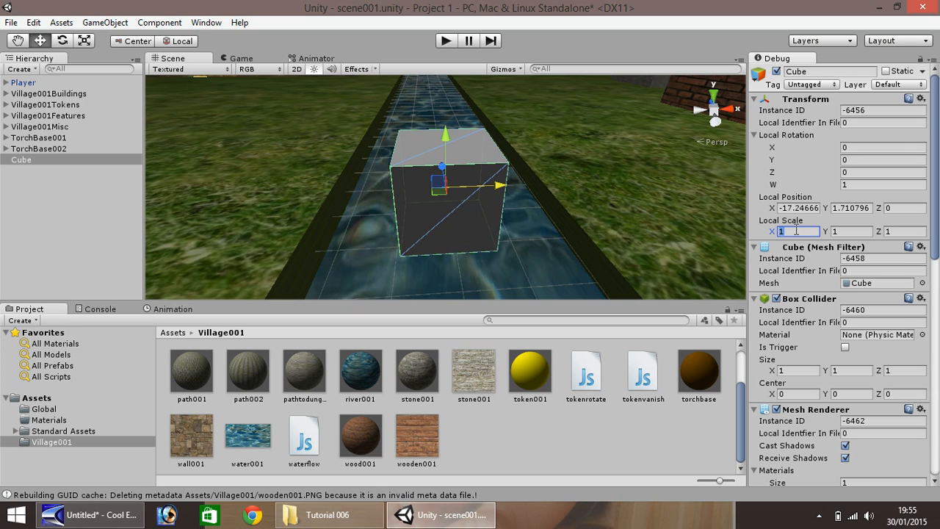
pyautogui.write('5')
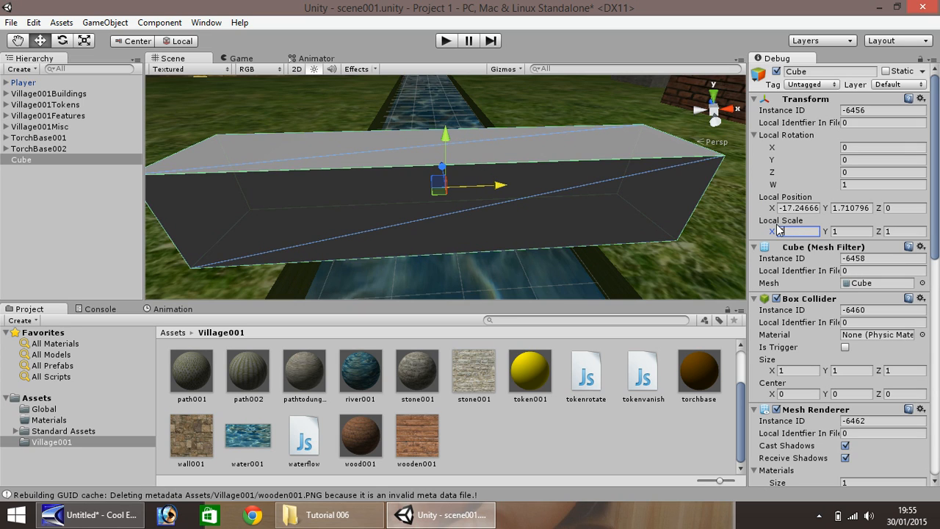
pyautogui.click(899, 231)
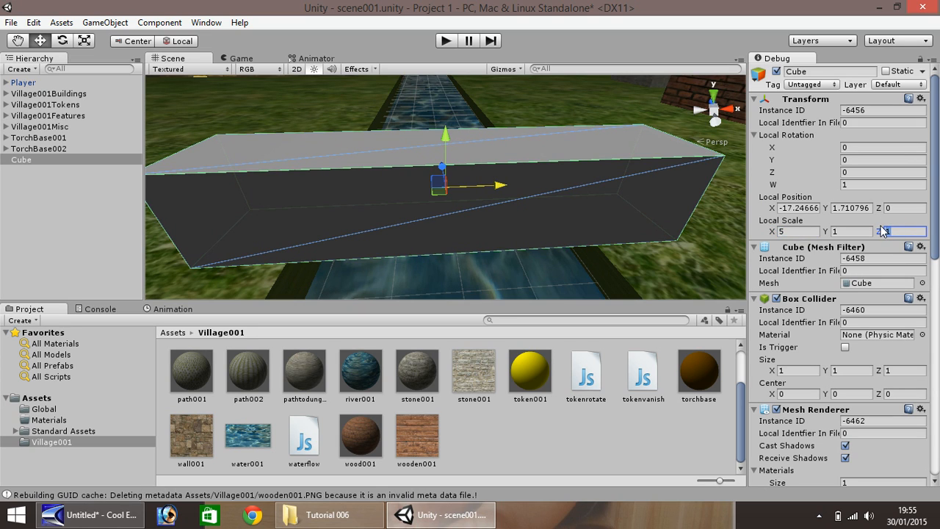
pyautogui.press('BackSpace')
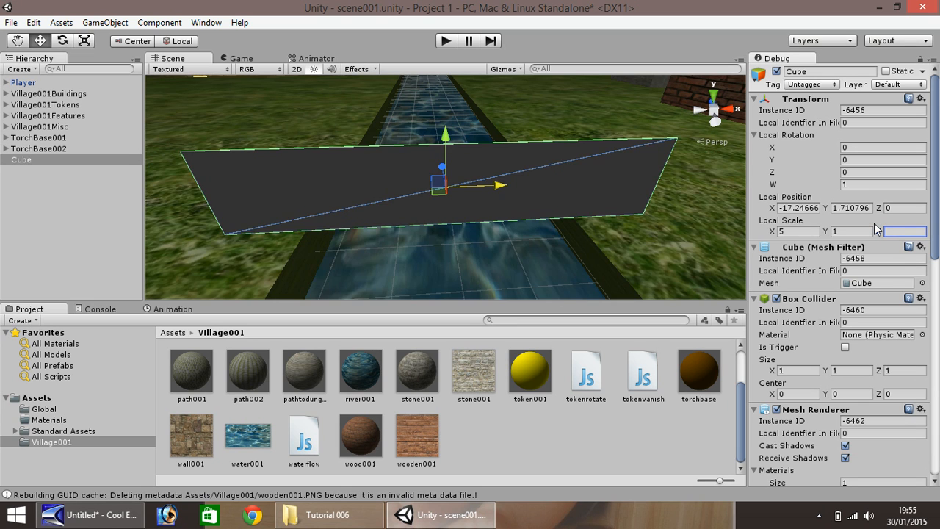
pyautogui.write('2')
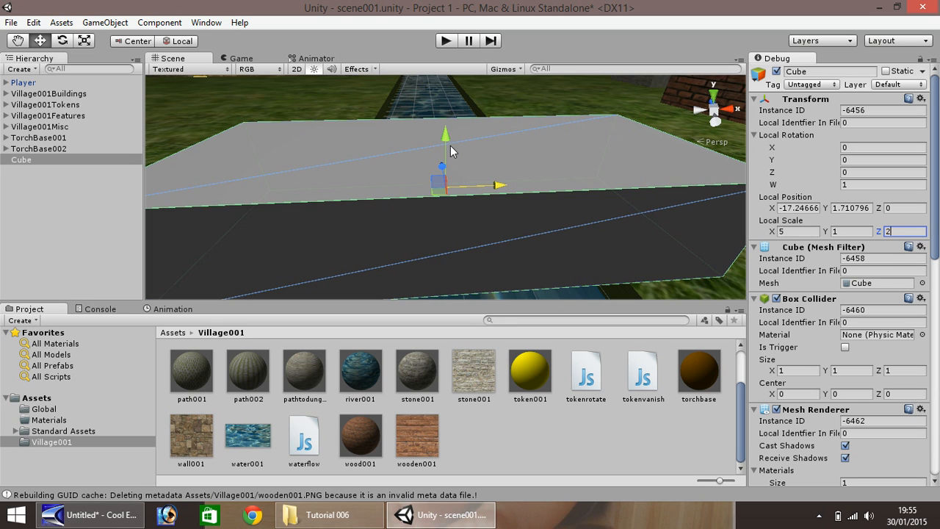
pyautogui.moveTo(445, 144); pyautogui.dragTo(394, 155)
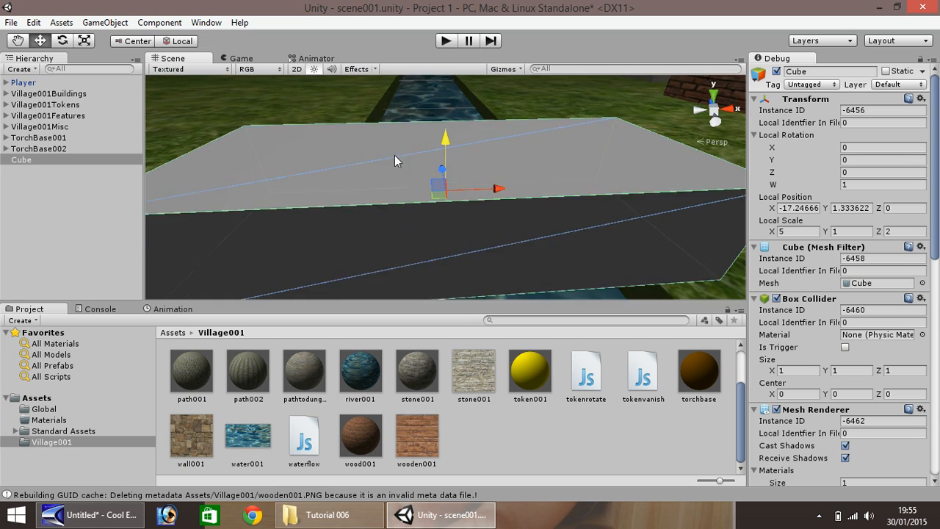
pyautogui.scroll(-3, 425, 174)
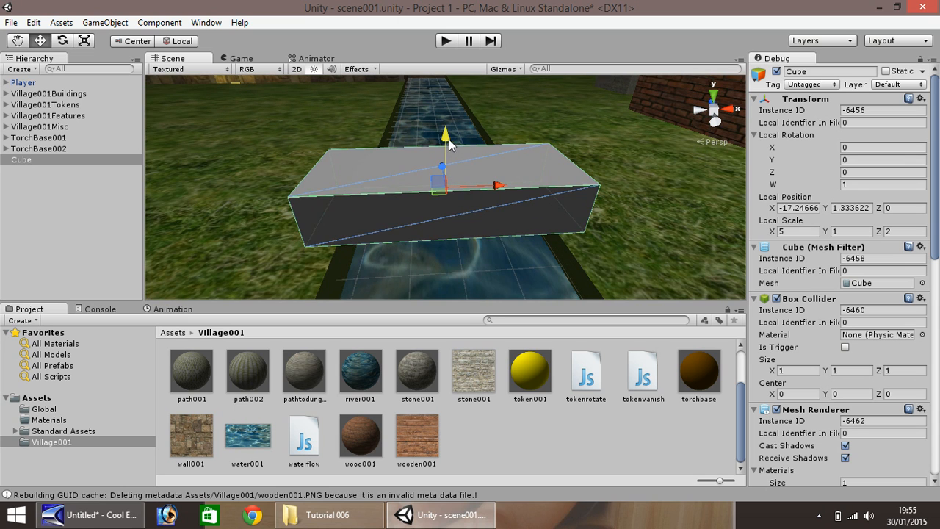
pyautogui.moveTo(448, 139)
pyautogui.mouseDown()
pyautogui.moveTo(447, 176)
pyautogui.moveTo(446, 151)
pyautogui.mouseUp()
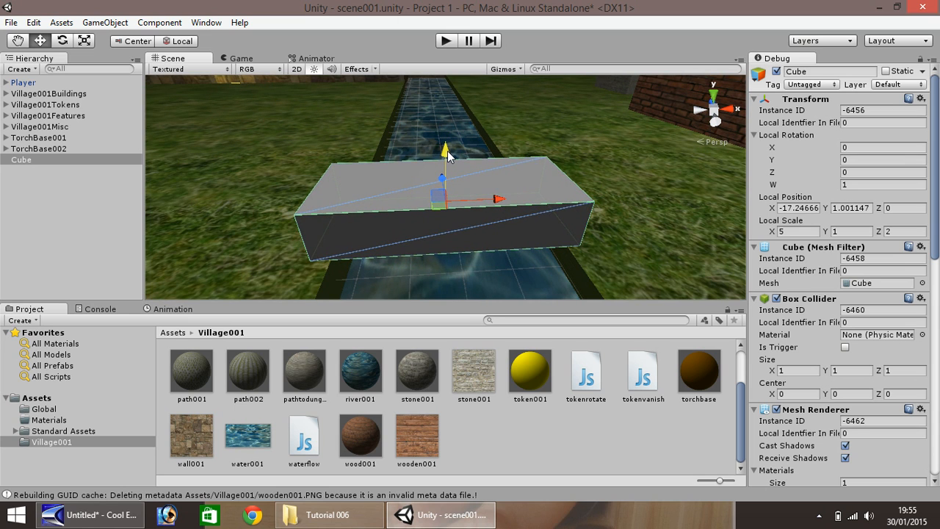
pyautogui.press('f')
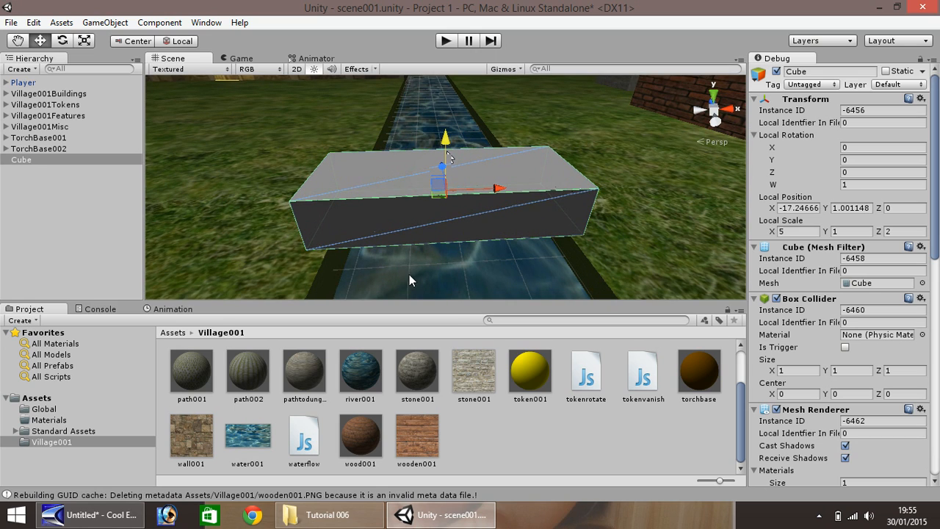
# Apply the wood001 material to the cube and check its 4 × 2 tiling
pyautogui.click(360, 444)
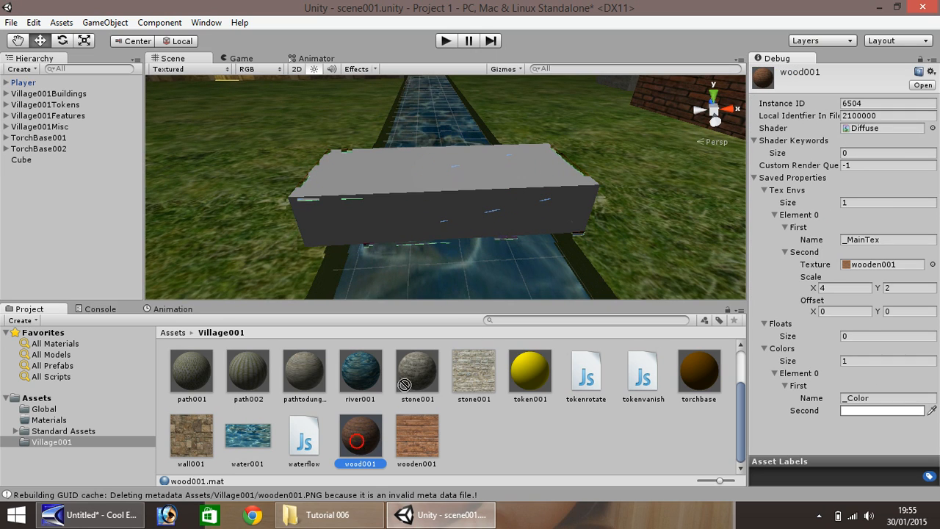
pyautogui.moveTo(359, 447); pyautogui.dragTo(419, 207)
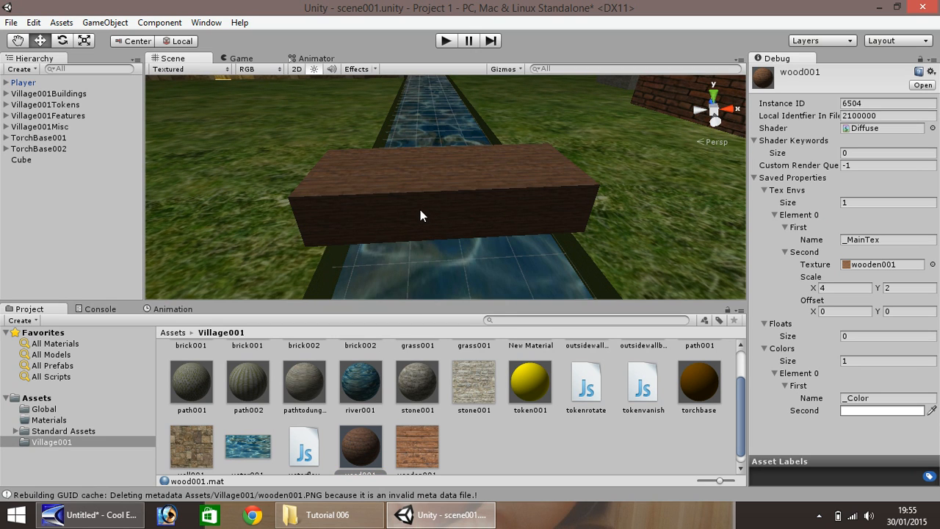
pyautogui.scroll(2, 409, 216)
pyautogui.scroll(2, 411, 216)
pyautogui.scroll(-4, 415, 217)
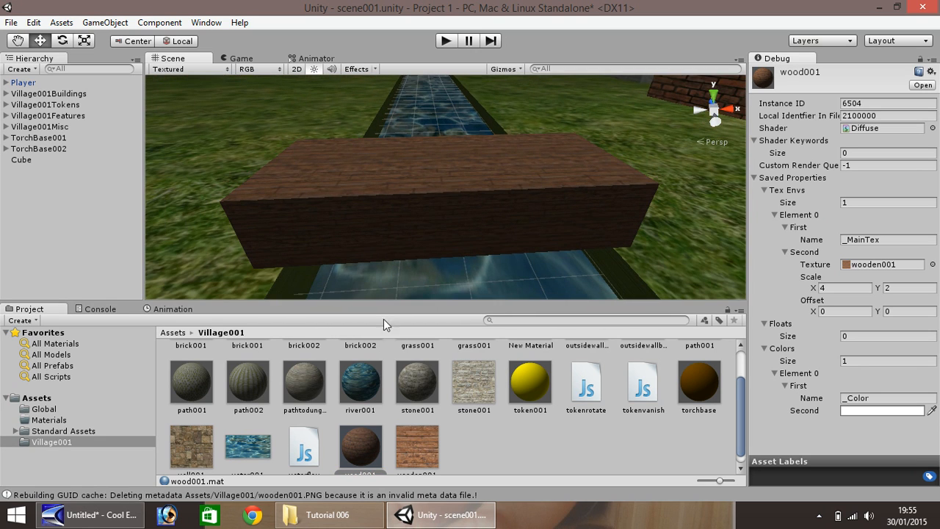
pyautogui.click(829, 291)
pyautogui.click(902, 291)
pyautogui.scroll(-5, 435, 238)
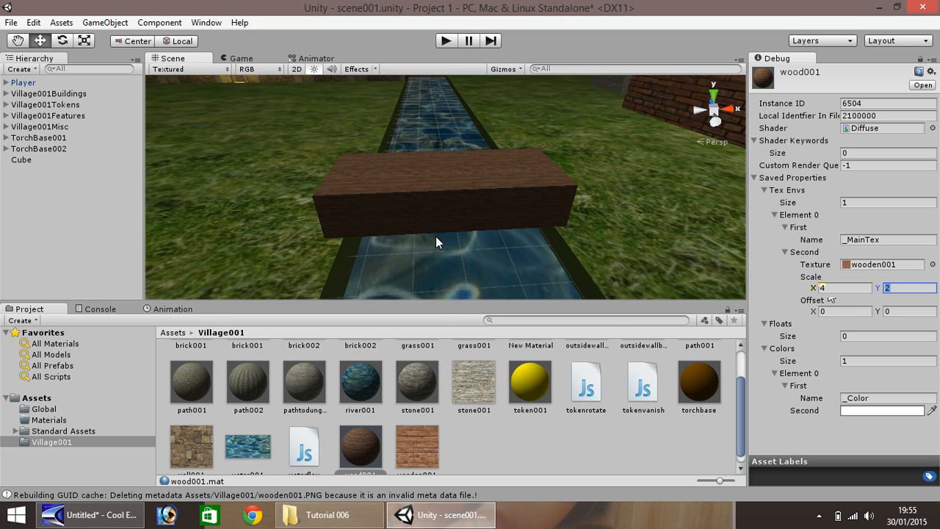
pyautogui.click(409, 185)
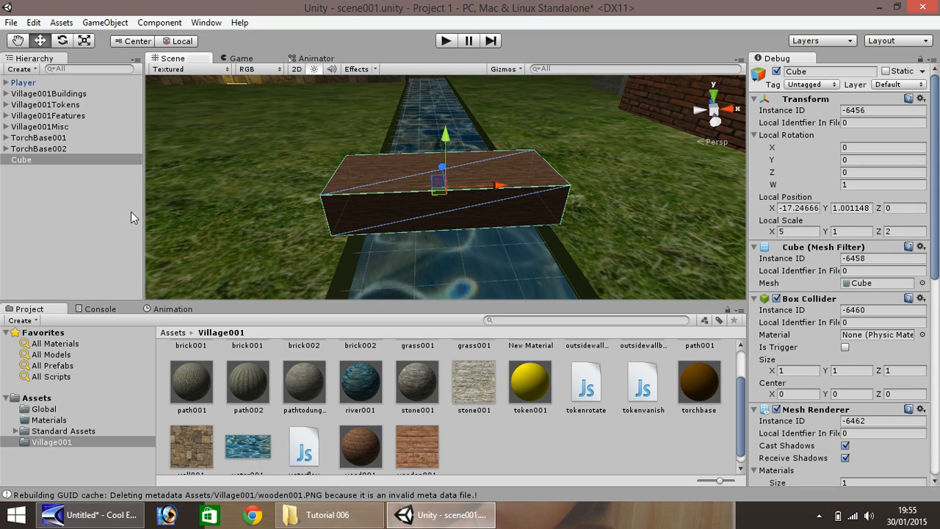
# Rename the Cube to Bridge001
pyautogui.rightClick(25, 161)
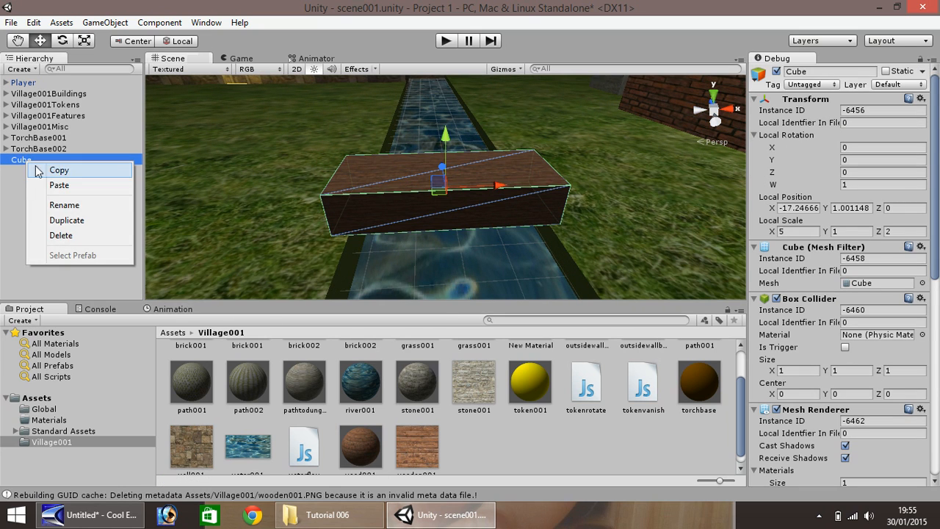
pyautogui.click(77, 205)
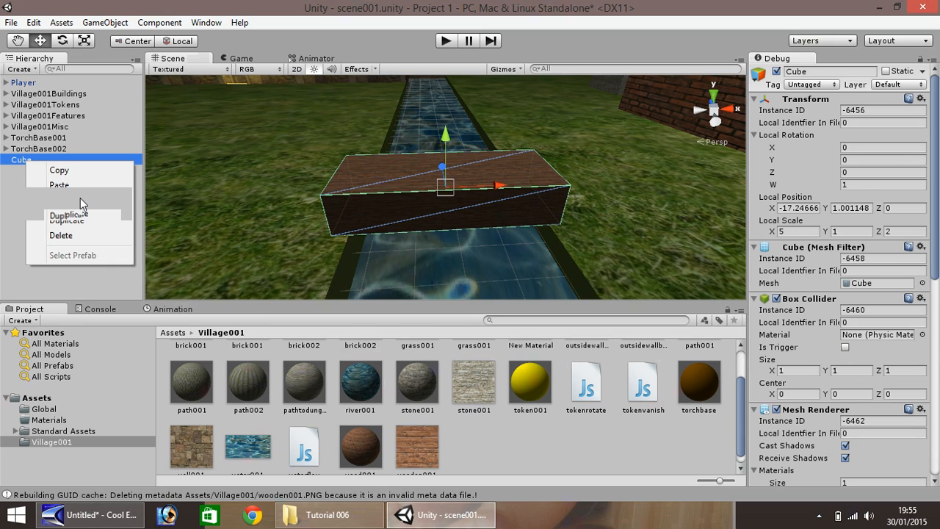
pyautogui.write('Bridge001')
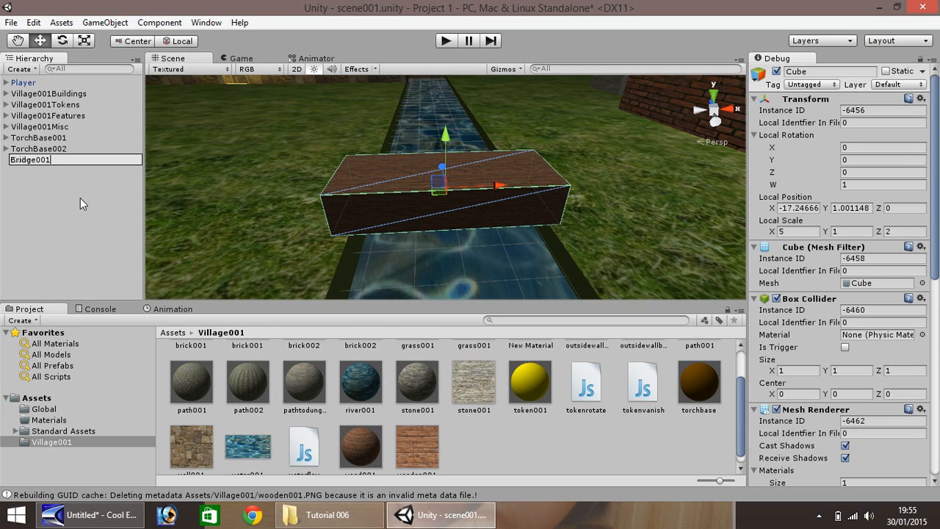
pyautogui.press('Return')
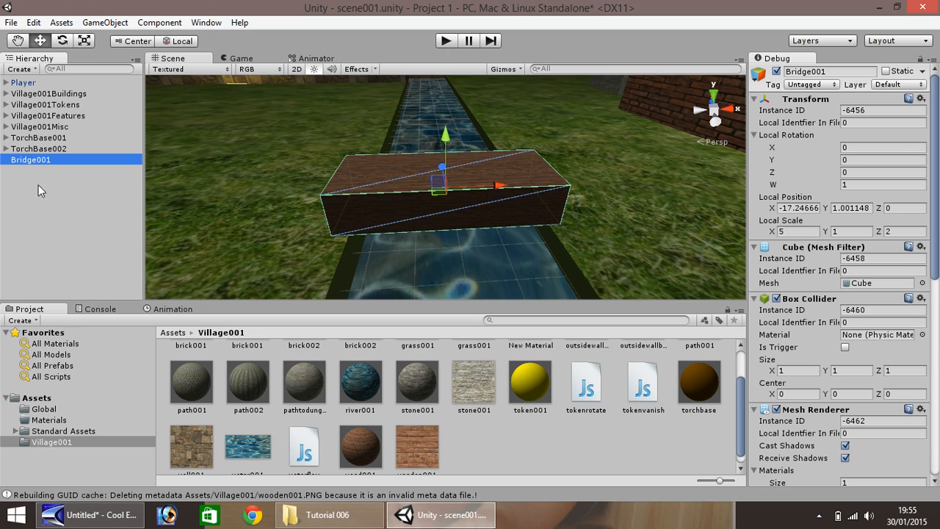
# Create an empty object named Village001Bridge and put Bridge001 inside it
pyautogui.click(106, 23)
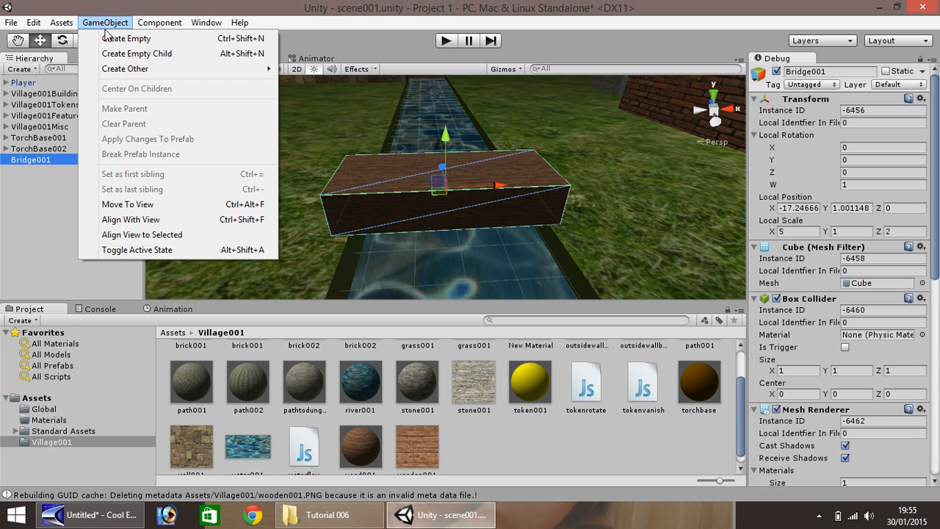
pyautogui.click(111, 39)
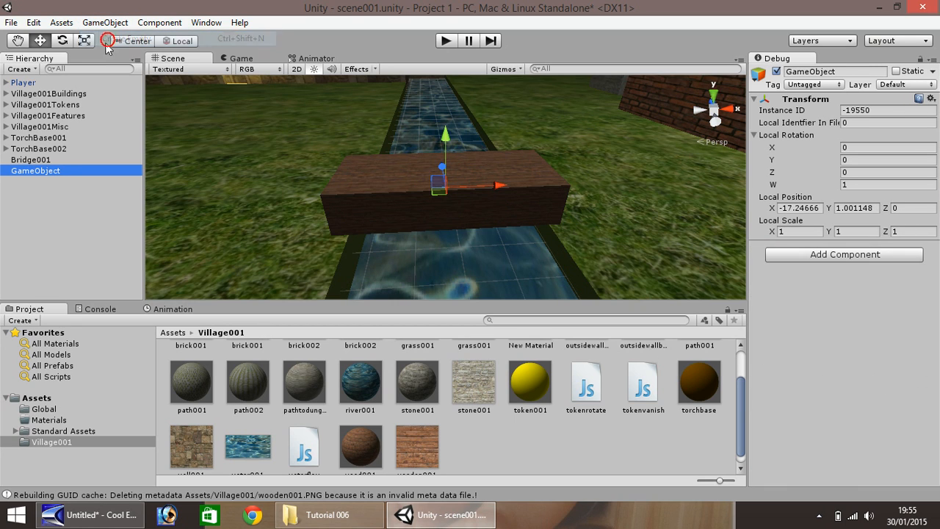
pyautogui.rightClick(41, 170)
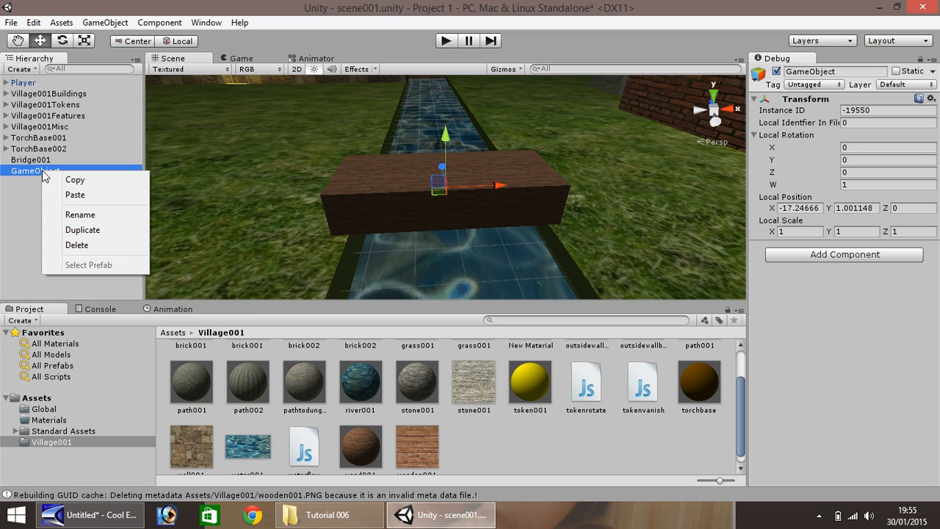
pyautogui.click(99, 214)
pyautogui.write('Village')
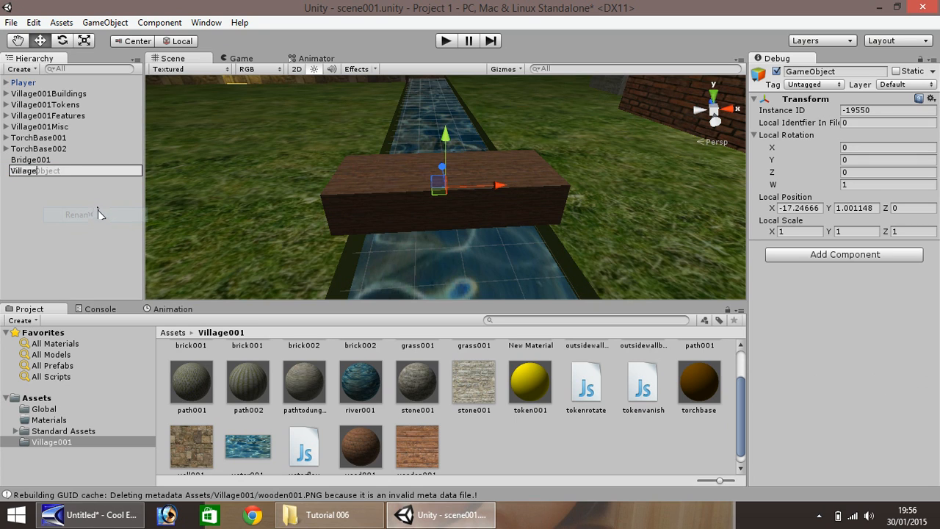
pyautogui.write('001Bridge')
pyautogui.press('Return')
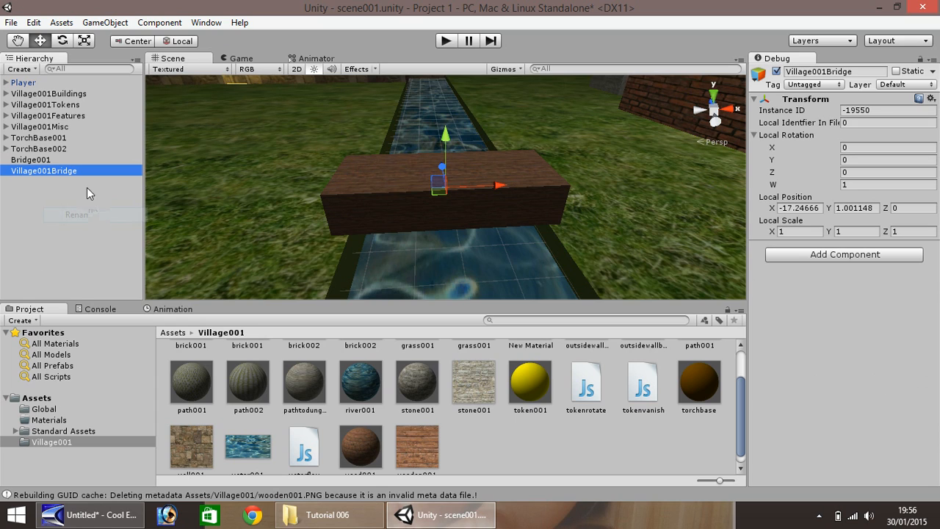
pyautogui.moveTo(34, 160); pyautogui.dragTo(35, 171)
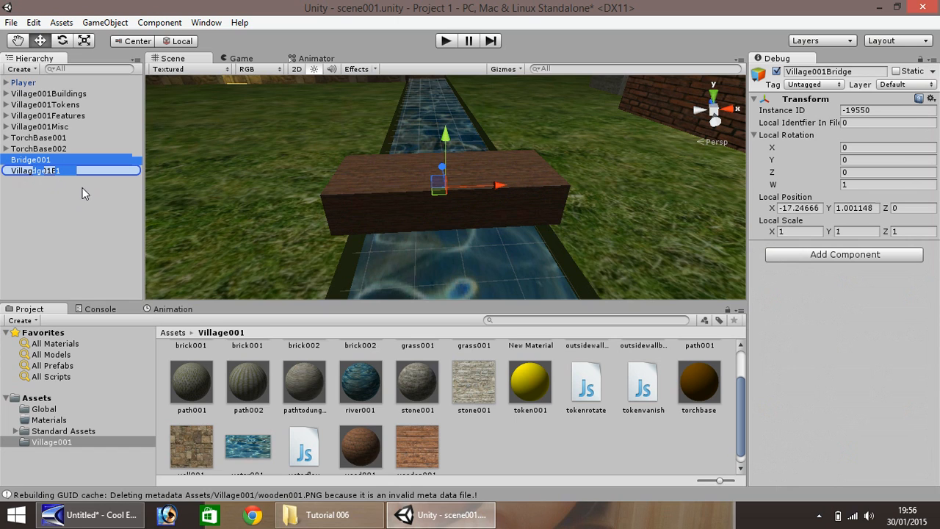
# Rename the copied plank to Bridge002
pyautogui.rightClick(46, 183)
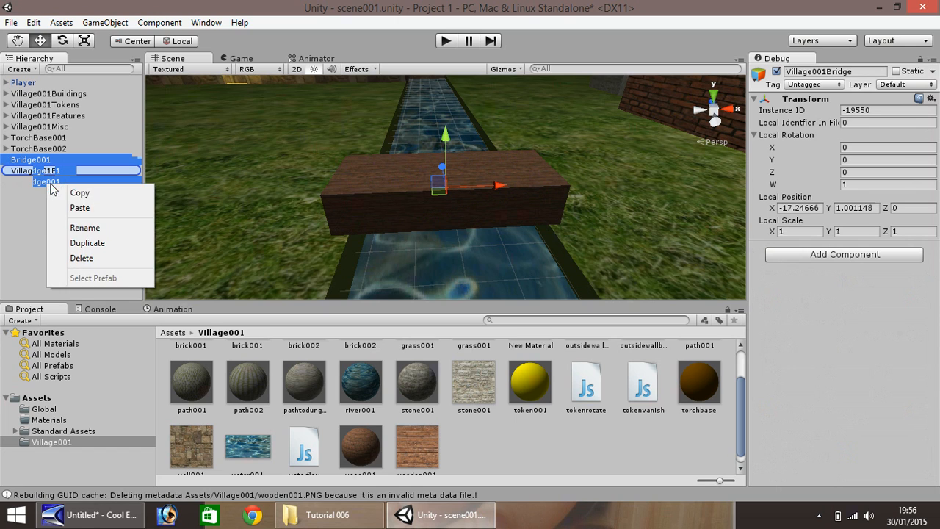
pyautogui.click(78, 227)
pyautogui.click(76, 182)
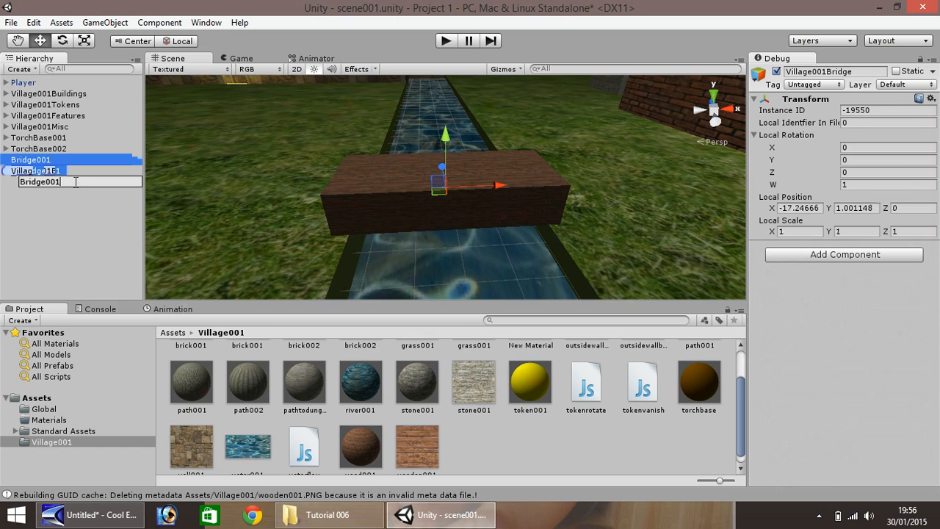
pyautogui.press('BackSpace')
pyautogui.write('2')
pyautogui.press('Return')
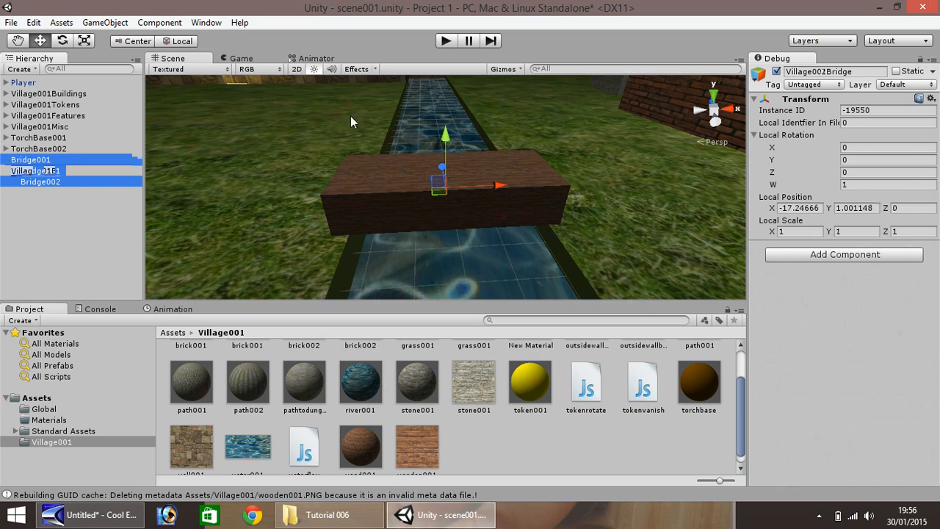
# Slide Bridge002 past the deck's end, set Z rotation -0.2, and lower it to the grass
pyautogui.moveTo(500, 189); pyautogui.dragTo(688, 187)
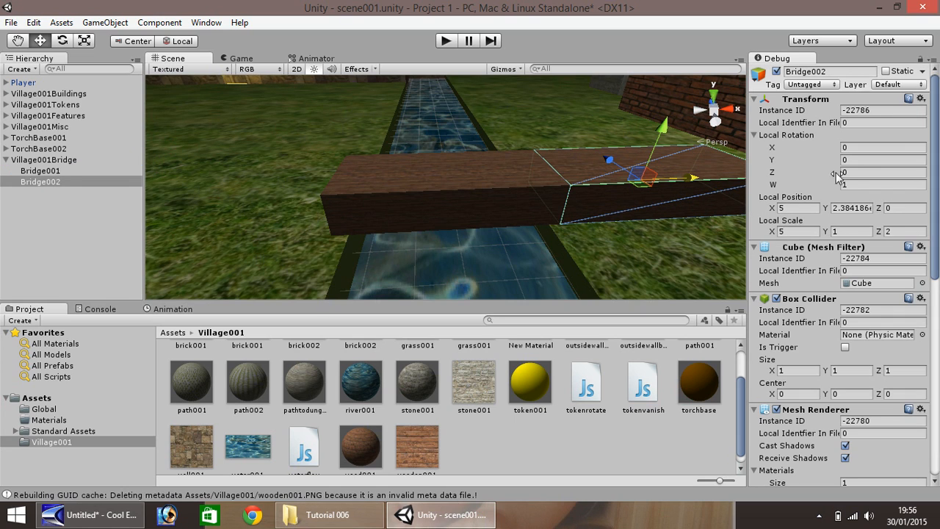
pyautogui.click(861, 172)
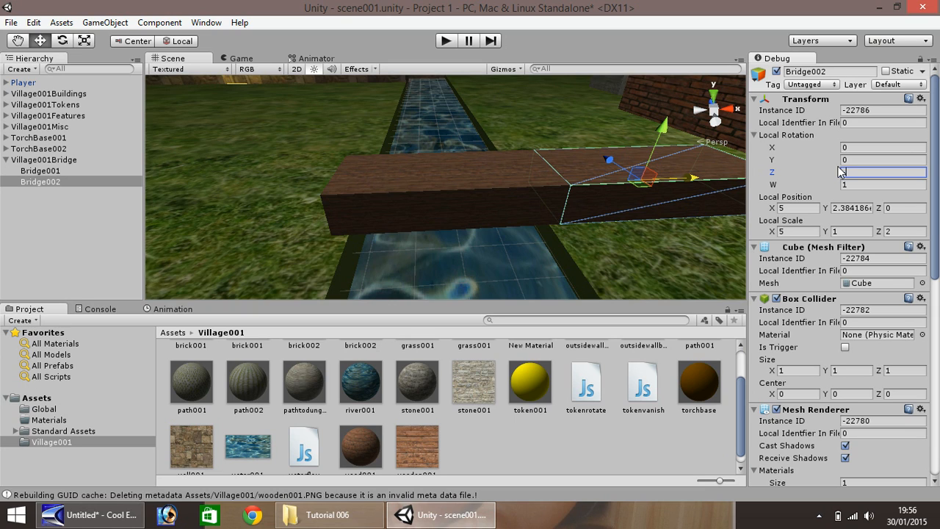
pyautogui.write('-0.2')
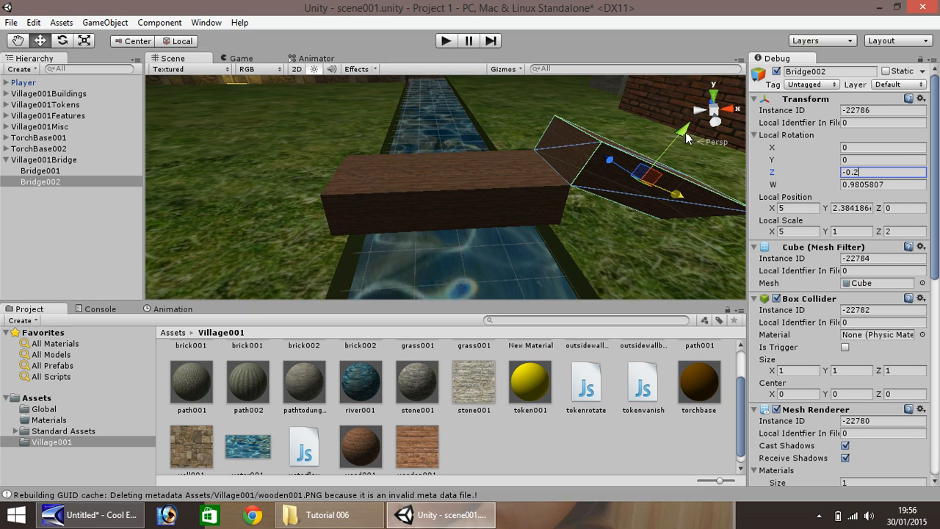
pyautogui.moveTo(684, 139); pyautogui.dragTo(655, 170)
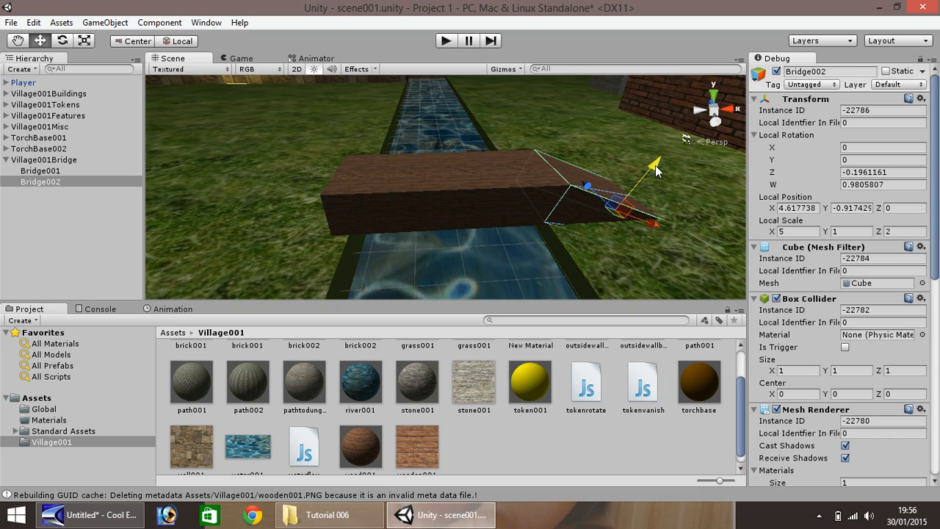
pyautogui.click(561, 183)
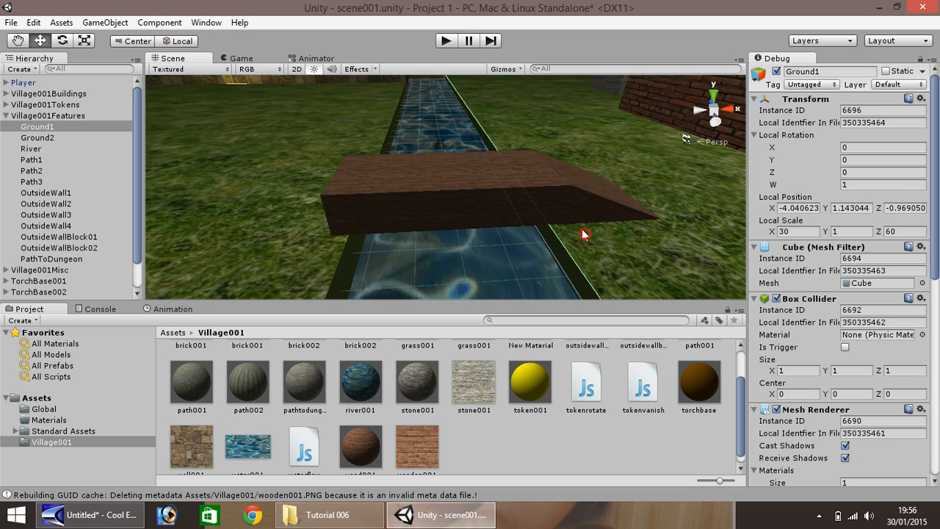
pyautogui.click(577, 185)
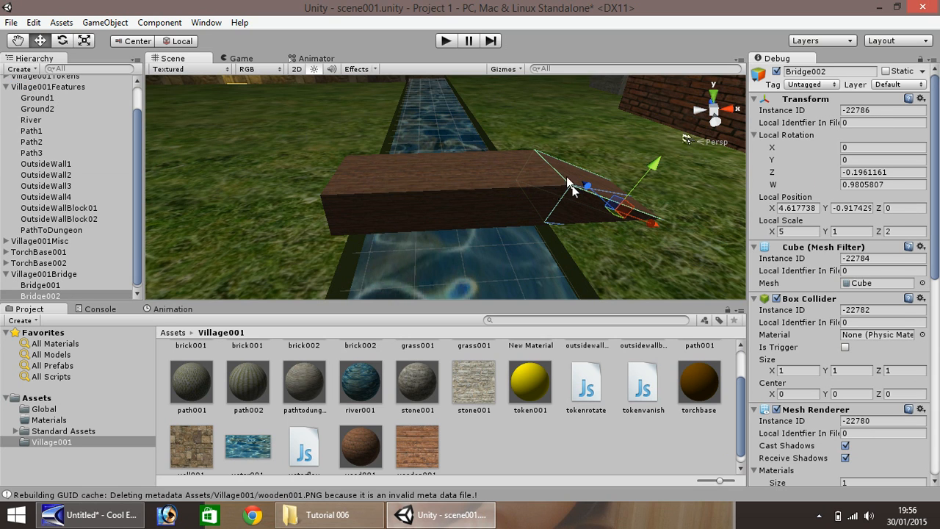
pyautogui.click(445, 40)
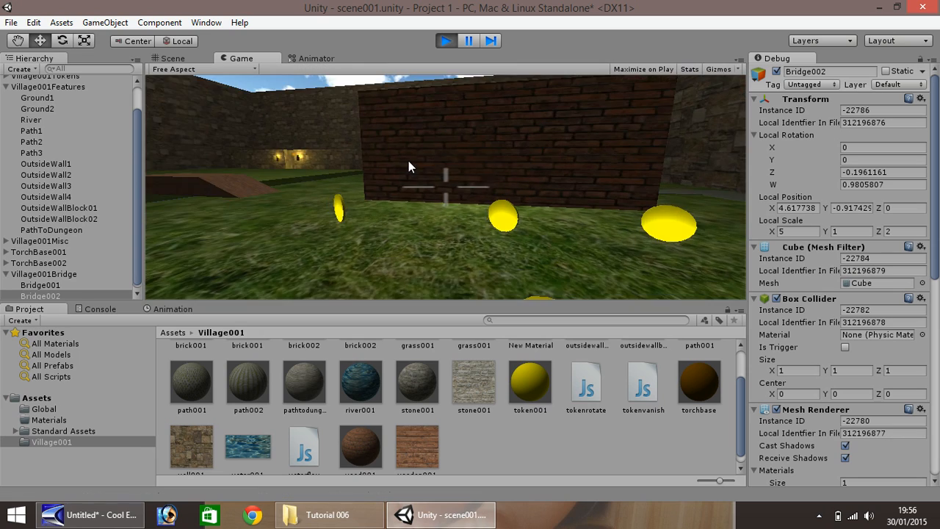
pyautogui.press('w')
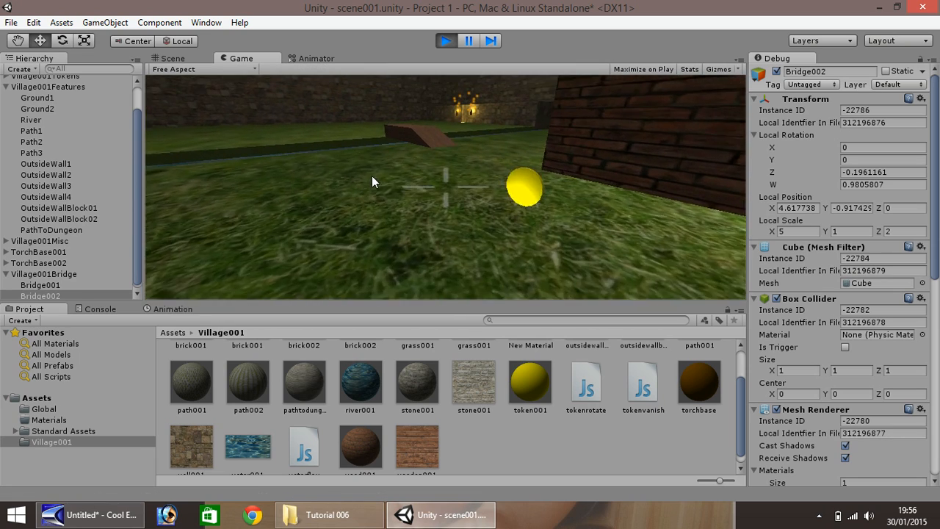
pyautogui.press('w')
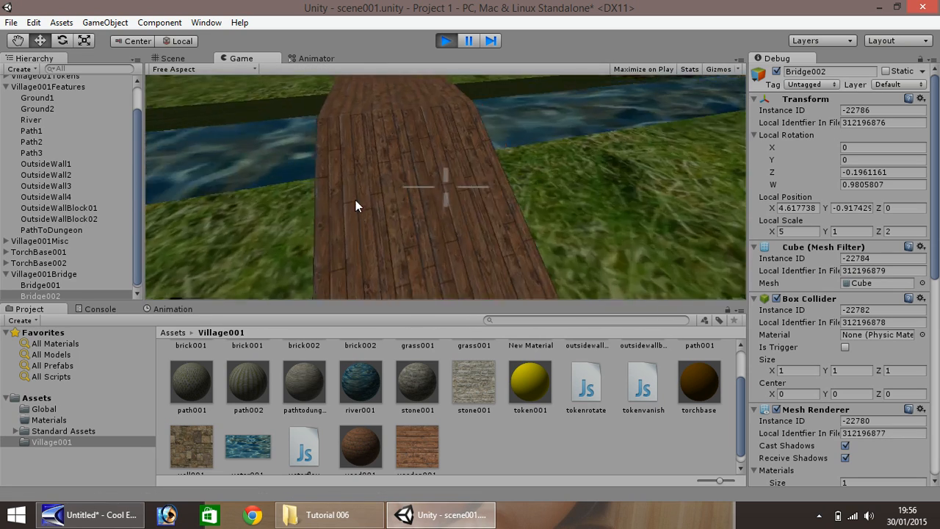
pyautogui.press('w')
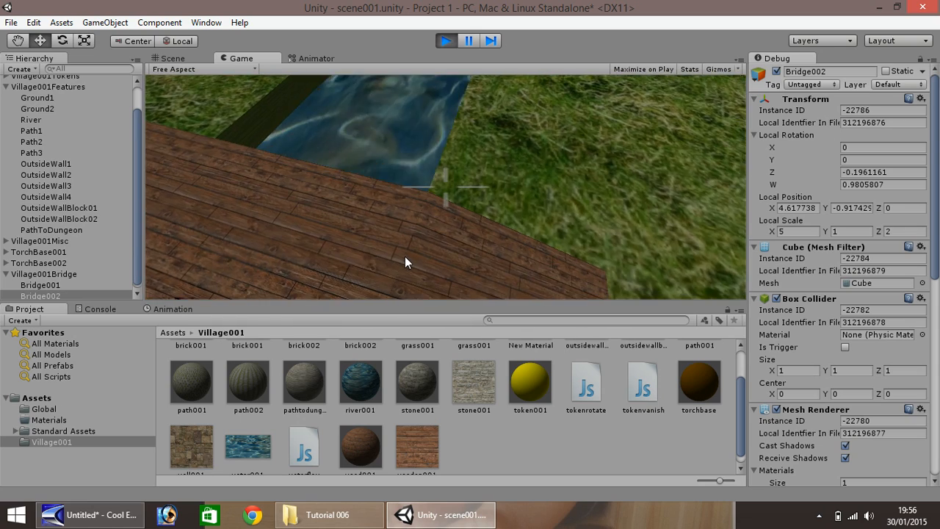
pyautogui.press('w')
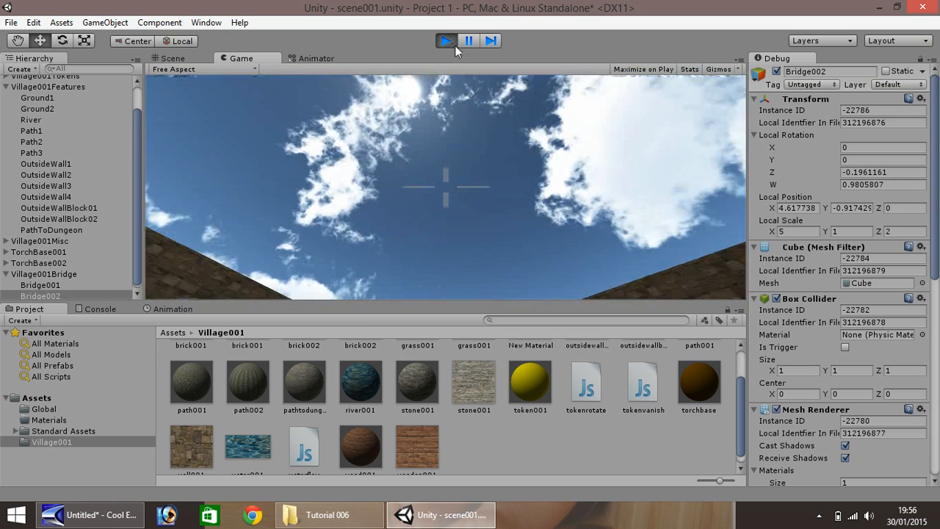
pyautogui.click(447, 40)
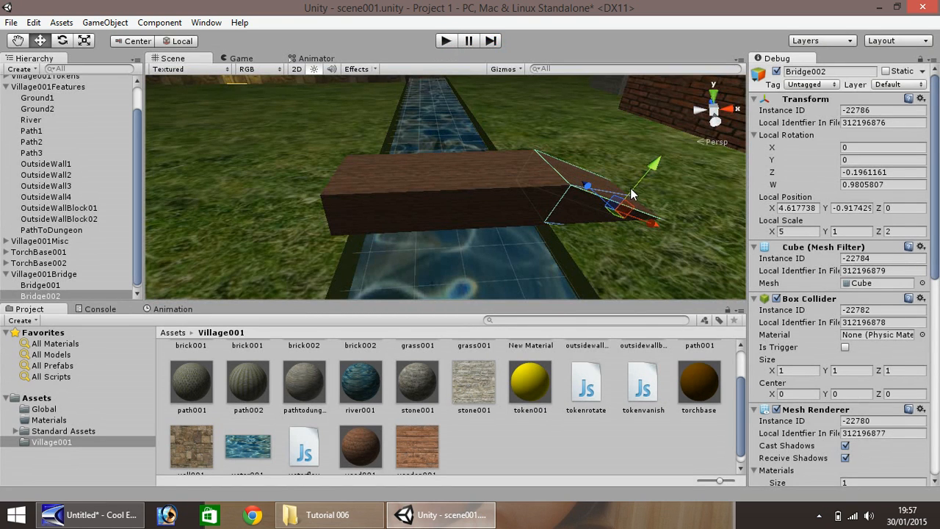
# Duplicate the Bridge001 plank and rename the copy Bridge003
pyautogui.click(510, 179)
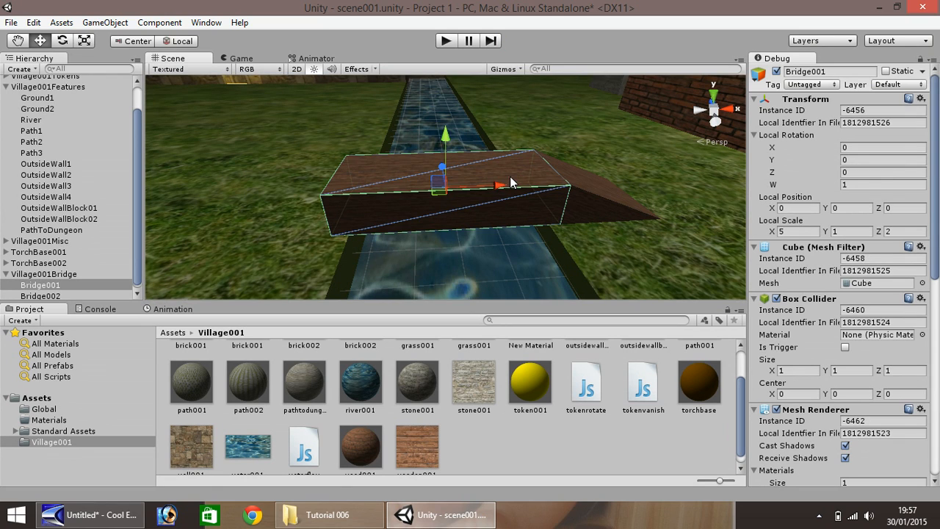
pyautogui.hotkey('ctrl', 'd')
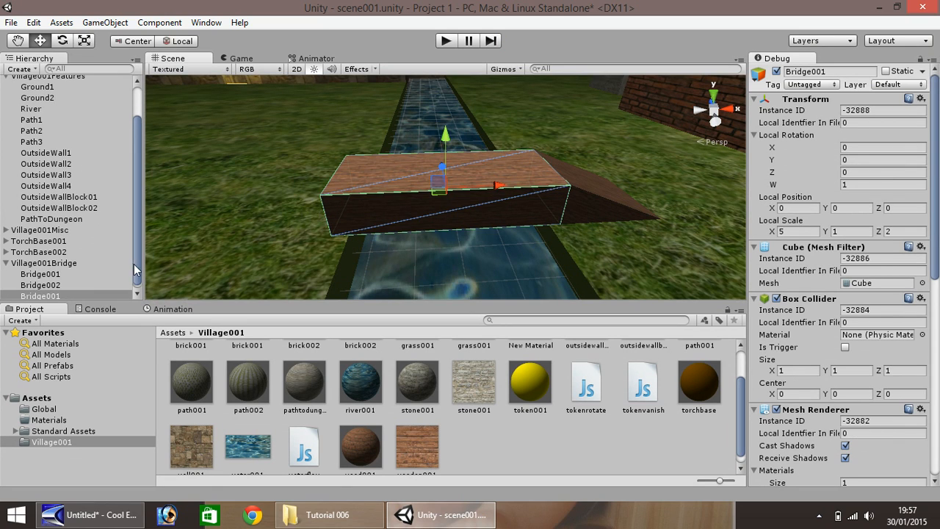
pyautogui.rightClick(51, 296)
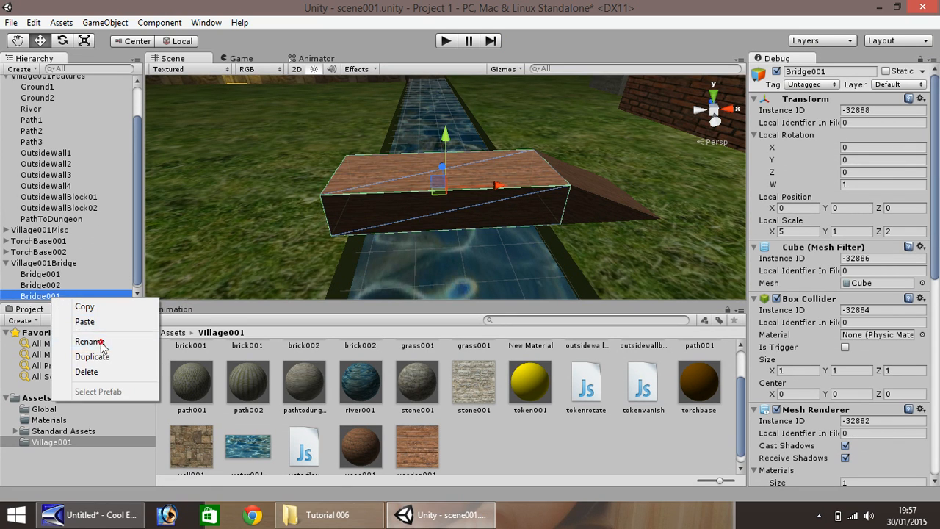
pyautogui.click(89, 339)
pyautogui.click(80, 296)
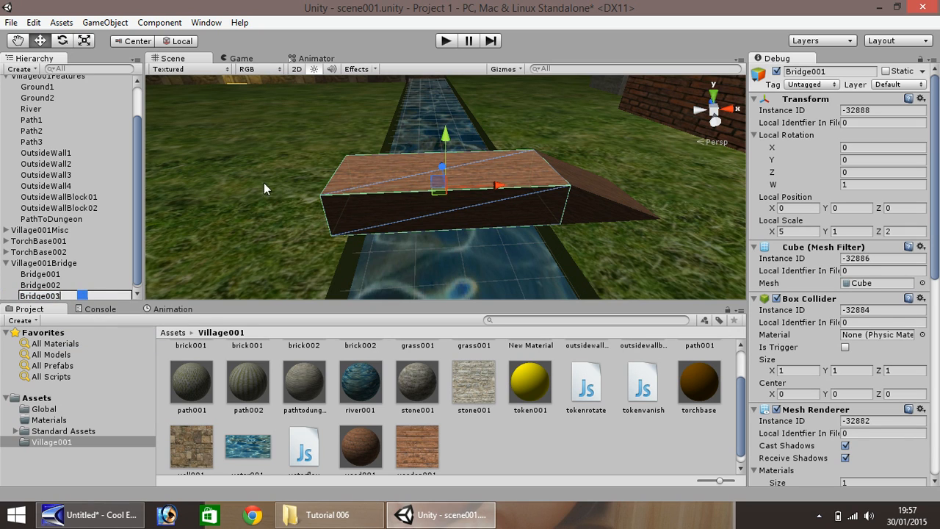
# Move Bridge003 to the other end, set Z rotation 0.2, and lower it to the grass
pyautogui.moveTo(494, 189); pyautogui.dragTo(308, 200)
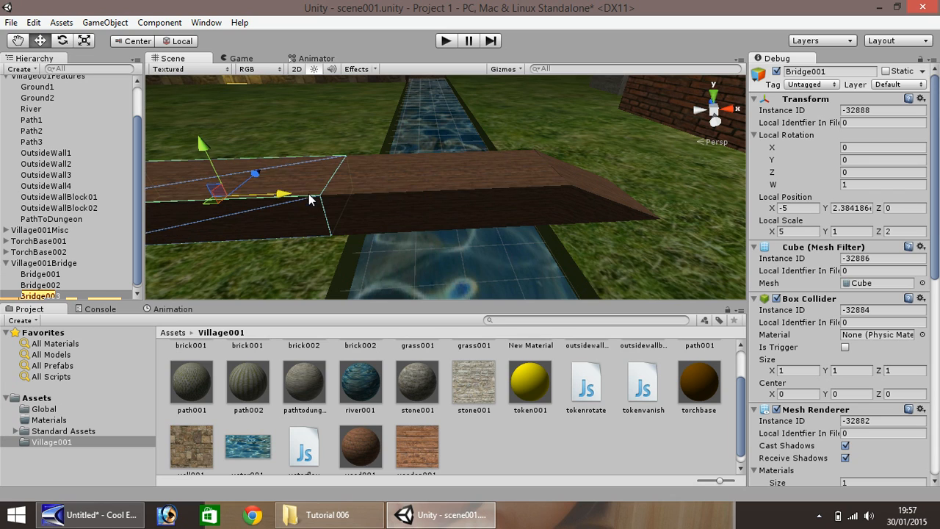
pyautogui.click(859, 172)
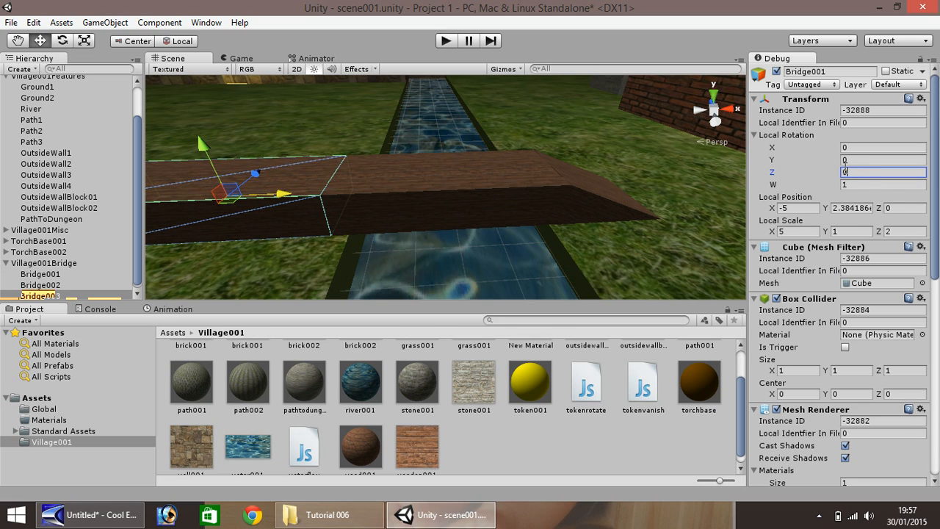
pyautogui.write('0.2')
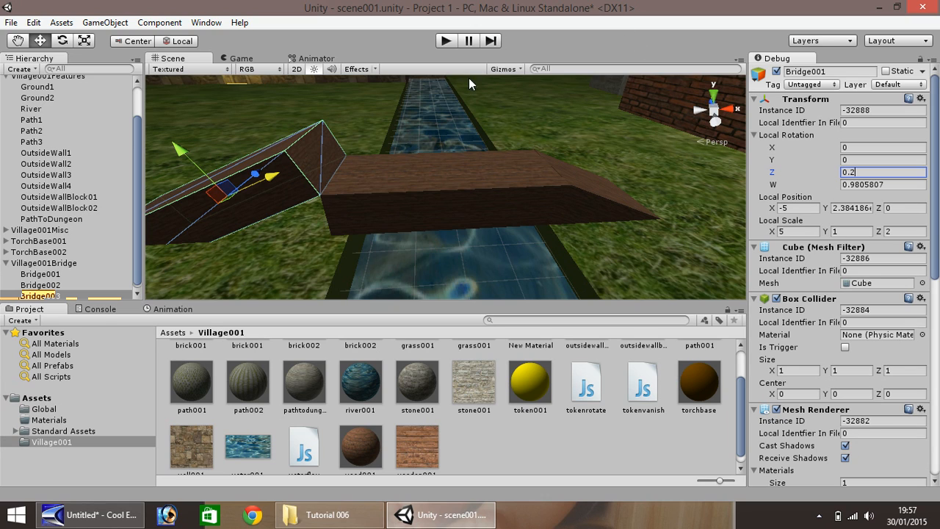
pyautogui.moveTo(184, 152); pyautogui.dragTo(193, 181)
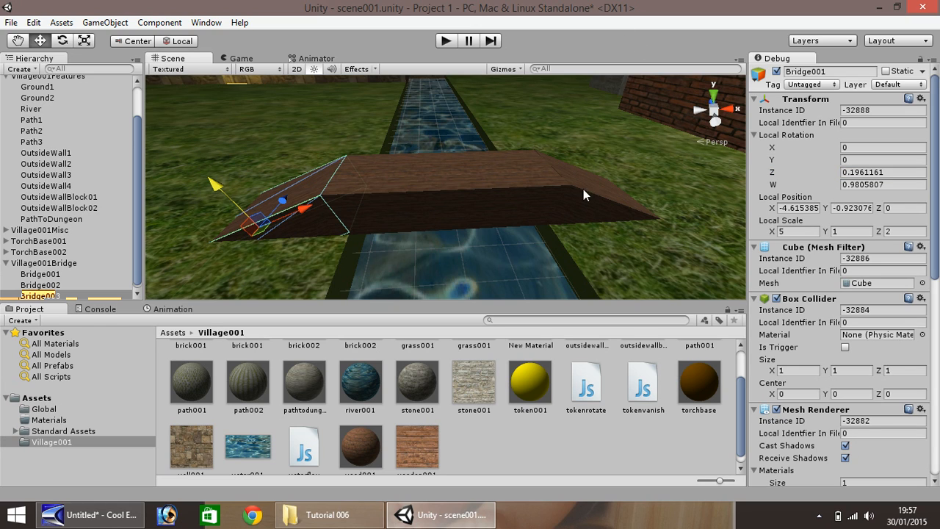
pyautogui.click(565, 207)
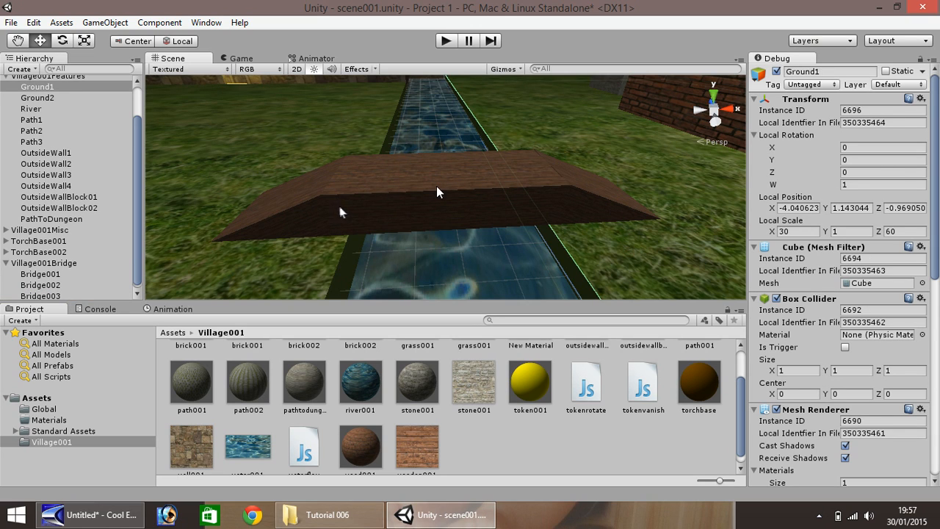
# Duplicate the bridge deck as Bridge004 and raise it above the deck
pyautogui.click(415, 183)
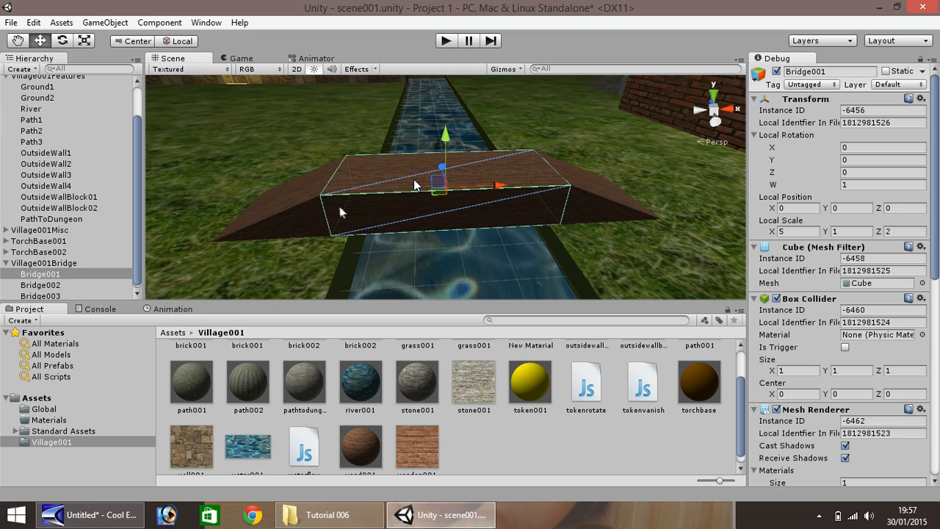
pyautogui.hotkey('ctrl', 'd')
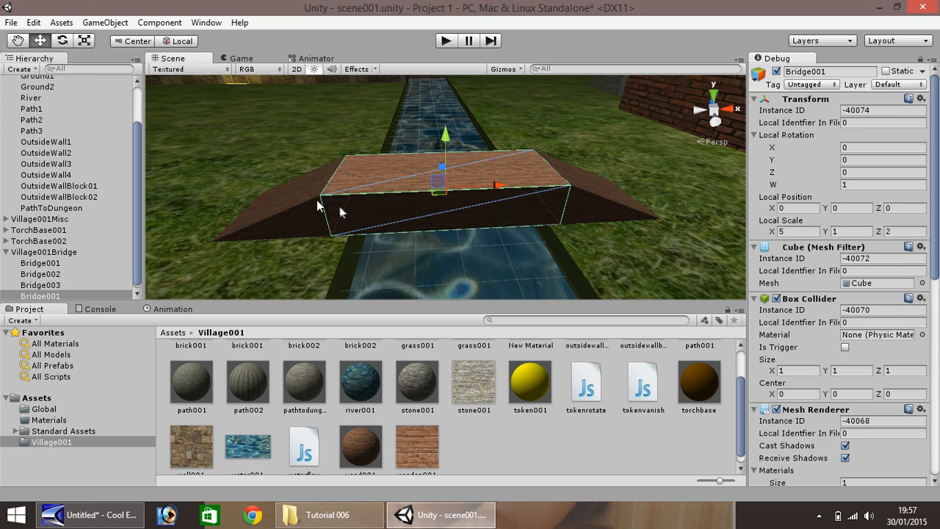
pyautogui.rightClick(71, 297)
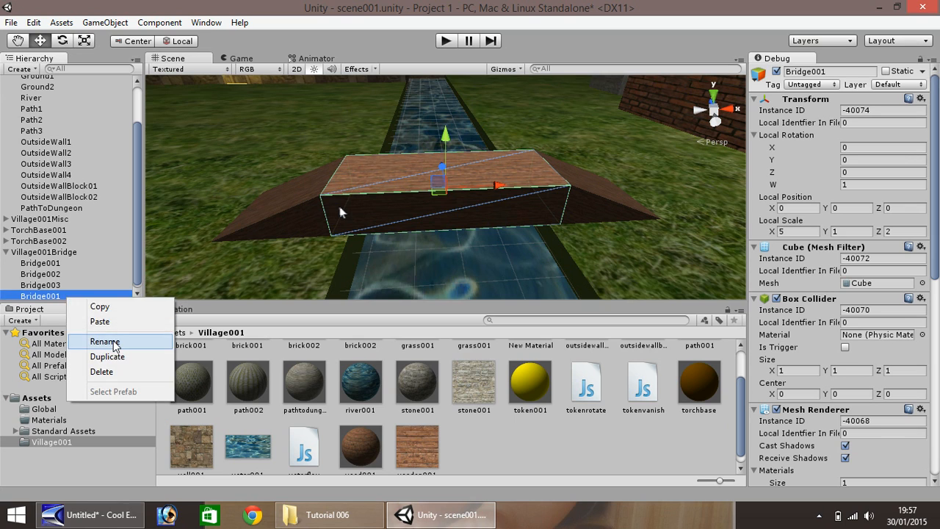
pyautogui.click(105, 341)
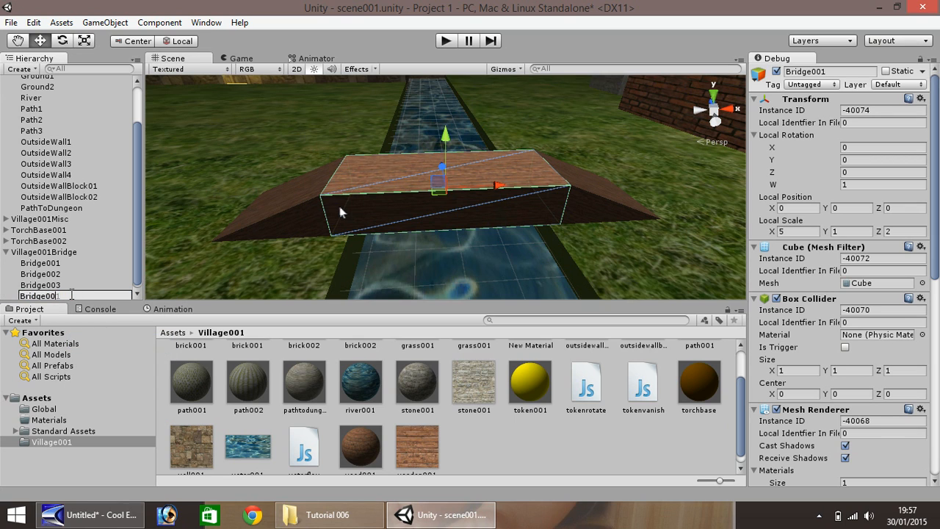
pyautogui.write('4')
pyautogui.press('Return')
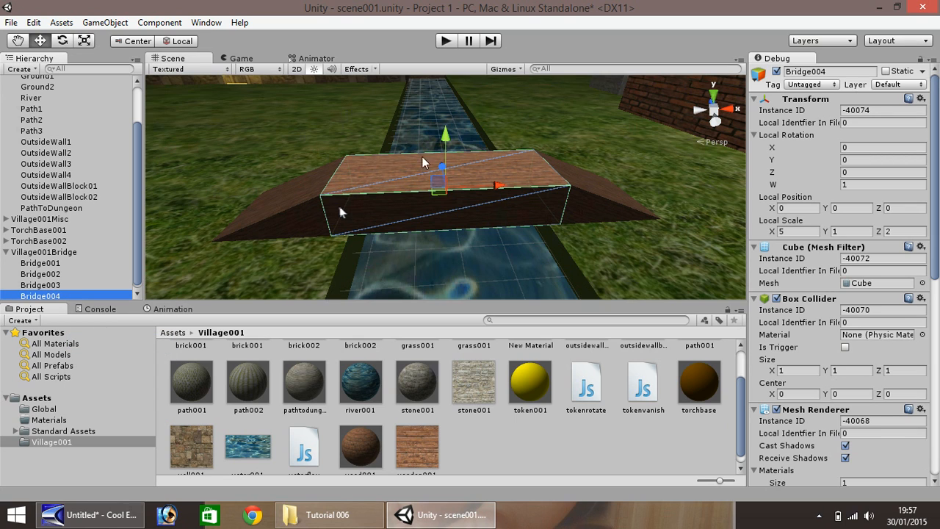
pyautogui.keyDown('ctrl'); pyautogui.moveTo(449, 150); pyautogui.dragTo(443, 126); pyautogui.keyUp('ctrl')
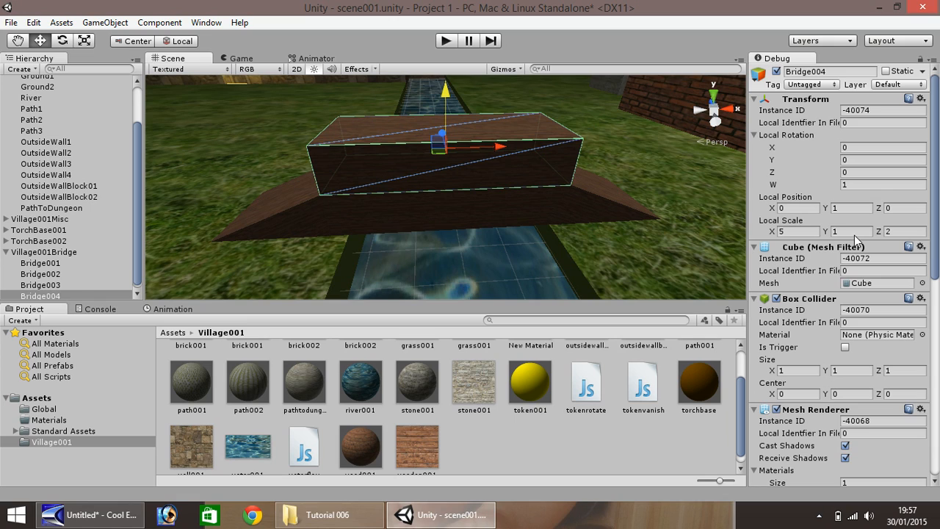
# Scale Bridge004 to Y 0.5 and Z 0.25 and set it along the deck edge as a rail
pyautogui.click(902, 231)
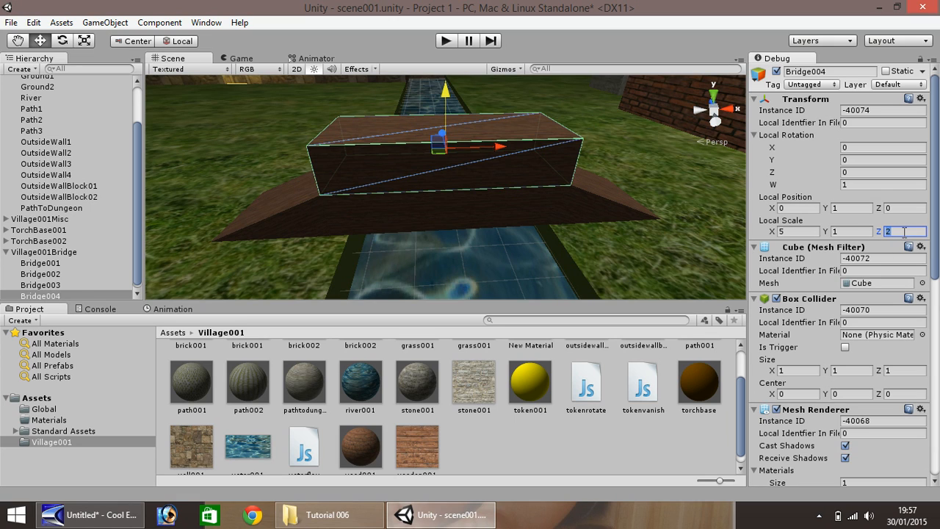
pyautogui.write('.')
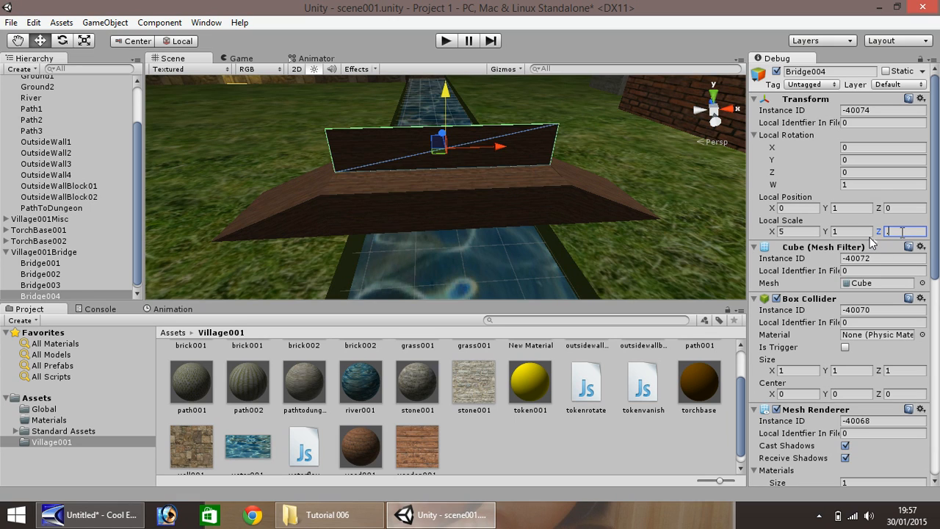
pyautogui.write('25')
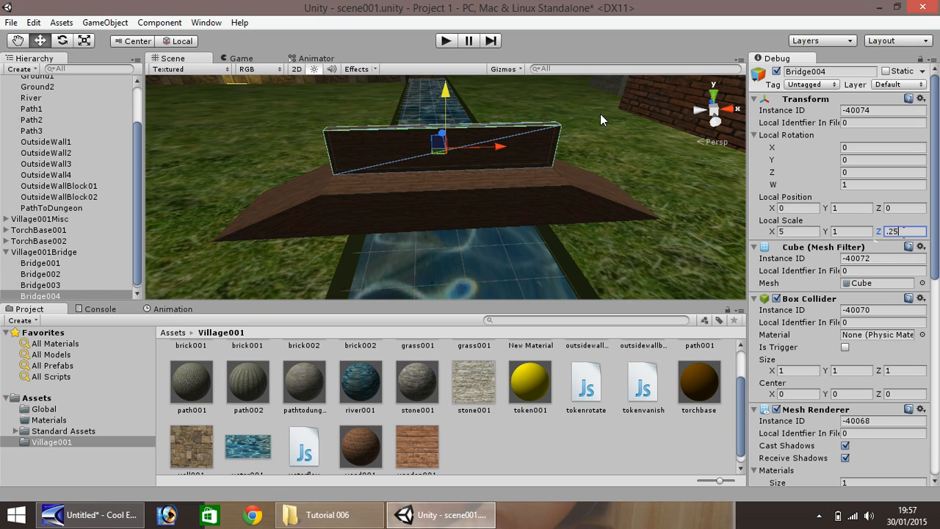
pyautogui.keyDown('ctrl'); pyautogui.moveTo(442, 137); pyautogui.dragTo(447, 150); pyautogui.keyUp('ctrl')
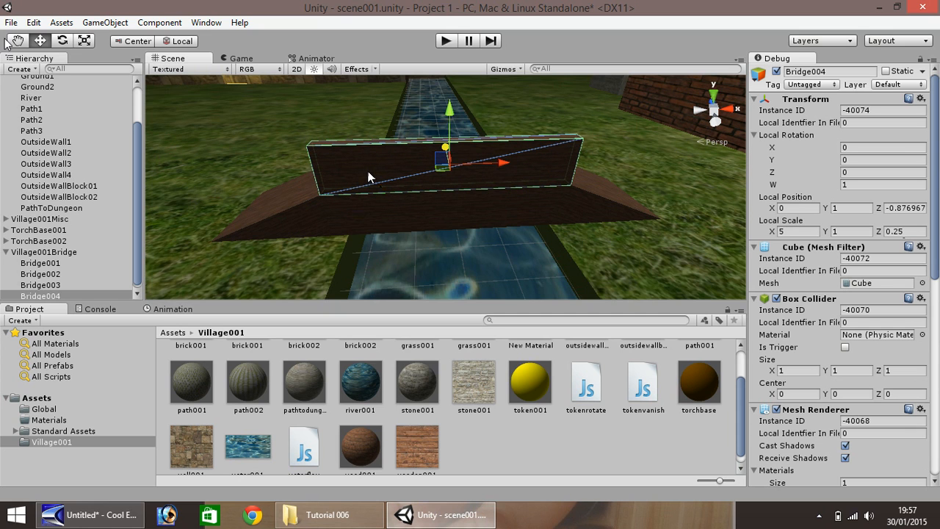
pyautogui.keyDown('alt'); pyautogui.moveTo(367, 176); pyautogui.dragTo(651, 159); pyautogui.keyUp('alt')
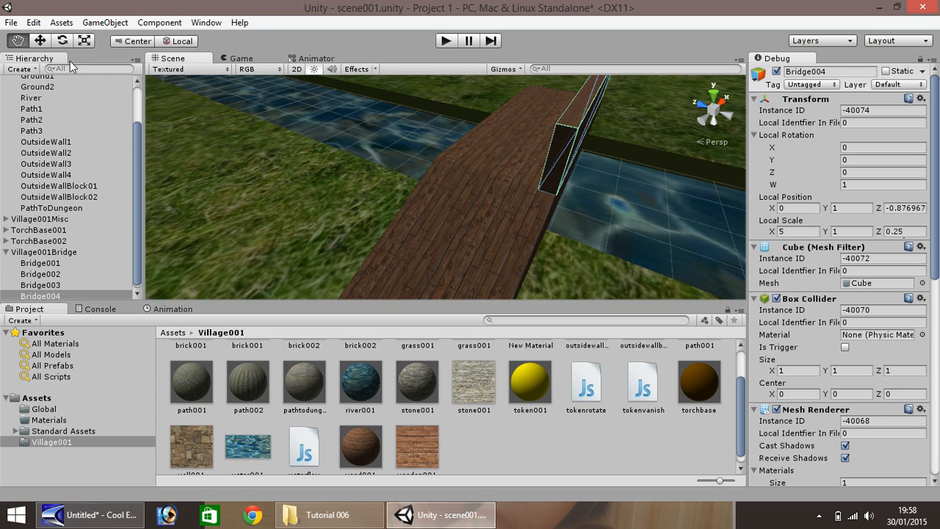
pyautogui.click(39, 40)
pyautogui.moveTo(533, 100); pyautogui.dragTo(534, 102)
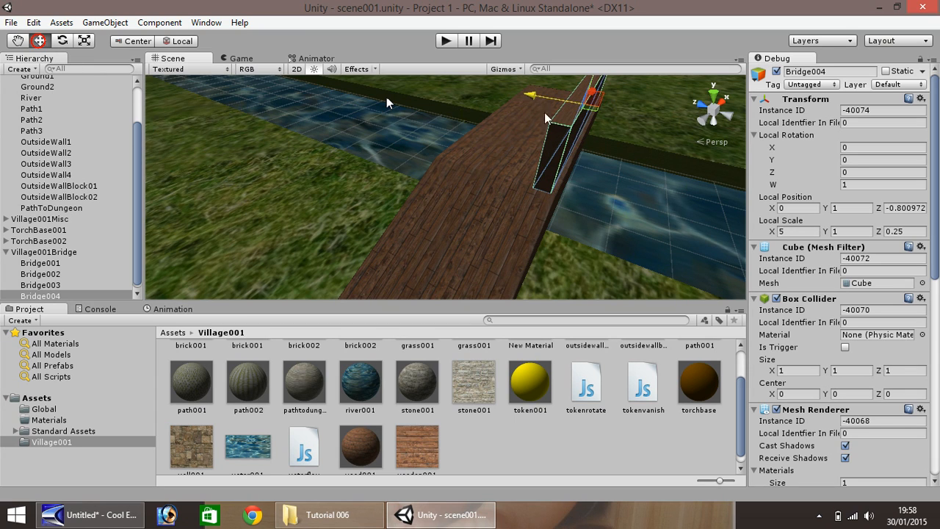
pyautogui.click(852, 232)
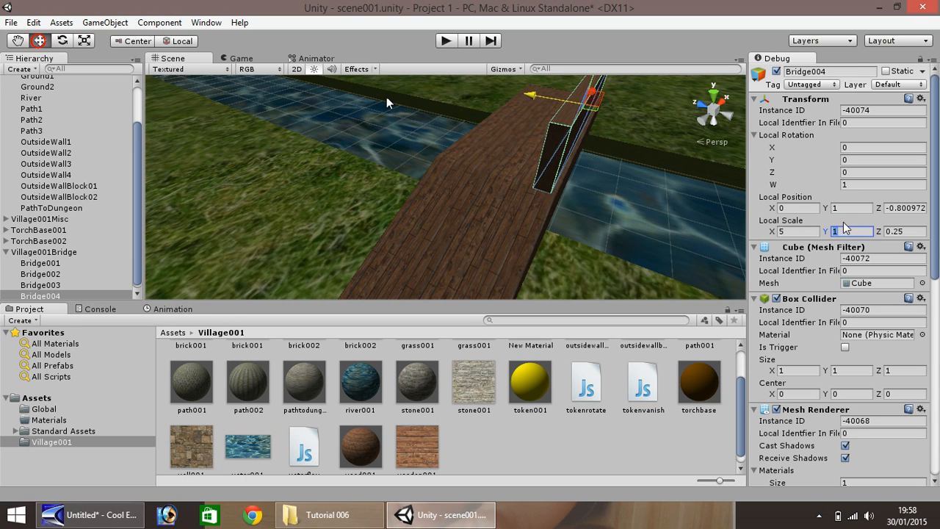
pyautogui.write('0.5')
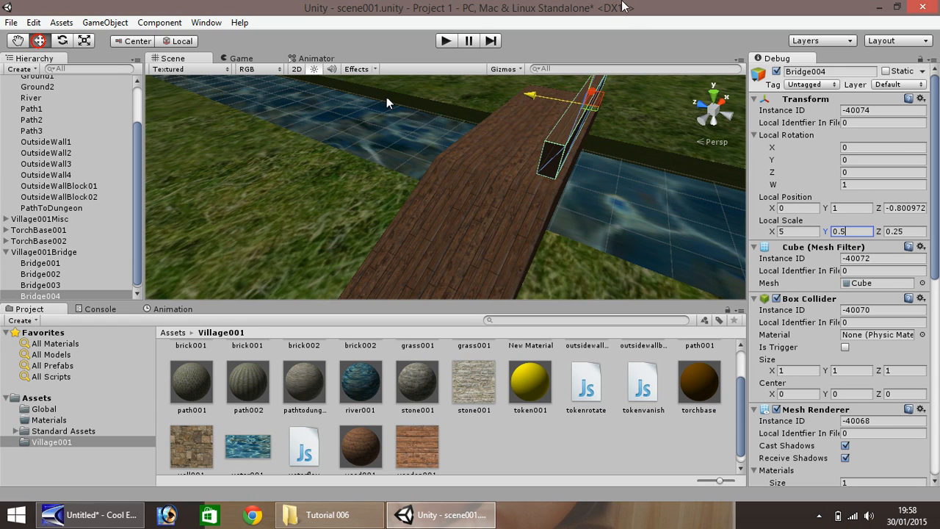
pyautogui.scroll(-4, 602, 139)
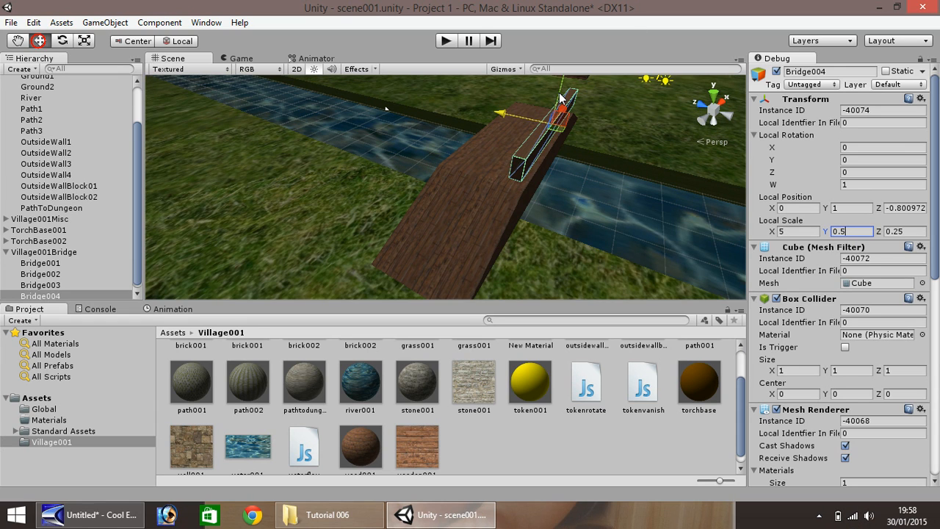
pyautogui.moveTo(559, 97); pyautogui.dragTo(560, 106)
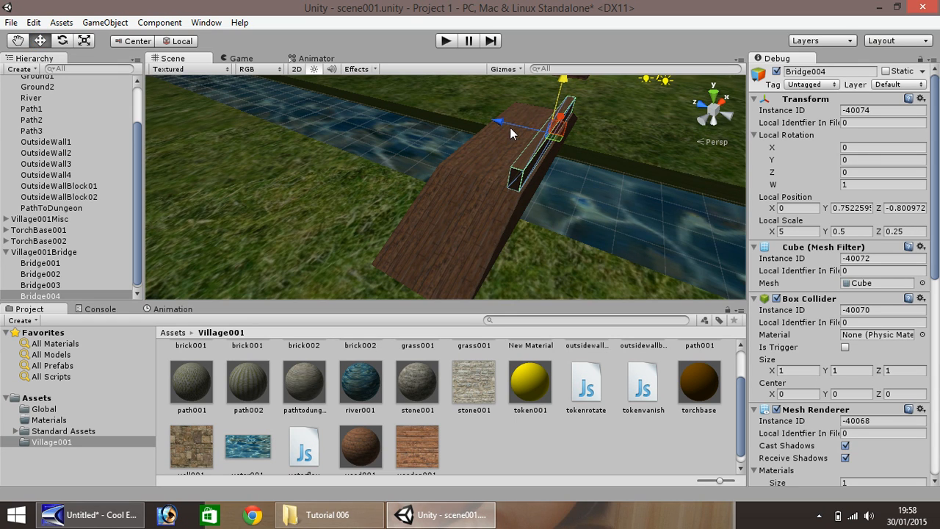
pyautogui.hotkey('ctrl', 'd')
# Name the railing copy Bridge005 and move it to the deck's opposite edge
pyautogui.rightClick(53, 294)
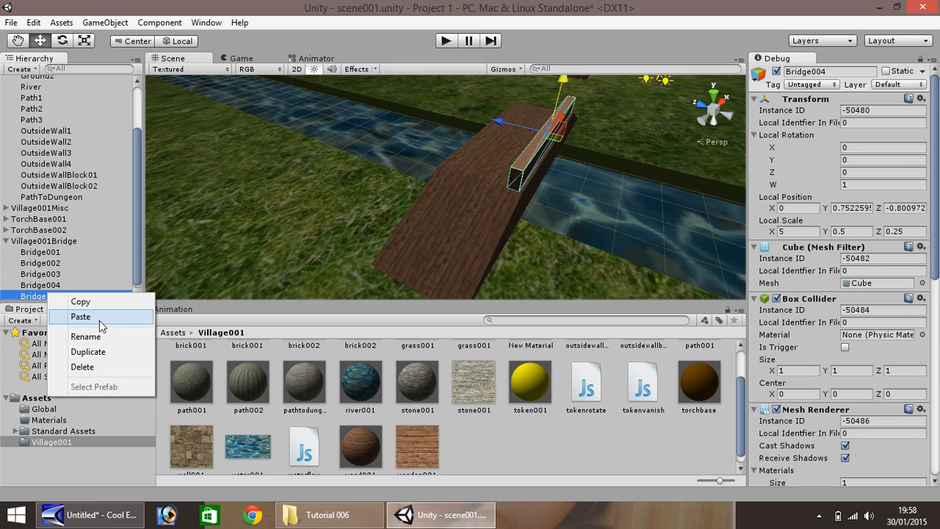
pyautogui.click(85, 336)
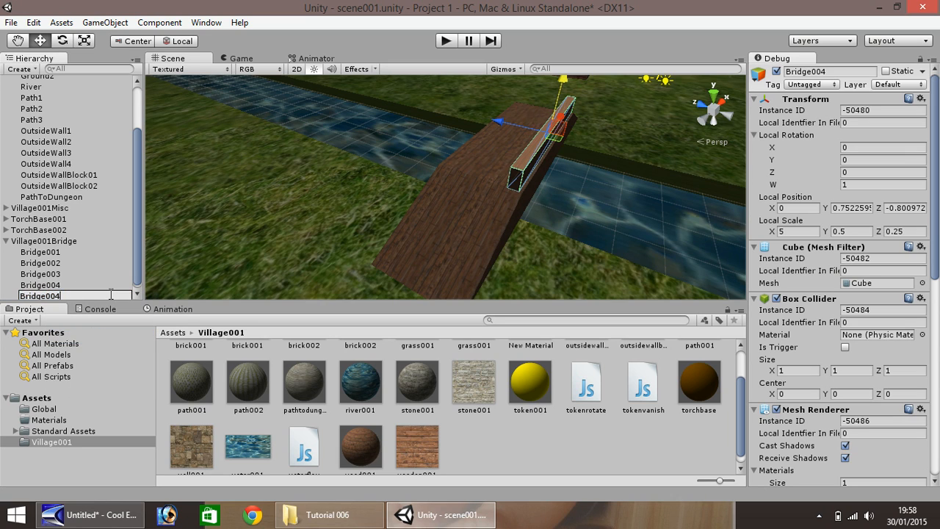
pyautogui.press('Return')
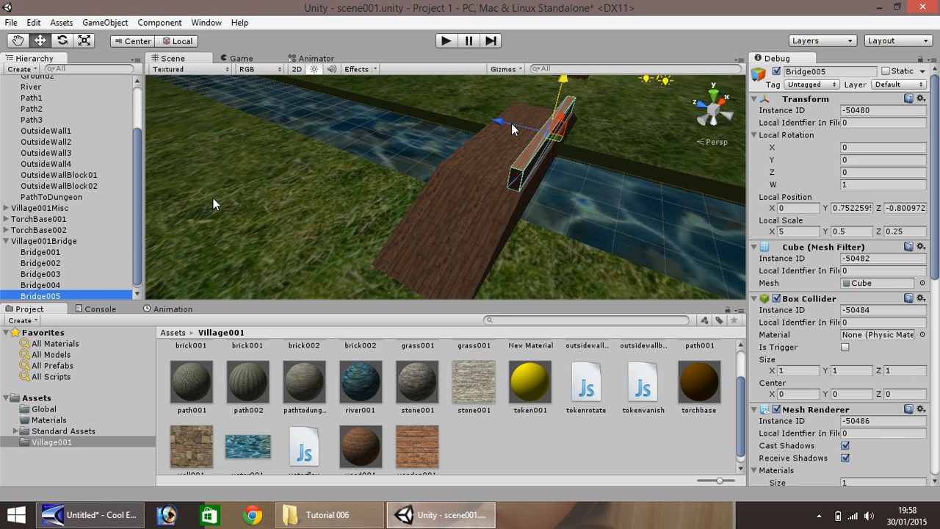
pyautogui.moveTo(512, 128); pyautogui.dragTo(470, 123)
pyautogui.click(446, 41)
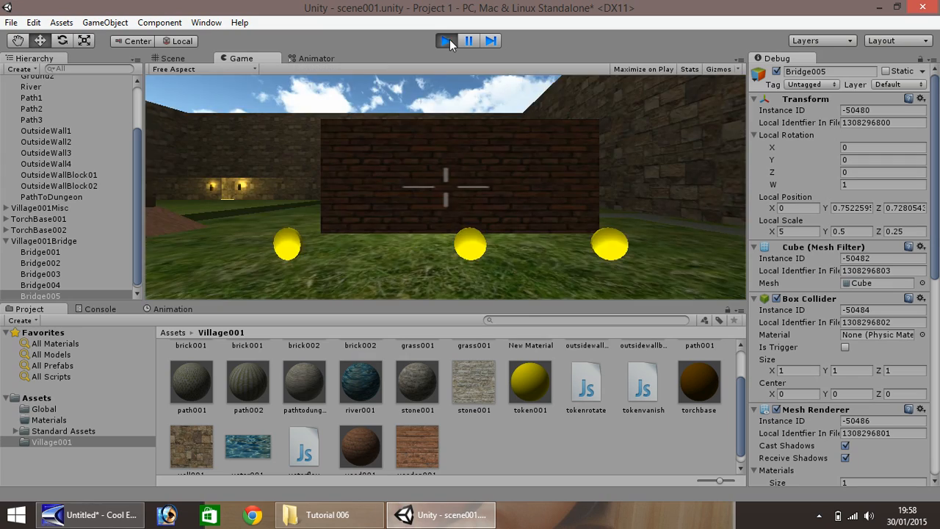
pyautogui.press('w')
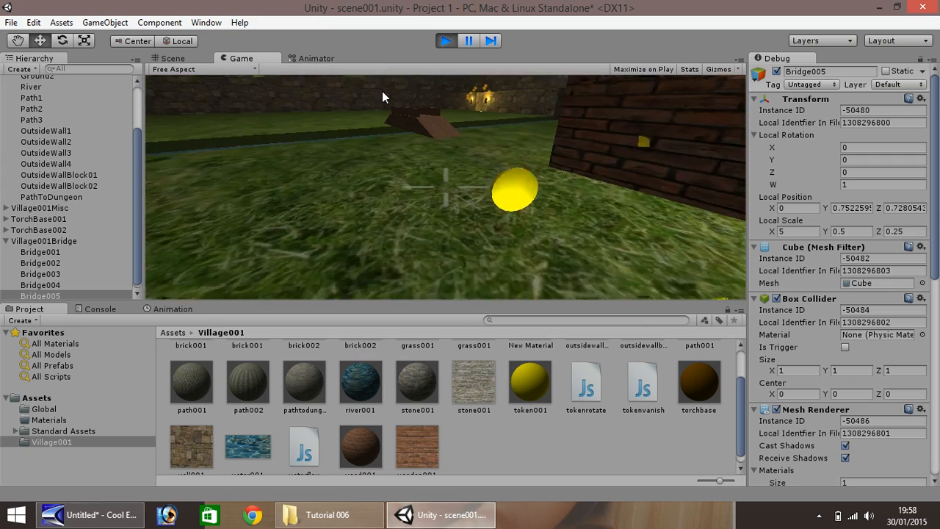
pyautogui.press('w')
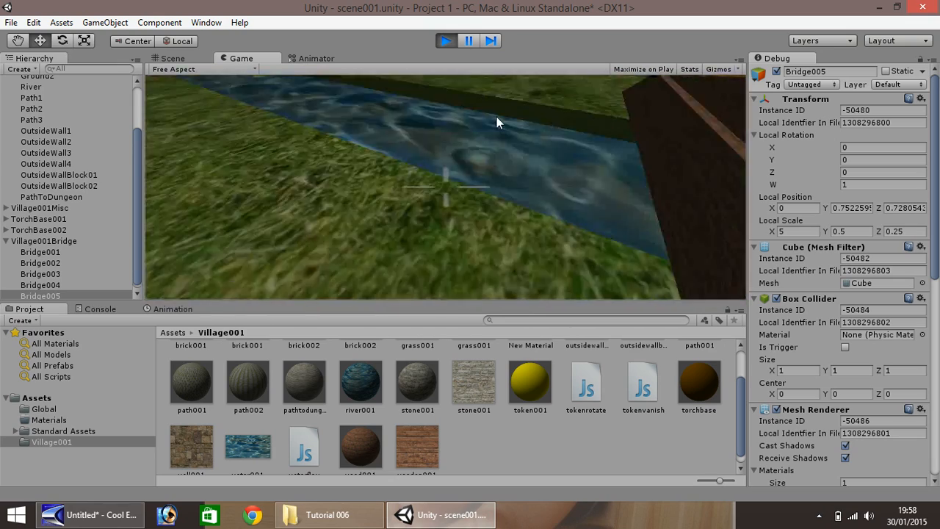
pyautogui.click(445, 41)
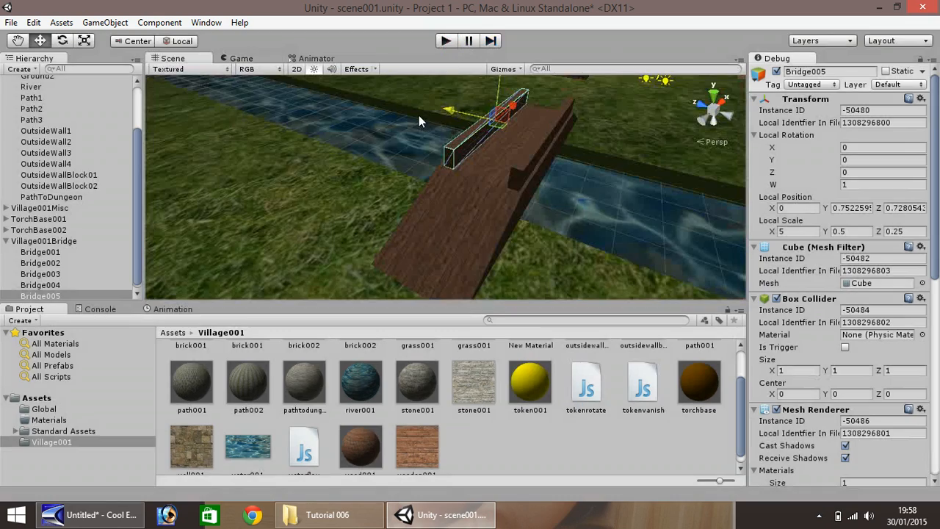
pyautogui.scroll(-2, 360, 178)
pyautogui.click(18, 42)
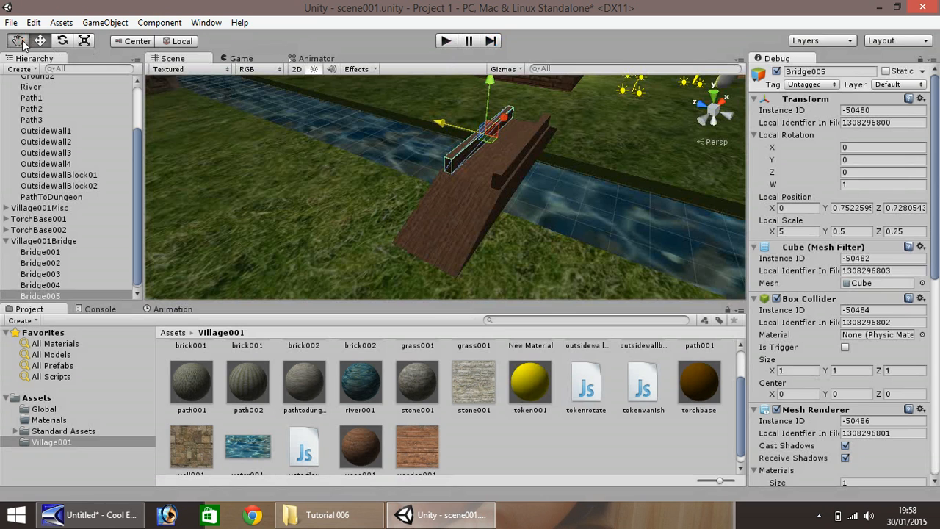
pyautogui.moveTo(354, 200); pyautogui.dragTo(247, 182)
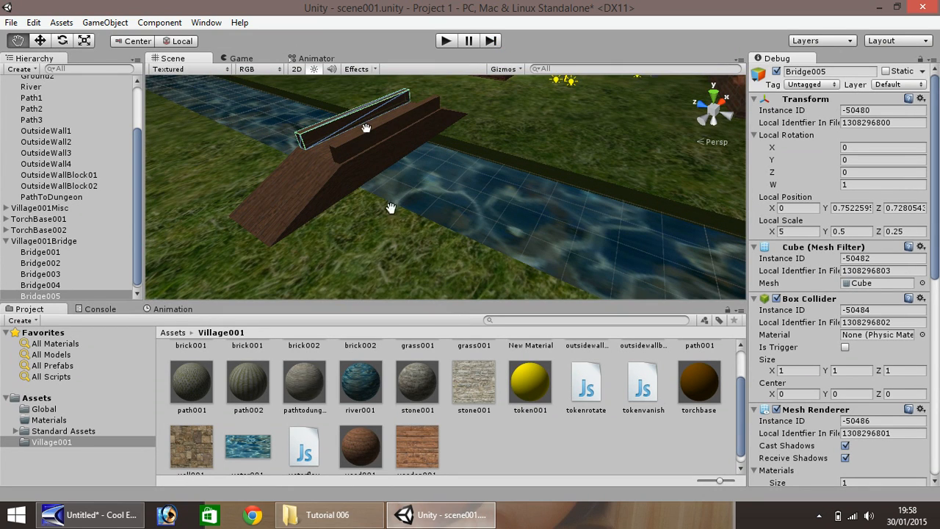
pyautogui.moveTo(357, 195); pyautogui.dragTo(447, 258)
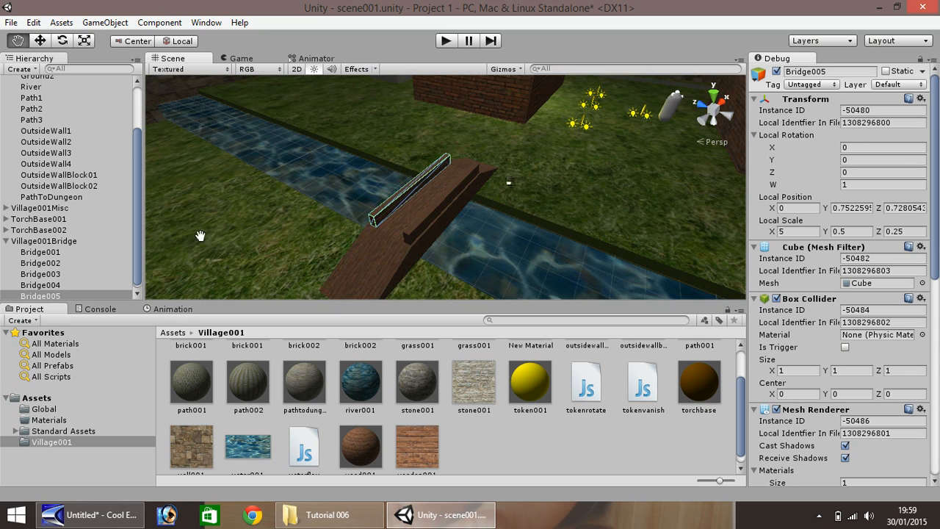
pyautogui.click(6, 242)
# Collapse Village001Bridge, deselect the bridge, and navigate through the torch-lit doorway toward the dungeon area
pyautogui.click(6, 241)
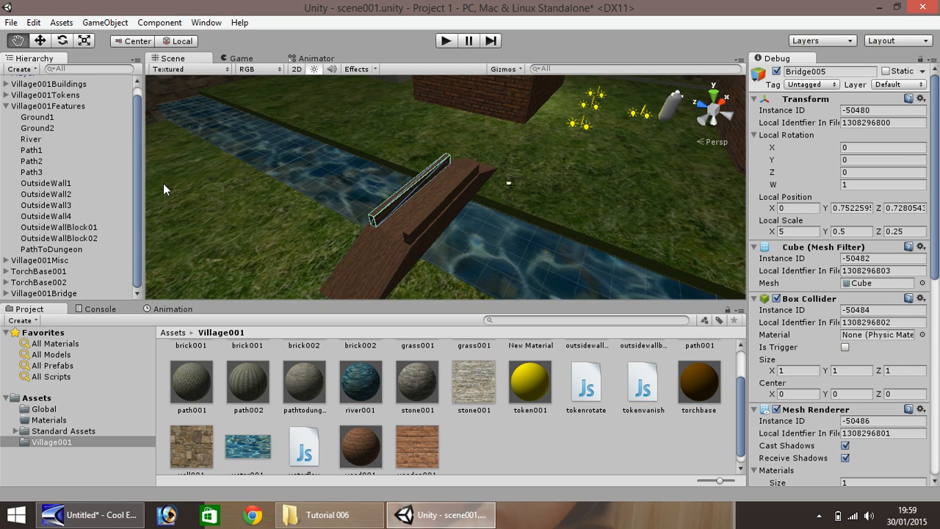
pyautogui.moveTo(196, 188); pyautogui.dragTo(494, 150)
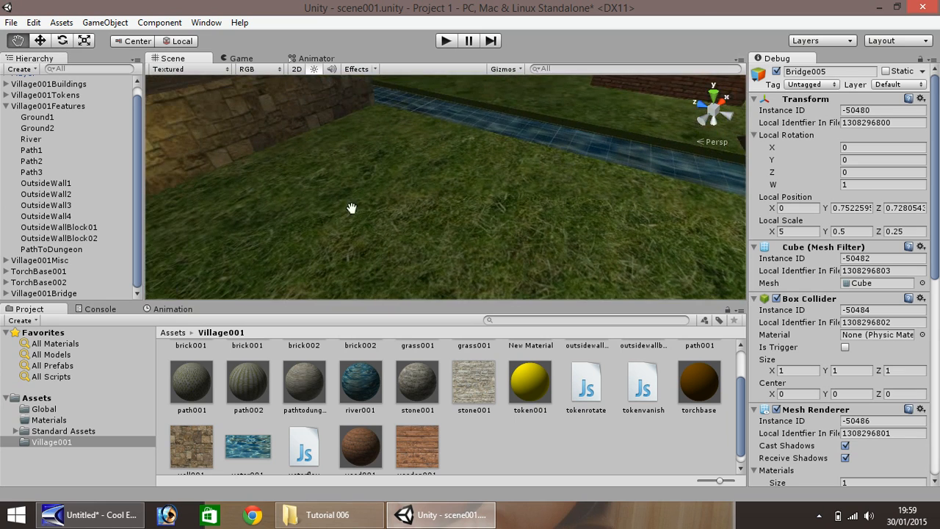
pyautogui.moveTo(313, 204); pyautogui.dragTo(577, 168)
pyautogui.moveTo(430, 200); pyautogui.dragTo(385, 232)
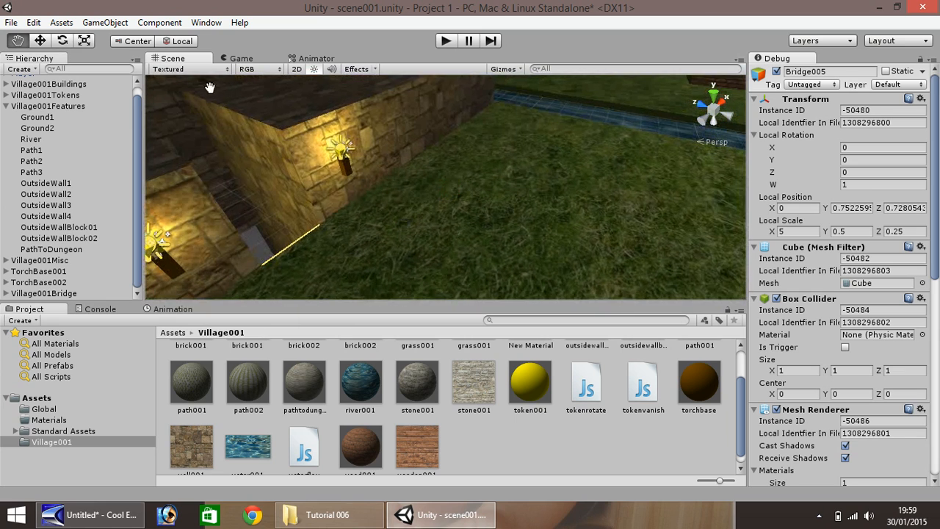
pyautogui.click(41, 40)
pyautogui.moveTo(266, 188); pyautogui.dragTo(313, 232)
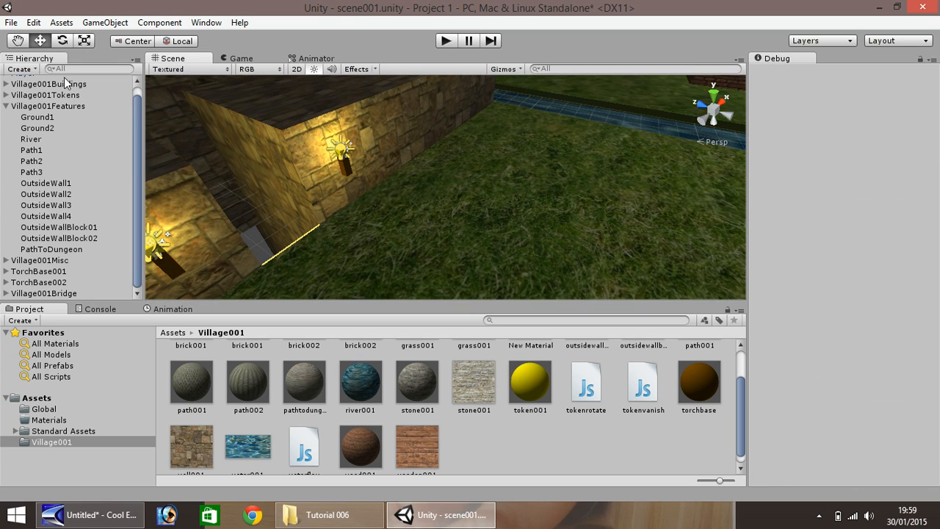
pyautogui.scroll(3, 216, 209)
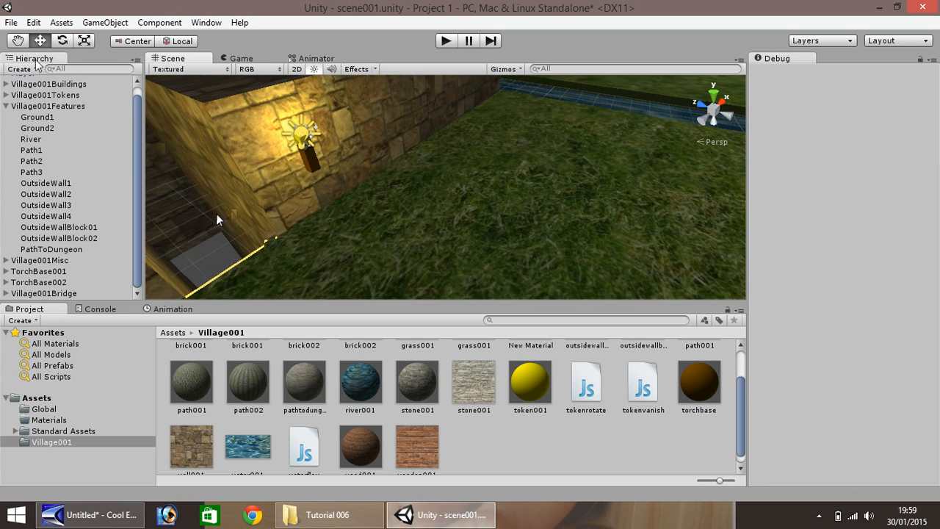
pyautogui.click(16, 42)
pyautogui.moveTo(186, 182); pyautogui.dragTo(939, 195, button='right')
pyautogui.scroll(10, 566, 235)
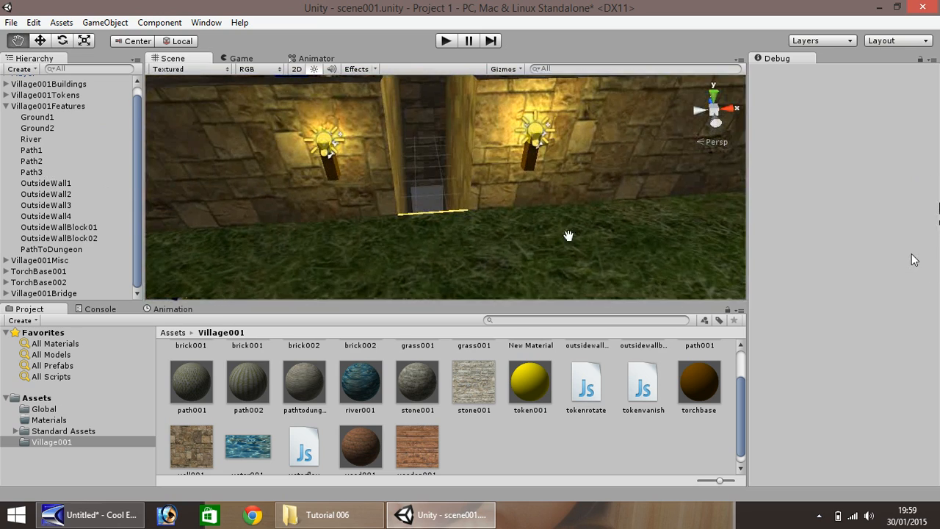
pyautogui.scroll(6, 360, 219)
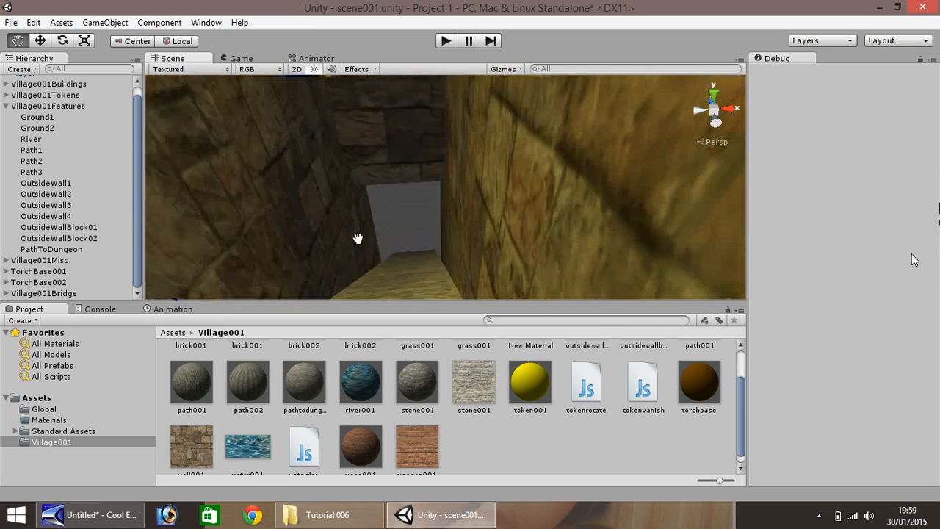
pyautogui.moveTo(325, 186); pyautogui.dragTo(279, 163)
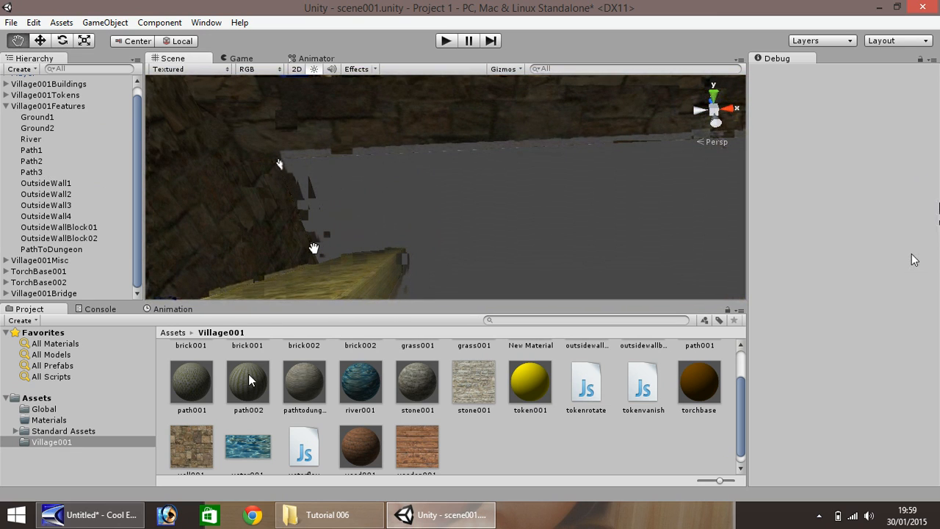
# Create a new material in Village001 named dungeonfloor001
pyautogui.rightClick(487, 447)
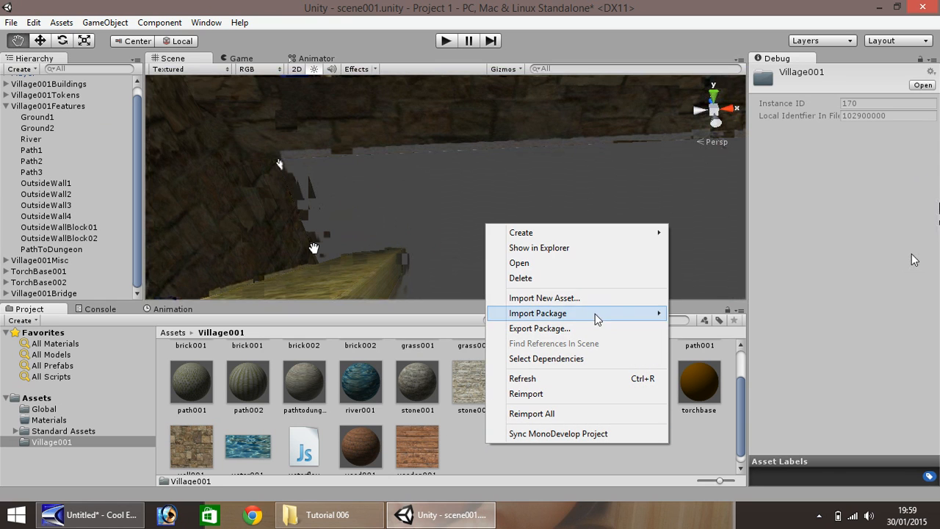
pyautogui.moveTo(541, 233)
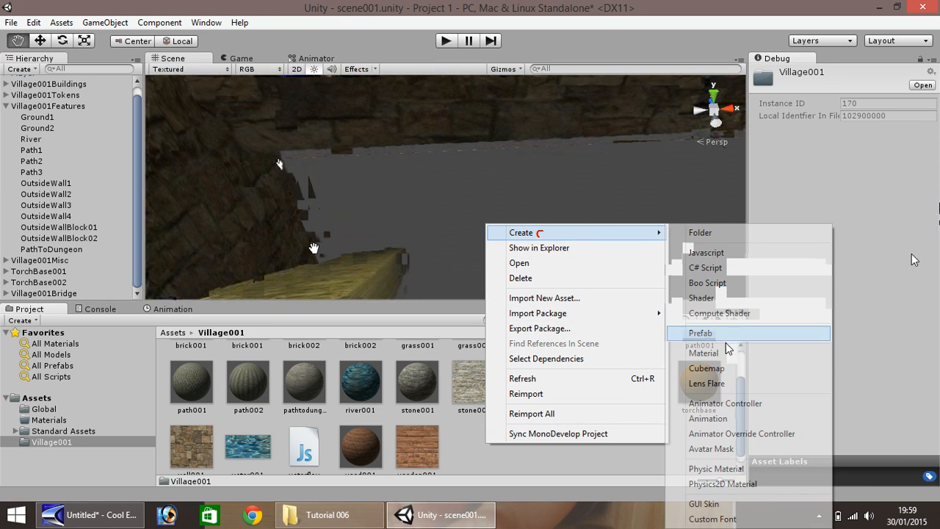
pyautogui.click(703, 353)
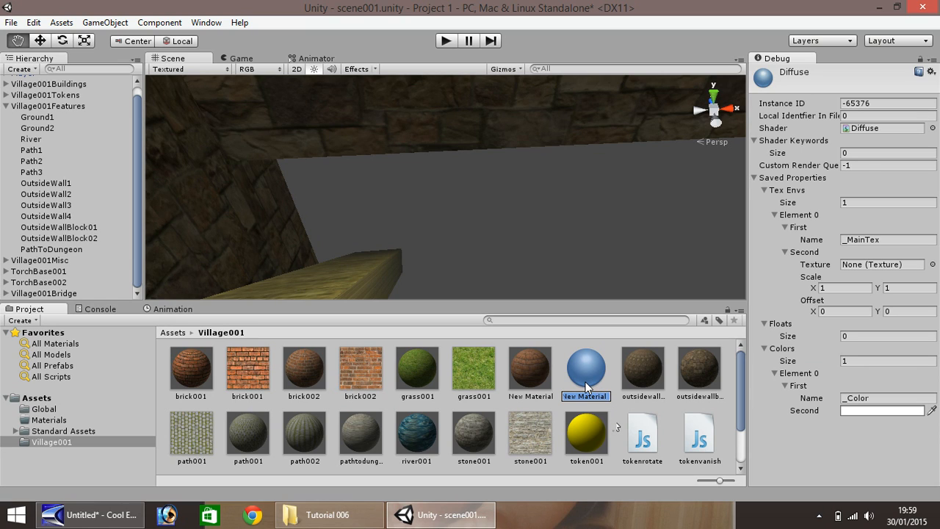
pyautogui.write('d')
pyautogui.write('ungeonfloor')
pyautogui.write('001')
pyautogui.press('Return')
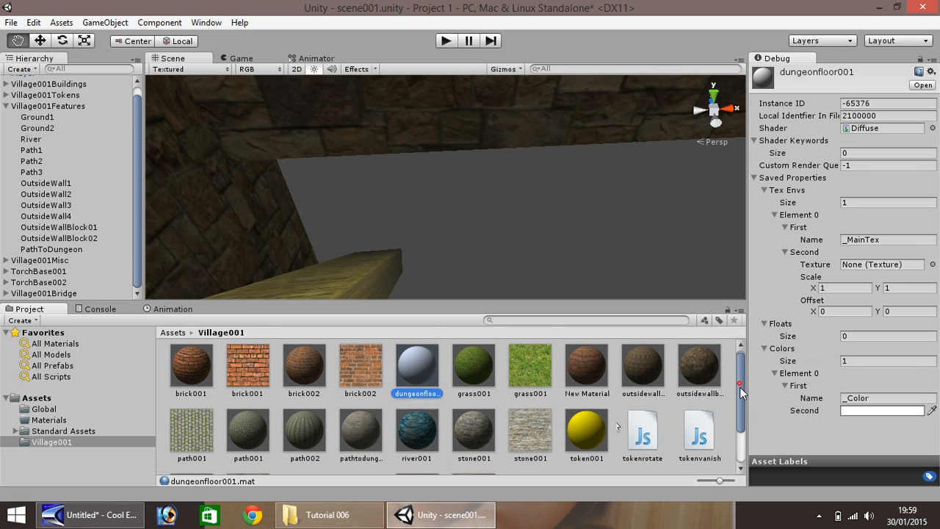
# Import dungeonground001.jpg from the Tutorial 006 folder into the Unity project
pyautogui.scroll(-2, 709, 393)
pyautogui.click(379, 518)
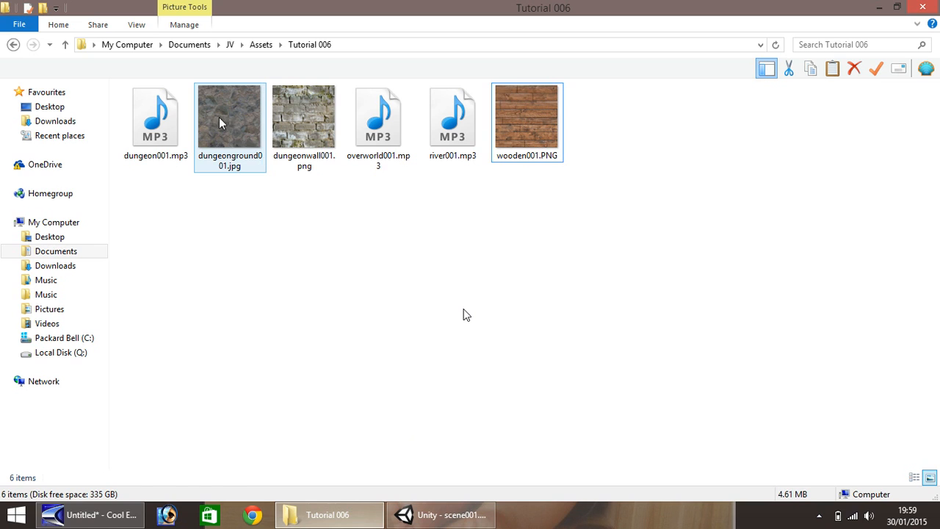
pyautogui.moveTo(220, 119); pyautogui.dragTo(550, 436)
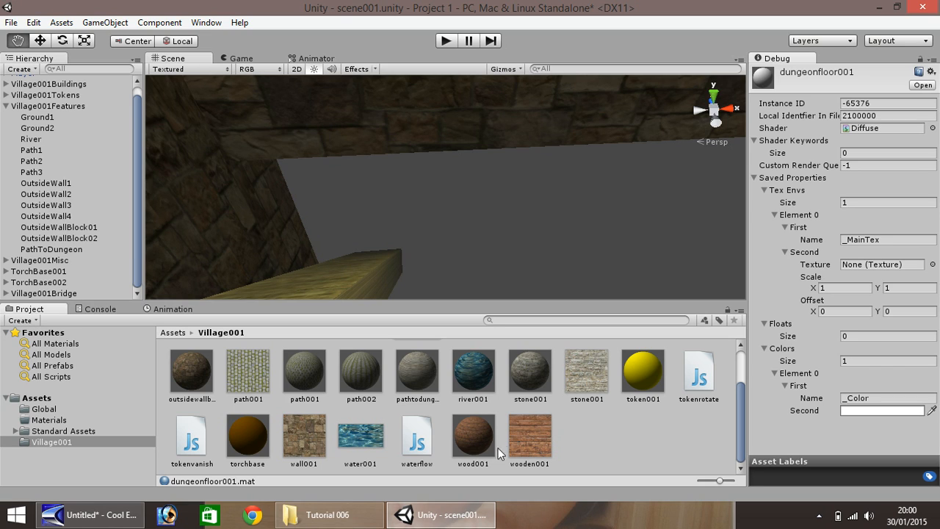
# Assign the dungeonground001 texture to dungeonfloor001 and set its tiling to 5 × 5
pyautogui.scroll(2, 558, 436)
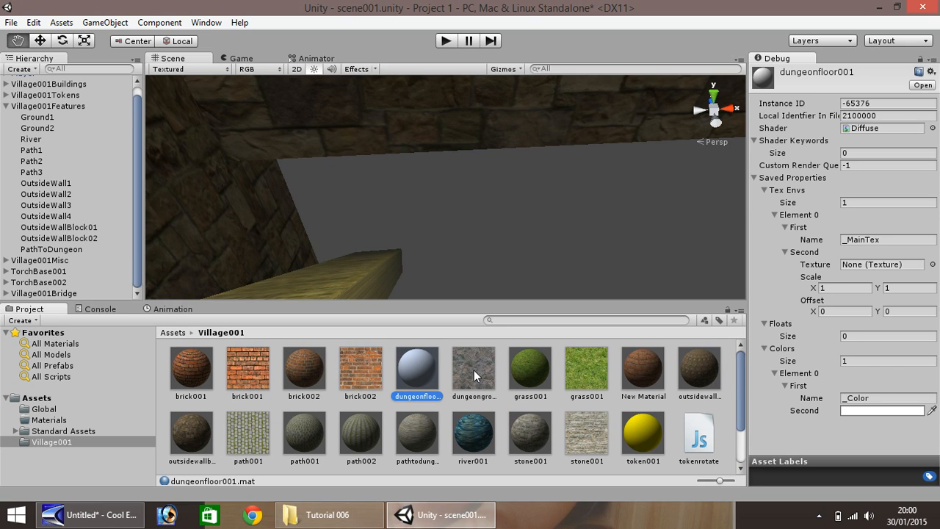
pyautogui.moveTo(481, 375); pyautogui.dragTo(897, 271)
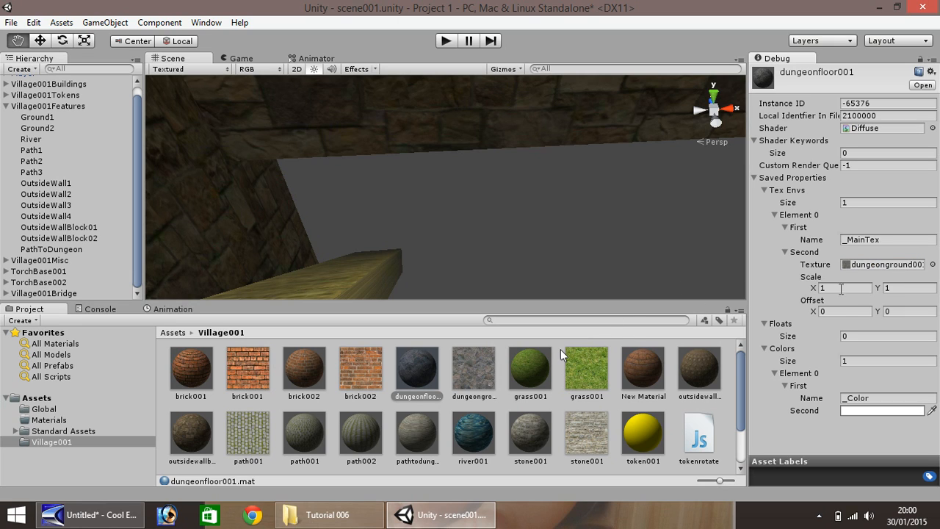
pyautogui.click(835, 287)
pyautogui.press('Tab')
# Add a new cube to the scene and select the Move tool
pyautogui.click(111, 23)
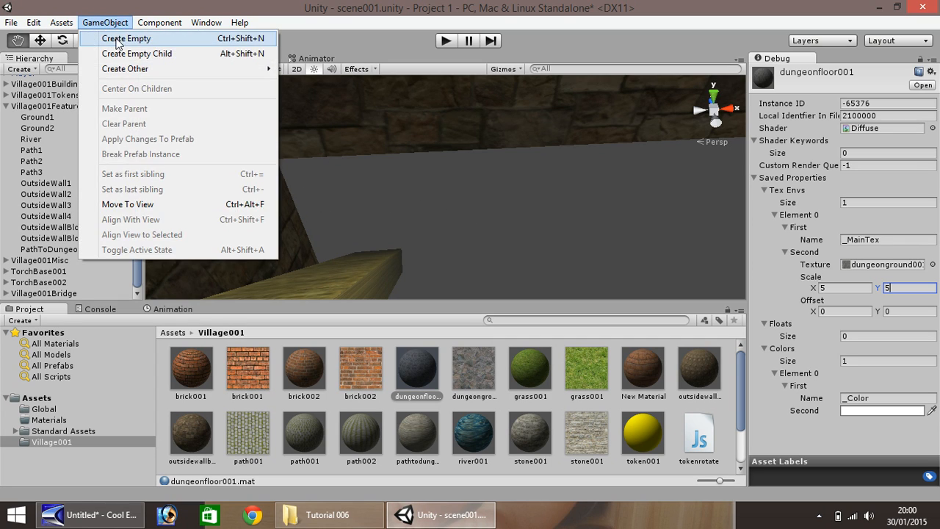
pyautogui.moveTo(210, 68)
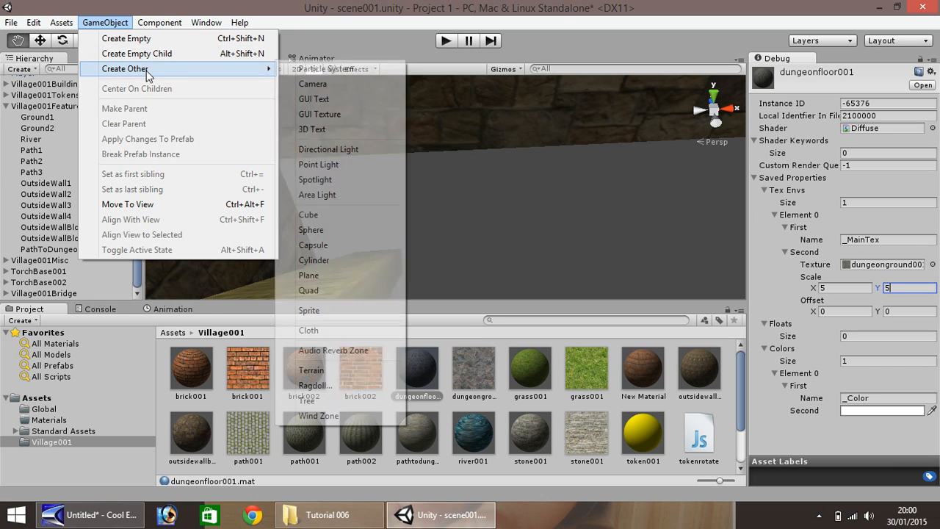
pyautogui.click(329, 213)
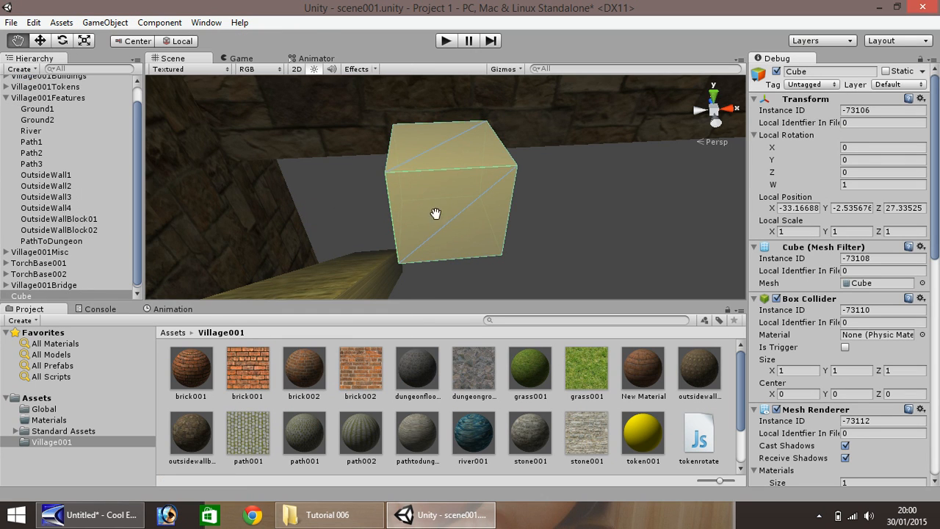
pyautogui.click(40, 42)
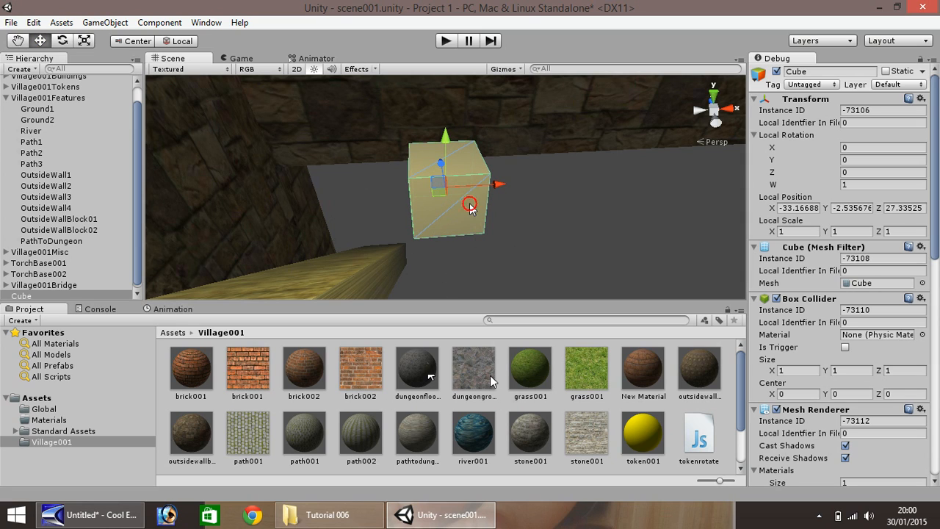
# Set the cube's X scale to 15, keeping Y scale at 1
pyautogui.click(790, 231)
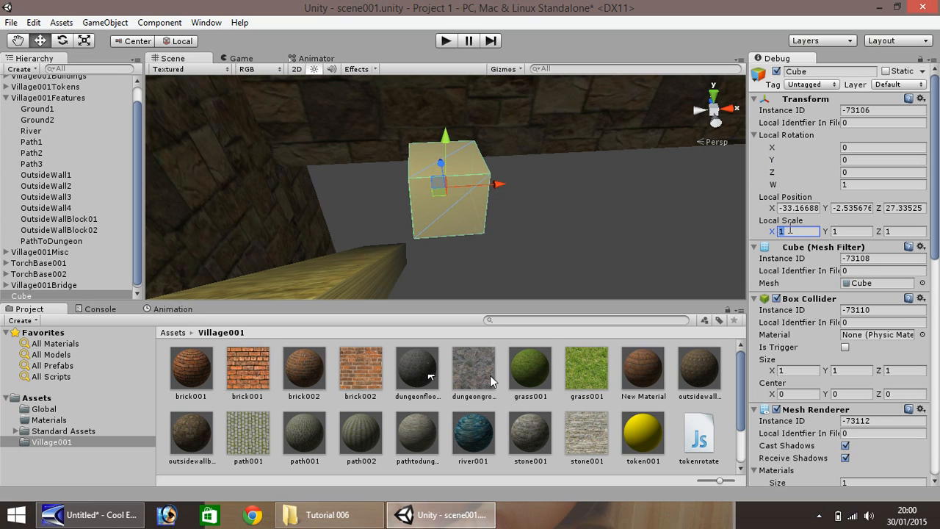
pyautogui.write('10')
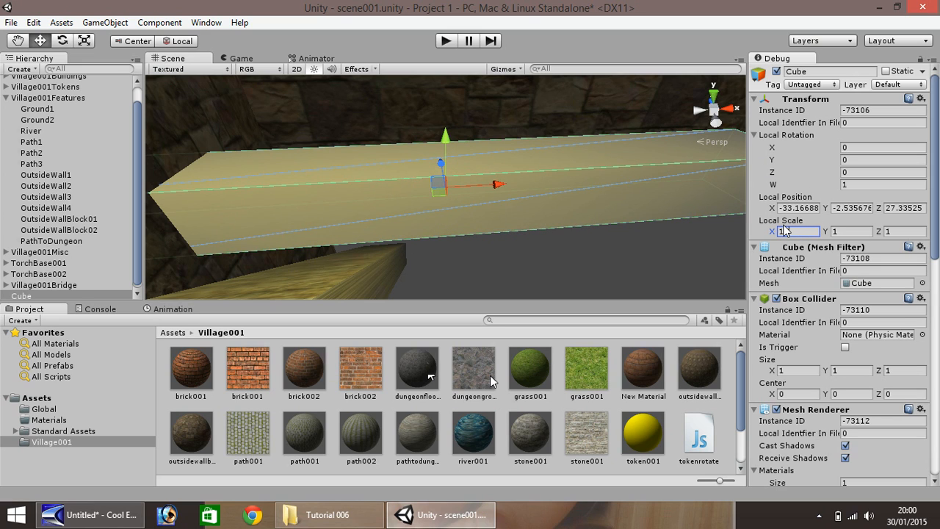
pyautogui.press('BackSpace')
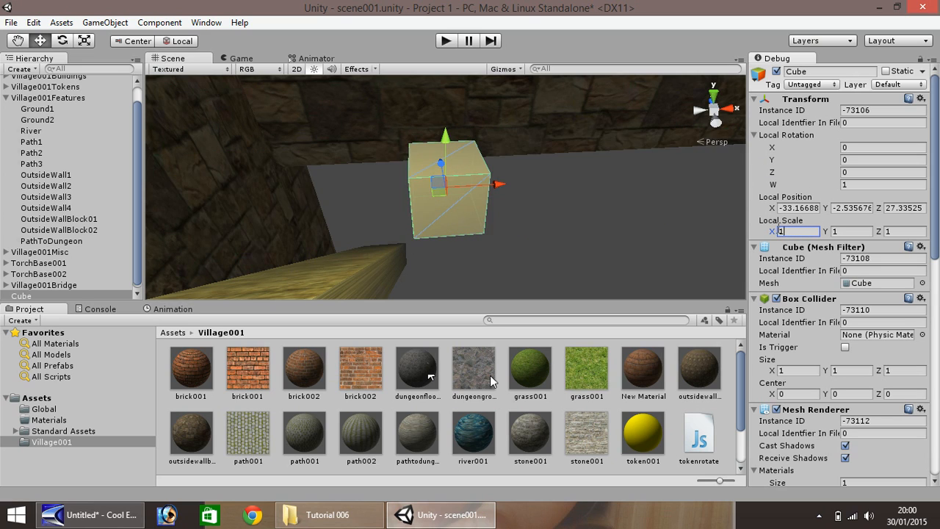
pyautogui.write('5')
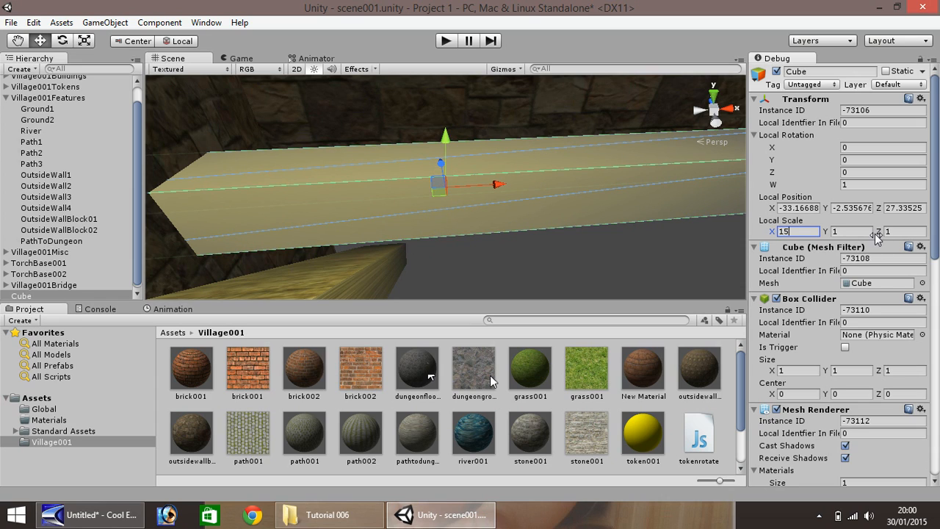
pyautogui.press('Tab')
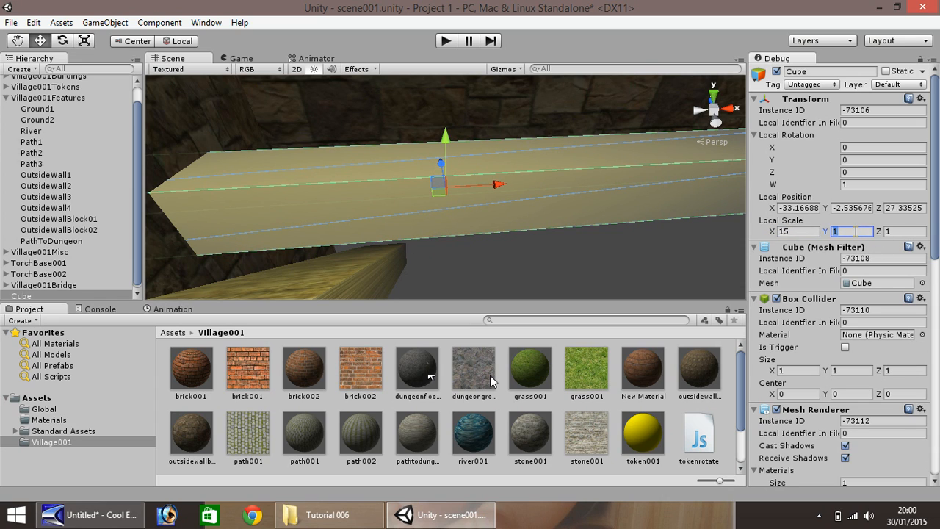
pyautogui.press('Tab')
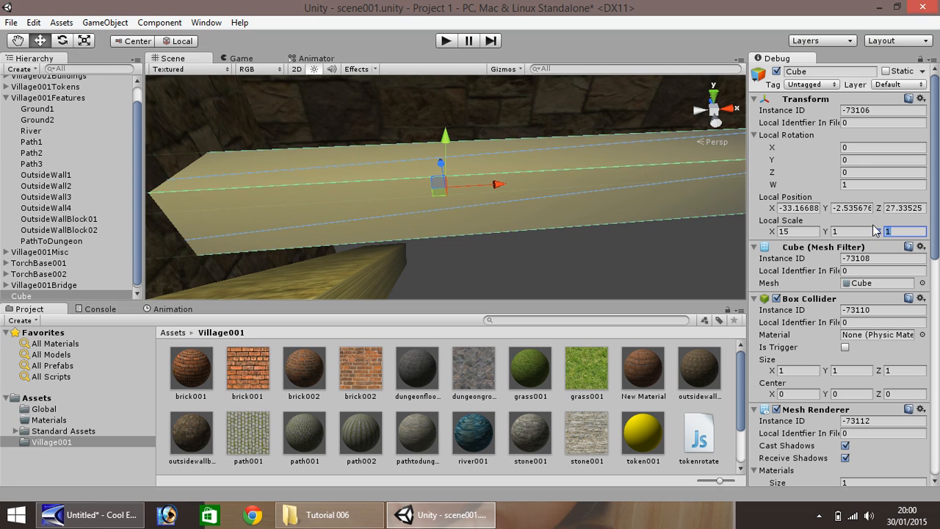
# Set Z scale to 15, lower and push back the slab, and apply dungeonfloor001
pyautogui.write('15')
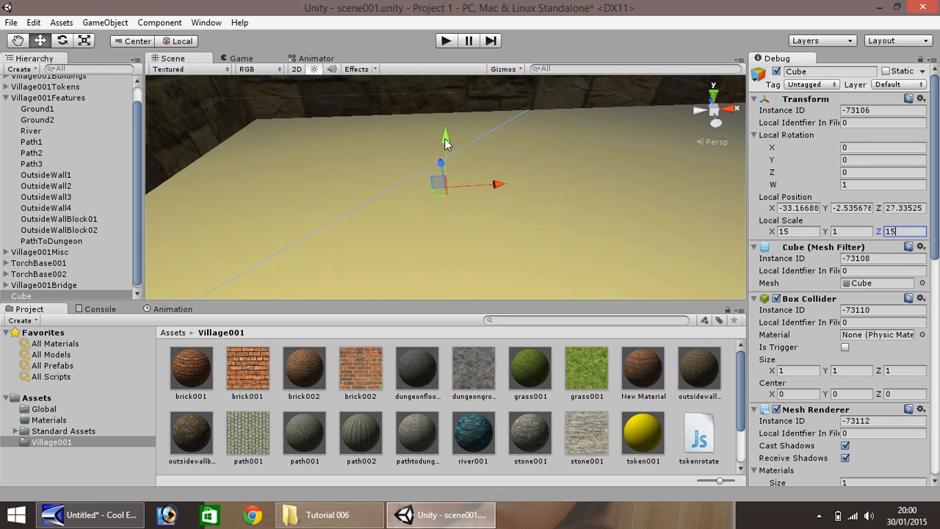
pyautogui.moveTo(444, 138); pyautogui.dragTo(479, 341)
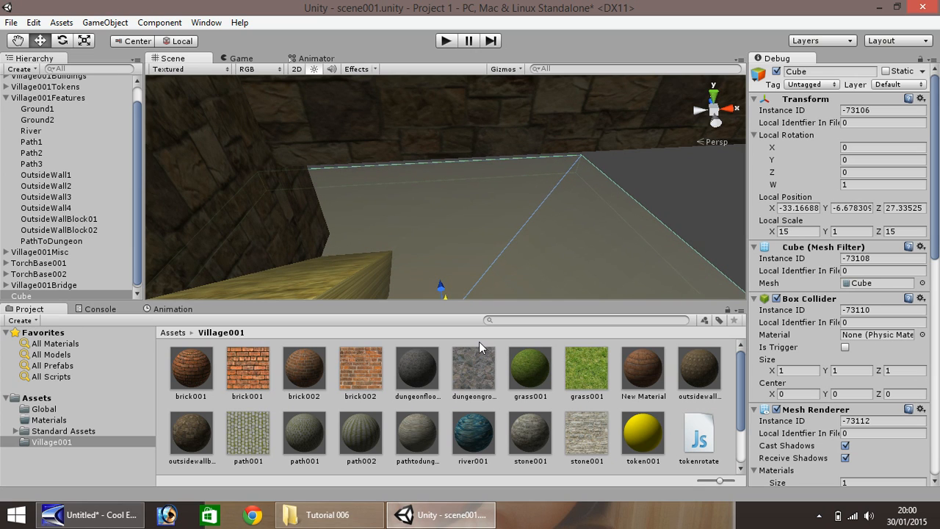
pyautogui.moveTo(441, 287); pyautogui.dragTo(432, 242)
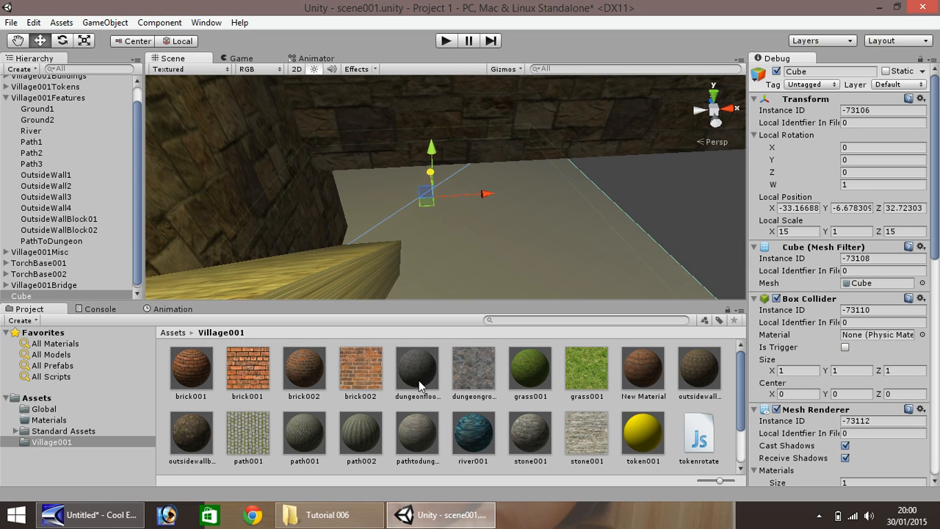
pyautogui.moveTo(418, 380); pyautogui.dragTo(476, 276)
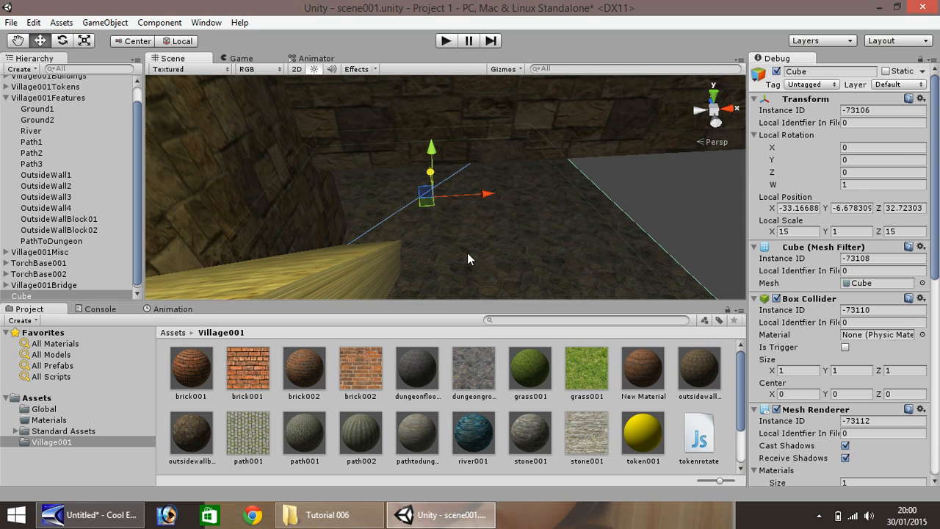
pyautogui.press('f')
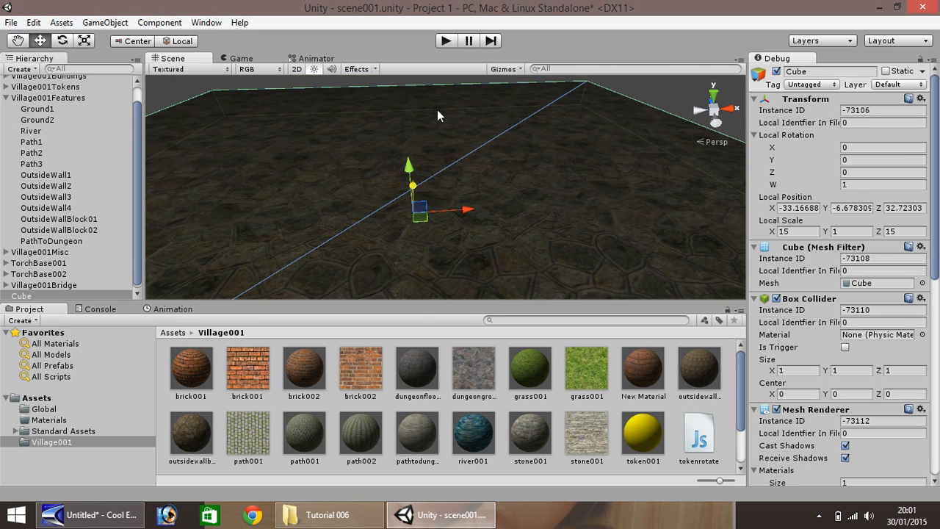
# Nudge the floor slab down and along Z to about X −33.17, Y −7.65, Z 37.59
pyautogui.press('q')
pyautogui.moveTo(318, 155); pyautogui.dragTo(231, 79, button='right')
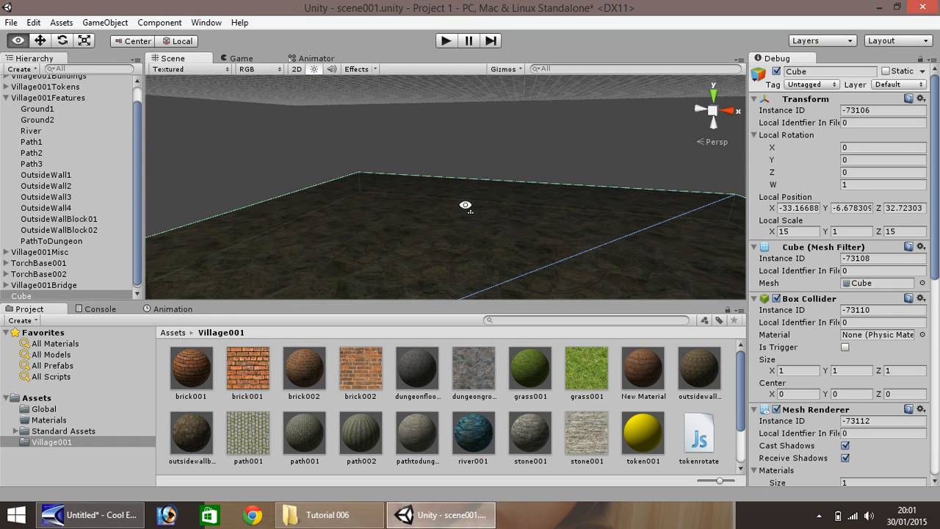
pyautogui.moveTo(465, 207); pyautogui.dragTo(311, 195, button='right')
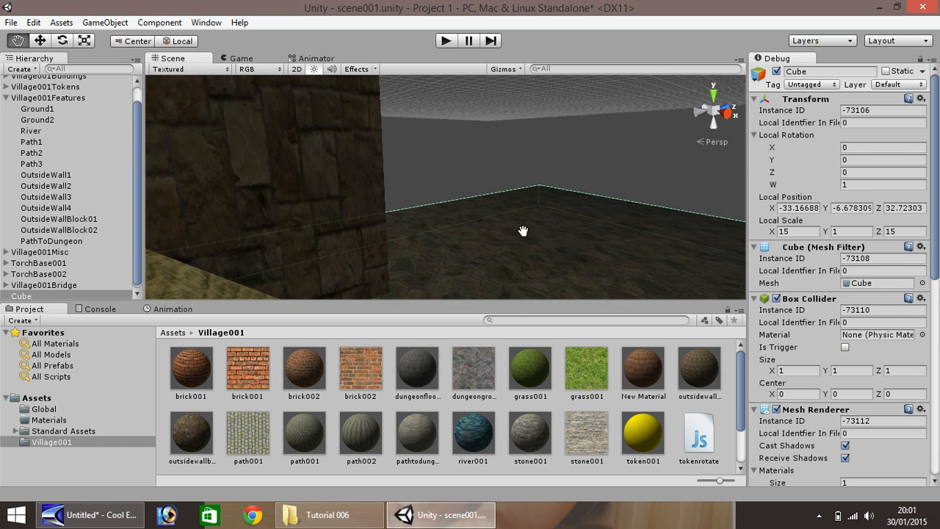
pyautogui.moveTo(523, 231); pyautogui.dragTo(247, 212)
pyautogui.moveTo(419, 218); pyautogui.dragTo(72, 205)
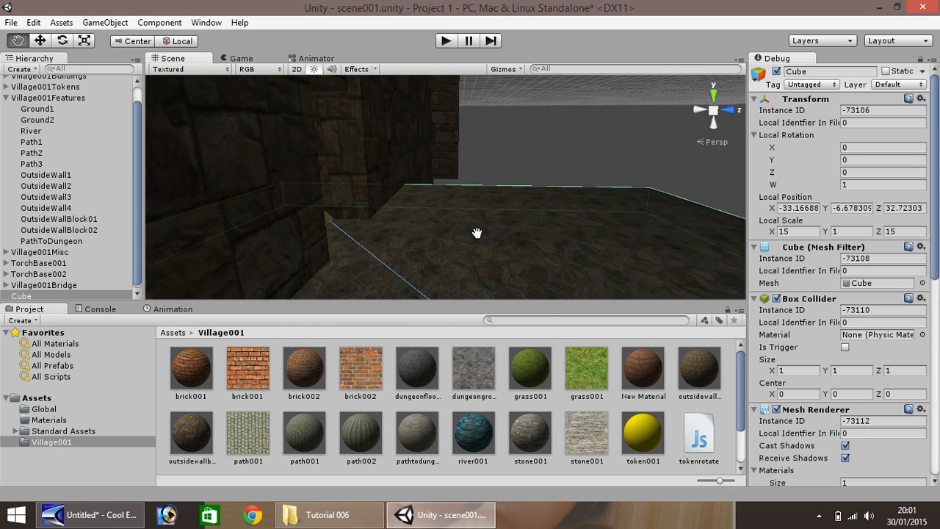
pyautogui.keyDown('alt'); pyautogui.moveTo(477, 232); pyautogui.dragTo(298, 223); pyautogui.keyUp('alt')
pyautogui.scroll(-3, 433, 224)
pyautogui.scroll(2, 428, 223)
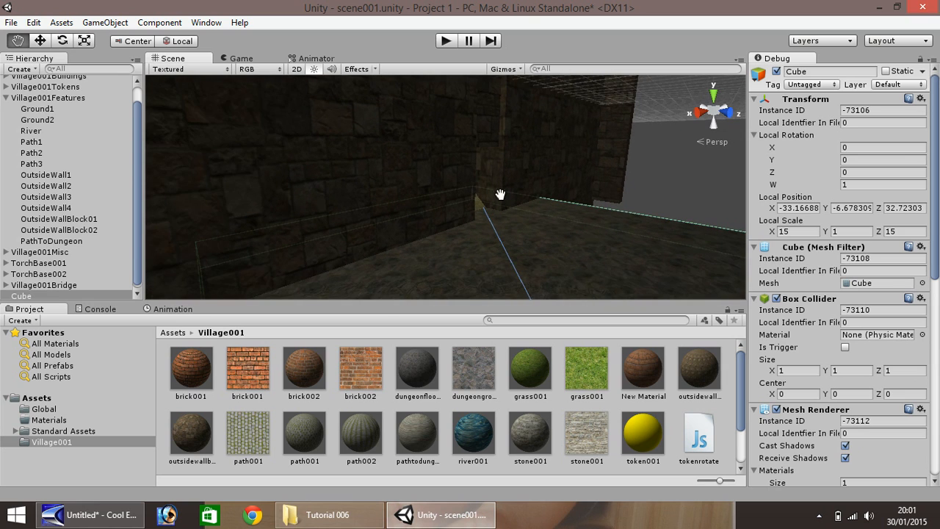
pyautogui.click(40, 41)
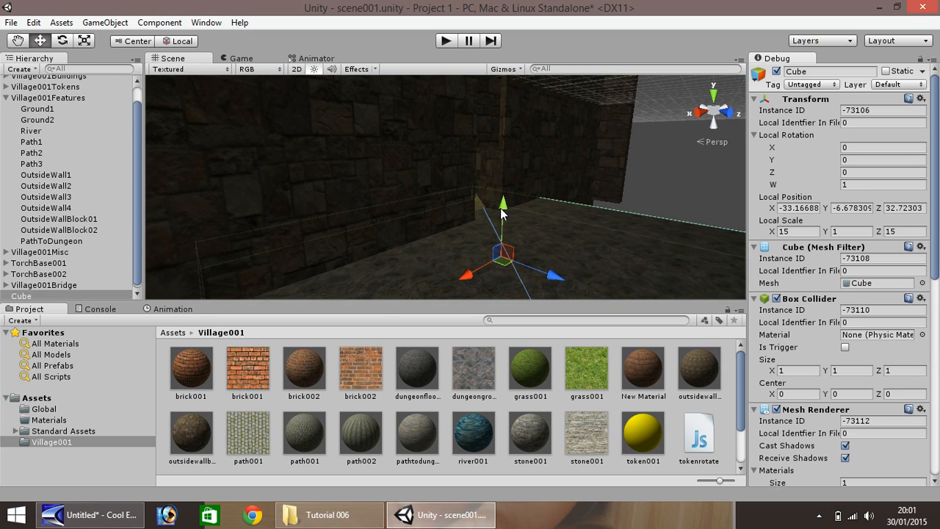
pyautogui.moveTo(503, 210); pyautogui.dragTo(507, 236)
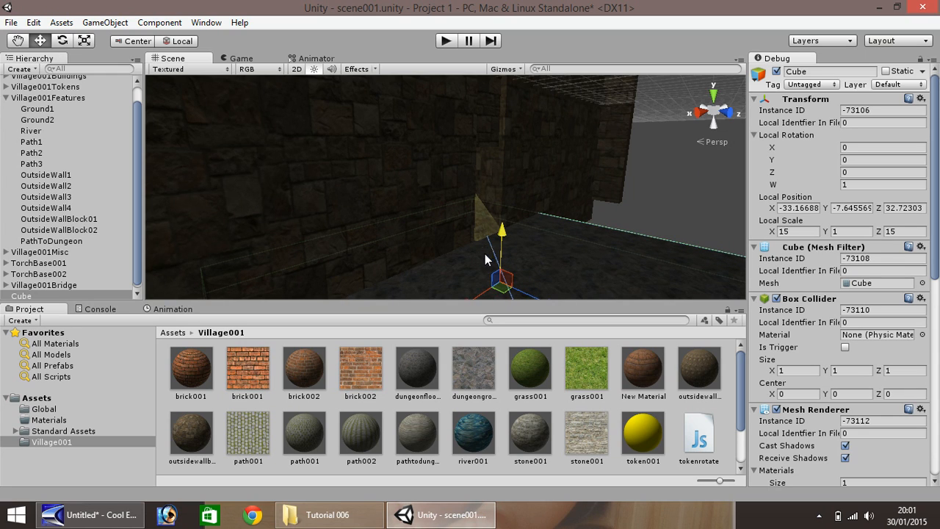
pyautogui.scroll(-5, 627, 265)
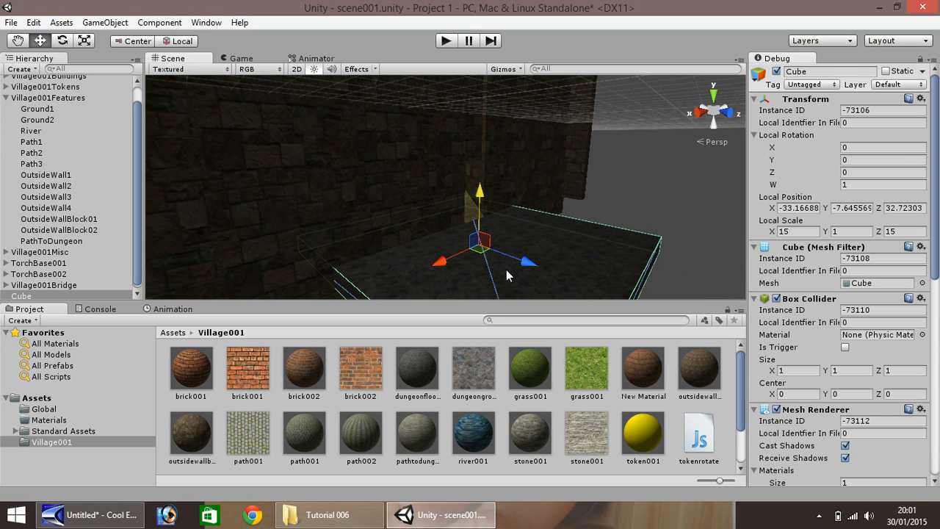
pyautogui.moveTo(528, 264); pyautogui.dragTo(581, 311)
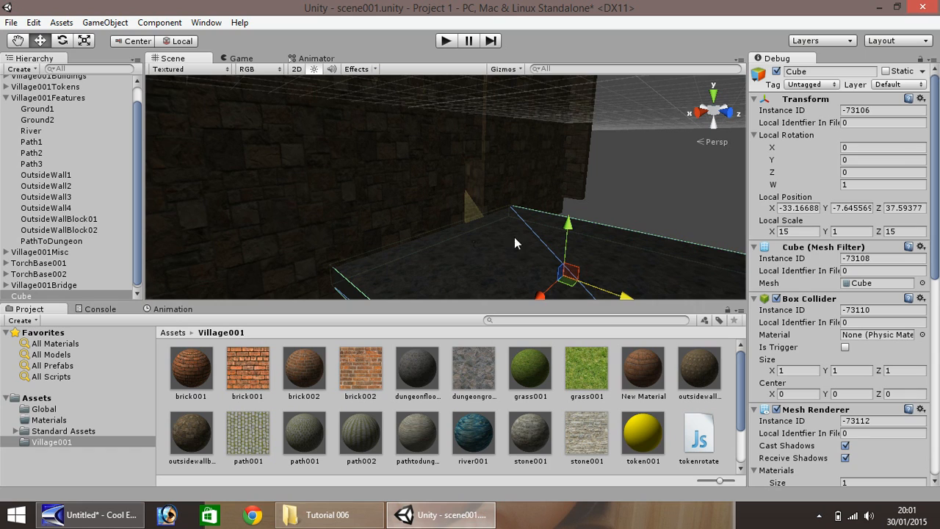
# Rename the Cube to DungeonFloor001
pyautogui.rightClick(24, 297)
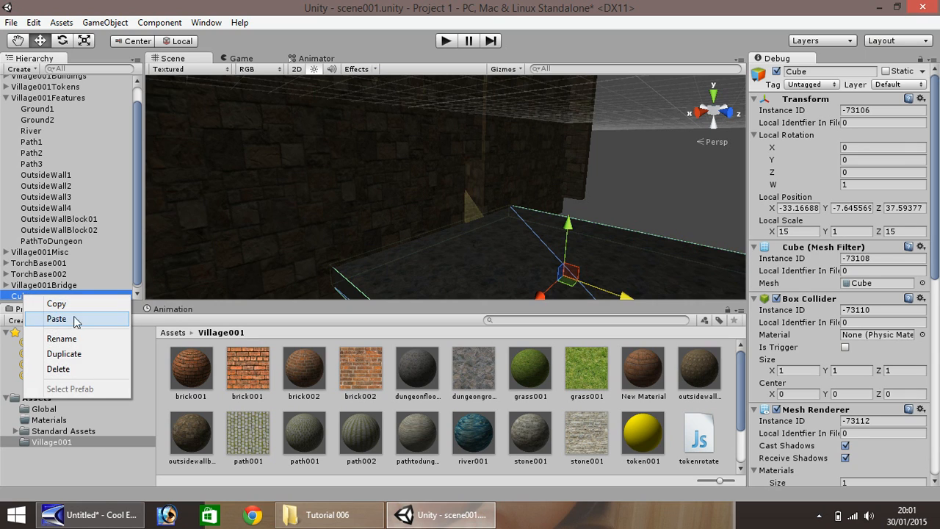
pyautogui.click(76, 337)
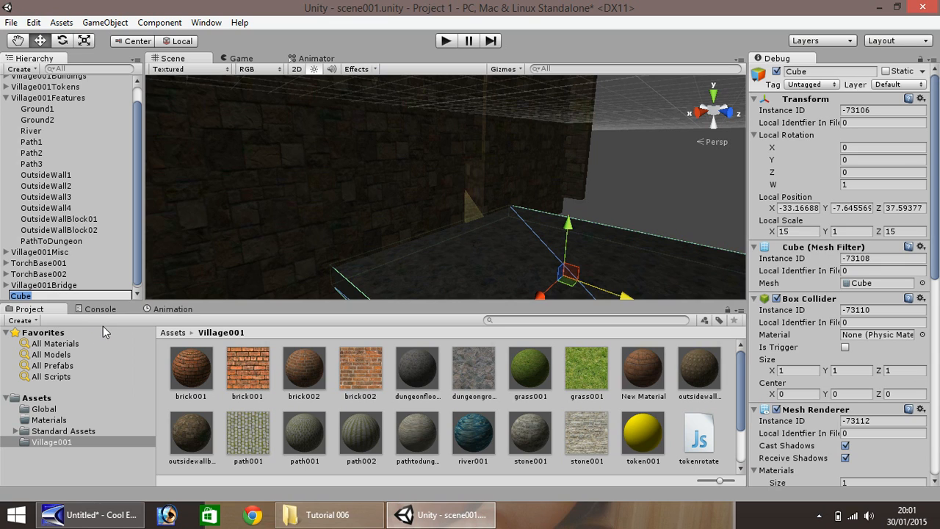
pyautogui.write('dungeon')
pyautogui.press('BackSpace')
pyautogui.press('BackSpace')
pyautogui.press('BackSpace')
pyautogui.press('BackSpace')
pyautogui.press('BackSpace')
pyautogui.press('BackSpace')
pyautogui.press('BackSpace')
pyautogui.write('DungeonFloor001')
pyautogui.press('Return')
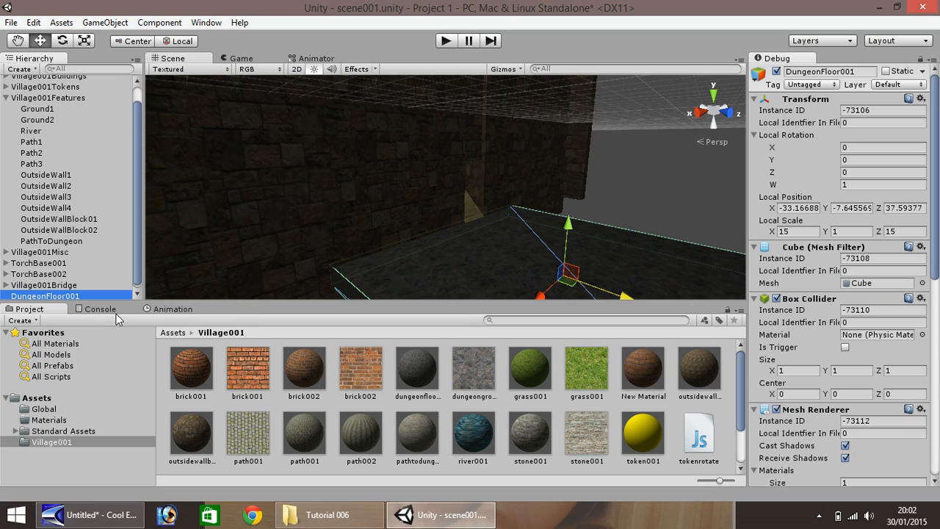
# Create an empty object named Dungeon and nest DungeonFloor001 inside it
pyautogui.click(107, 22)
pyautogui.click(109, 41)
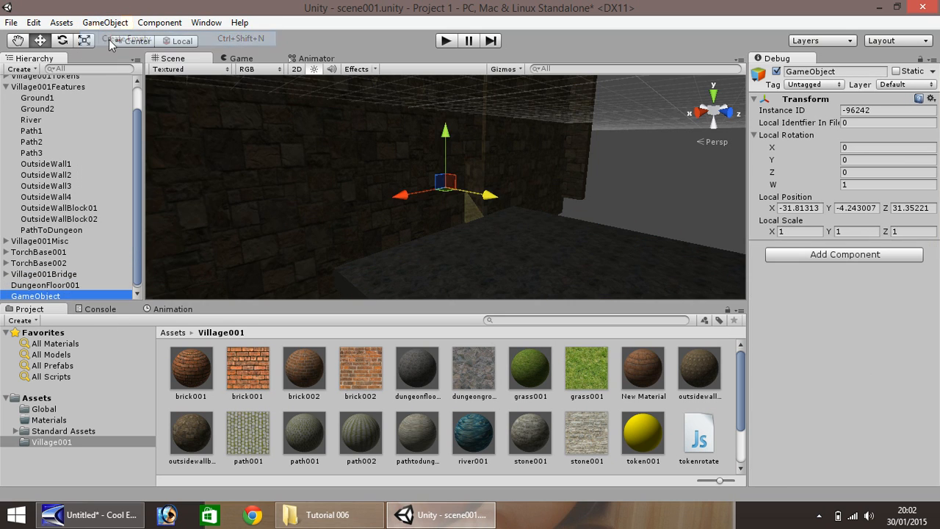
pyautogui.rightClick(49, 296)
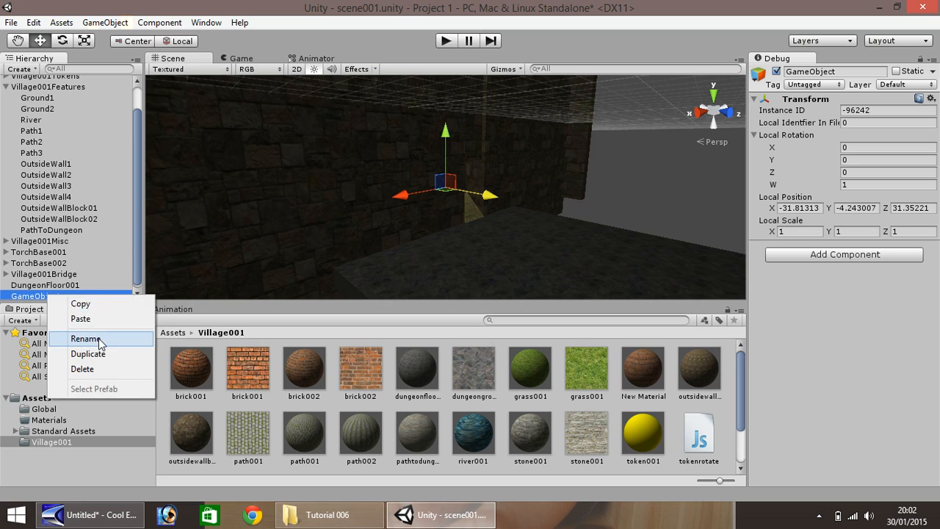
pyautogui.click(88, 338)
pyautogui.write('D')
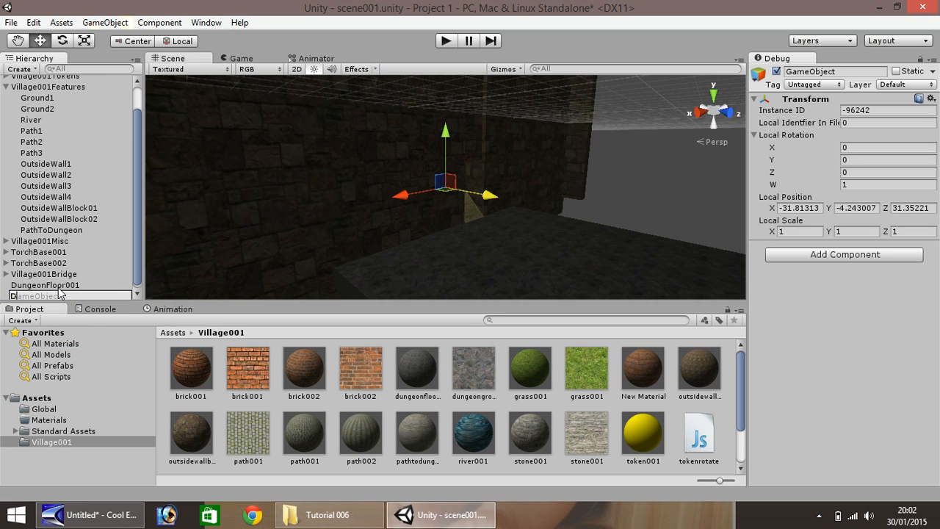
pyautogui.write('ungeon')
pyautogui.press('Return')
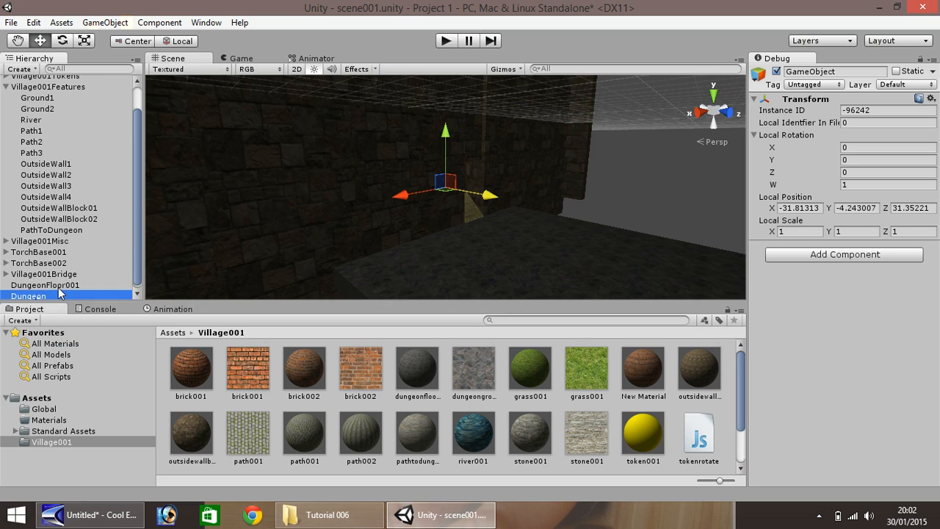
pyautogui.moveTo(54, 294); pyautogui.dragTo(50, 295)
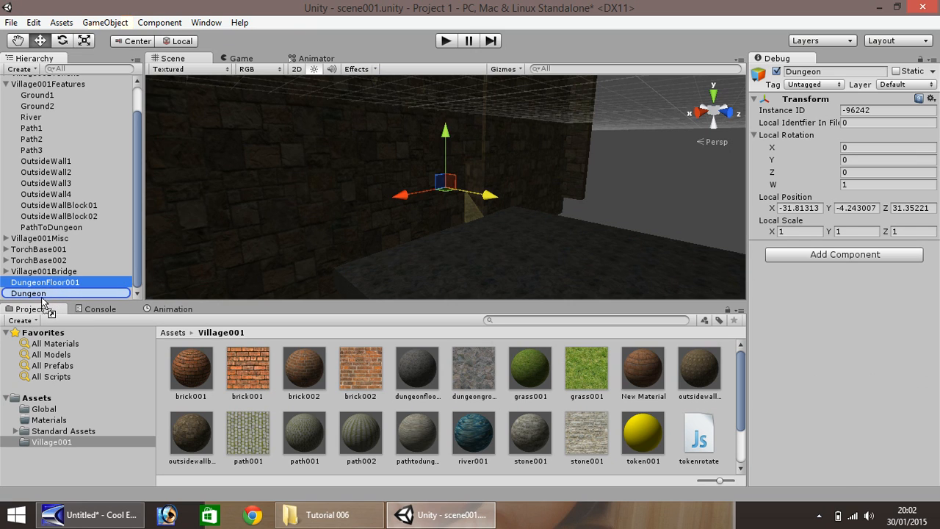
pyautogui.click(6, 84)
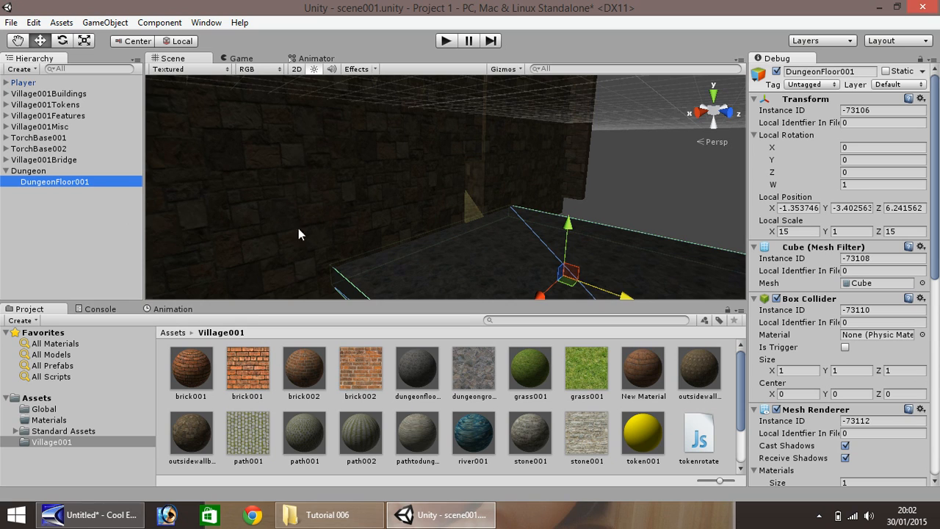
# Duplicate the floor slab and raise the copy to ceiling height, Y 3.597
pyautogui.scroll(-5, 519, 231)
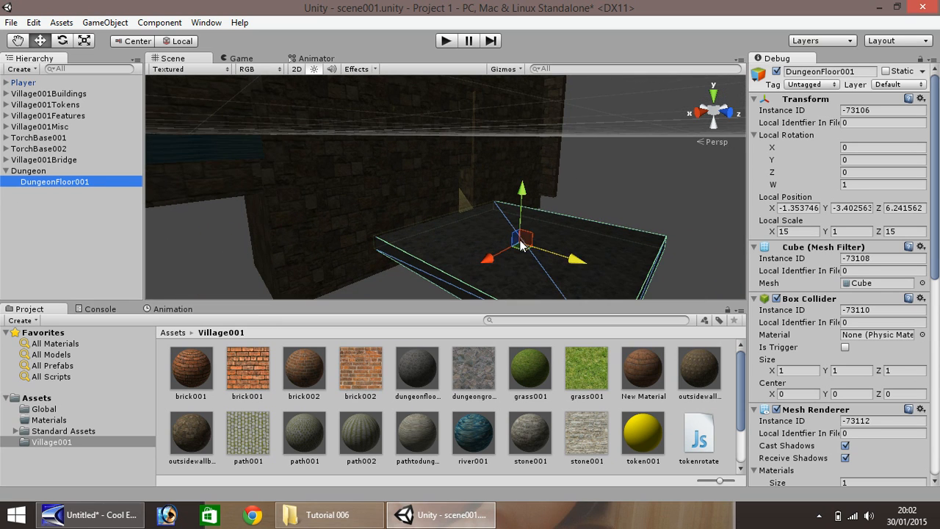
pyautogui.click(516, 266)
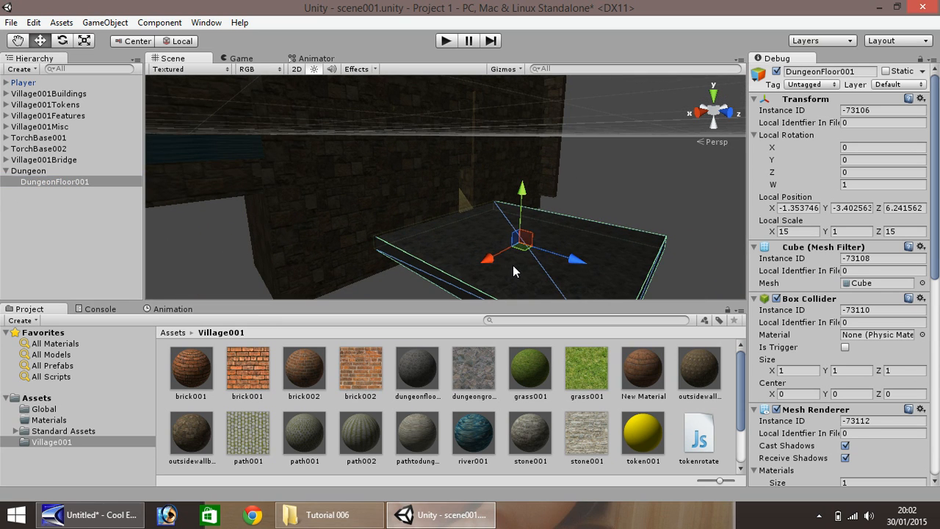
pyautogui.hotkey('ctrl', 'd')
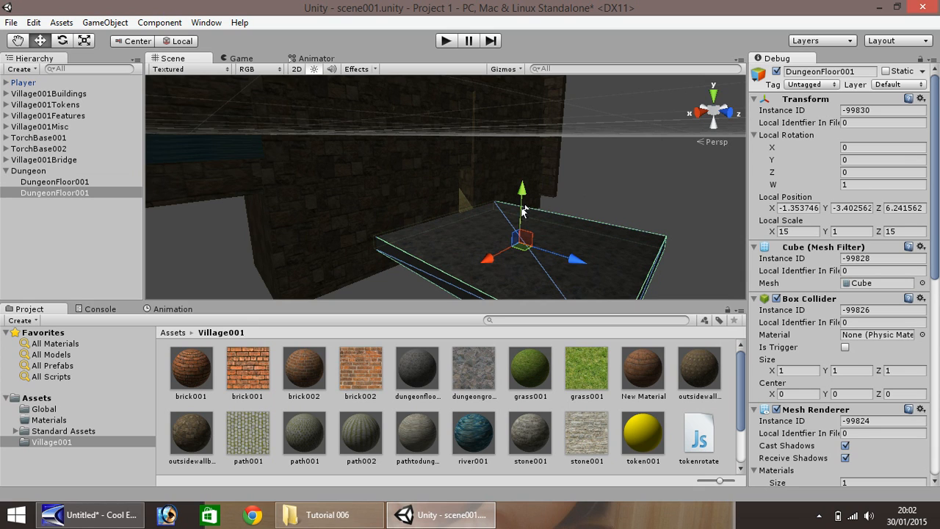
pyautogui.moveTo(523, 212); pyautogui.dragTo(512, 129)
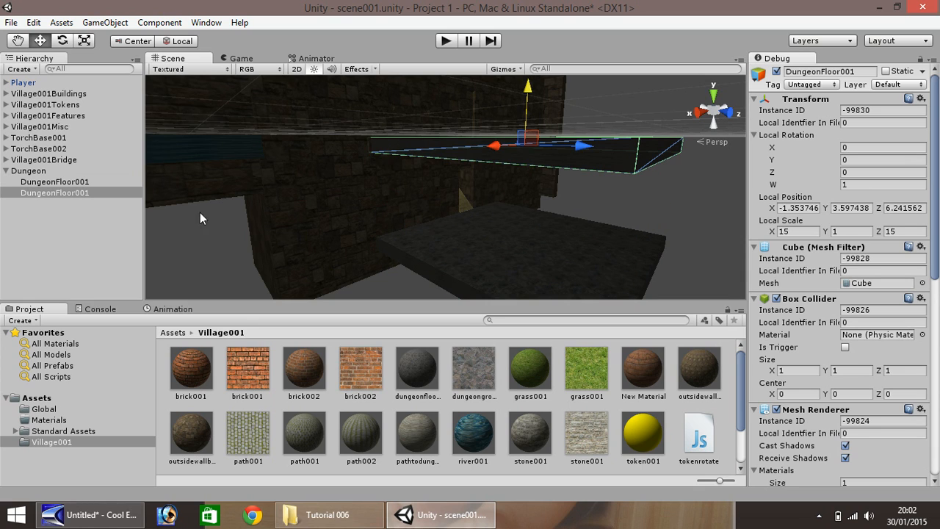
# Rename the copy from DungeonFloor001 to DungeonRoof001
pyautogui.rightClick(79, 196)
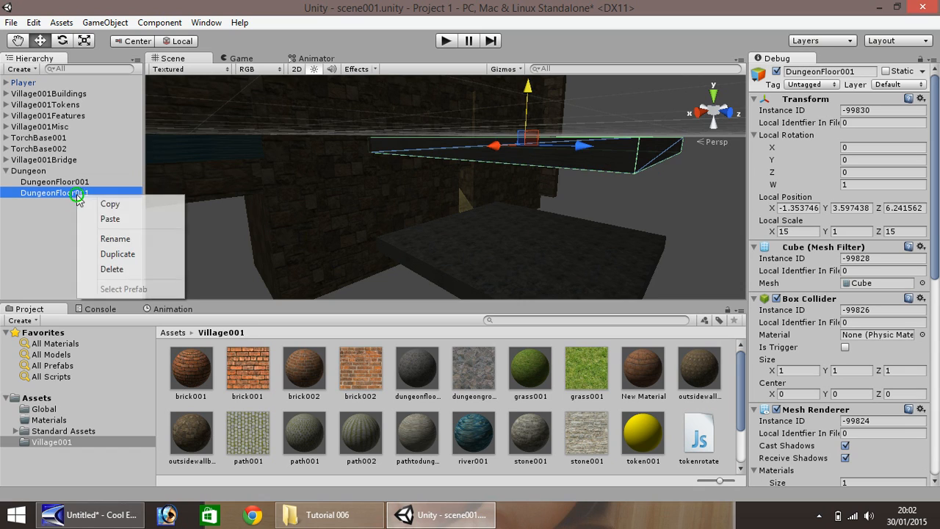
pyautogui.click(107, 240)
pyautogui.moveTo(56, 194); pyautogui.dragTo(76, 196)
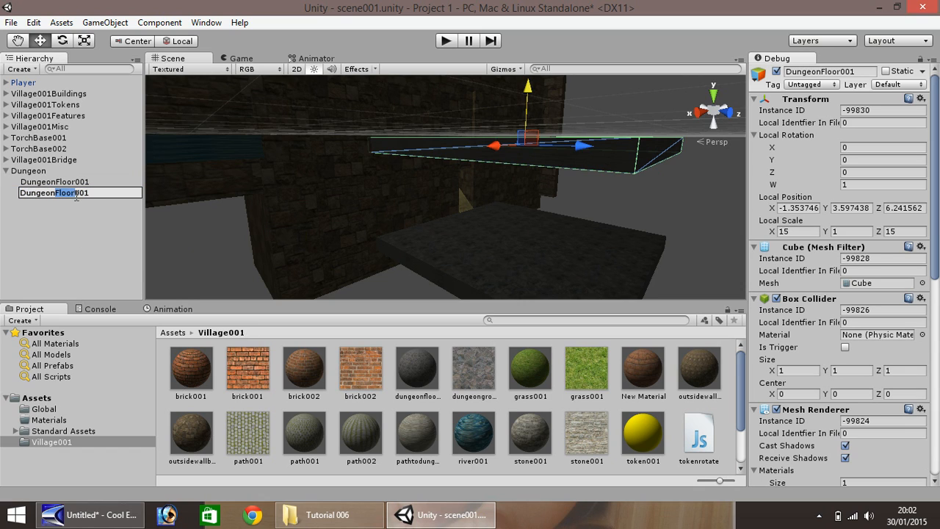
pyautogui.write('Roof')
pyautogui.press('Return')
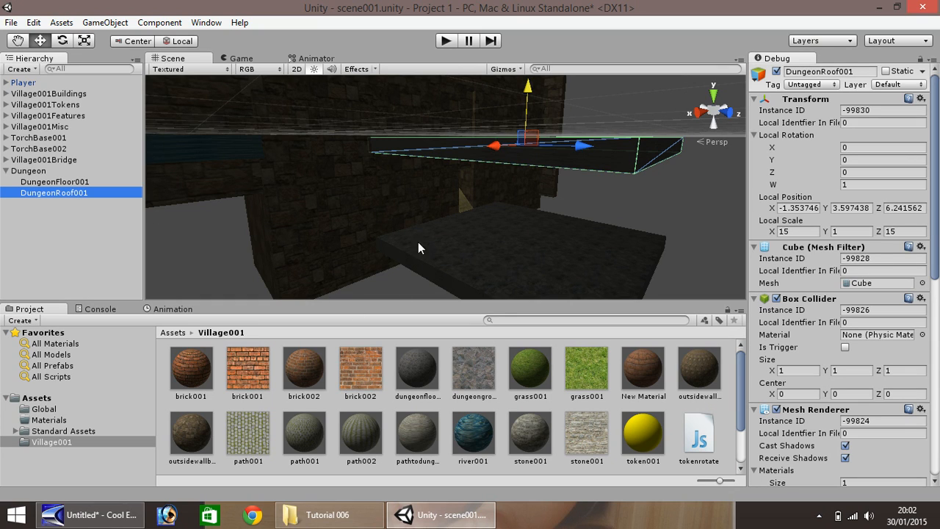
# Add another new cube to the scene
pyautogui.click(105, 22)
pyautogui.moveTo(131, 74)
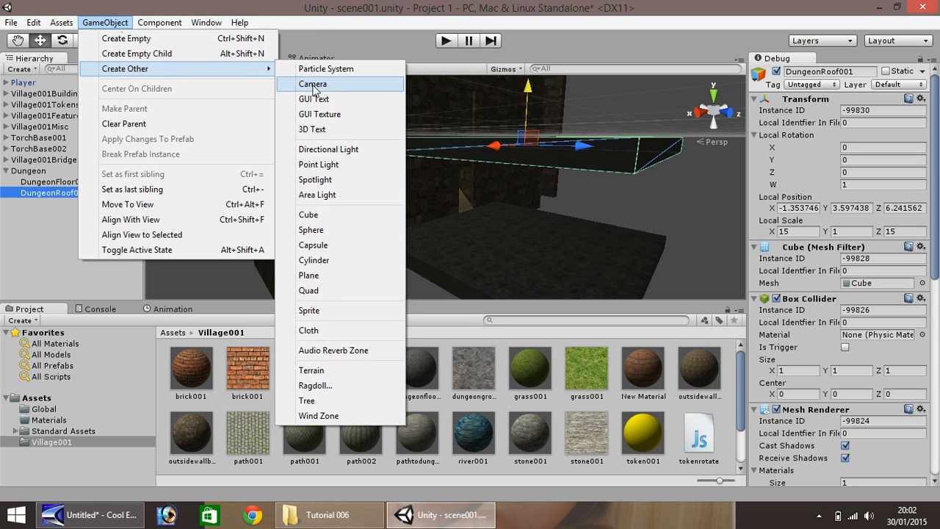
pyautogui.click(308, 214)
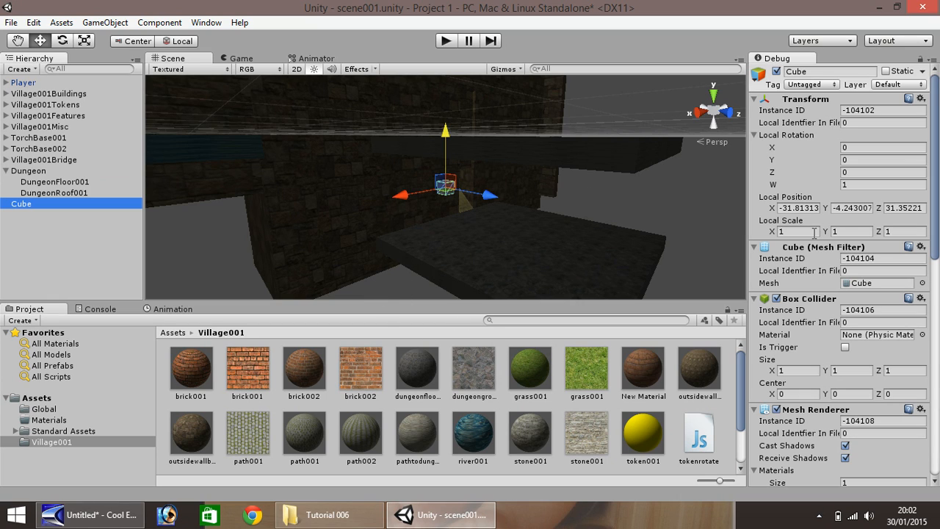
# Scale the cube to 1 × 8 × 15 and slide it along X and Z as a wall
pyautogui.click(848, 232)
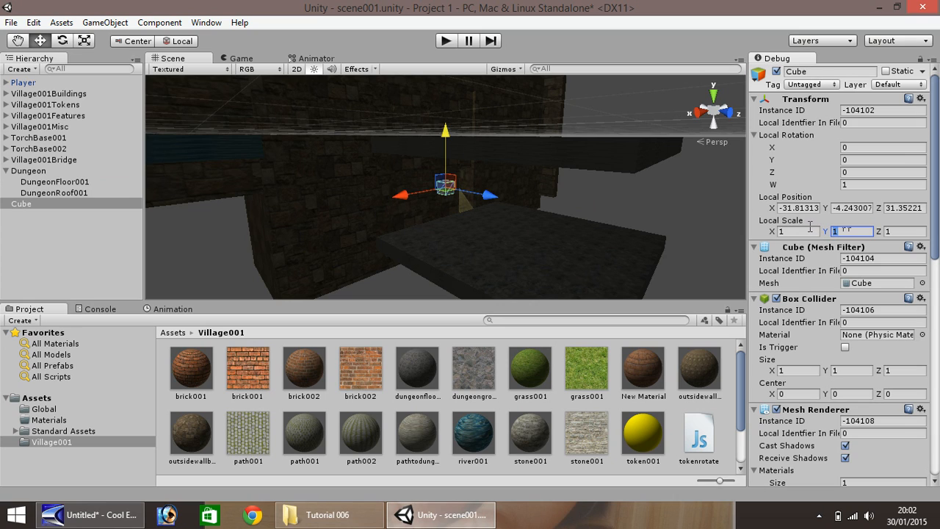
pyautogui.write('8')
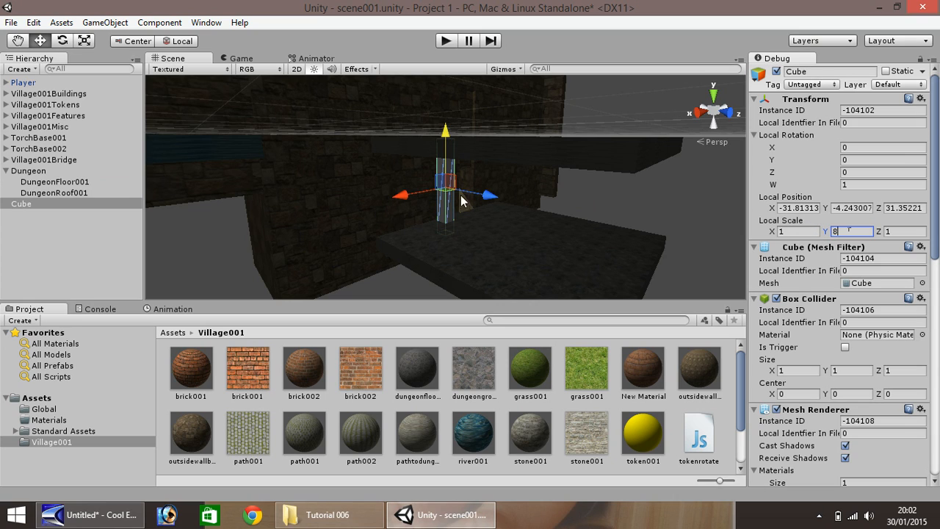
pyautogui.moveTo(415, 197); pyautogui.dragTo(359, 213)
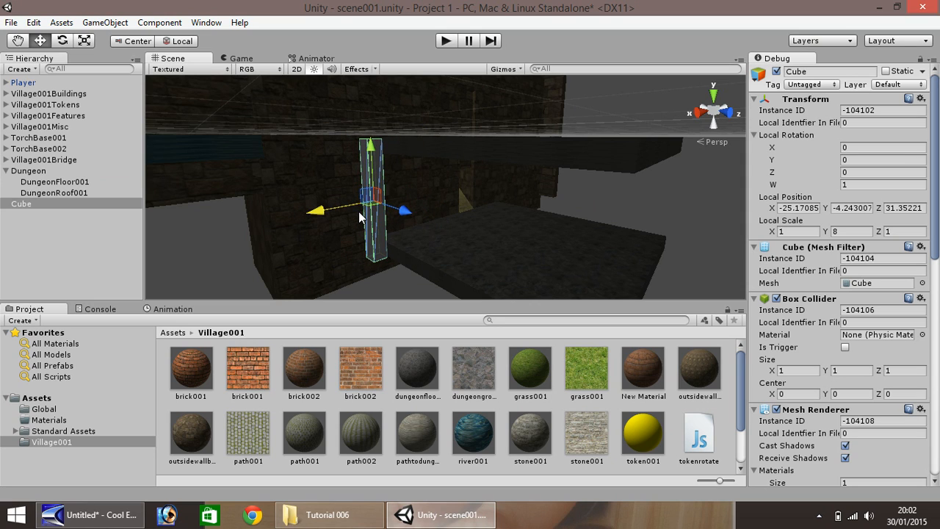
pyautogui.click(903, 232)
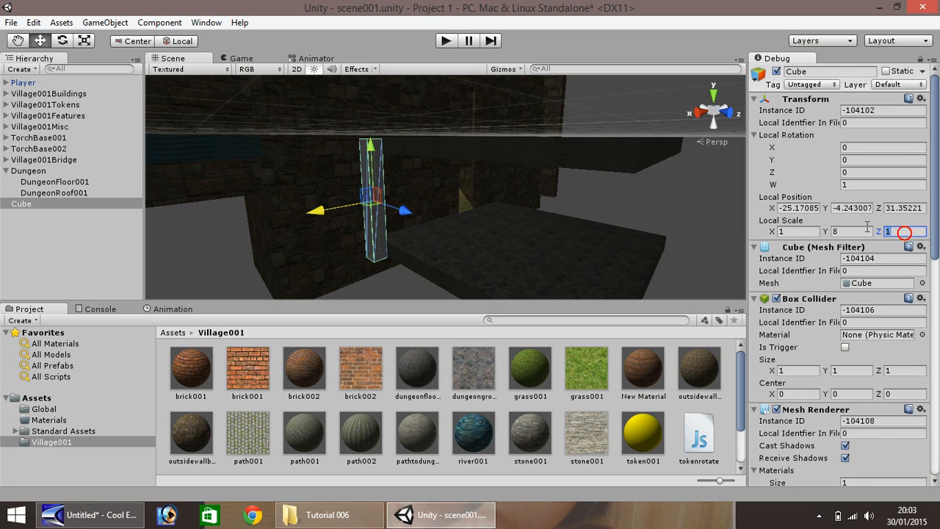
pyautogui.write('5')
pyautogui.press('Return')
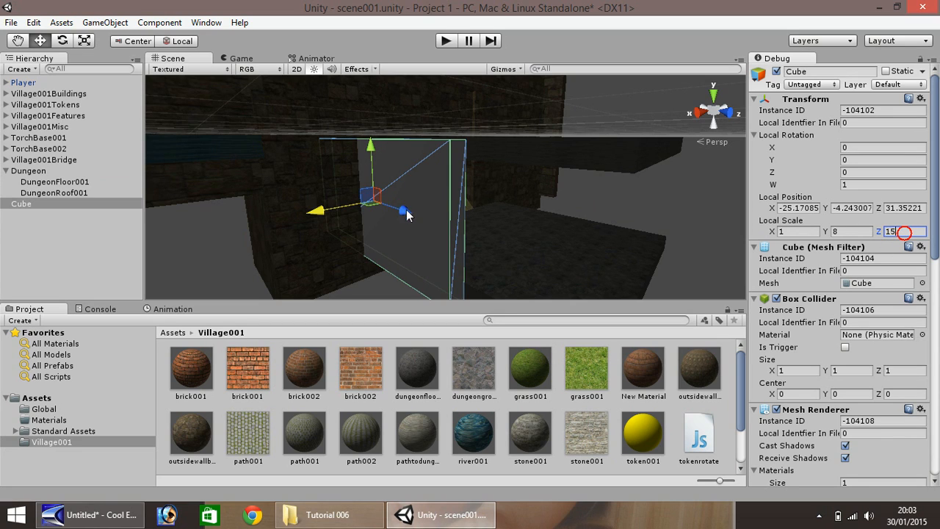
pyautogui.moveTo(408, 215); pyautogui.dragTo(482, 241)
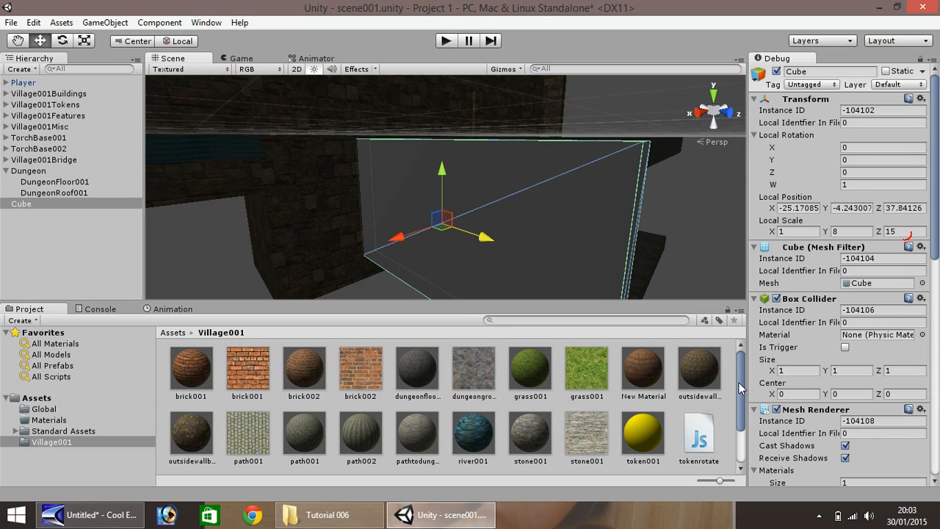
pyautogui.scroll(-2, 727, 426)
# Create a new material in Village001 named dungeonwall001
pyautogui.rightClick(607, 439)
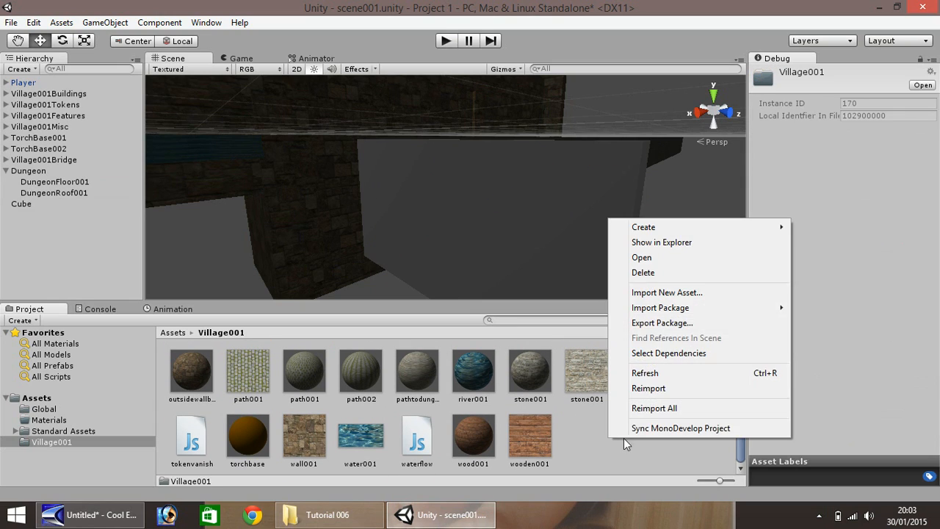
pyautogui.moveTo(696, 235)
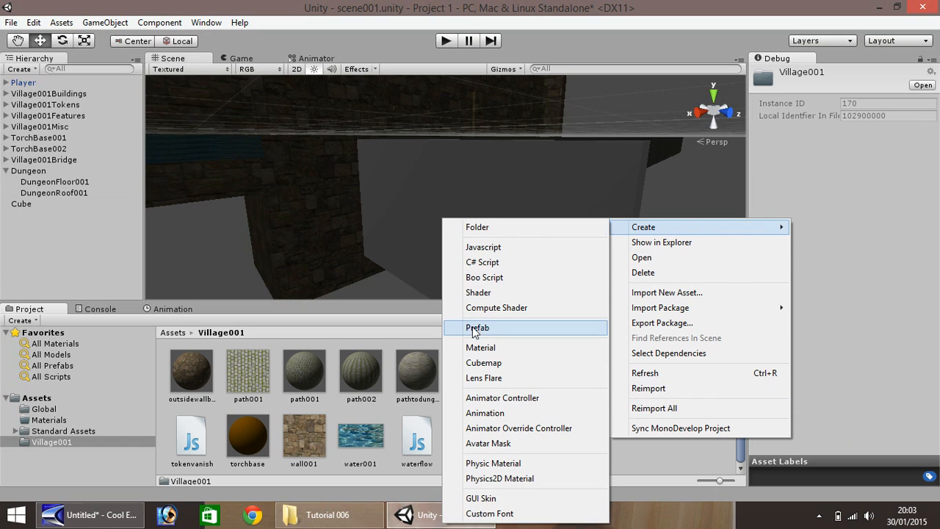
pyautogui.click(482, 350)
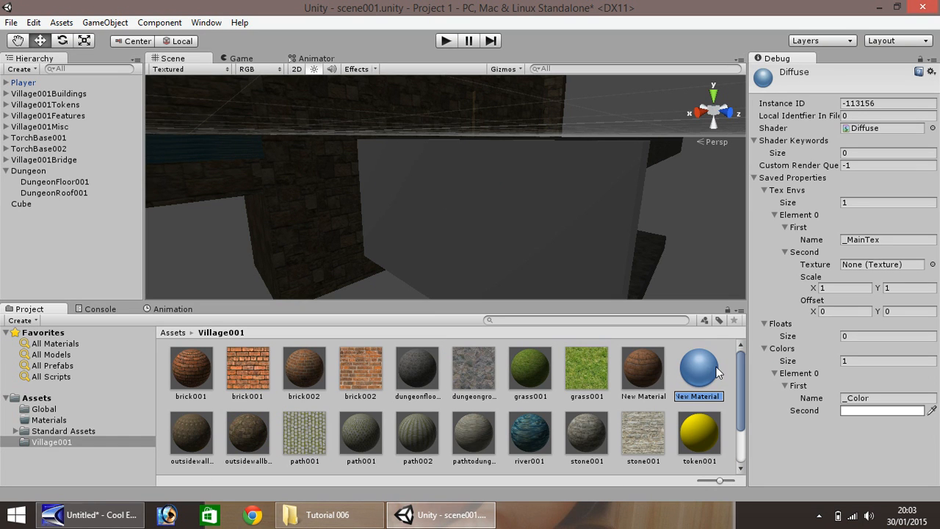
pyautogui.write('dungeonwa')
pyautogui.write('ll001')
pyautogui.press('Return')
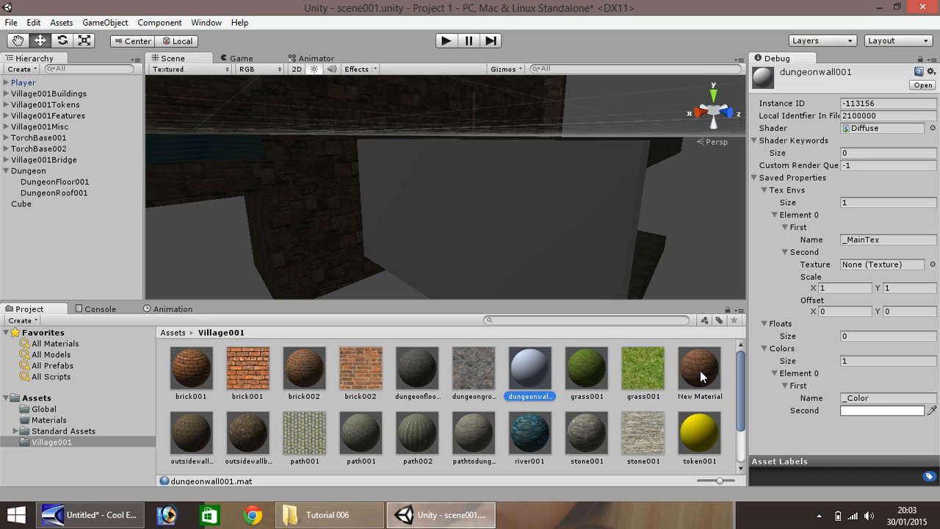
# Import dungeonwall001.png from the Tutorial 006 folder into the Unity project
pyautogui.moveTo(741, 379); pyautogui.dragTo(737, 418)
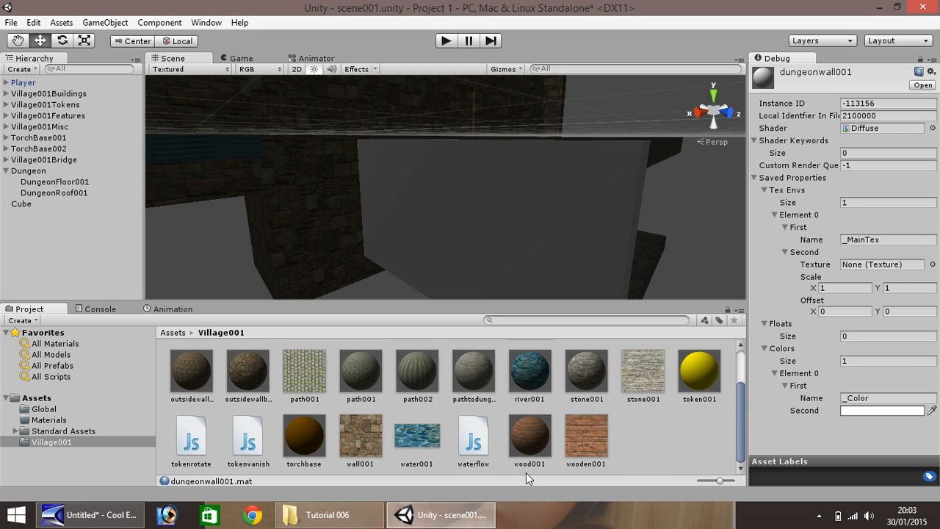
pyautogui.click(328, 513)
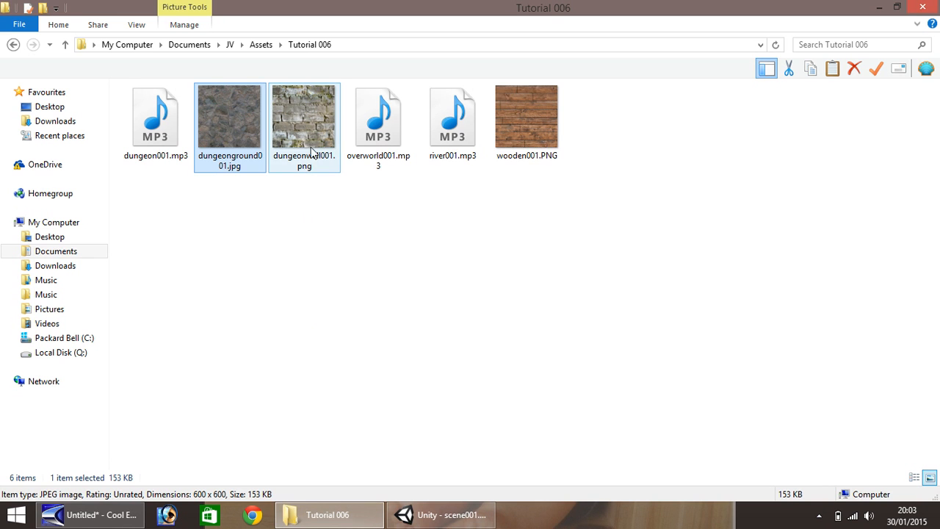
pyautogui.moveTo(303, 113); pyautogui.dragTo(650, 439)
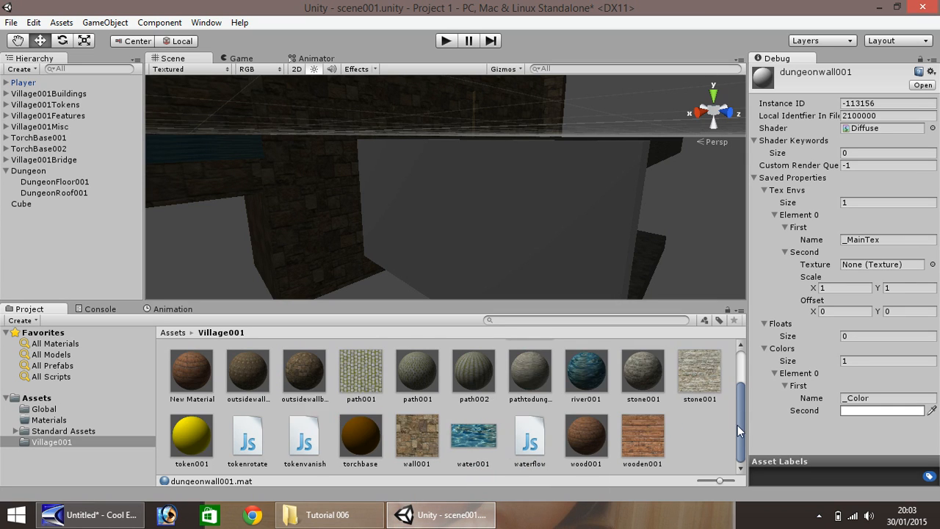
# Put the dungeonwall001 texture into the dungeonwall001 material, tiled 5 × 5
pyautogui.click(587, 364)
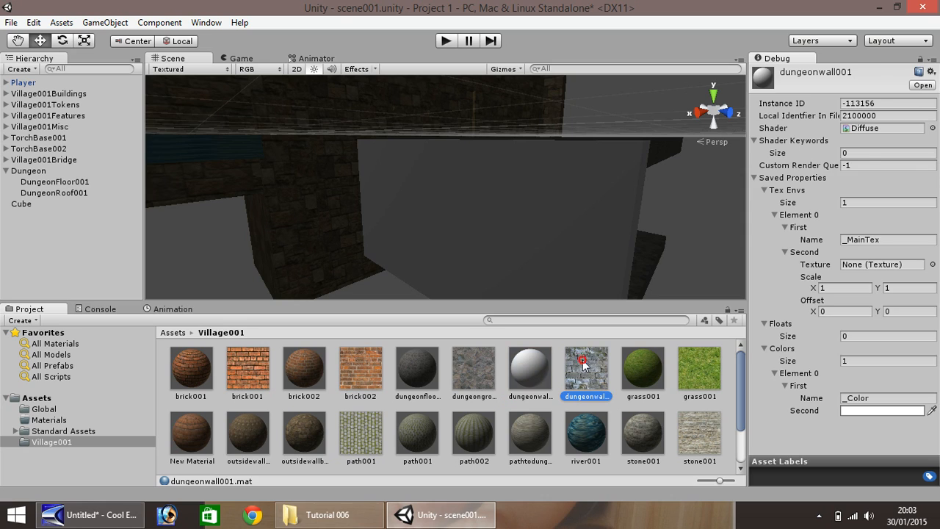
pyautogui.click(527, 384)
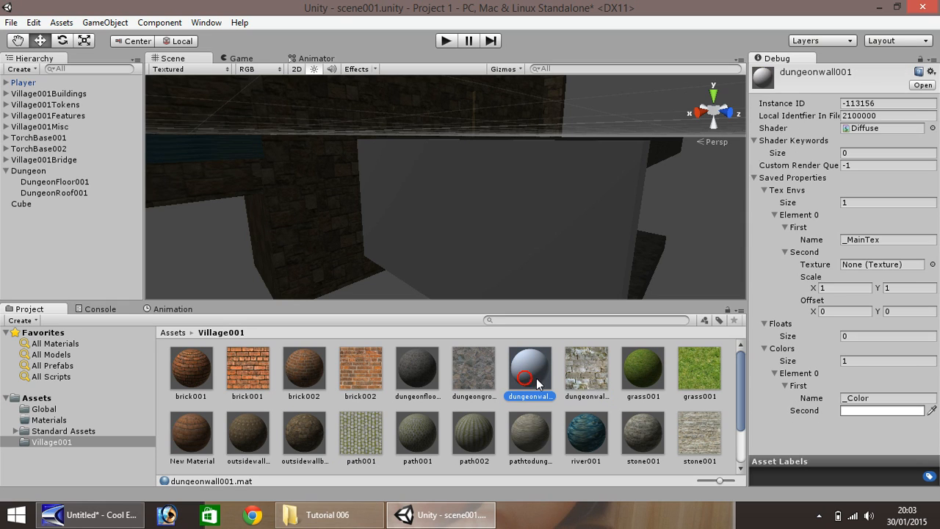
pyautogui.moveTo(575, 378); pyautogui.dragTo(901, 270)
pyautogui.click(828, 286)
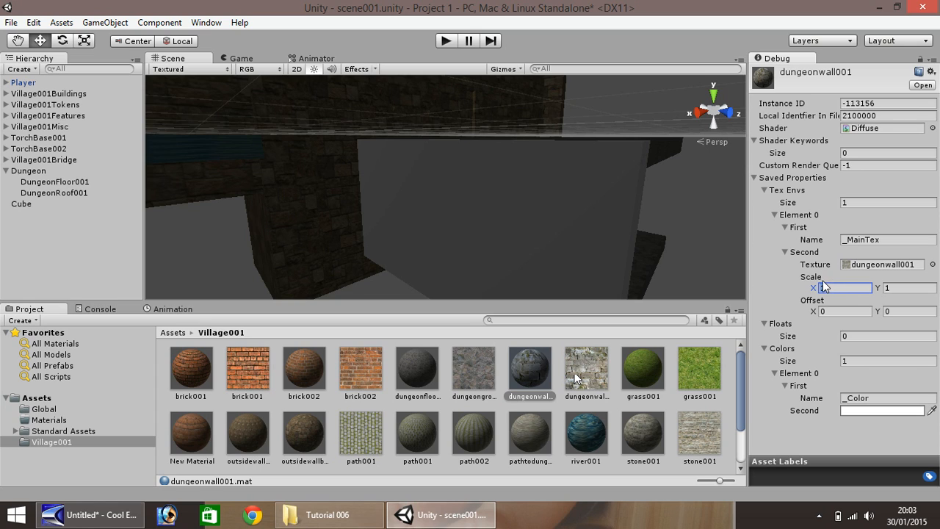
pyautogui.write('5')
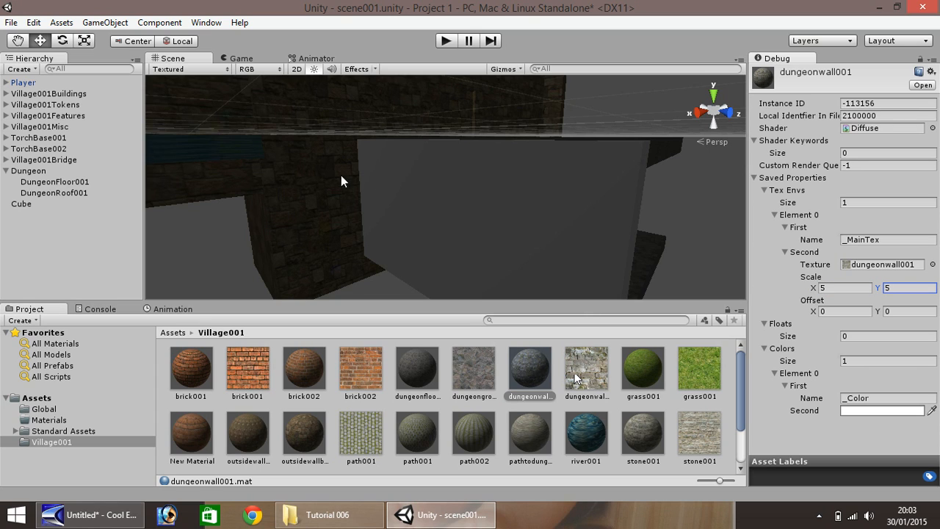
# Apply the dungeonwall001 material to the wall cube and inspect it
pyautogui.moveTo(532, 378); pyautogui.dragTo(505, 272)
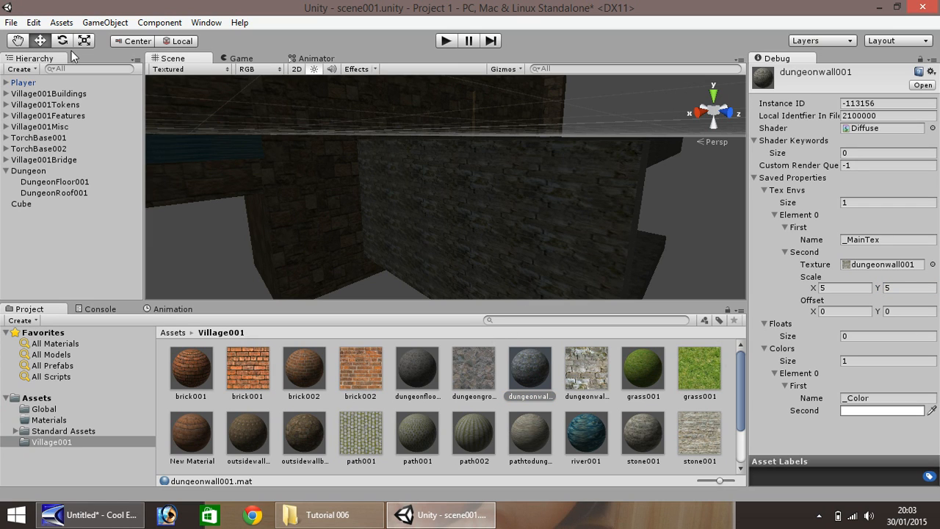
pyautogui.click(16, 40)
pyautogui.moveTo(602, 212); pyautogui.dragTo(366, 190)
pyautogui.moveTo(337, 168); pyautogui.dragTo(202, 163, button='right')
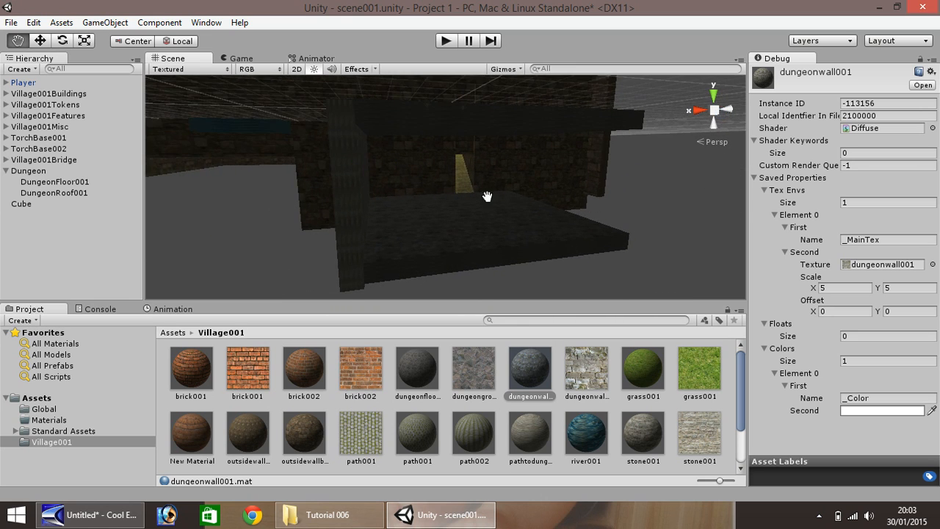
# Rename the textured wall cube DungeonWall001, nest it under Dungeon, and duplicate it
pyautogui.moveTo(497, 197); pyautogui.dragTo(387, 199)
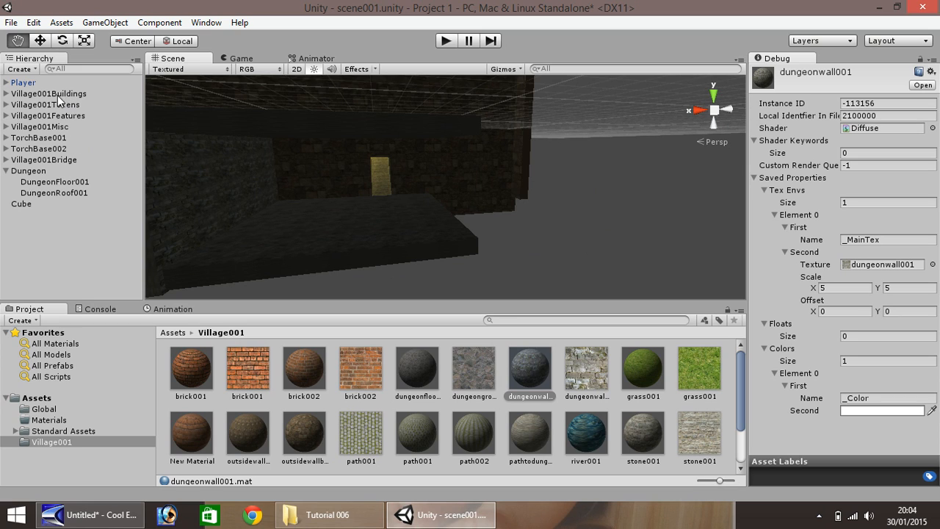
pyautogui.click(41, 41)
pyautogui.click(201, 169)
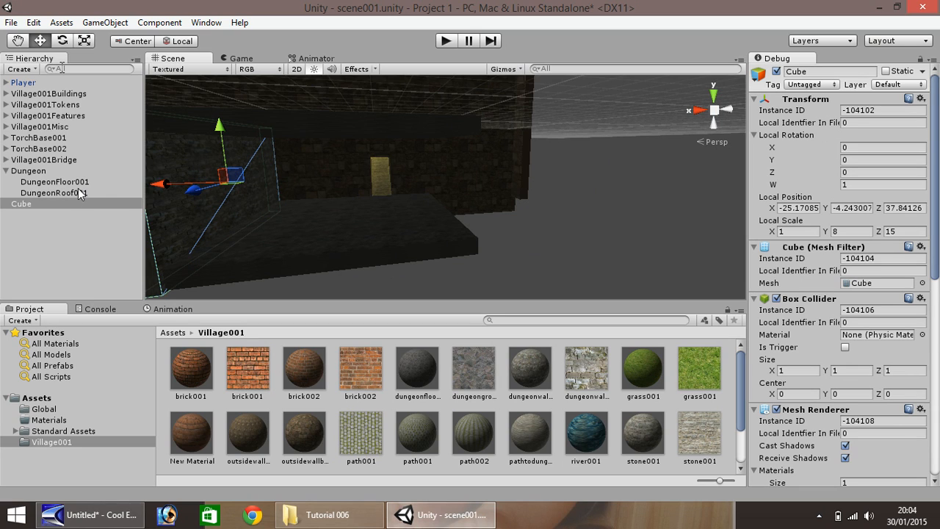
pyautogui.rightClick(57, 202)
pyautogui.click(102, 246)
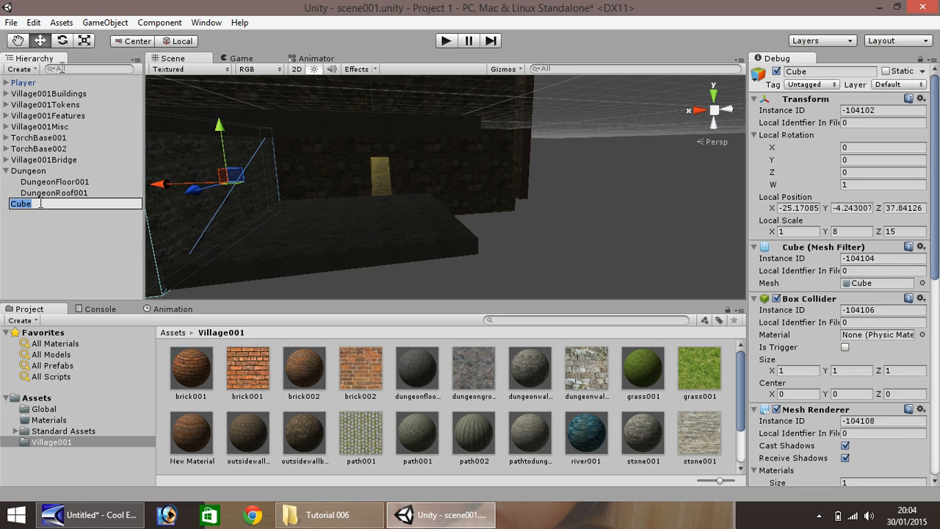
pyautogui.write('DungeonWall001')
pyautogui.press('Return')
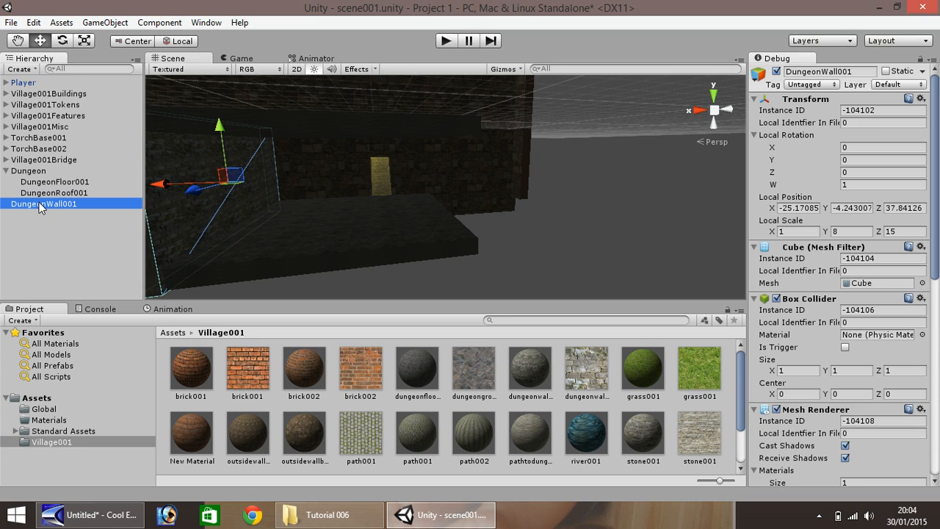
pyautogui.moveTo(40, 207); pyautogui.dragTo(44, 175)
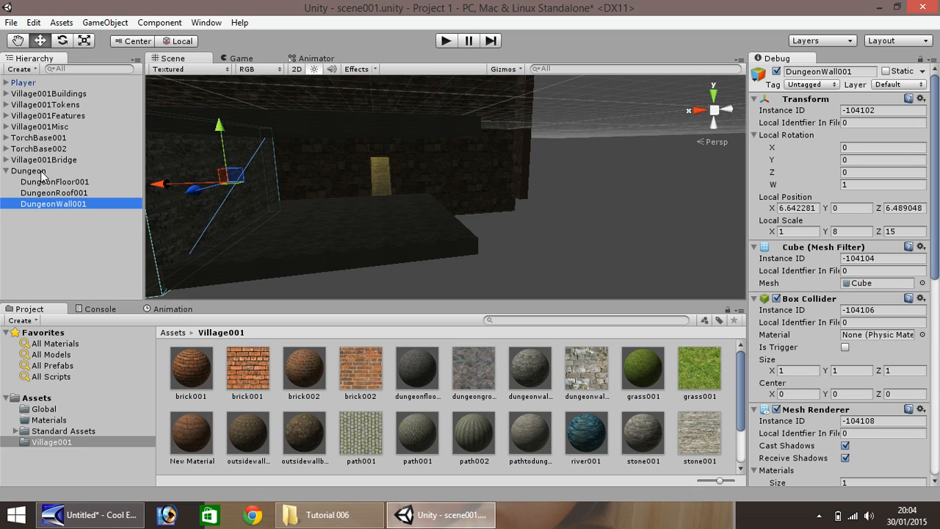
pyautogui.hotkey('ctrl', 'd')
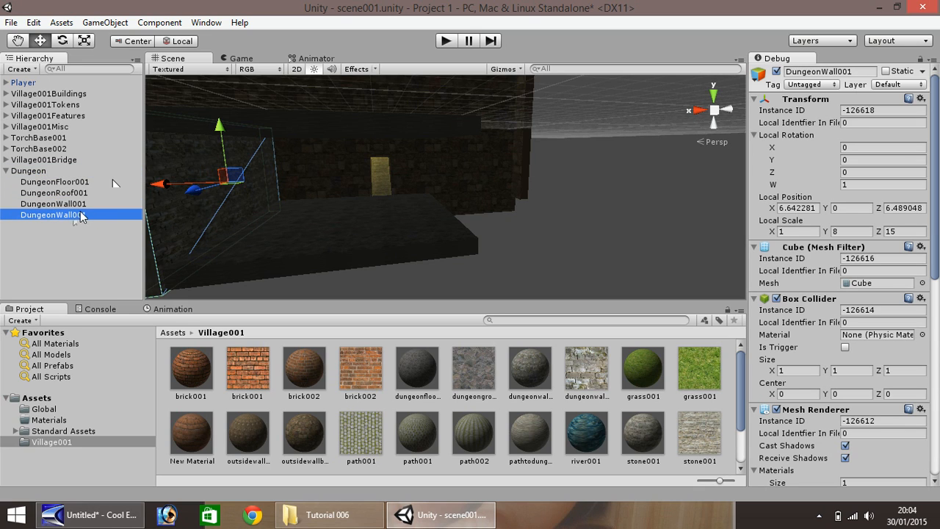
# Rename the duplicated wall DungeonWall002
pyautogui.rightClick(65, 215)
pyautogui.click(110, 260)
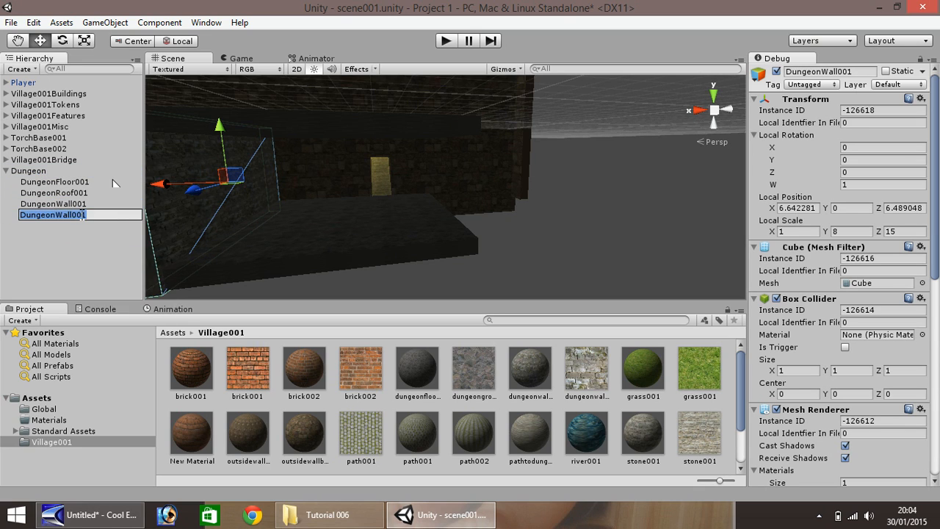
pyautogui.click(91, 215)
pyautogui.press('BackSpace')
pyautogui.write('2')
pyautogui.press('Return')
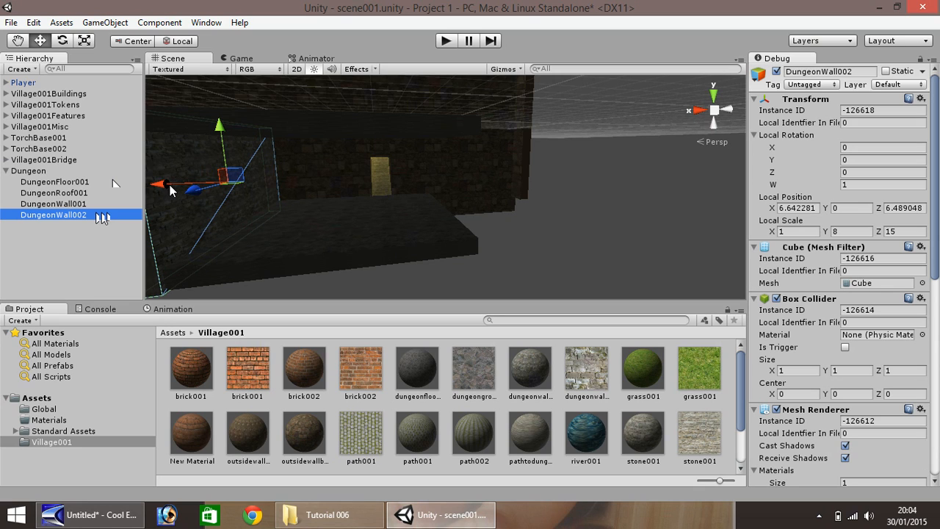
# Move DungeonWall002 along X into the room and make two more copies of it
pyautogui.moveTo(167, 184); pyautogui.dragTo(438, 210)
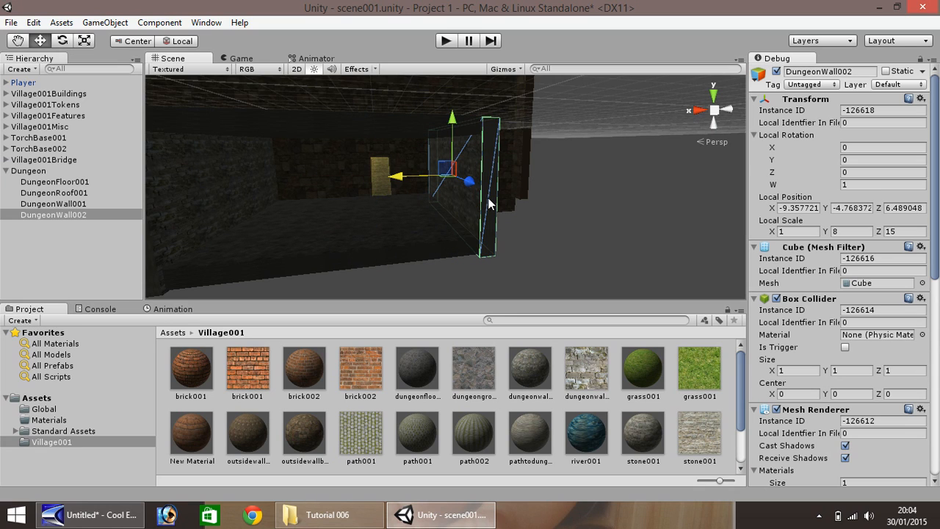
pyautogui.moveTo(492, 203); pyautogui.dragTo(492, 203)
pyautogui.hotkey('ctrl', 'd')
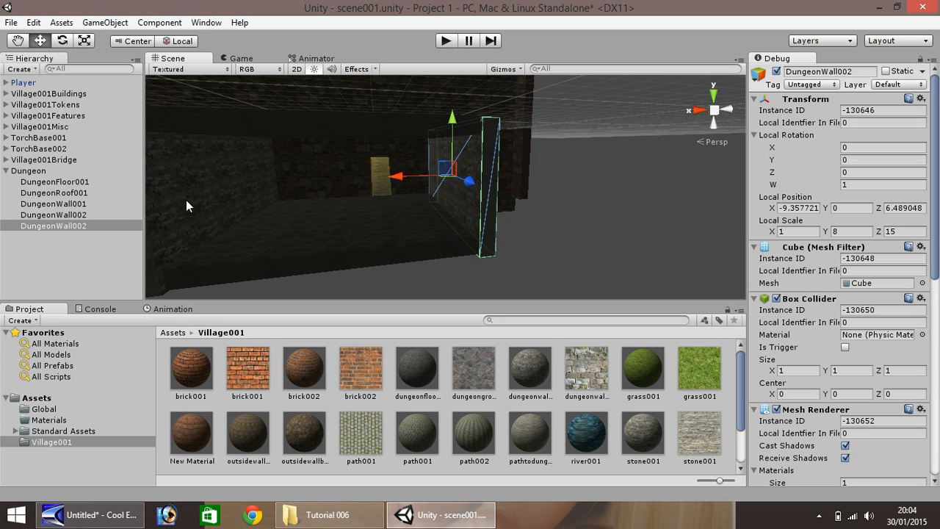
pyautogui.rightClick(70, 228)
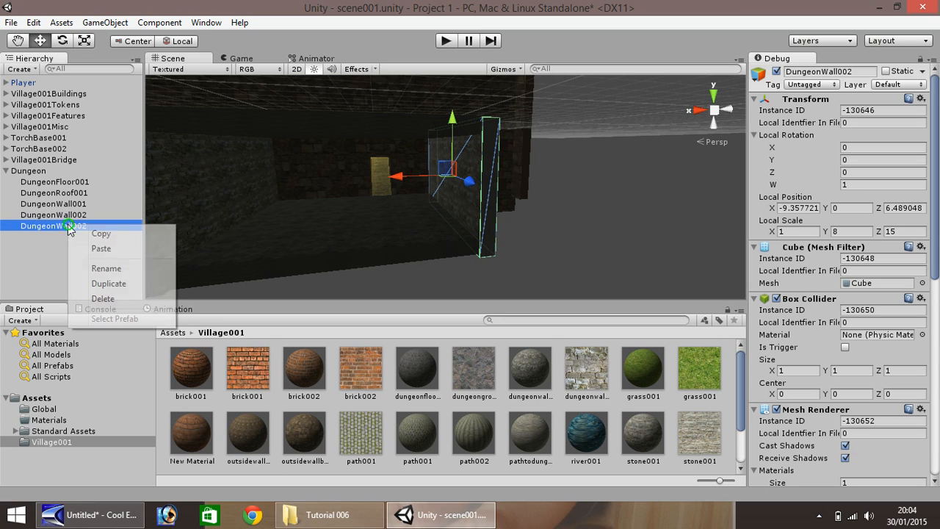
pyautogui.click(111, 283)
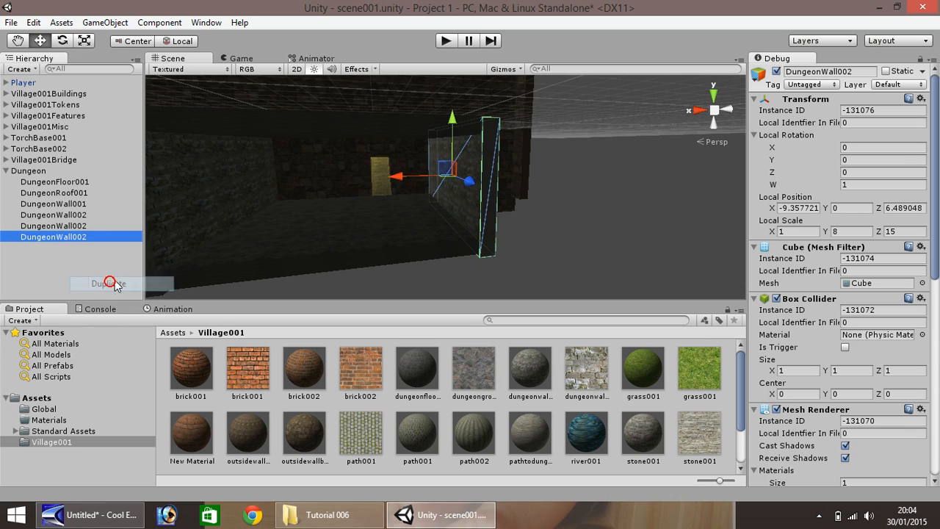
# Rename the middle wall copy DungeonWall003
pyautogui.rightClick(79, 227)
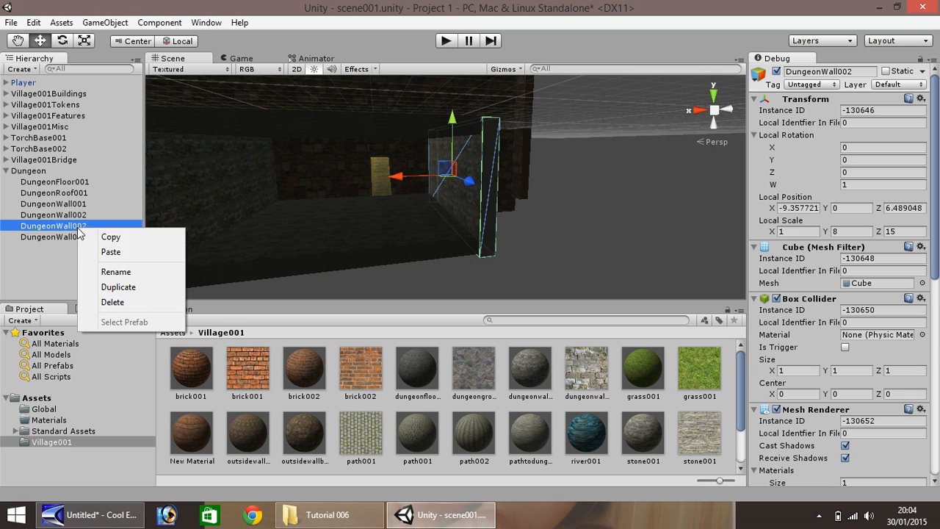
pyautogui.click(116, 271)
pyautogui.click(93, 227)
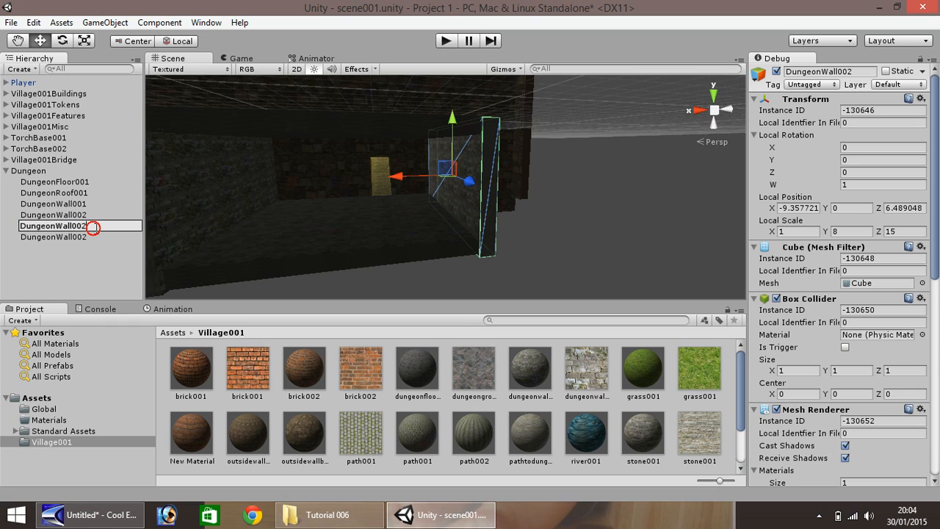
pyautogui.press('Return')
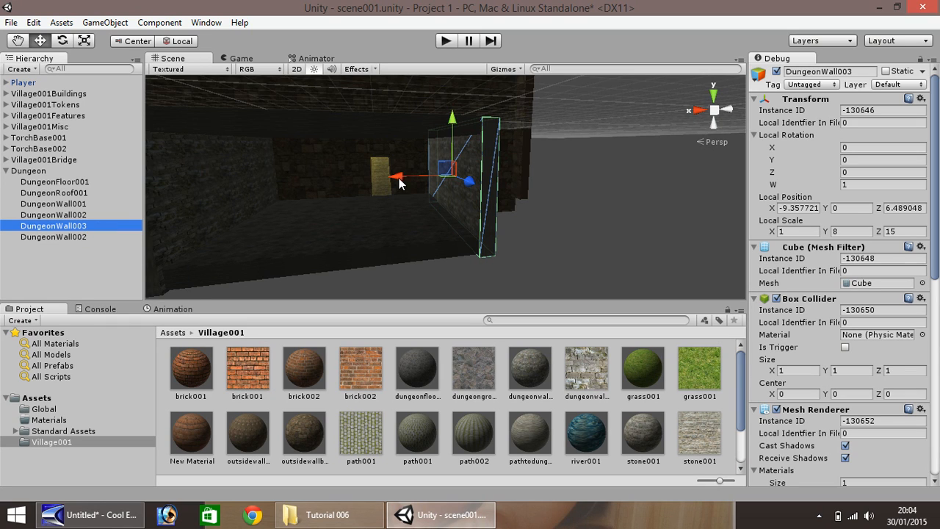
# Slide DungeonWall003 along X and set its scale to 15 × 8 × 1
pyautogui.moveTo(432, 182); pyautogui.dragTo(384, 186)
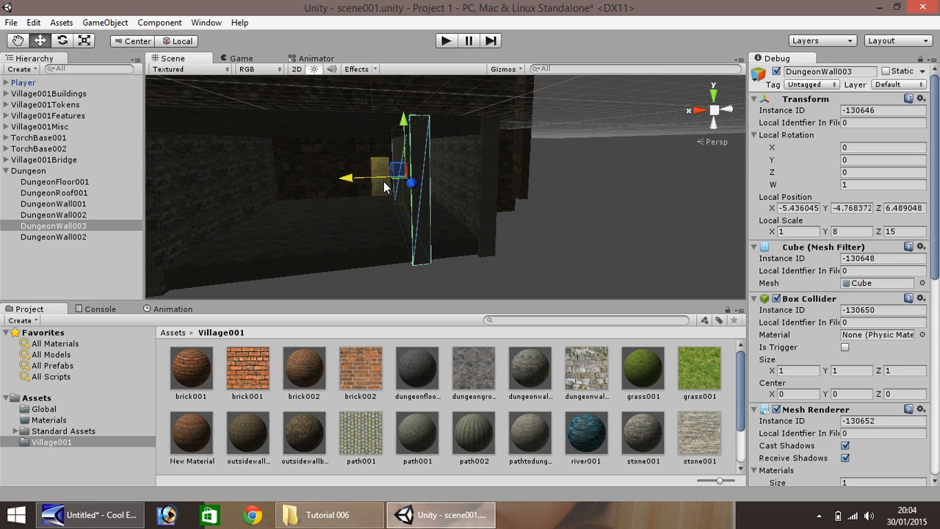
pyautogui.click(859, 232)
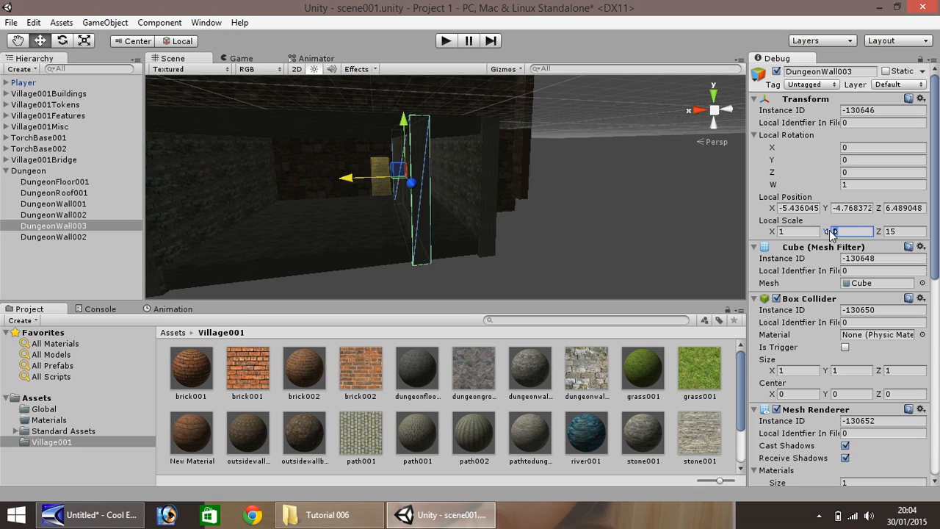
pyautogui.click(796, 231)
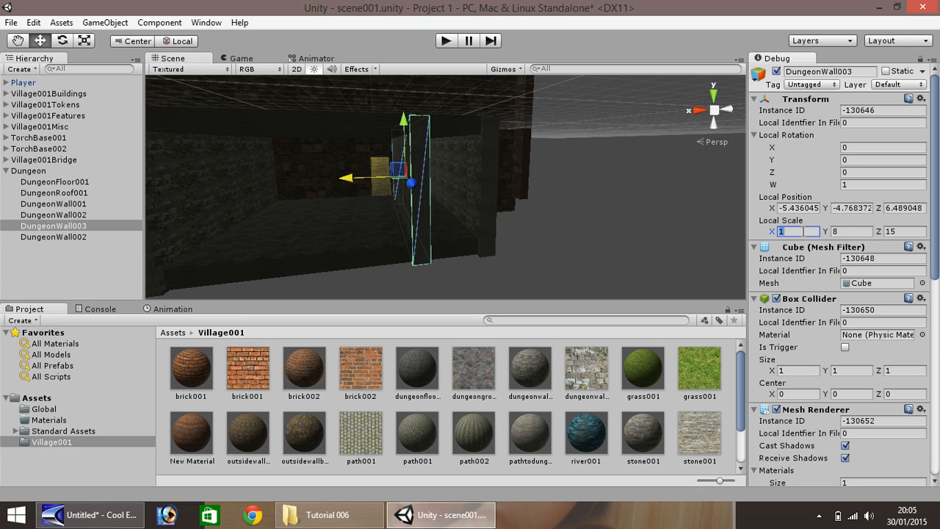
pyautogui.write('15')
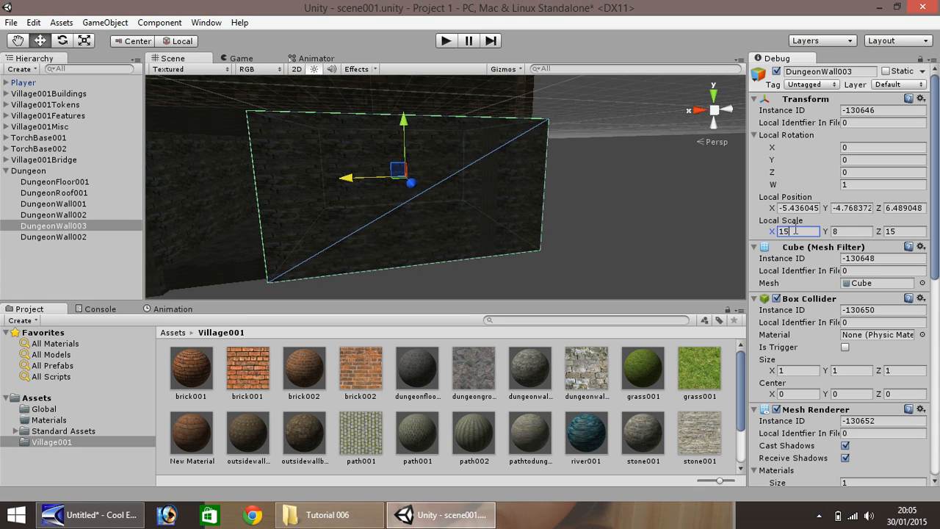
pyautogui.click(852, 231)
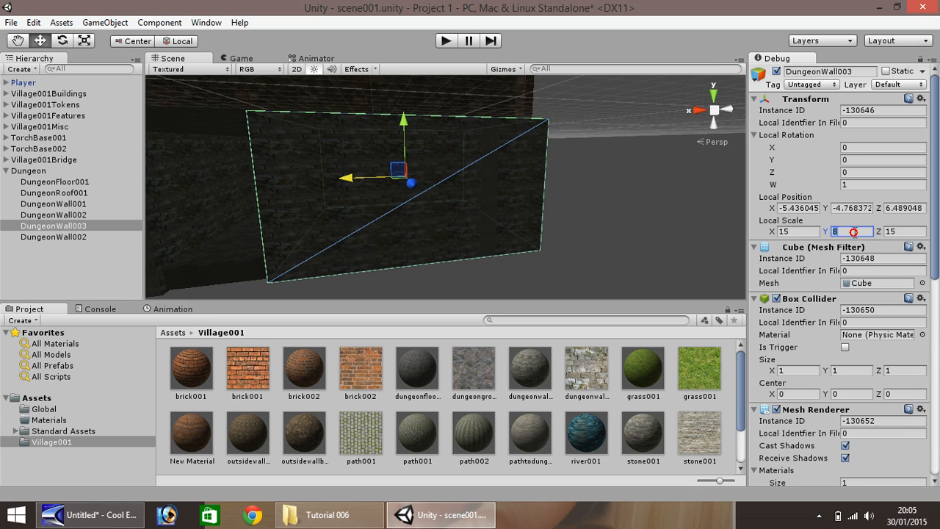
pyautogui.press('BackSpace')
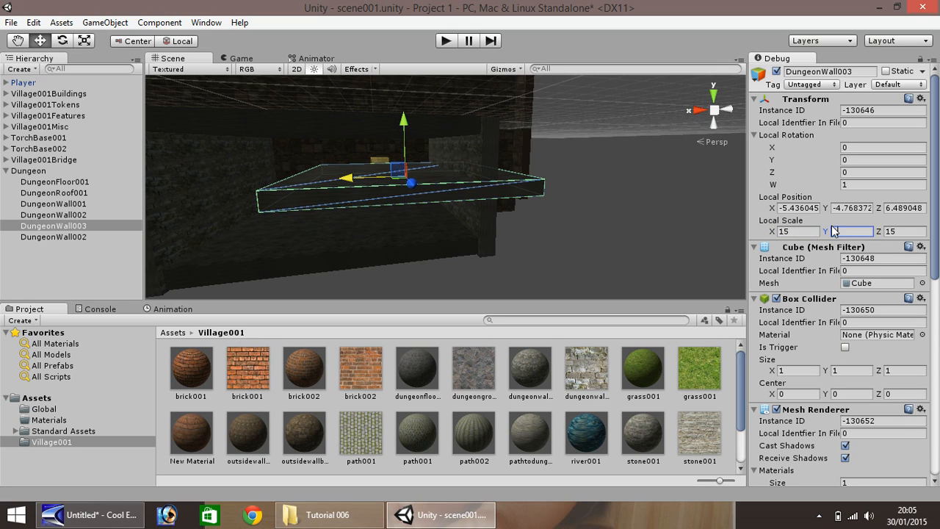
pyautogui.click(824, 232)
pyautogui.write('8')
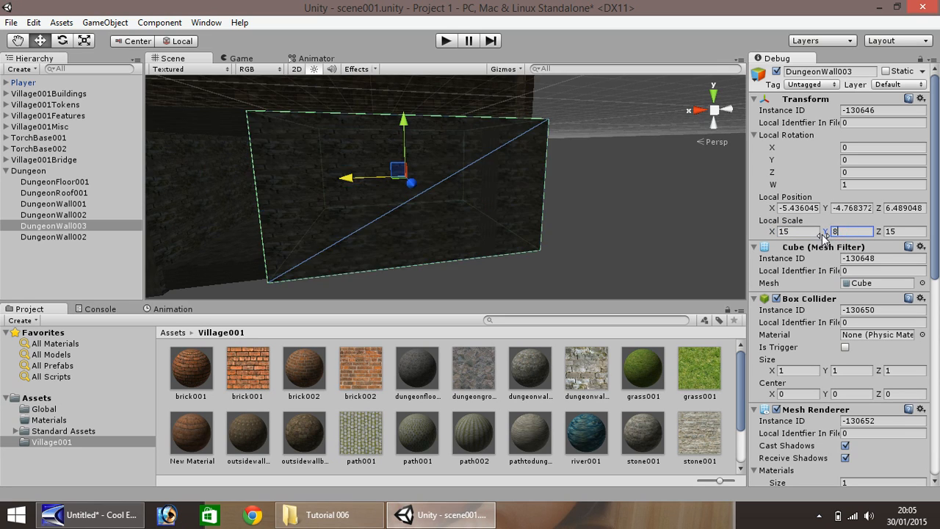
pyautogui.press('Tab')
pyautogui.write('1')
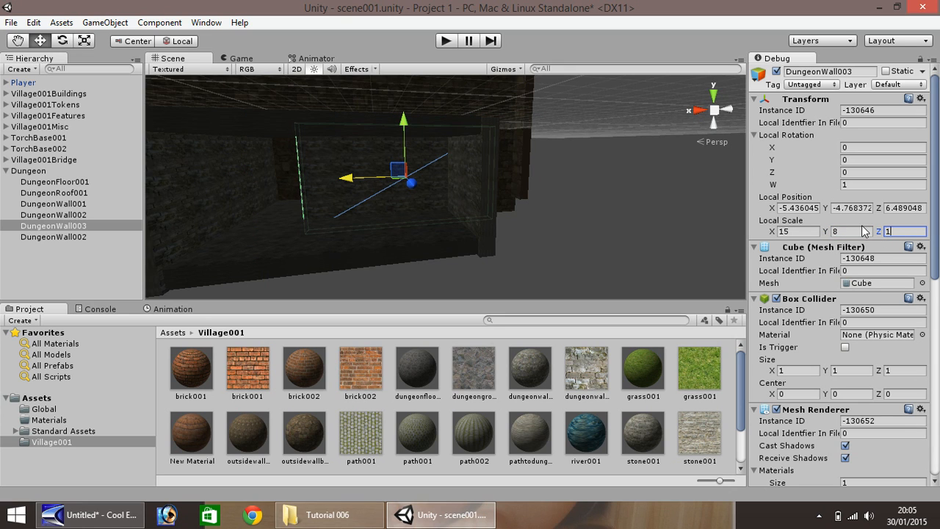
# Move the wall along Z to about 14.08 and nudge it sideways along X
pyautogui.moveTo(407, 184); pyautogui.dragTo(422, 234)
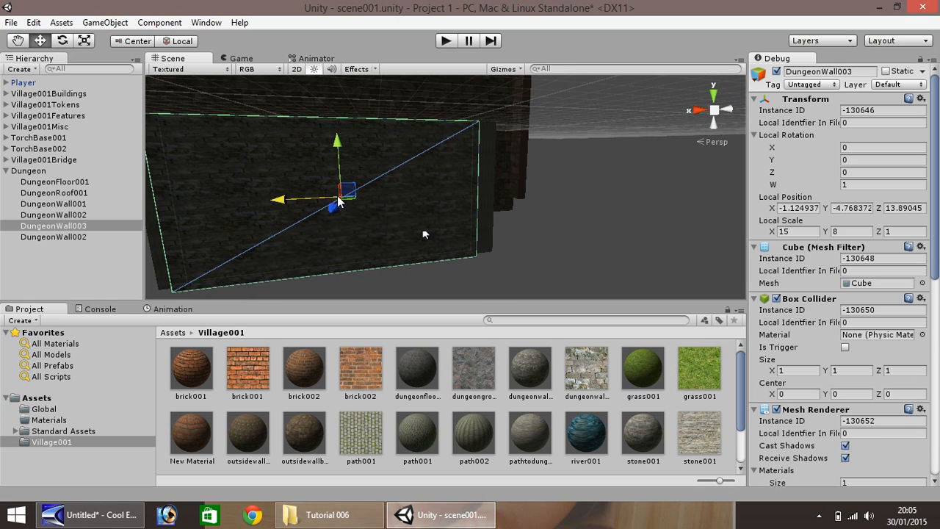
pyautogui.moveTo(297, 197); pyautogui.dragTo(335, 208)
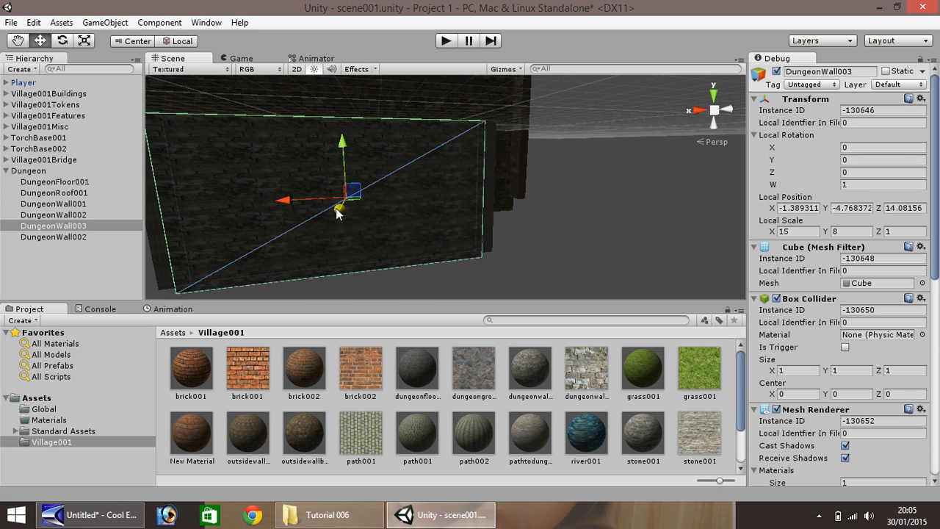
pyautogui.scroll(5, 335, 207)
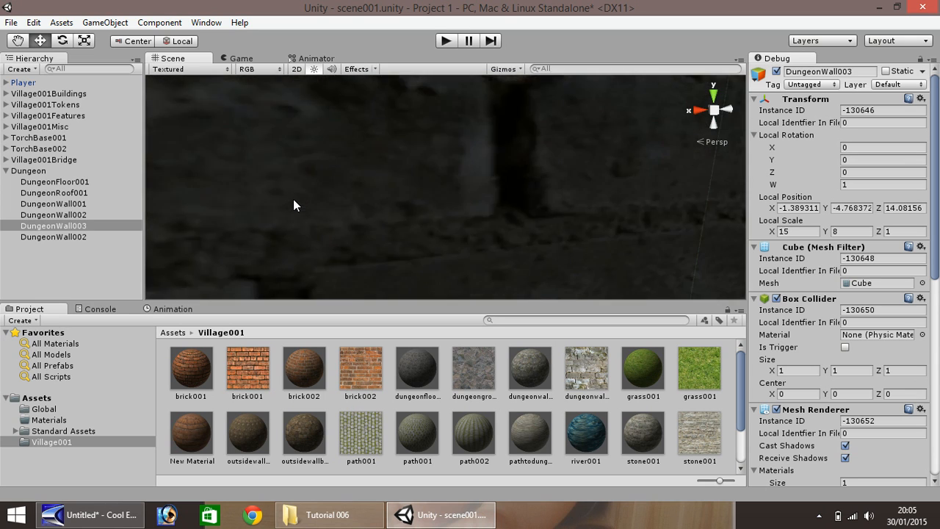
pyautogui.scroll(-5, 294, 205)
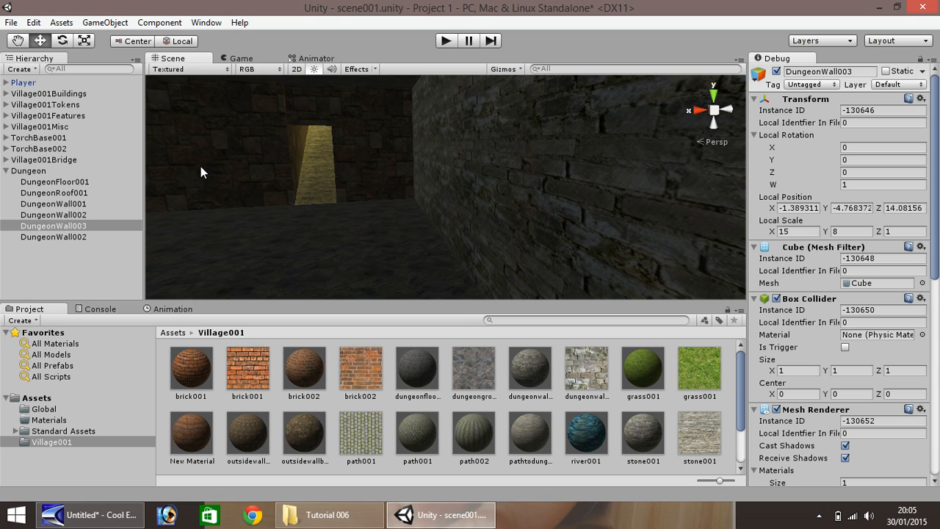
# Rename the second DungeonWall002 to DungeonWall004
pyautogui.click(83, 237)
pyautogui.rightClick(71, 238)
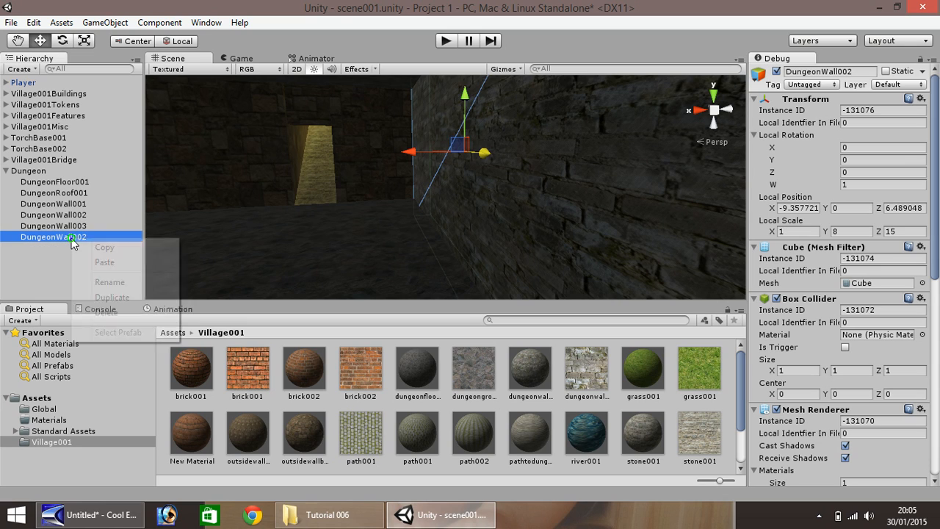
pyautogui.click(116, 281)
pyautogui.click(107, 236)
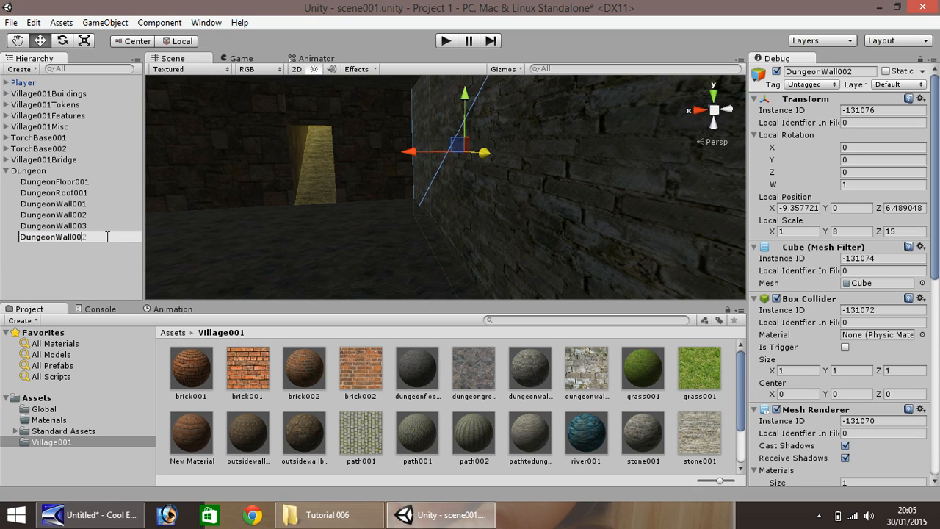
pyautogui.press('Return')
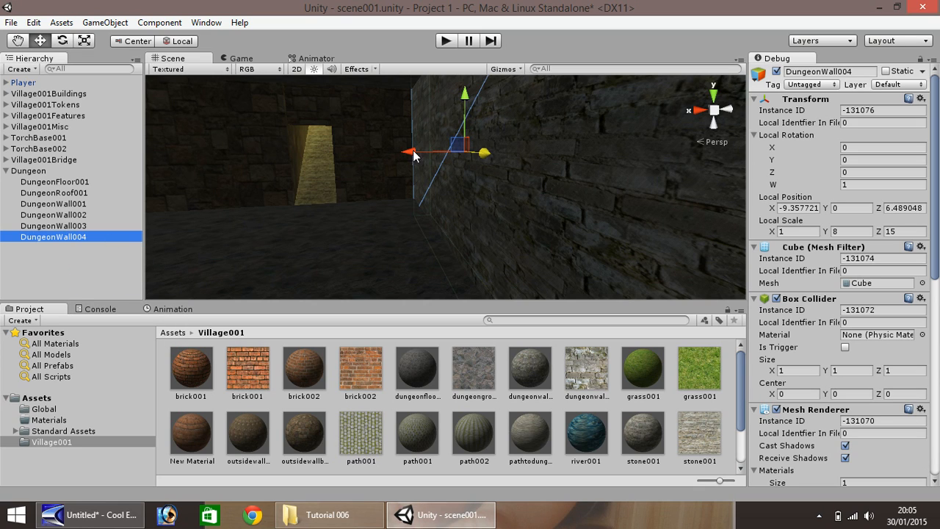
# Shrink DungeonWall004 to a 1 × 1 × 1 block and move it into the dungeon at about Z 8.99
pyautogui.moveTo(414, 156); pyautogui.dragTo(336, 171)
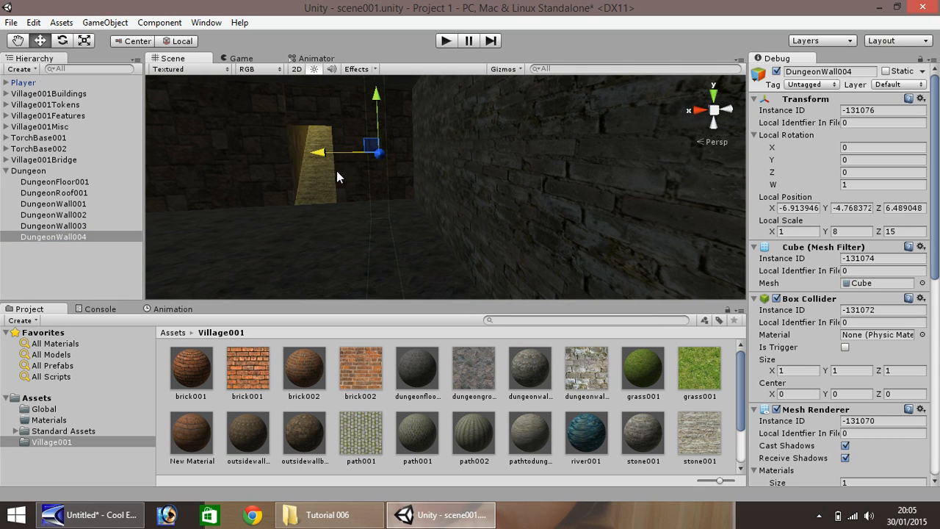
pyautogui.click(797, 232)
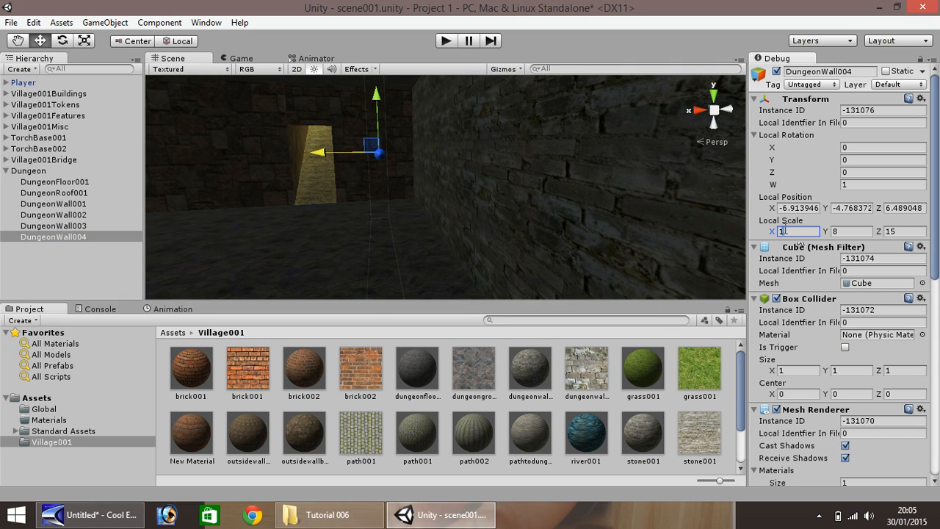
pyautogui.press('BackSpace')
pyautogui.write('1')
pyautogui.press('Tab')
pyautogui.write('1')
pyautogui.press('Tab')
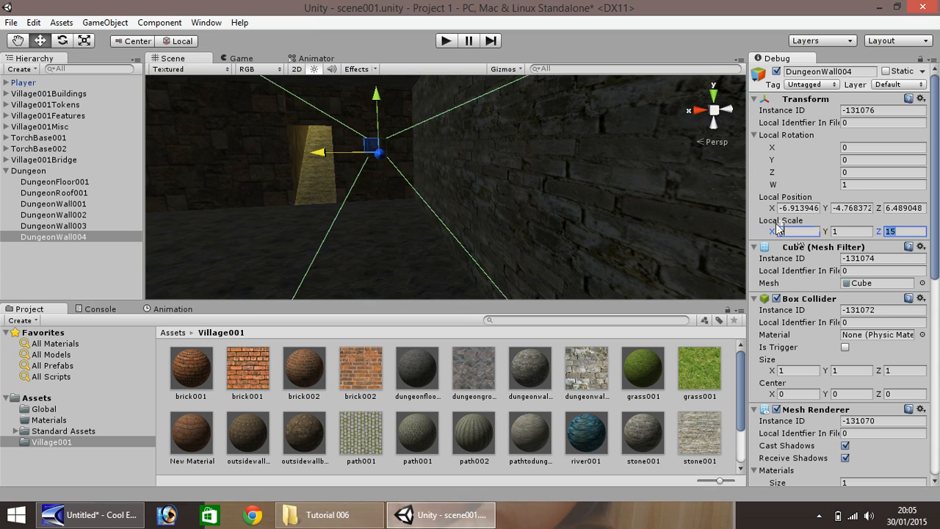
pyautogui.write('1')
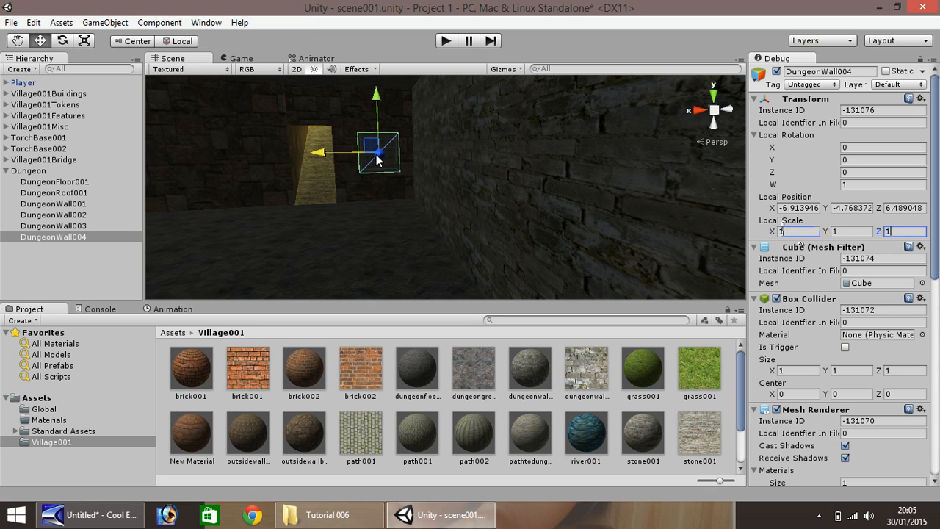
pyautogui.moveTo(378, 154)
pyautogui.mouseDown()
pyautogui.moveTo(380, 176)
pyautogui.moveTo(371, 159)
pyautogui.mouseUp()
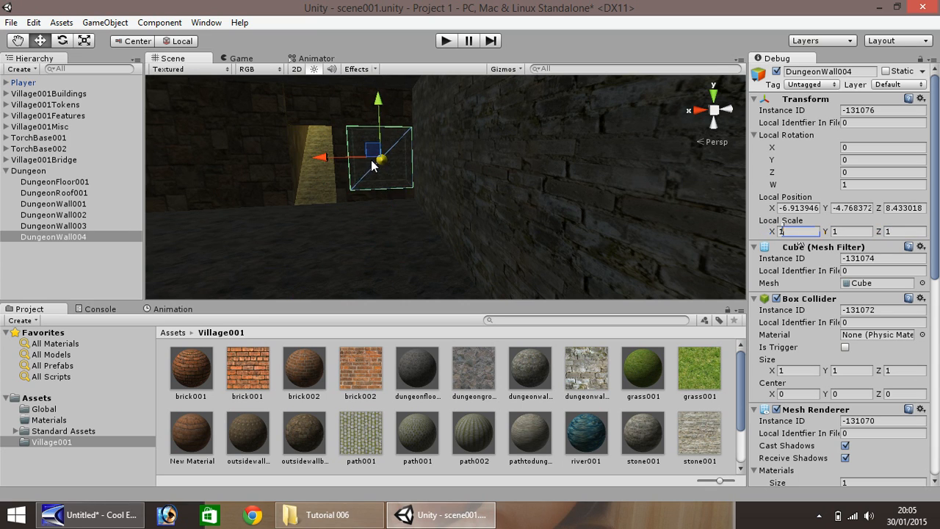
pyautogui.scroll(-3, 368, 165)
pyautogui.scroll(2, 310, 185)
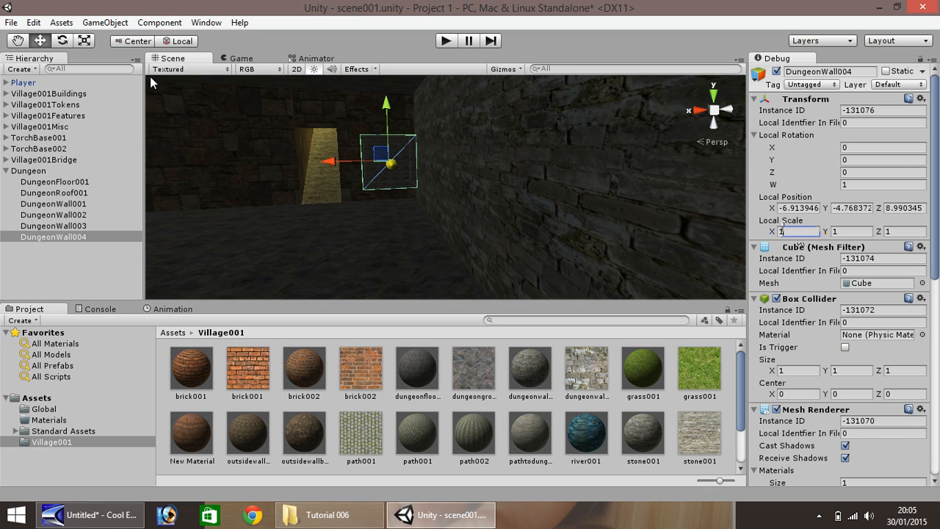
# Pan and turn the view to centre on the doorway
pyautogui.click(19, 40)
pyautogui.moveTo(205, 161); pyautogui.dragTo(436, 183)
pyautogui.moveTo(394, 192); pyautogui.dragTo(512, 192, button='right')
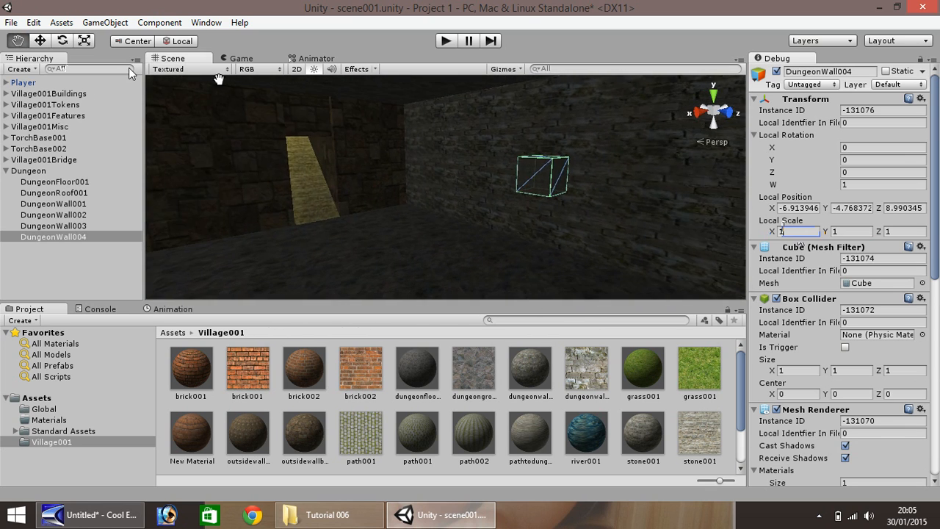
pyautogui.click(39, 42)
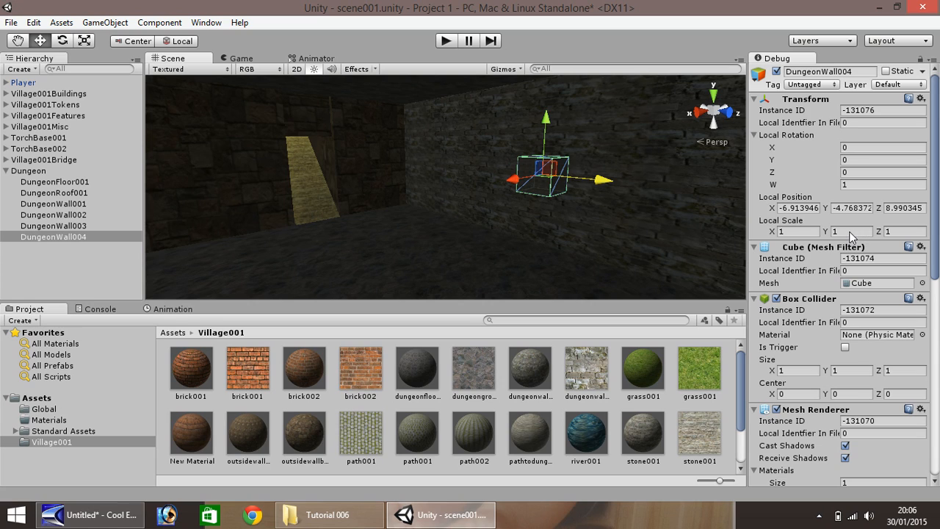
# Stretch DungeonWall004 to 10 wide and 8 tall, keeping 1 thick
pyautogui.moveTo(848, 231); pyautogui.dragTo(832, 229)
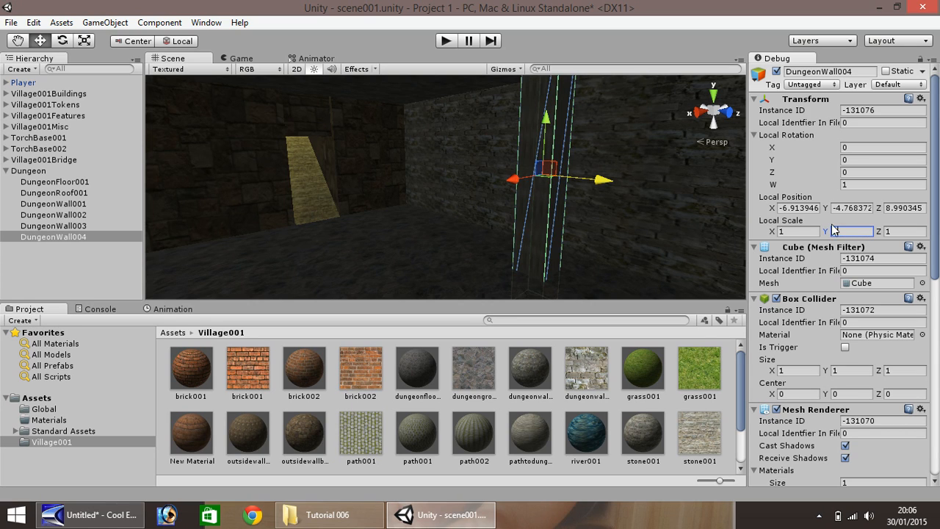
pyautogui.click(799, 232)
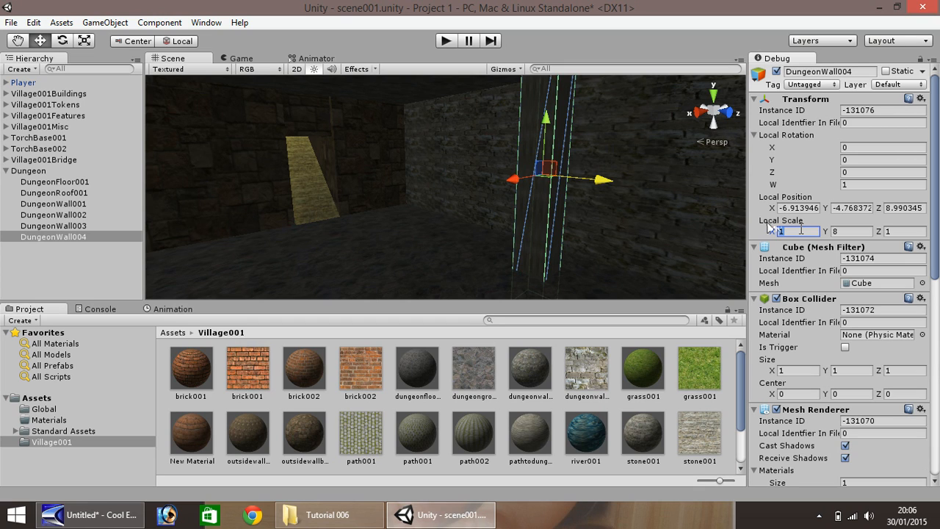
pyautogui.write('10')
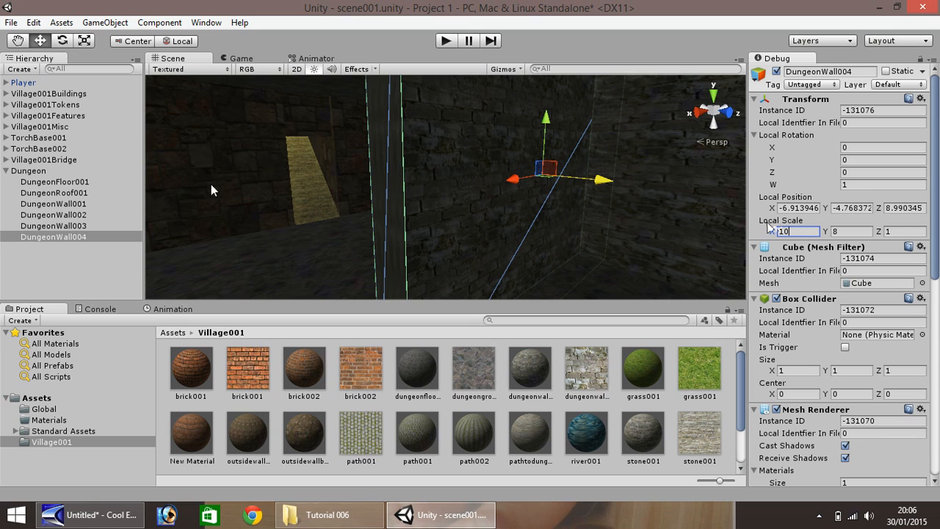
pyautogui.scroll(-7, 274, 198)
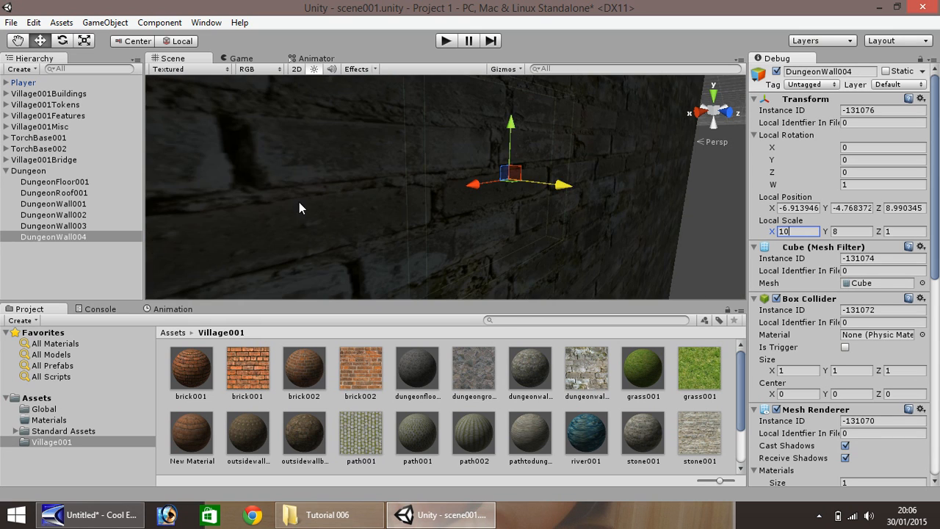
pyautogui.scroll(2, 296, 210)
pyautogui.scroll(2, 293, 204)
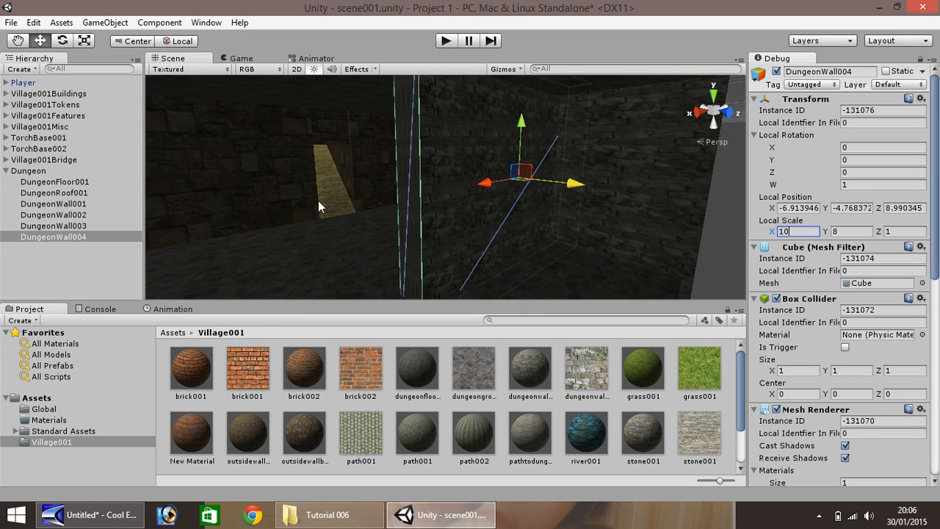
# Pan and rotate the view to inspect the new wall, then duplicate DungeonWall004
pyautogui.click(18, 40)
pyautogui.moveTo(257, 174); pyautogui.dragTo(472, 183)
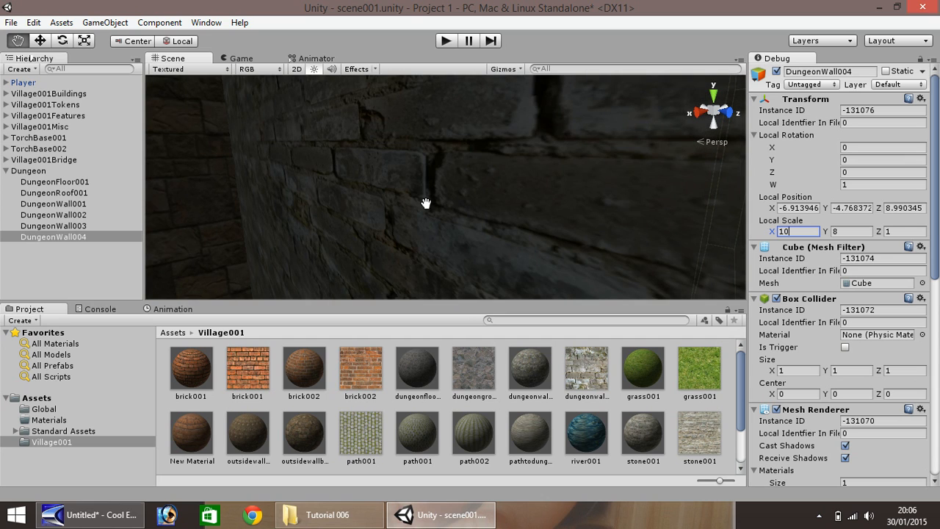
pyautogui.scroll(-5, 428, 204)
pyautogui.moveTo(445, 191); pyautogui.dragTo(550, 172, button='right')
pyautogui.press('w')
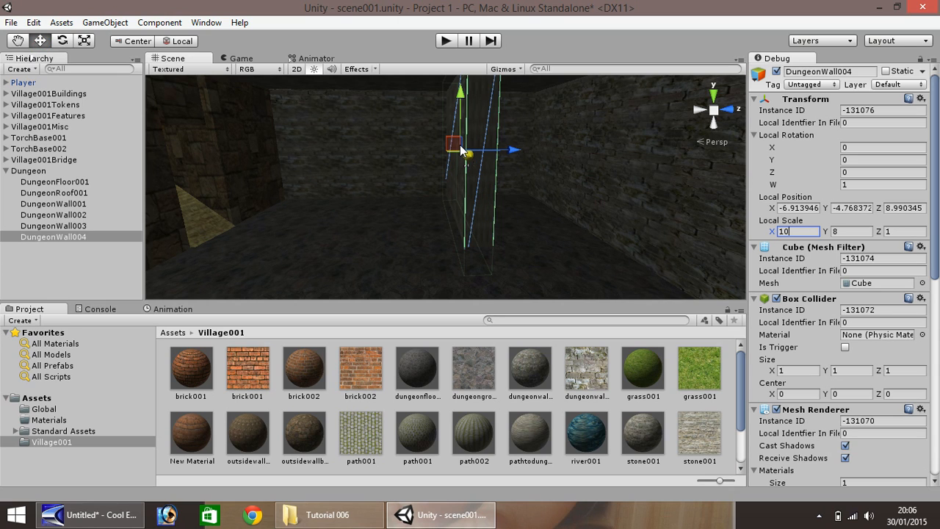
pyautogui.hotkey('ctrl', 'd')
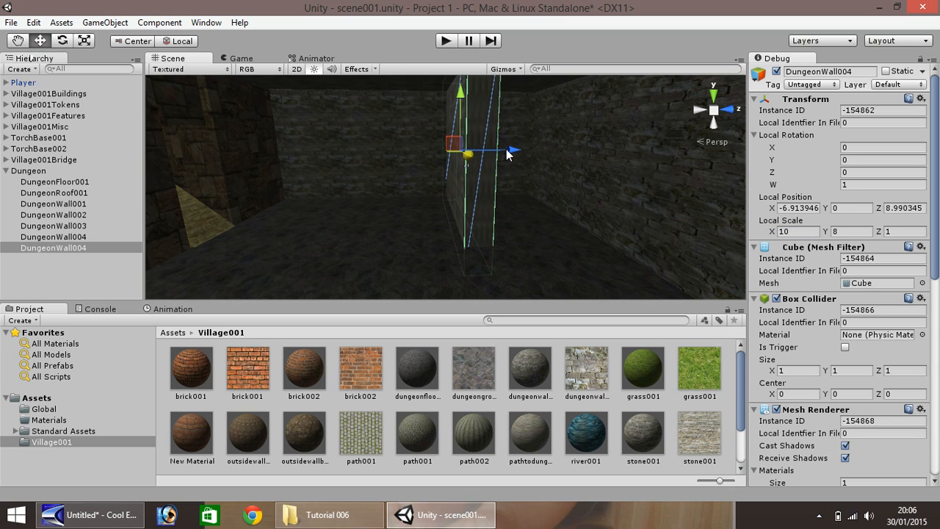
# Shift the DungeonWall004 copy slightly along Z and rename it DungeonWall005
pyautogui.moveTo(507, 150); pyautogui.dragTo(329, 213)
pyautogui.scroll(-3, 313, 198)
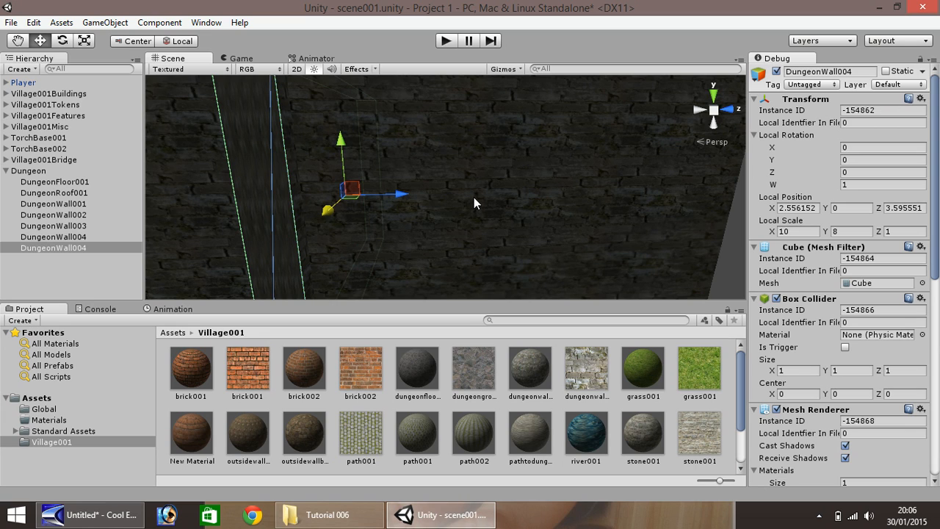
pyautogui.rightClick(84, 248)
pyautogui.click(119, 291)
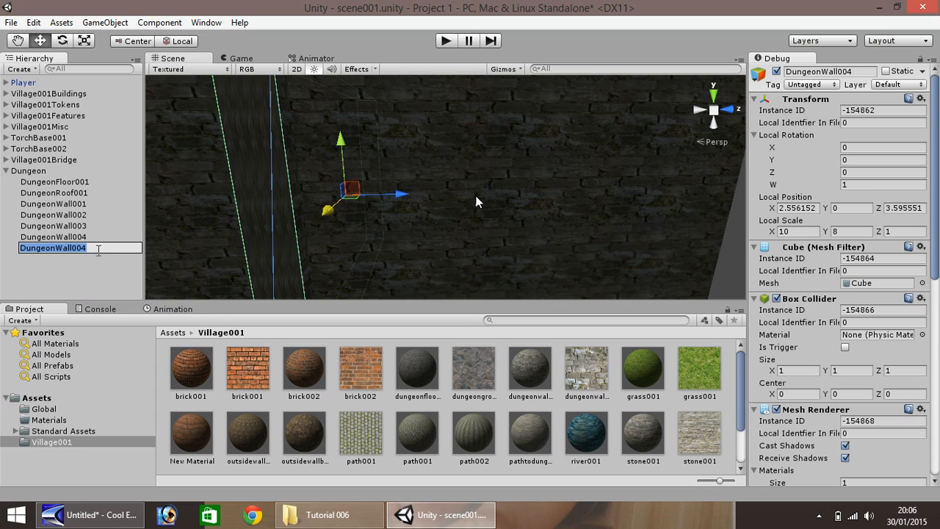
pyautogui.click(107, 247)
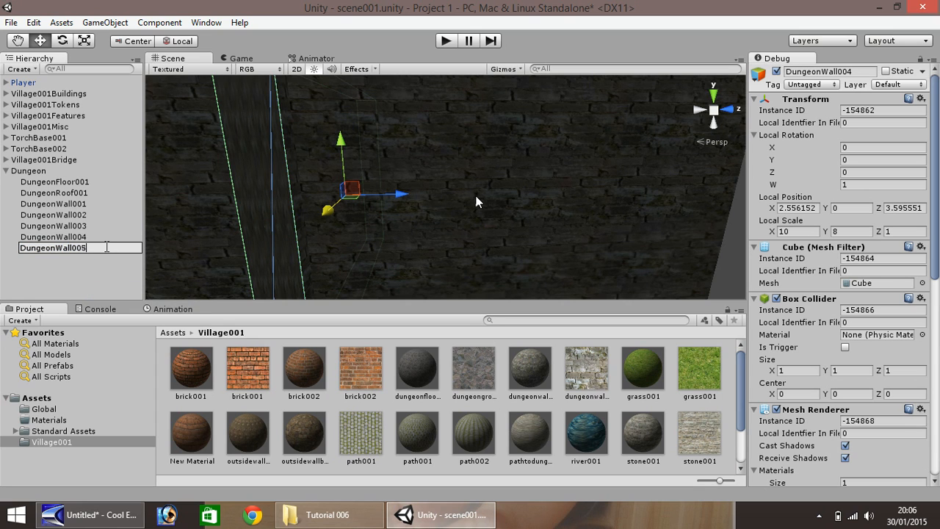
pyautogui.press('Return')
pyautogui.scroll(8, 333, 212)
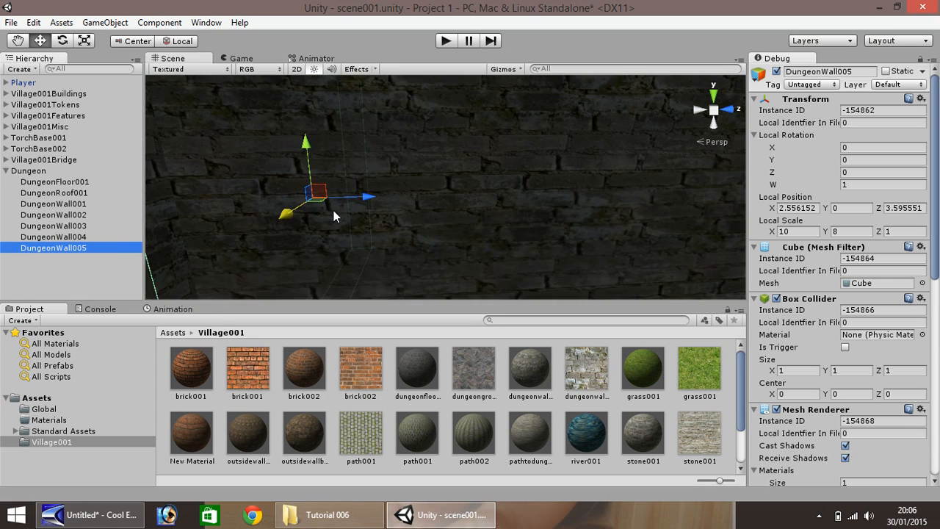
pyautogui.scroll(3, 328, 213)
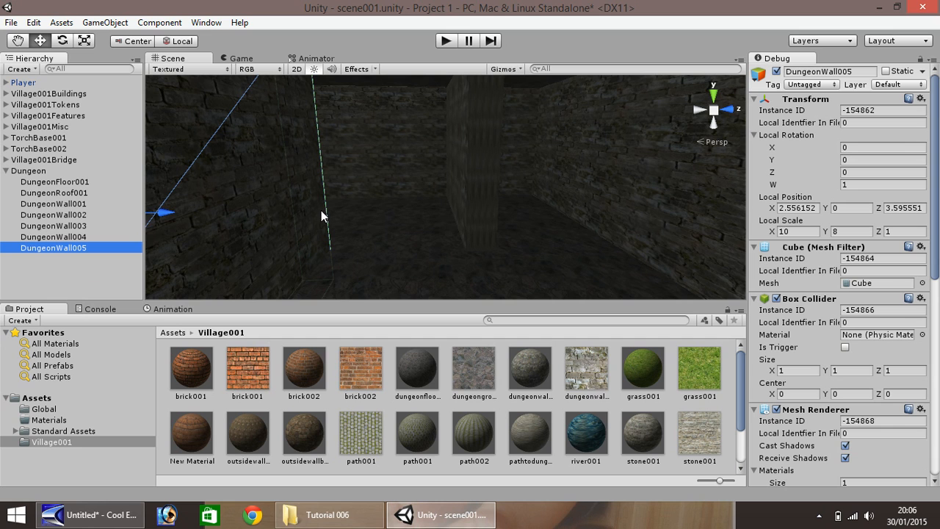
pyautogui.click(445, 42)
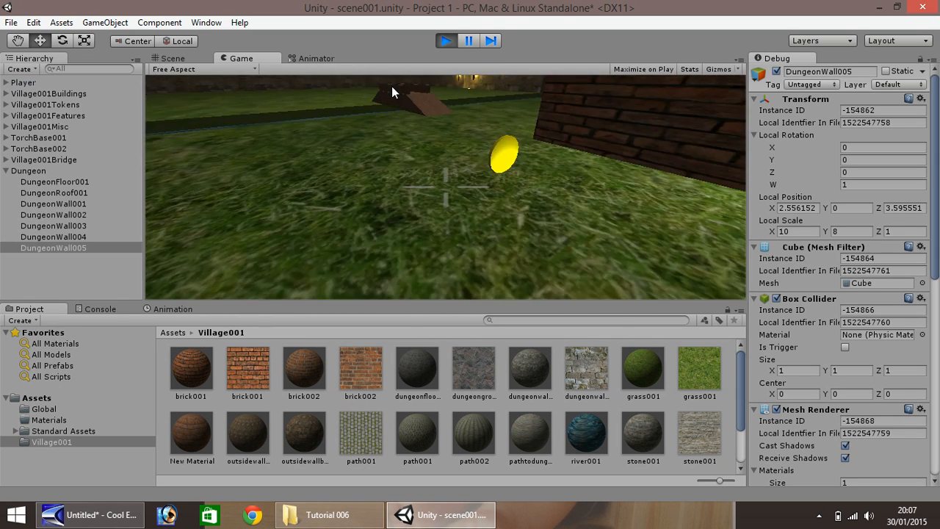
pyautogui.press('w')
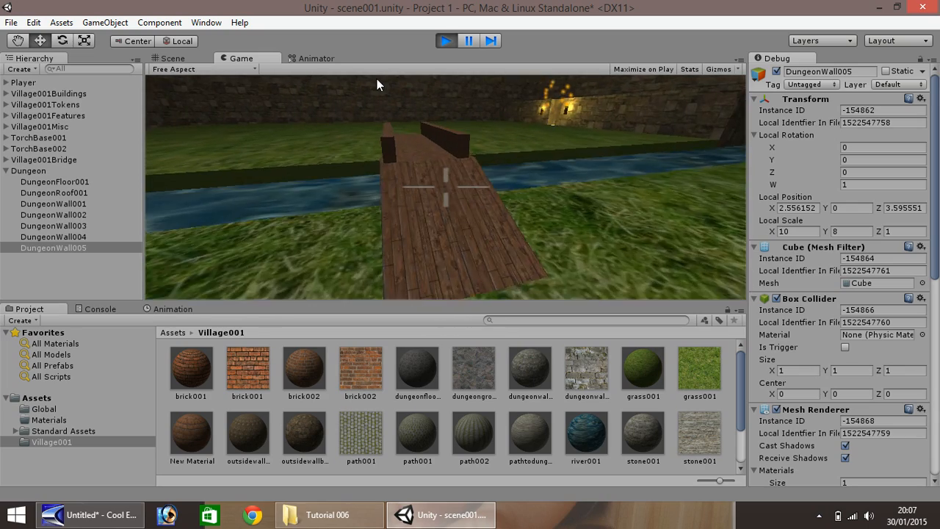
pyautogui.press('w')
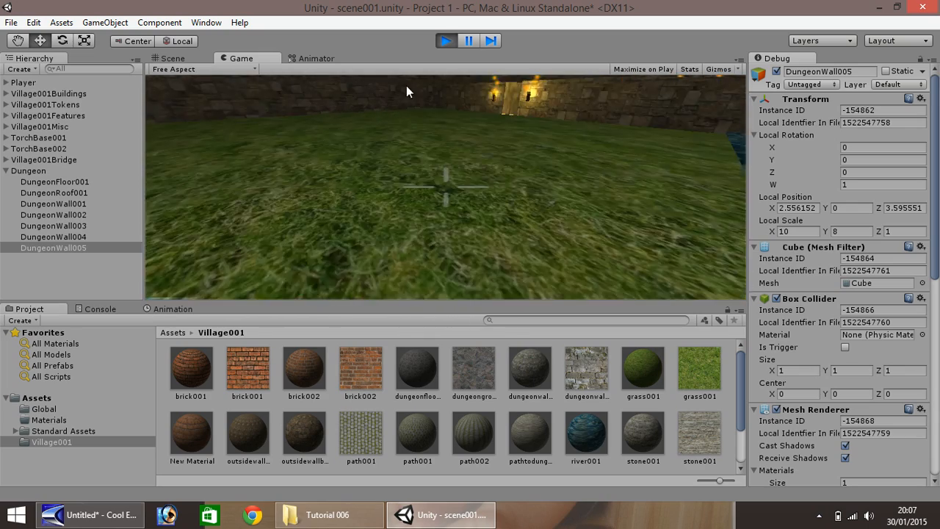
pyautogui.press('w')
pyautogui.press('w')
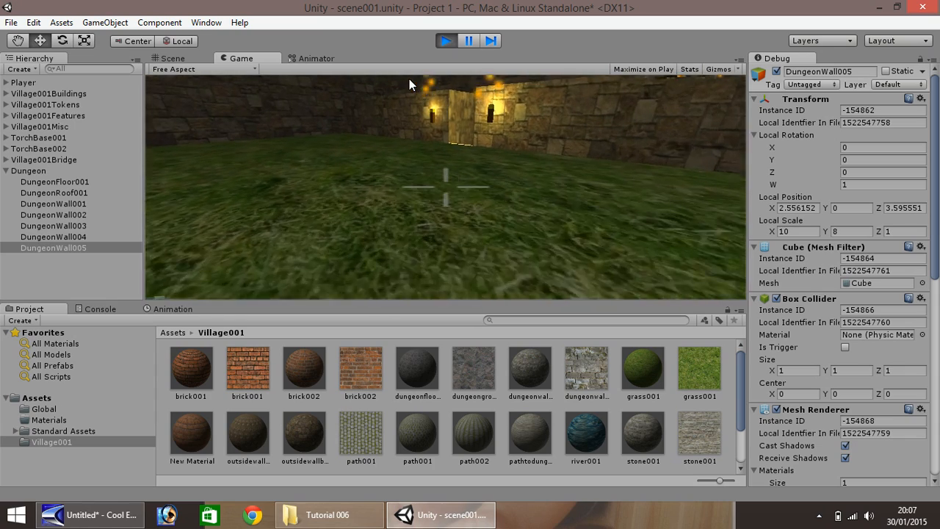
pyautogui.press('w')
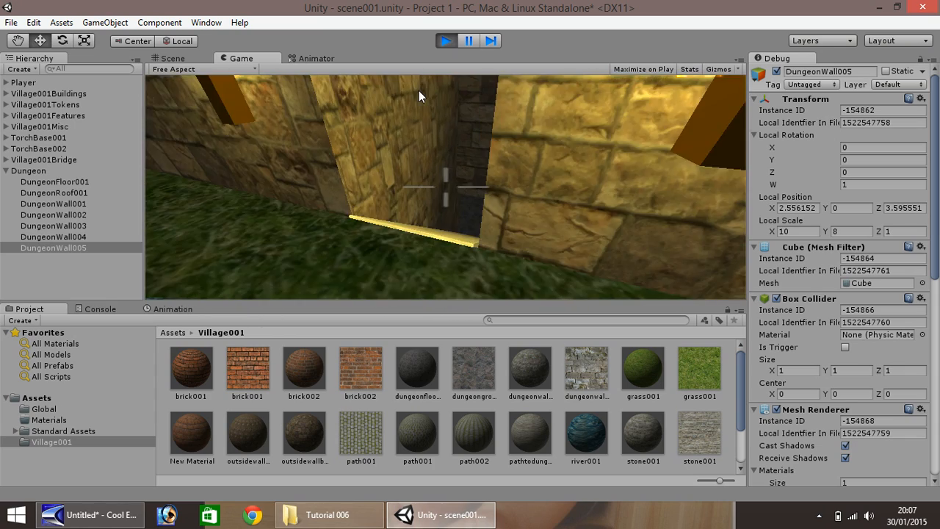
pyautogui.press('w')
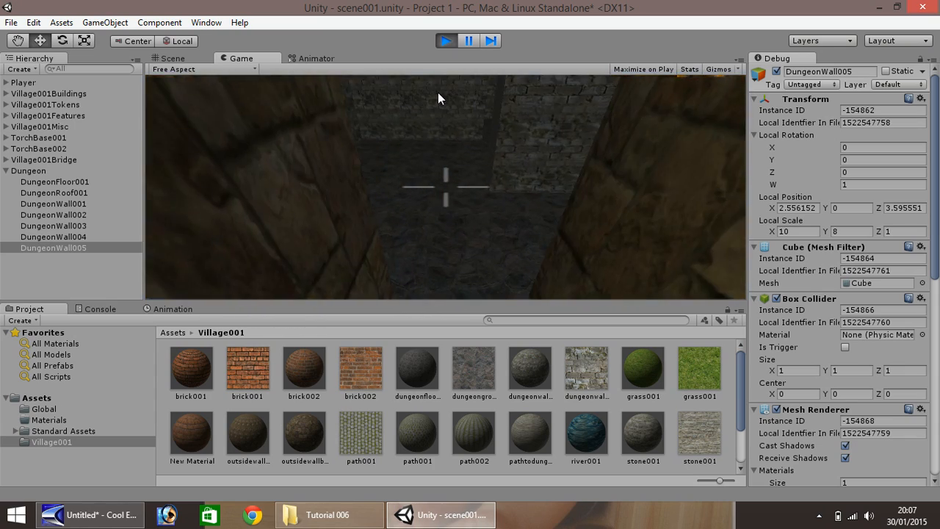
pyautogui.press('w')
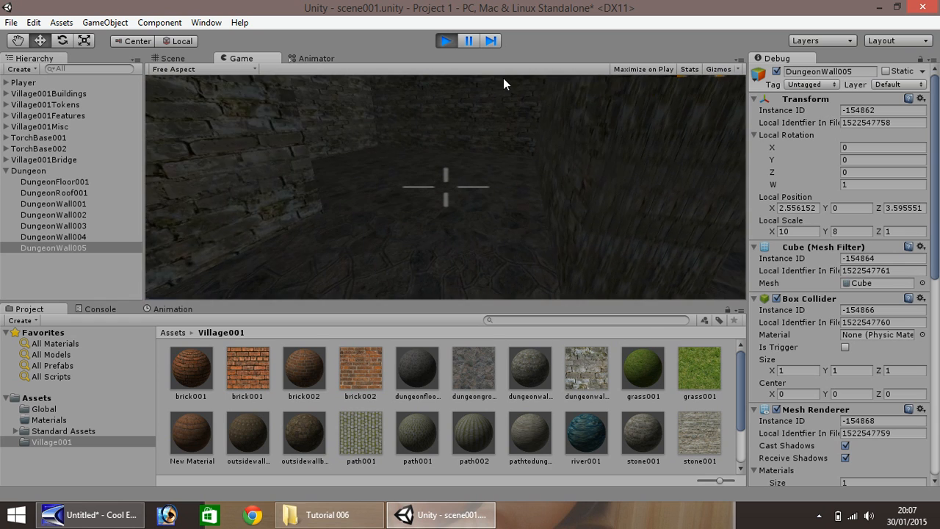
pyautogui.press('w')
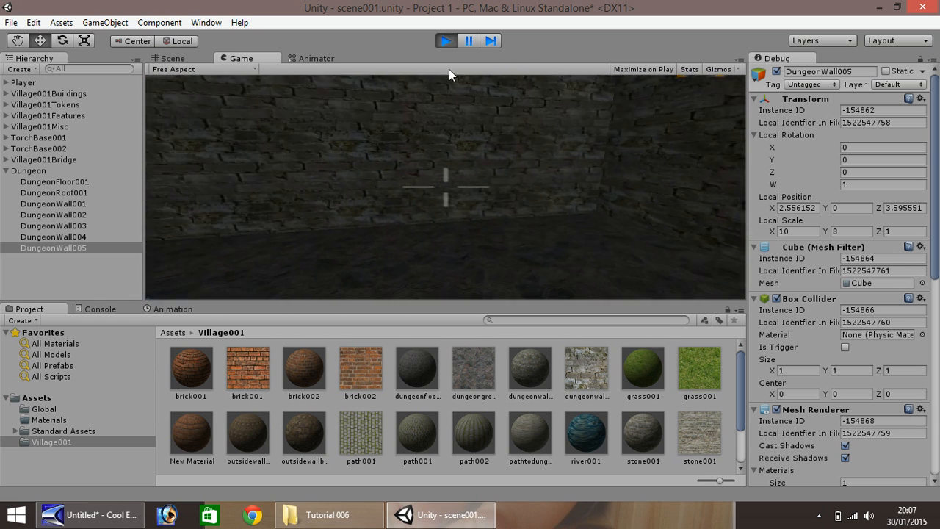
pyautogui.press('w')
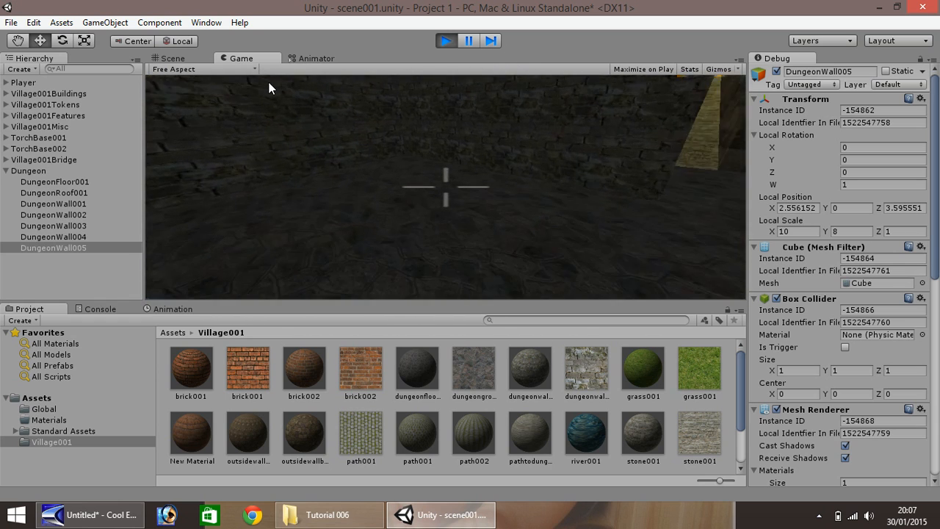
pyautogui.press('w')
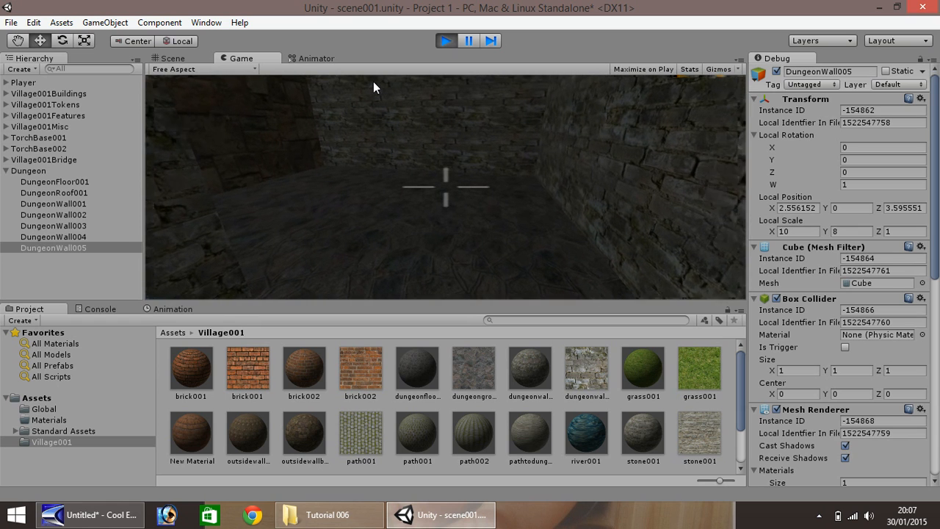
pyautogui.press('w')
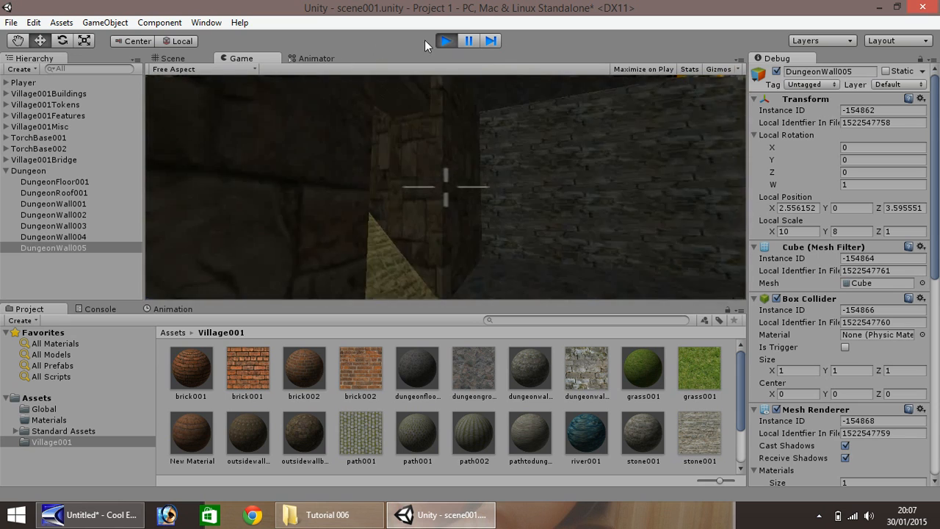
pyautogui.click(446, 40)
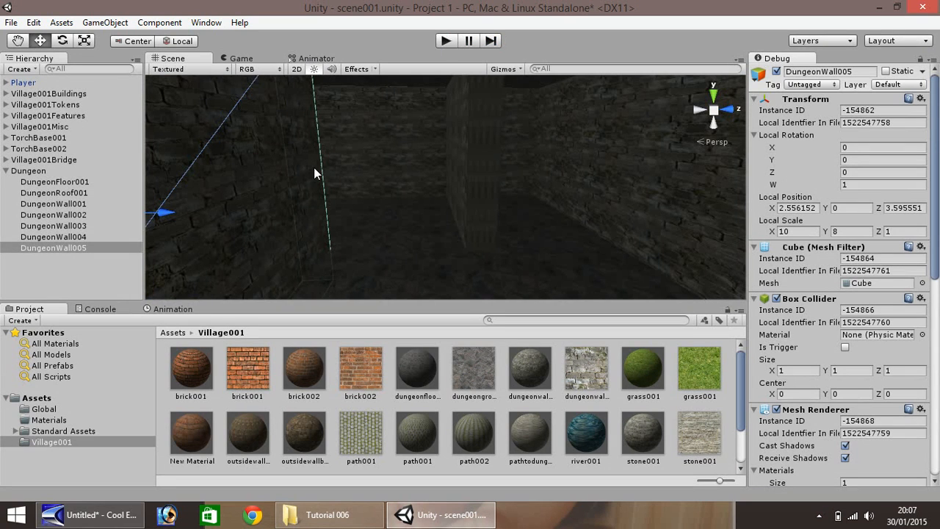
# Collapse Dungeon, frame the wall, then pan and orbit to the torch-lit doorway by the village
pyautogui.click(6, 170)
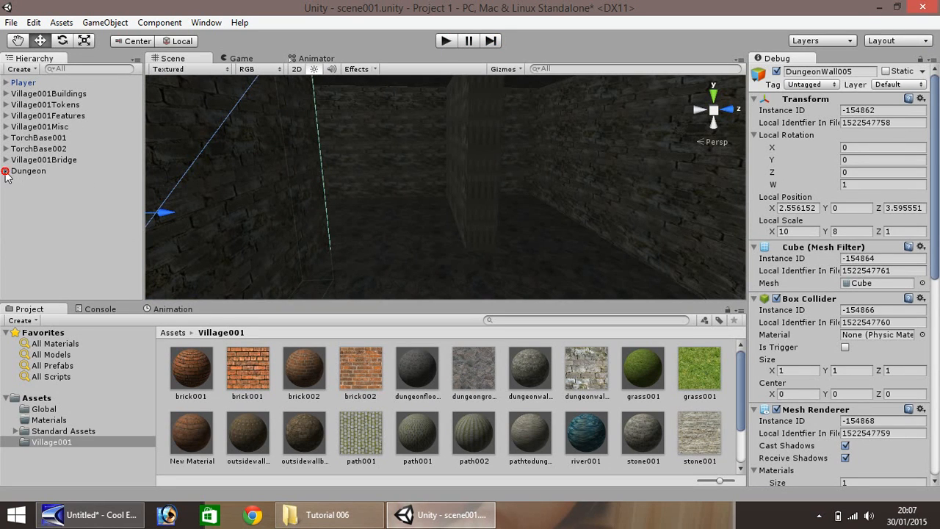
pyautogui.press('f')
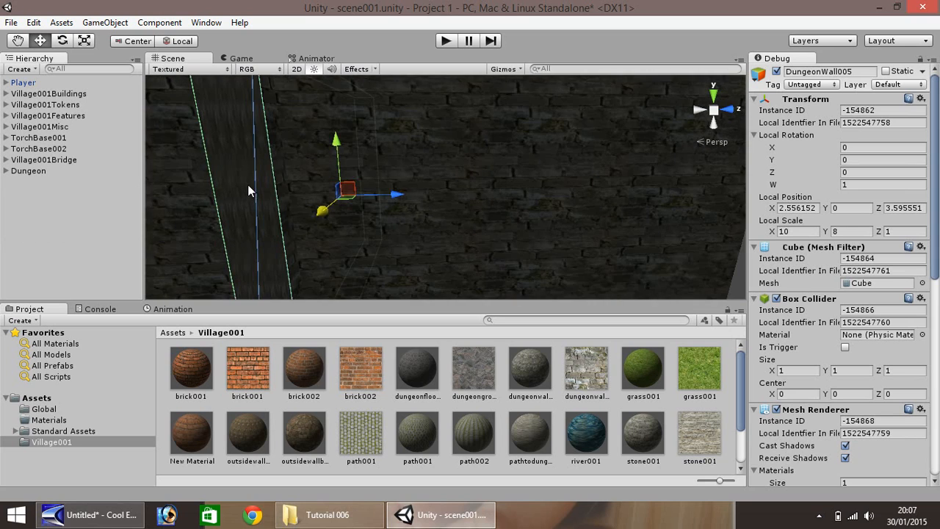
pyautogui.click(17, 40)
pyautogui.moveTo(254, 169); pyautogui.dragTo(567, 187)
pyautogui.moveTo(604, 184); pyautogui.dragTo(582, 195, button='right')
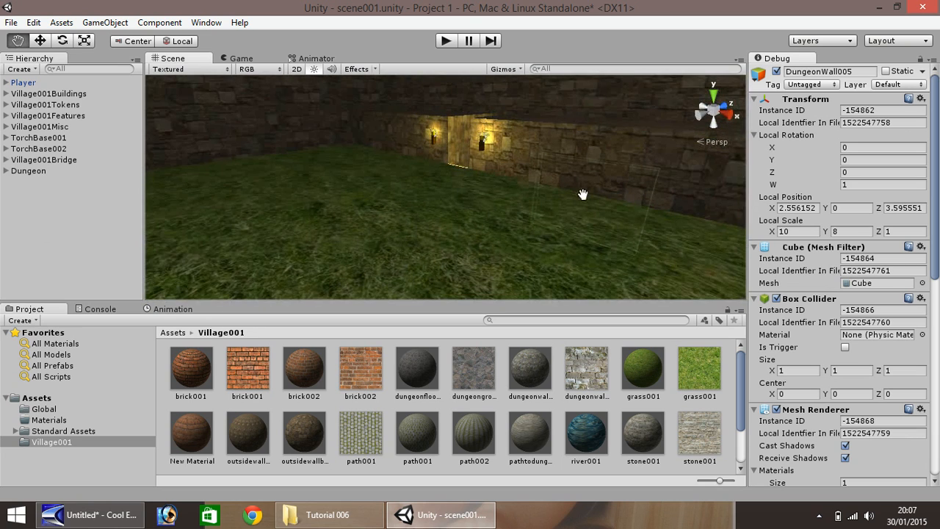
pyautogui.moveTo(429, 170); pyautogui.dragTo(539, 186, button='right')
pyautogui.moveTo(408, 187); pyautogui.dragTo(549, 221)
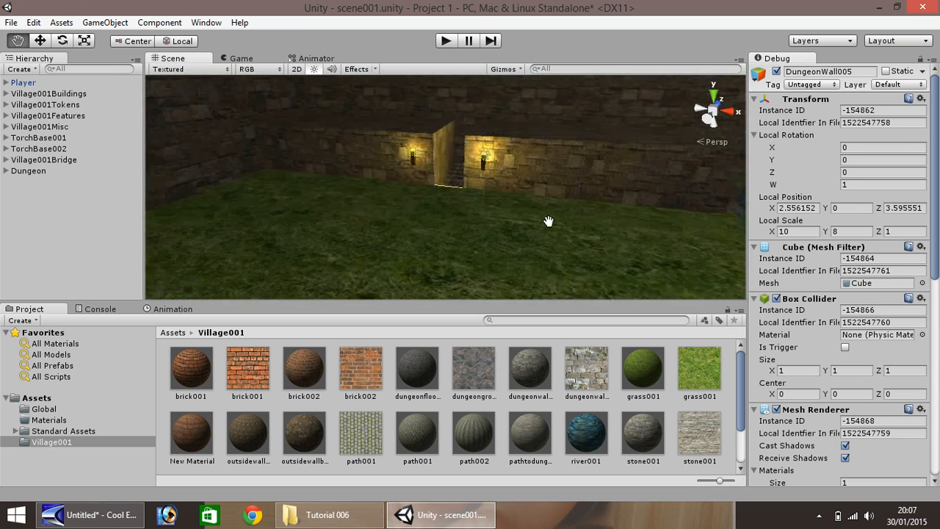
pyautogui.scroll(6, 545, 219)
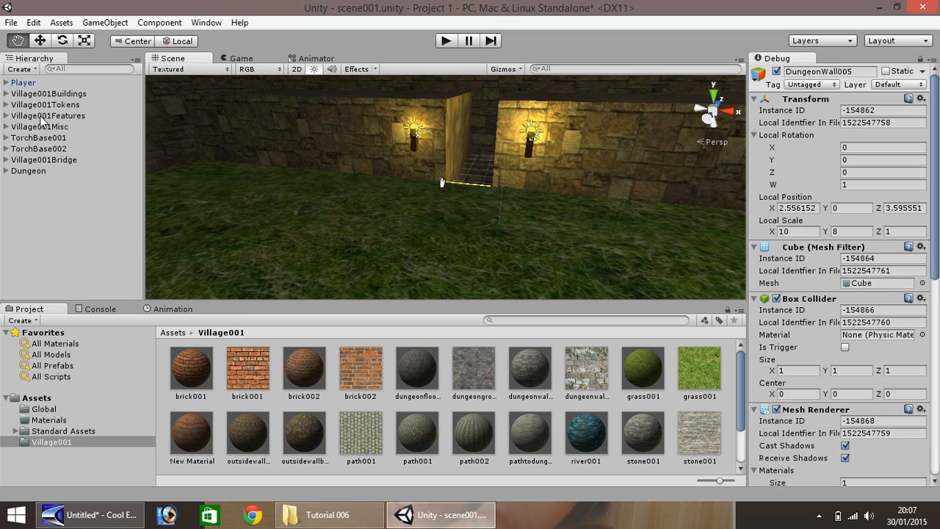
# Select the TorchBase001 torch in the Hierarchy and duplicate it
pyautogui.click(39, 40)
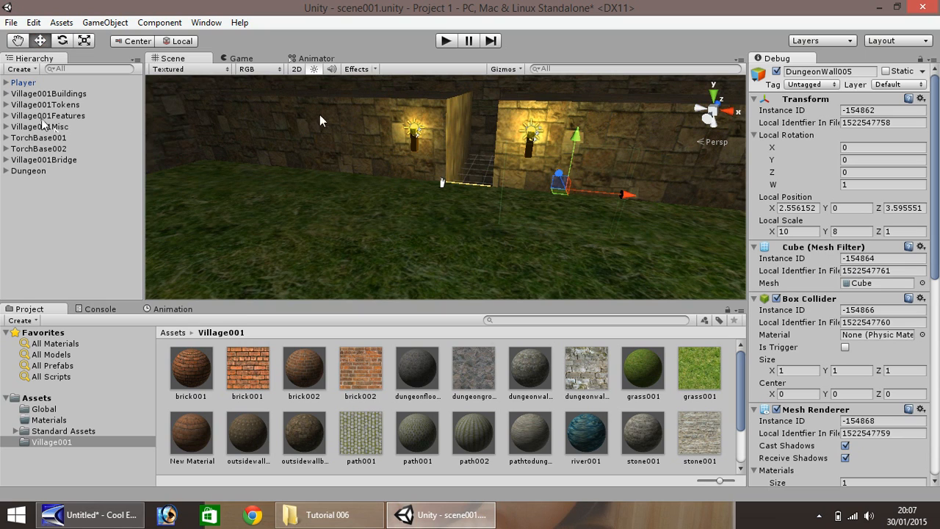
pyautogui.click(38, 149)
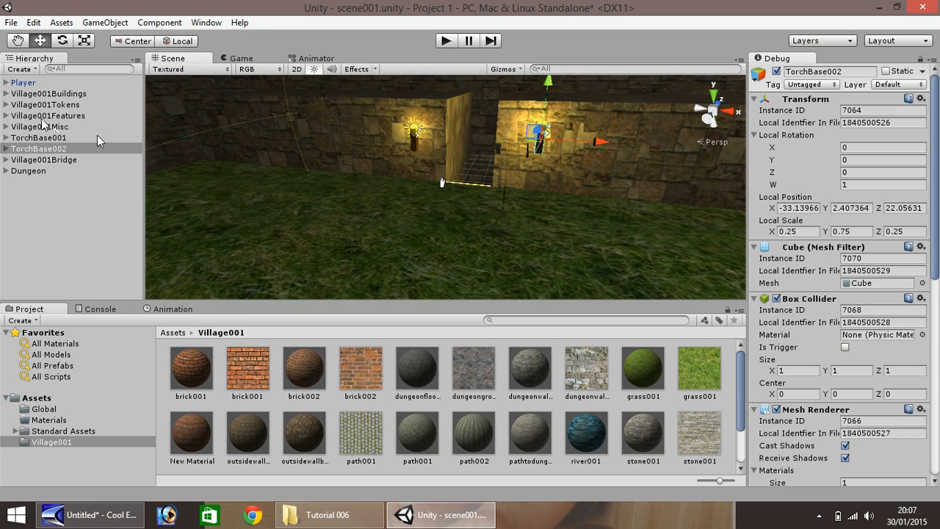
pyautogui.click(6, 138)
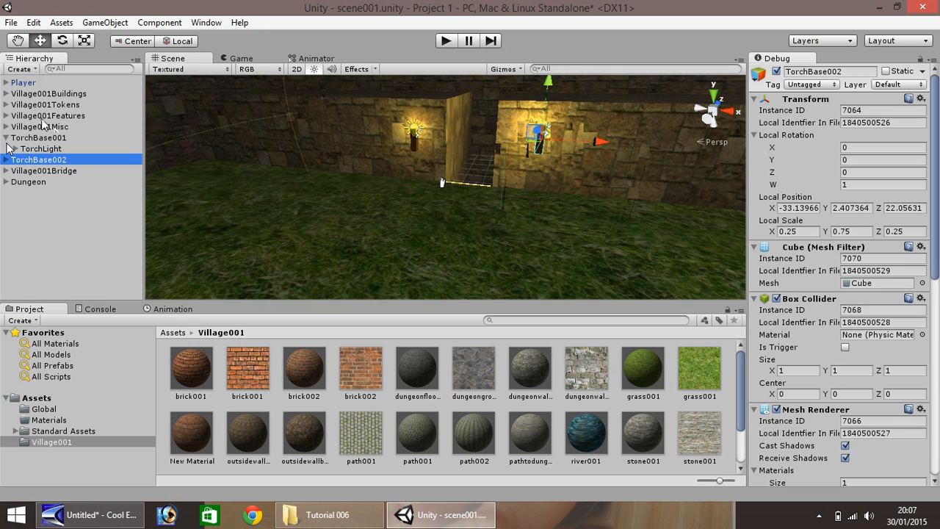
pyautogui.click(38, 138)
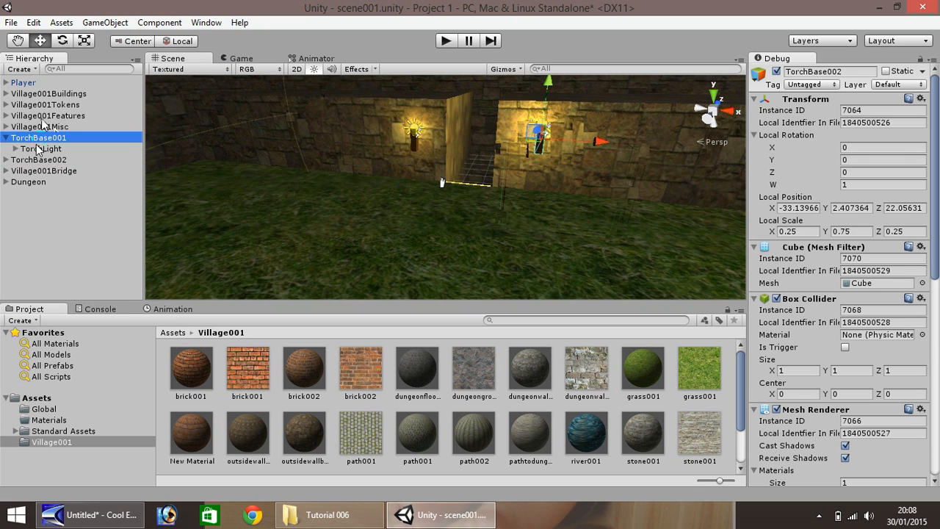
pyautogui.click(34, 149)
pyautogui.click(42, 140)
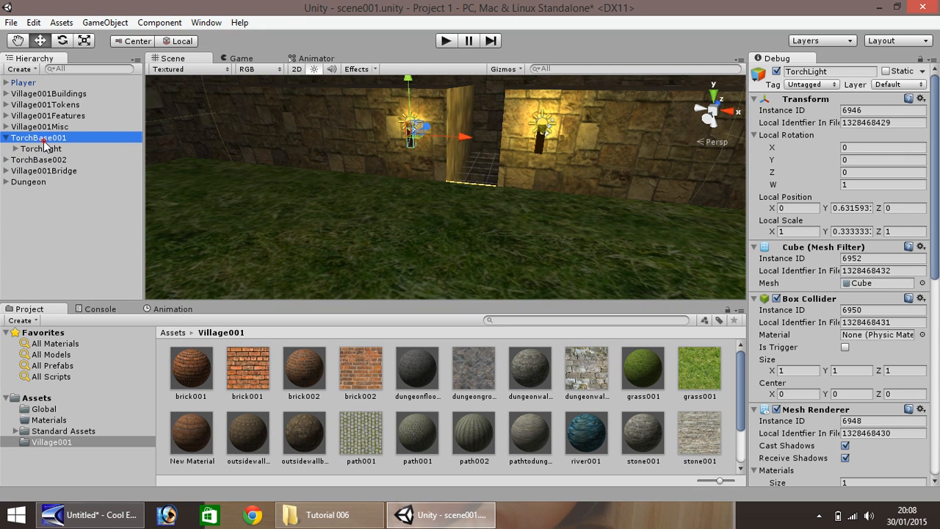
pyautogui.click(6, 139)
pyautogui.hotkey('ctrl', 'd')
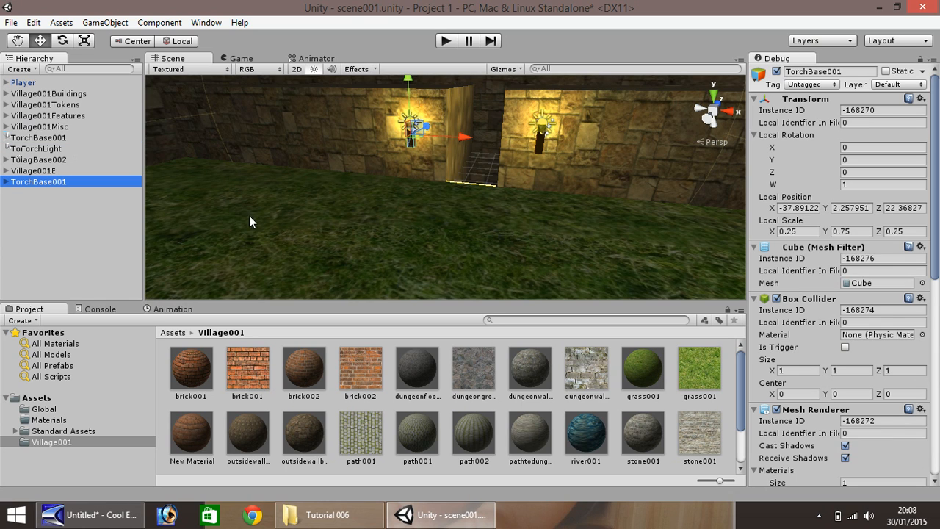
# Slide the torch copy forward to Z 32.68 into the doorway and lower it to Y 0.746
pyautogui.moveTo(427, 127); pyautogui.dragTo(496, 124)
pyautogui.scroll(-2, 494, 126)
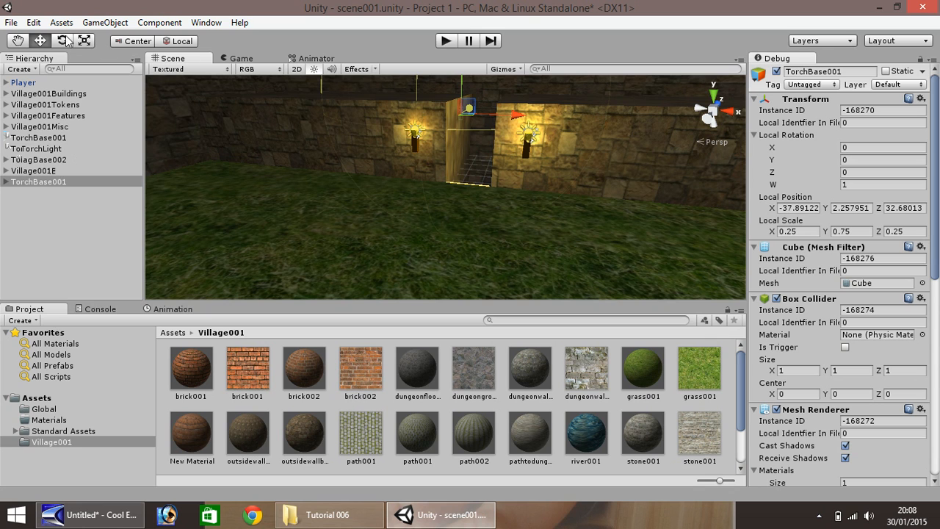
pyautogui.click(19, 40)
pyautogui.moveTo(562, 103); pyautogui.dragTo(460, 242)
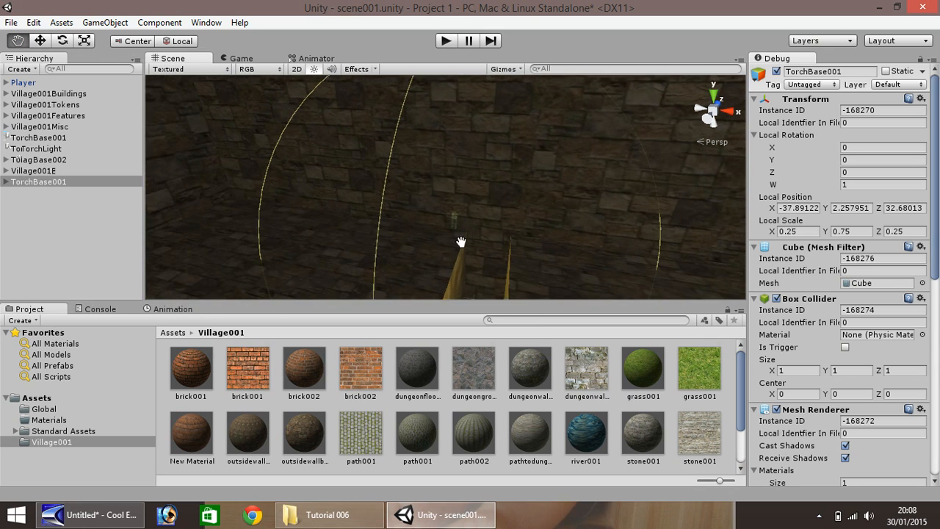
pyautogui.press('f')
pyautogui.press('w')
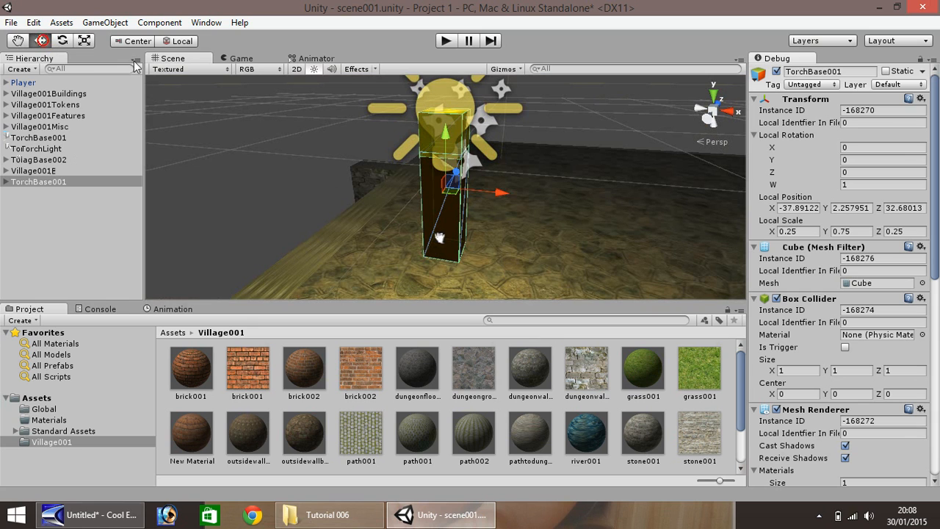
pyautogui.moveTo(444, 133); pyautogui.dragTo(452, 314)
pyautogui.scroll(-8, 435, 263)
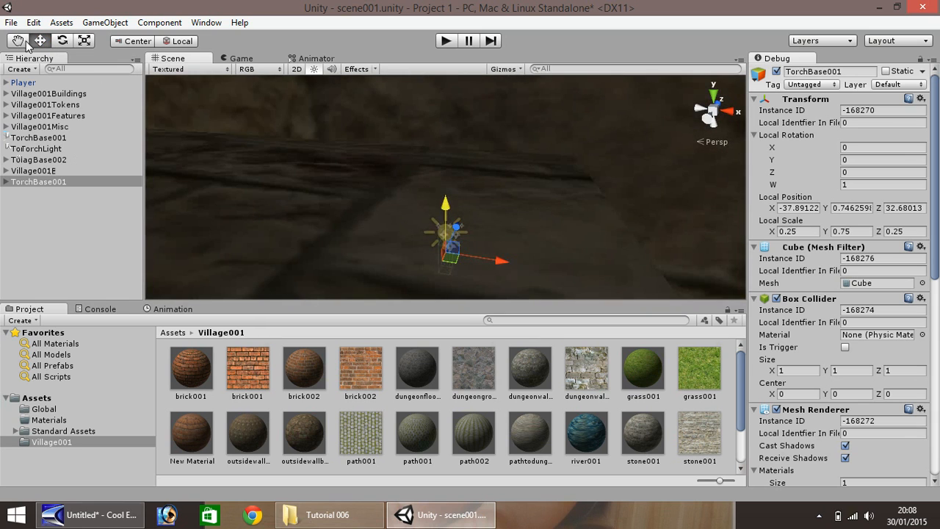
# Lower the copied torch to about Y -2.03, down into the dungeon
pyautogui.click(19, 41)
pyautogui.moveTo(388, 256); pyautogui.dragTo(326, 89)
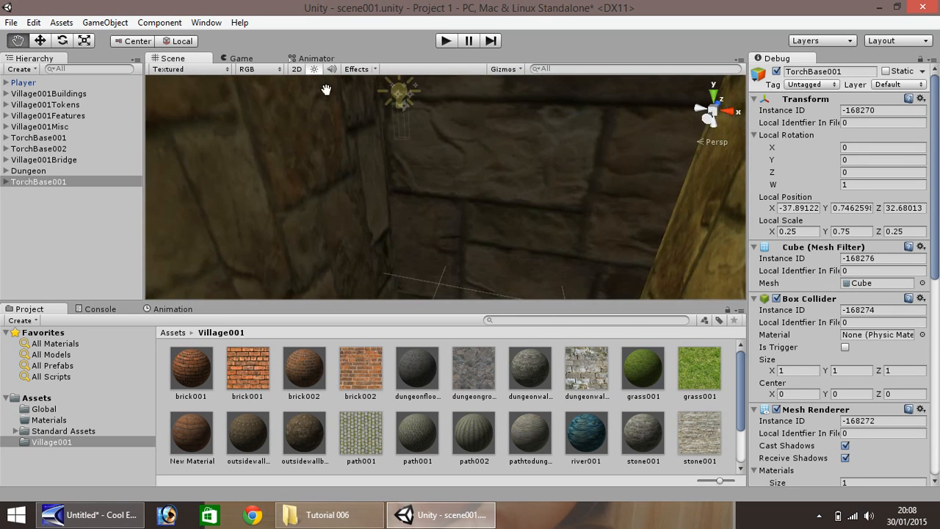
pyautogui.scroll(3, 372, 142)
pyautogui.press('f')
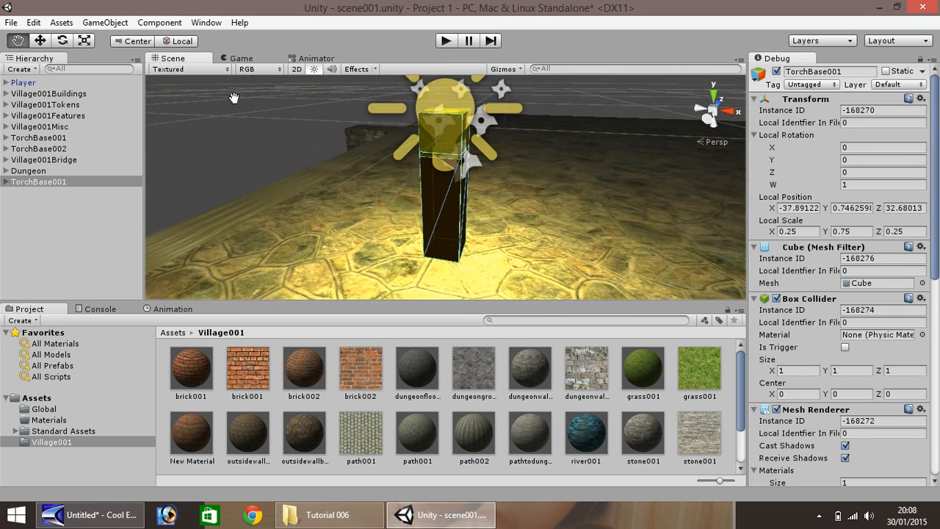
pyautogui.click(41, 41)
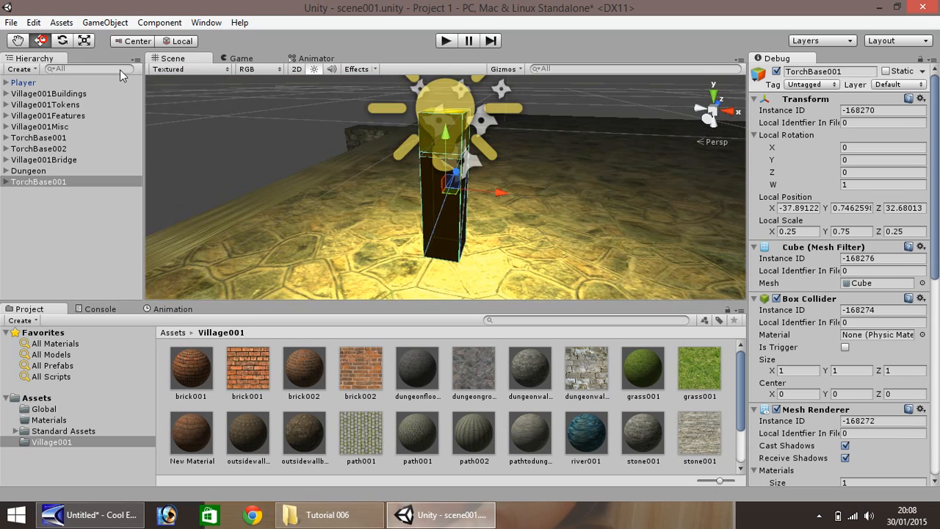
pyautogui.scroll(-2, 428, 119)
pyautogui.moveTo(449, 138)
pyautogui.mouseDown()
pyautogui.moveTo(447, 287)
pyautogui.moveTo(374, 166)
pyautogui.moveTo(360, 105)
pyautogui.mouseUp()
pyautogui.scroll(3, 414, 242)
# Pan and orbit the view into the dungeon room to show the torch, walls and ceiling
pyautogui.click(17, 41)
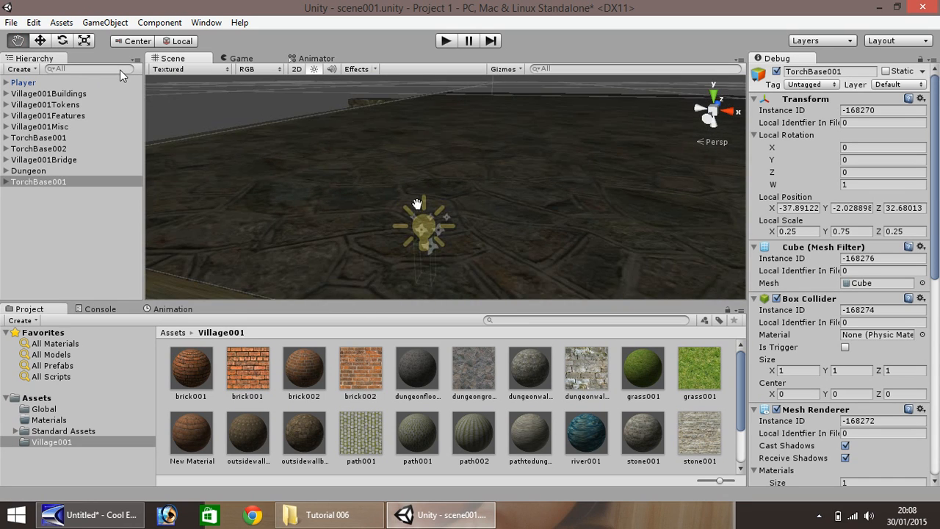
pyautogui.moveTo(419, 229)
pyautogui.mouseDown()
pyautogui.moveTo(395, 147)
pyautogui.moveTo(340, 71)
pyautogui.mouseUp()
pyautogui.moveTo(389, 183); pyautogui.dragTo(228, 33)
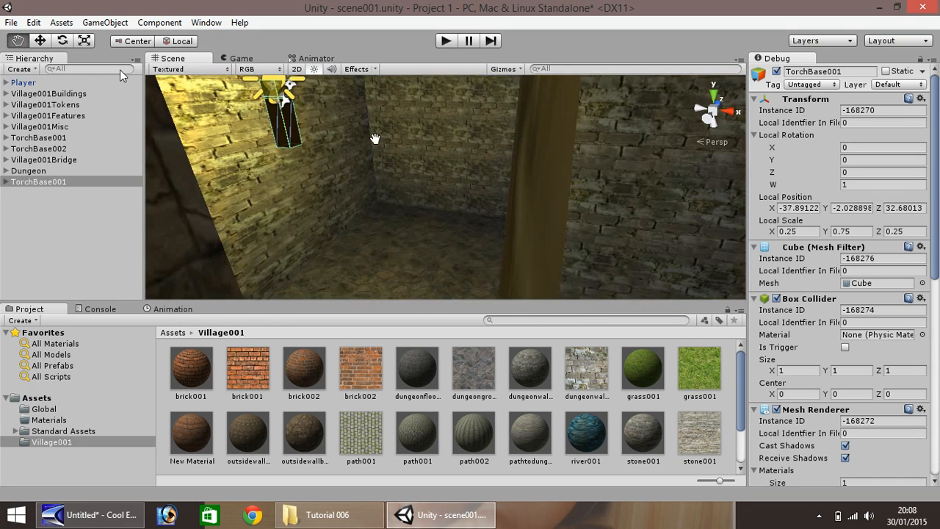
pyautogui.moveTo(369, 183)
pyautogui.mouseDown()
pyautogui.moveTo(273, 104)
pyautogui.moveTo(320, 167)
pyautogui.mouseUp()
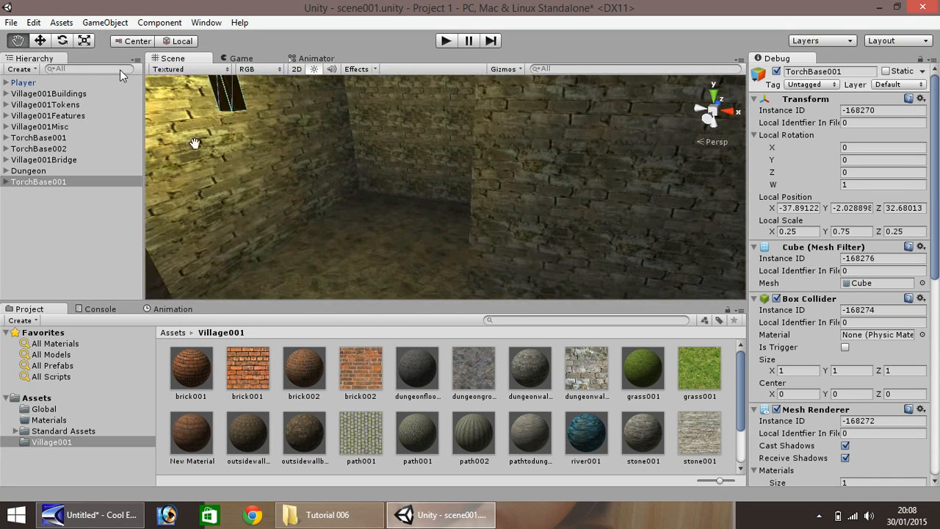
pyautogui.scroll(3, 241, 135)
pyautogui.scroll(-2, 238, 141)
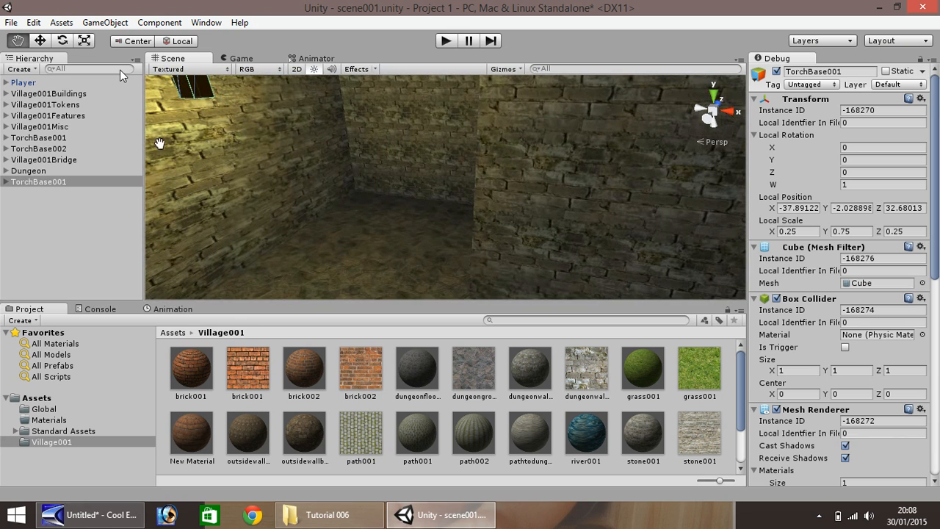
pyautogui.press('w')
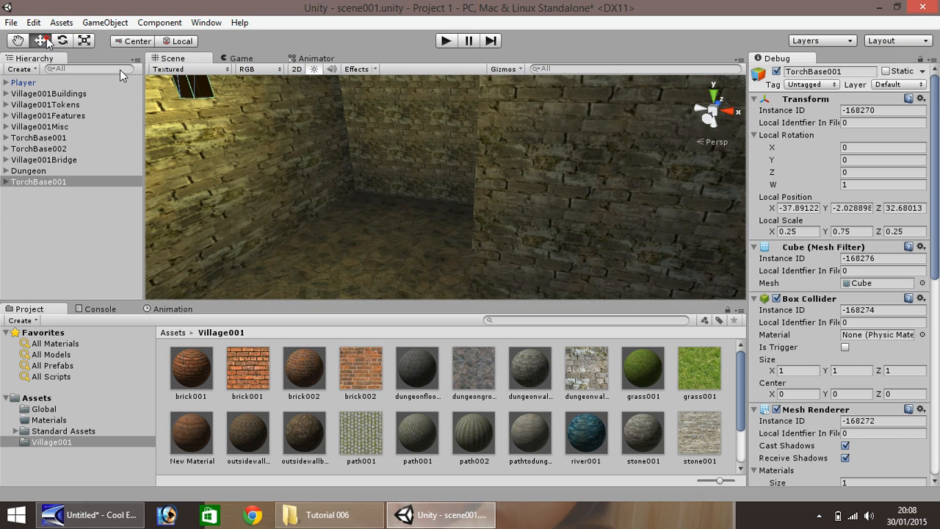
pyautogui.moveTo(223, 142); pyautogui.dragTo(310, 197)
pyautogui.scroll(2, 228, 148)
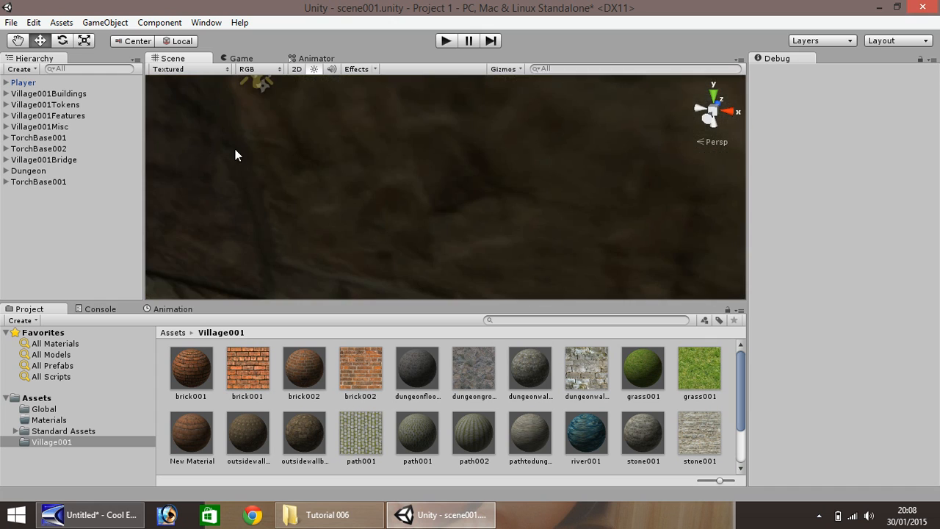
pyautogui.scroll(-3, 235, 149)
pyautogui.click(13, 40)
pyautogui.moveTo(187, 115); pyautogui.dragTo(74, 70, button='right')
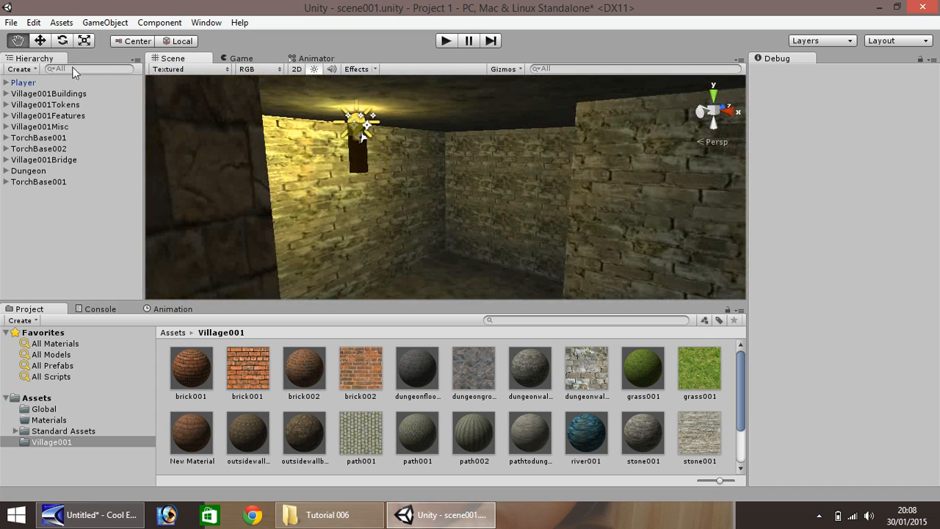
pyautogui.click(40, 42)
# Slide the torch copy along the dungeon wall toward the corner and lower it
pyautogui.click(355, 168)
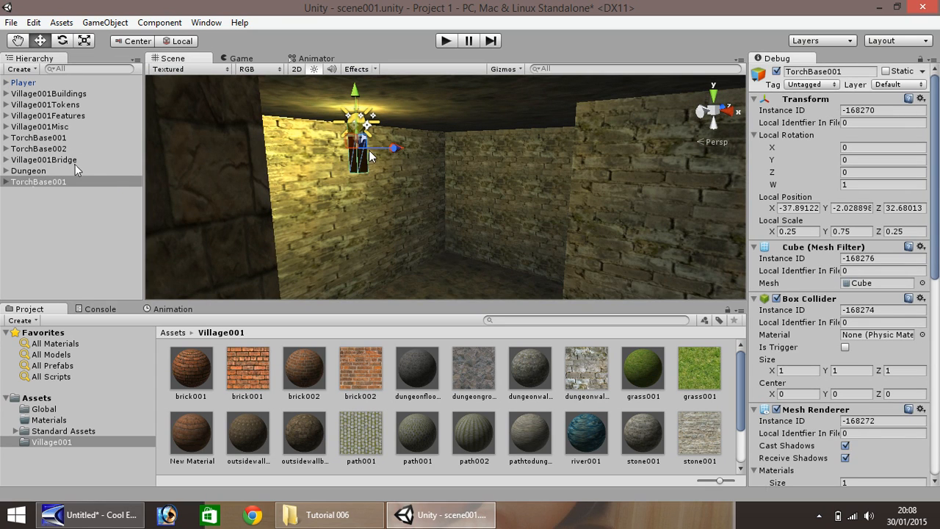
pyautogui.click(87, 181)
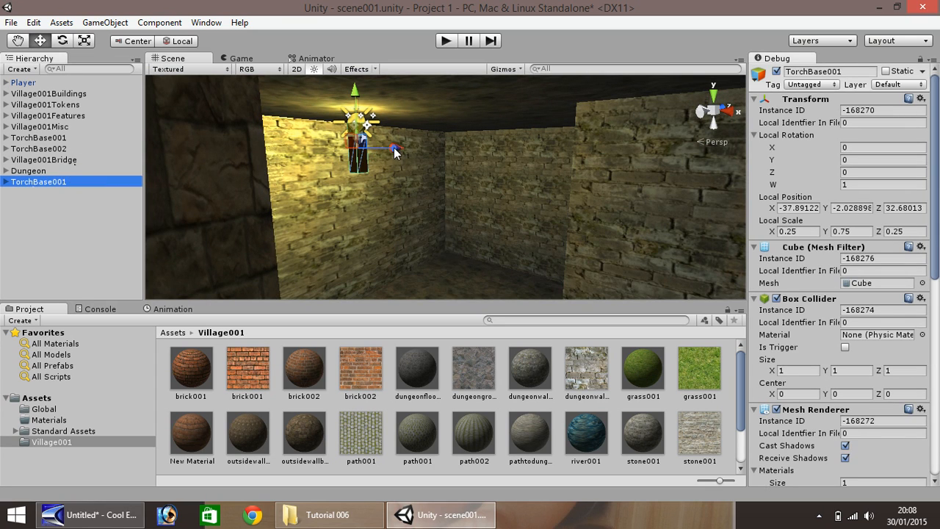
pyautogui.moveTo(402, 152); pyautogui.dragTo(653, 151)
pyautogui.moveTo(499, 94); pyautogui.dragTo(498, 176)
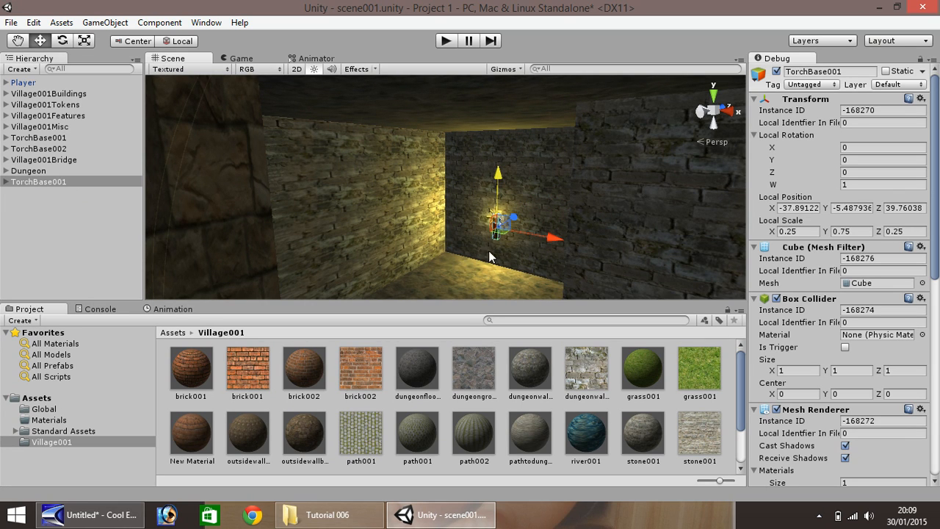
pyautogui.scroll(5, 432, 237)
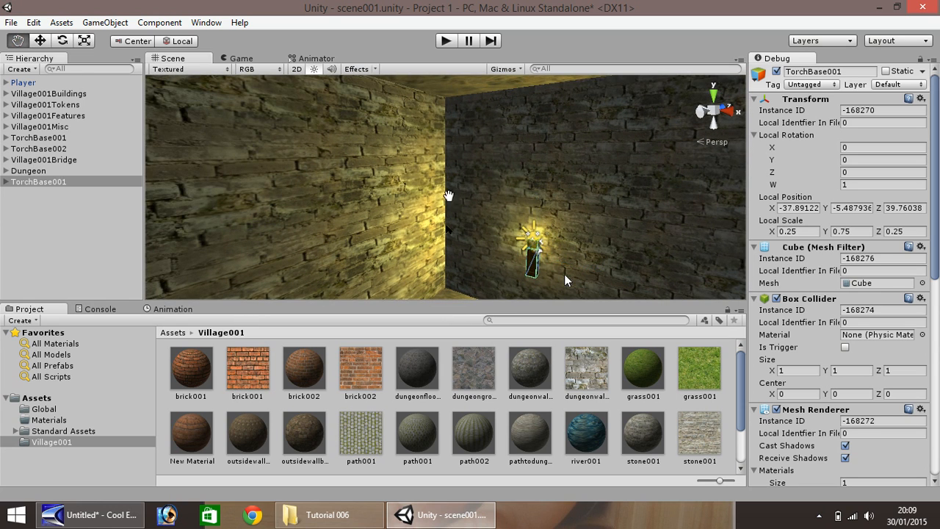
pyautogui.keyDown('alt'); pyautogui.moveTo(449, 196); pyautogui.dragTo(553, 214); pyautogui.keyUp('alt')
pyautogui.moveTo(554, 214); pyautogui.dragTo(700, 245, button='right')
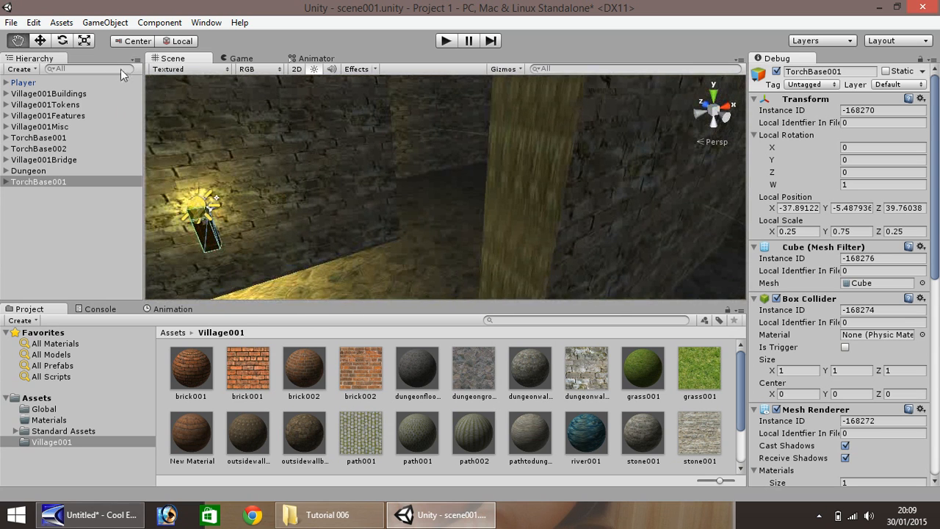
# Parent the TorchBase001 copy under the Dungeon group, giving local position -6.08, -1.24, 8.41
pyautogui.click(40, 42)
pyautogui.rightClick(36, 182)
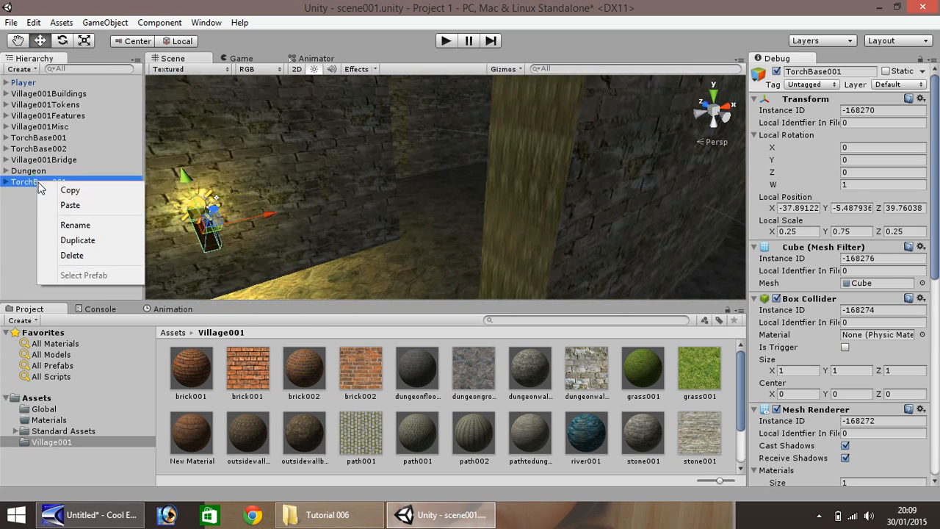
pyautogui.click(25, 187)
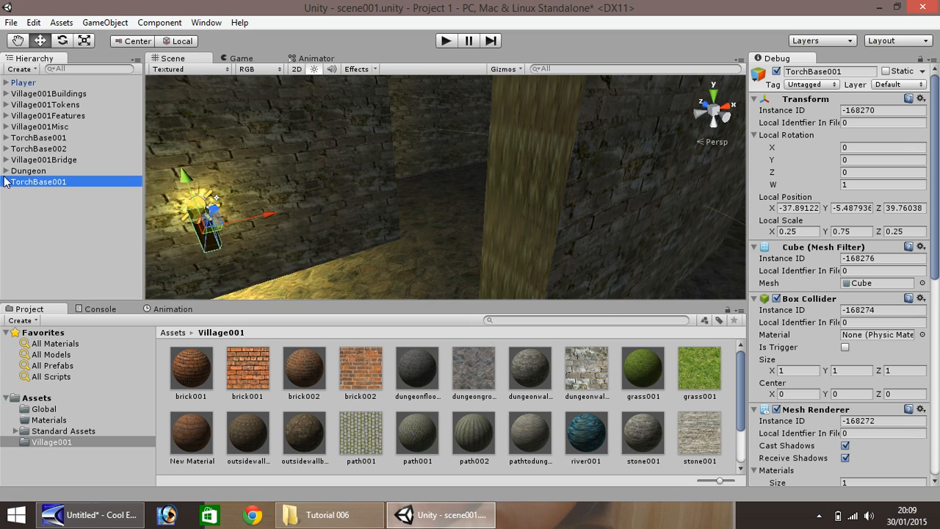
pyautogui.click(5, 171)
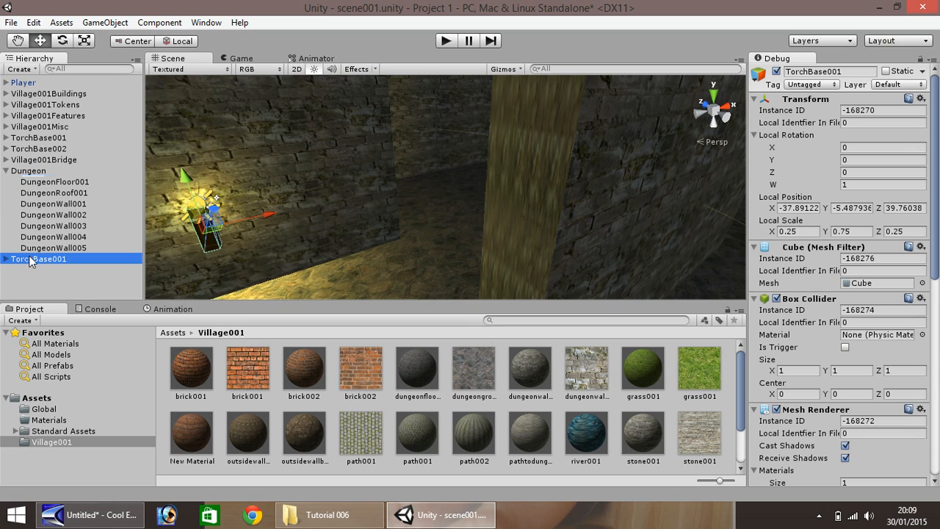
pyautogui.moveTo(33, 263); pyautogui.dragTo(30, 178)
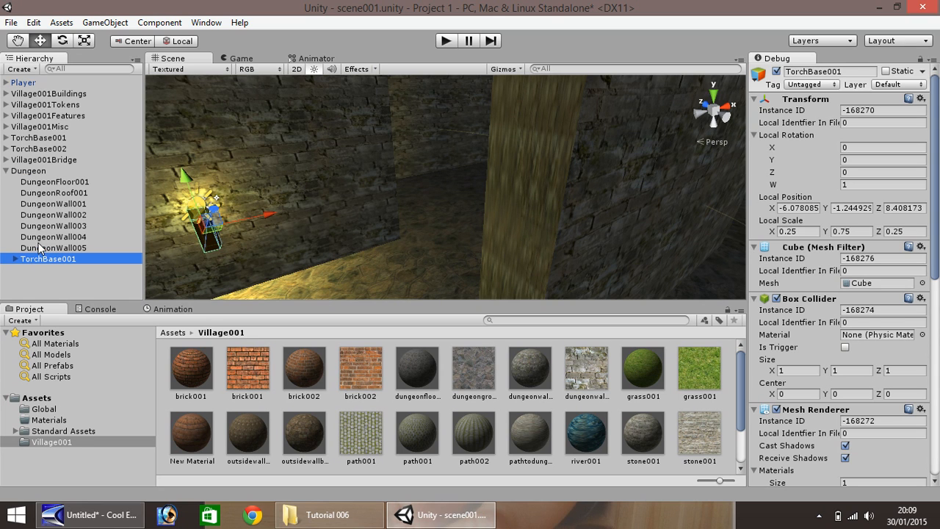
# Duplicate the dungeon torch, move it to the far wall at X 1.76, Z 2.92, and rename it TorchBase002
pyautogui.hotkey('ctrl', 'd')
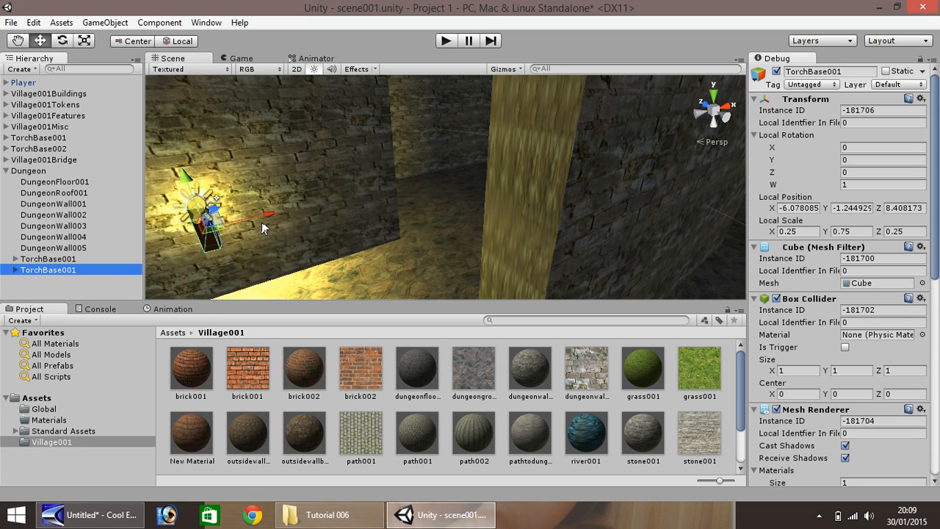
pyautogui.moveTo(263, 228); pyautogui.dragTo(560, 210)
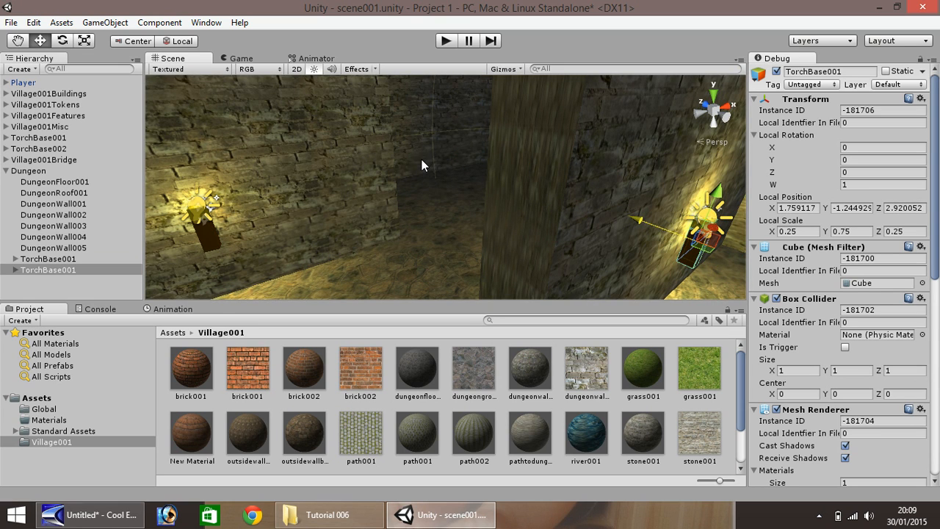
pyautogui.rightClick(53, 271)
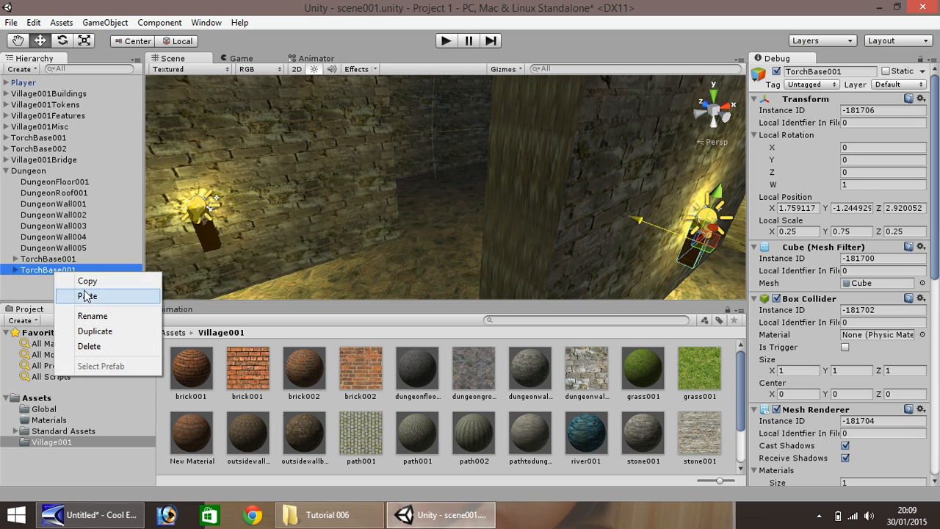
pyautogui.click(102, 317)
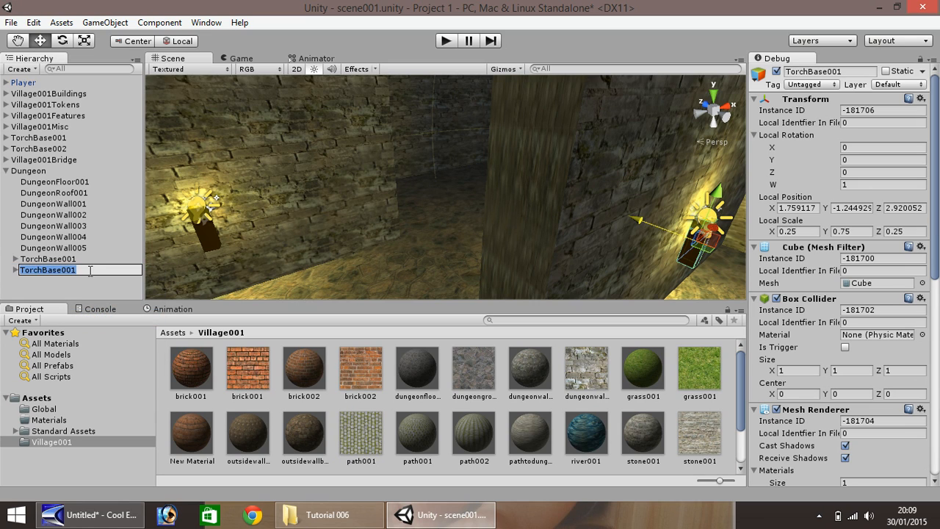
pyautogui.write('2')
pyautogui.press('Return')
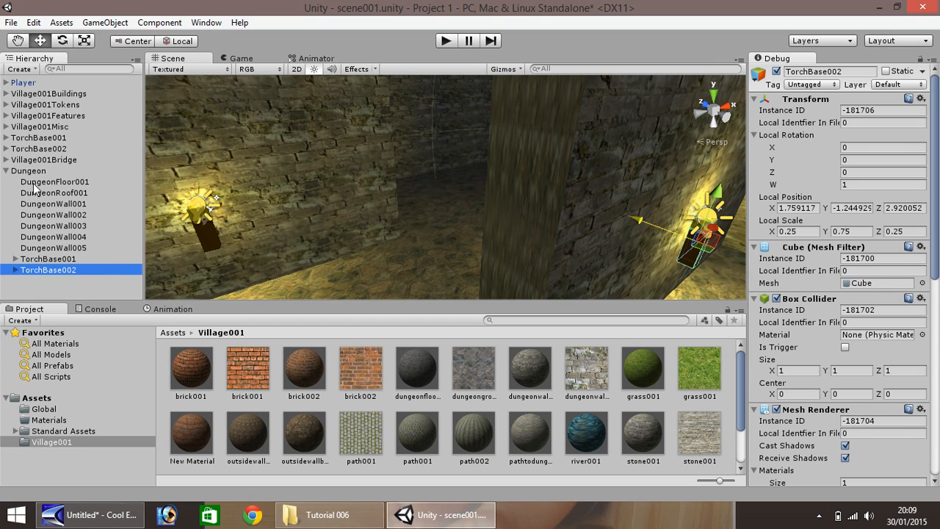
pyautogui.click(50, 259)
# Duplicate TorchBase001 and name the copy TorchBase003
pyautogui.hotkey('ctrl', 'd')
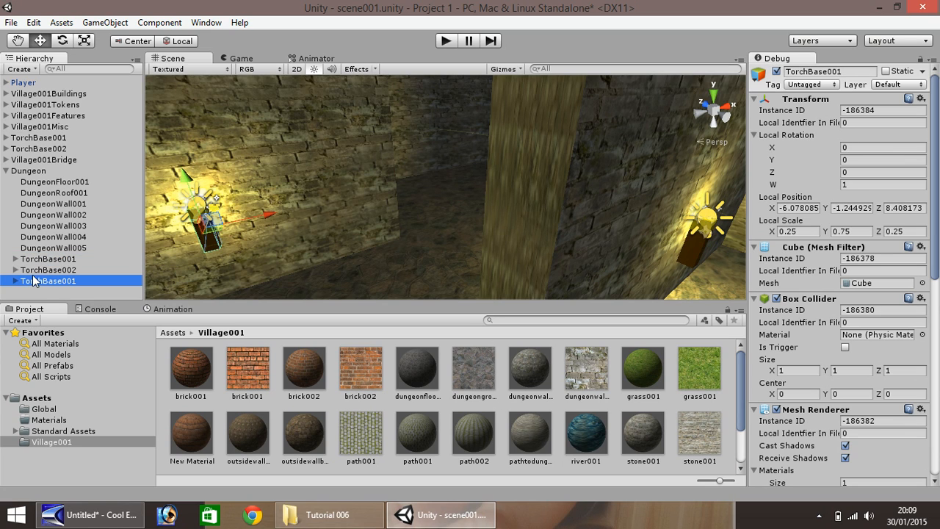
pyautogui.rightClick(45, 283)
pyautogui.click(75, 326)
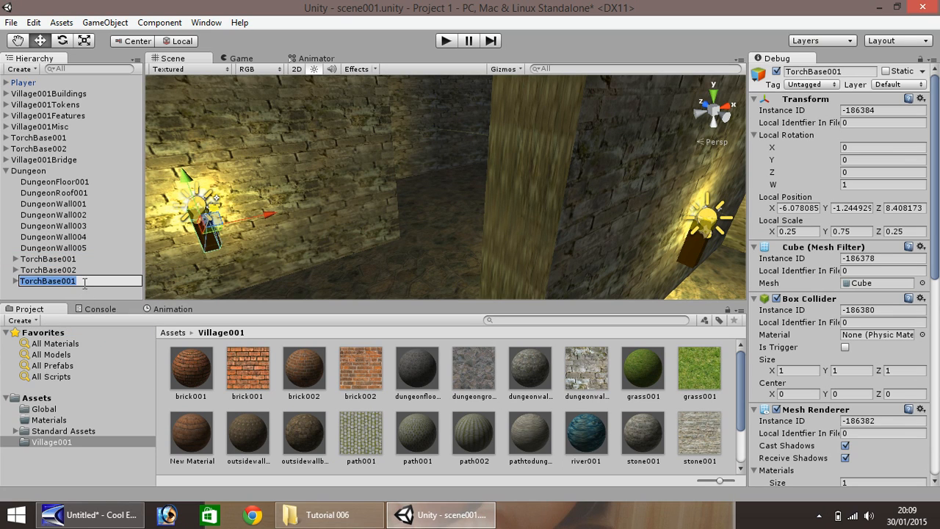
pyautogui.write('TorchBase003')
pyautogui.press('Return')
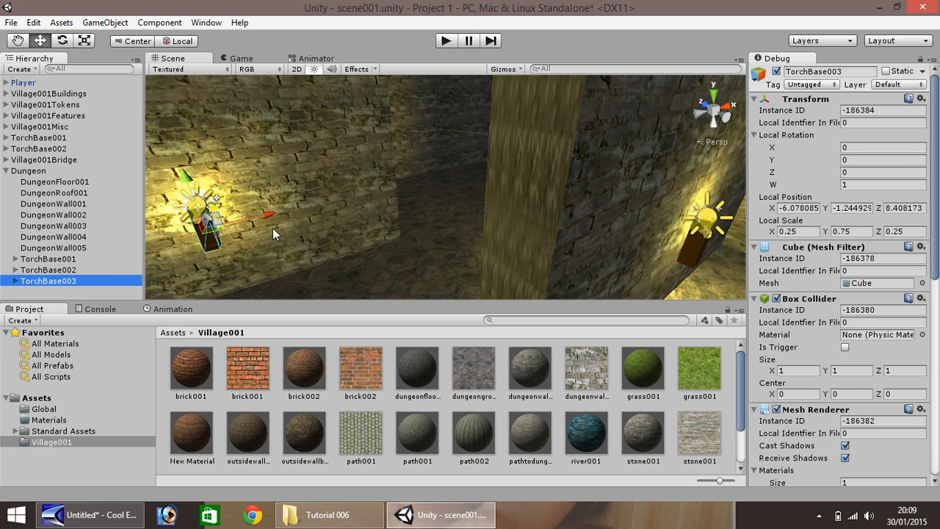
# Slide TorchBase003 along the dungeon wall to local Z 12.5467
pyautogui.click(20, 45)
pyautogui.moveTo(168, 124); pyautogui.dragTo(829, 178, button='right')
pyautogui.moveTo(590, 183); pyautogui.dragTo(382, 183, button='right')
pyautogui.moveTo(502, 180); pyautogui.dragTo(237, 144)
pyautogui.moveTo(666, 243); pyautogui.dragTo(211, 166)
pyautogui.click(39, 41)
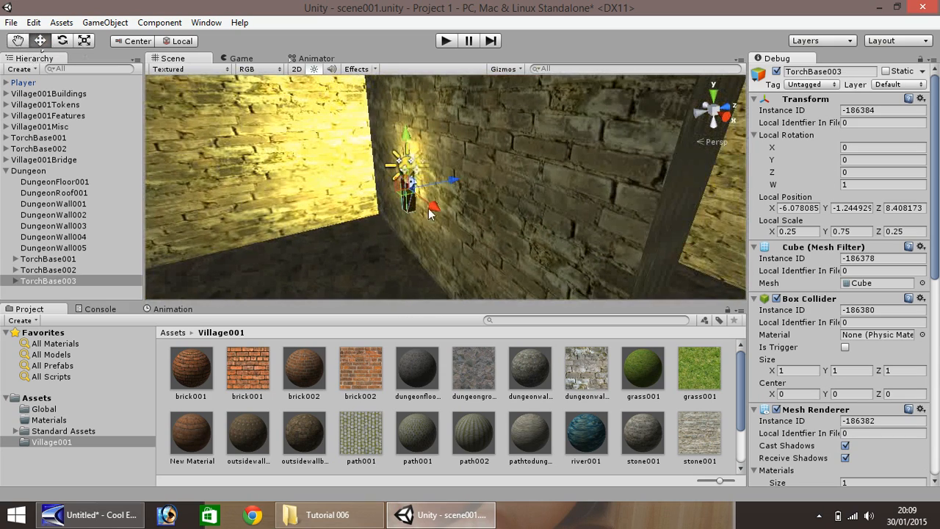
pyautogui.moveTo(454, 183); pyautogui.dragTo(599, 172)
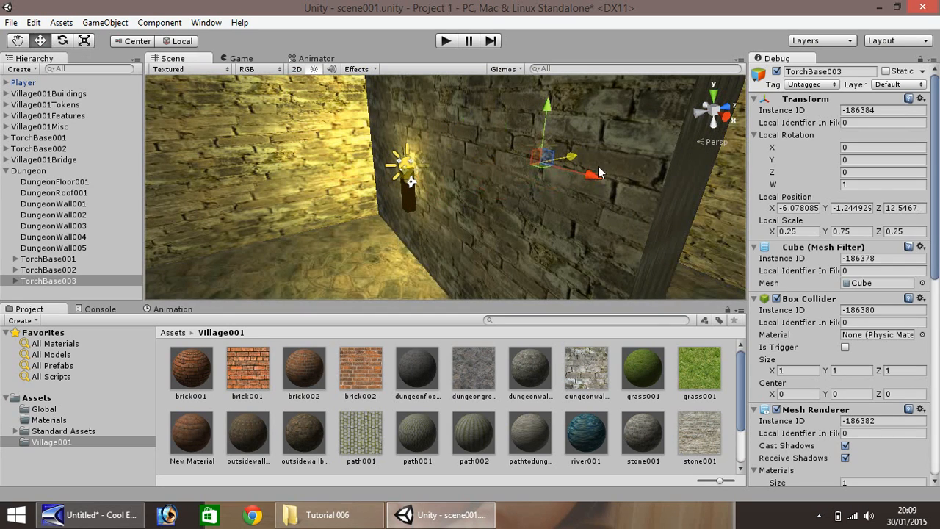
# Move TorchBase003 onto the adjoining wall at local X -8.74
pyautogui.press('f')
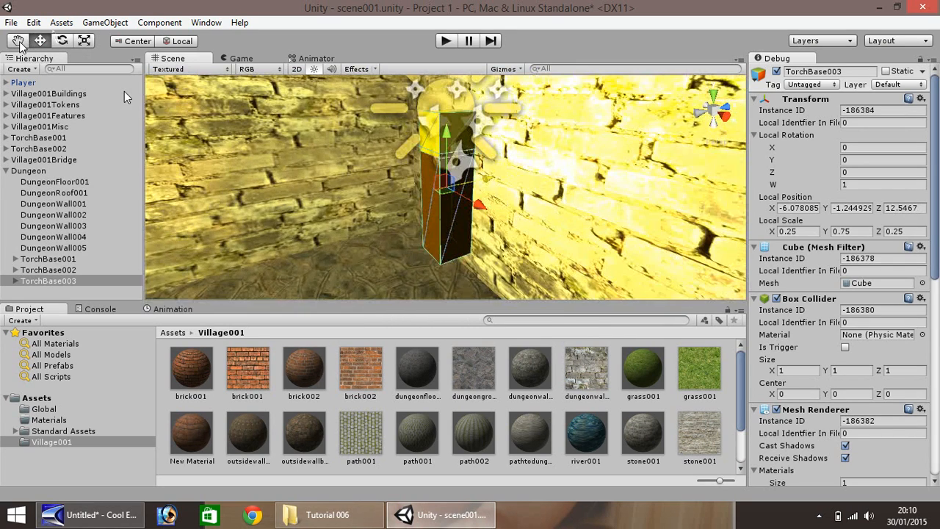
pyautogui.scroll(-3, 188, 106)
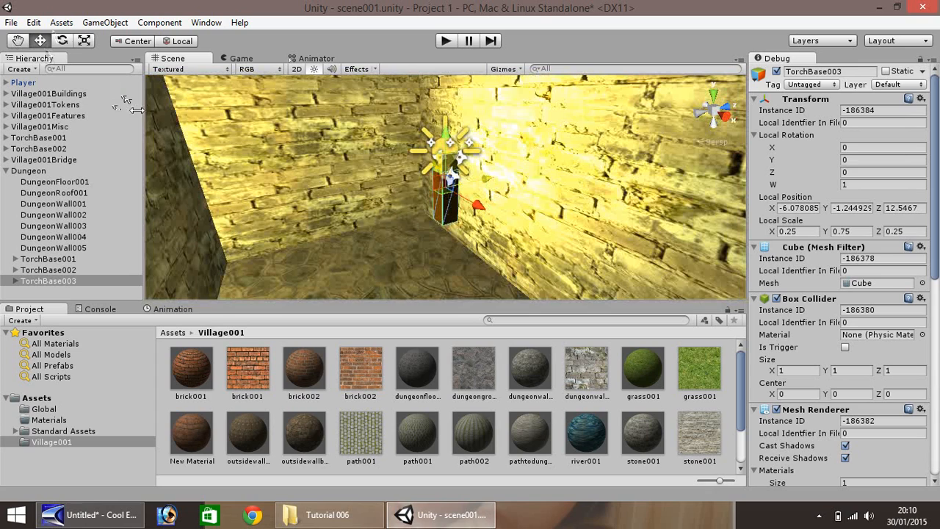
pyautogui.moveTo(476, 208); pyautogui.dragTo(377, 157)
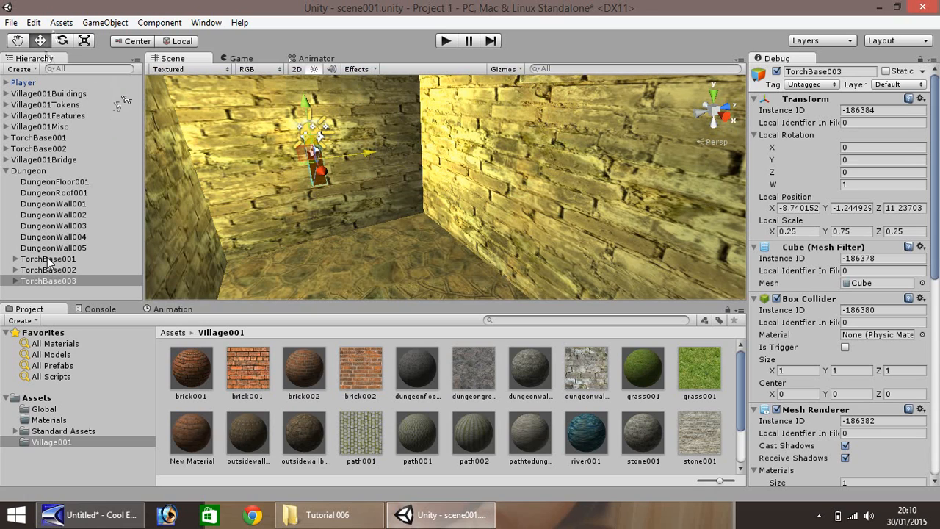
# Expand TorchBase003 and TorchLight in the Hierarchy and select the TorchGlow child
pyautogui.click(15, 281)
pyautogui.click(38, 292)
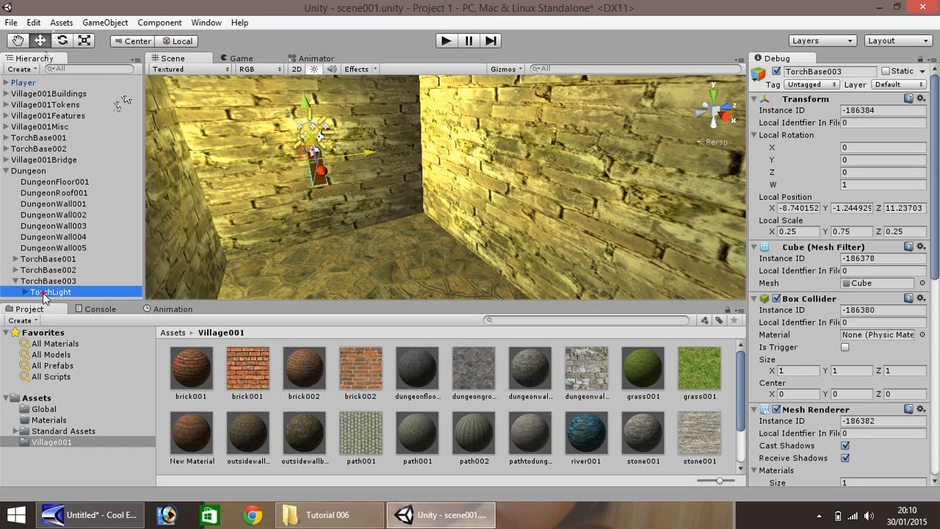
pyautogui.click(25, 292)
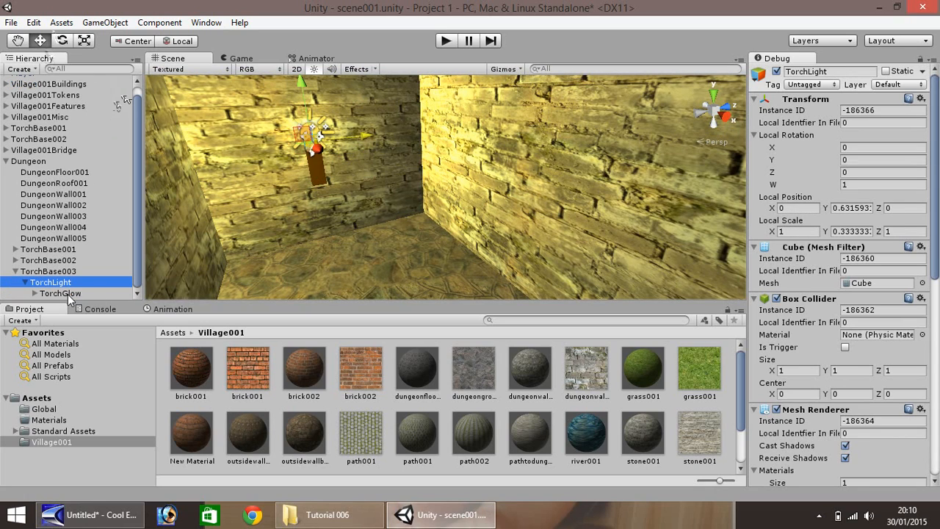
pyautogui.click(68, 295)
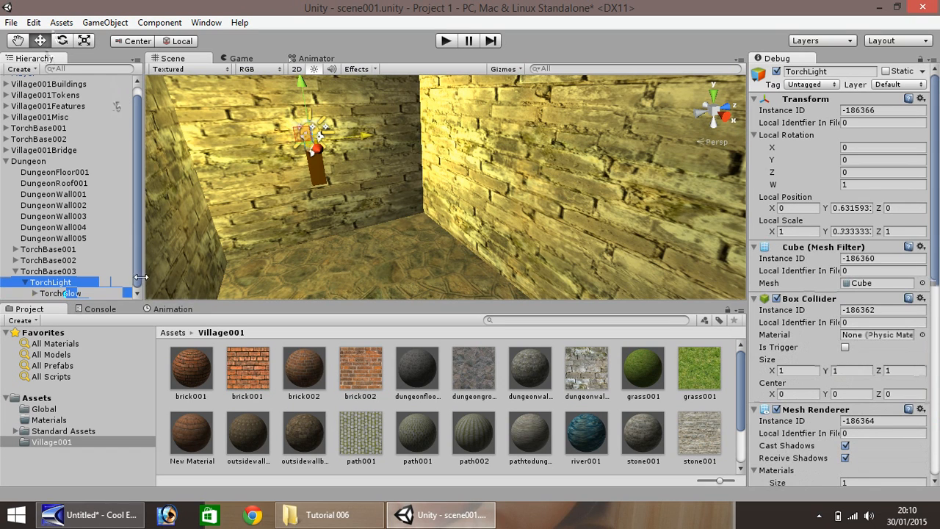
# Set TorchGlow's light colour to deep orange, R 236, G 83, B 0
pyautogui.click(894, 295)
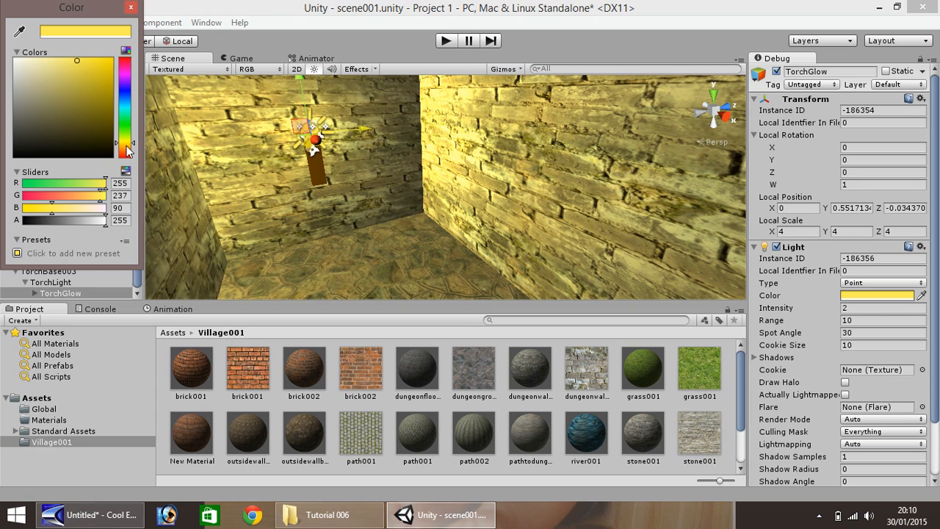
pyautogui.moveTo(126, 145); pyautogui.dragTo(126, 159)
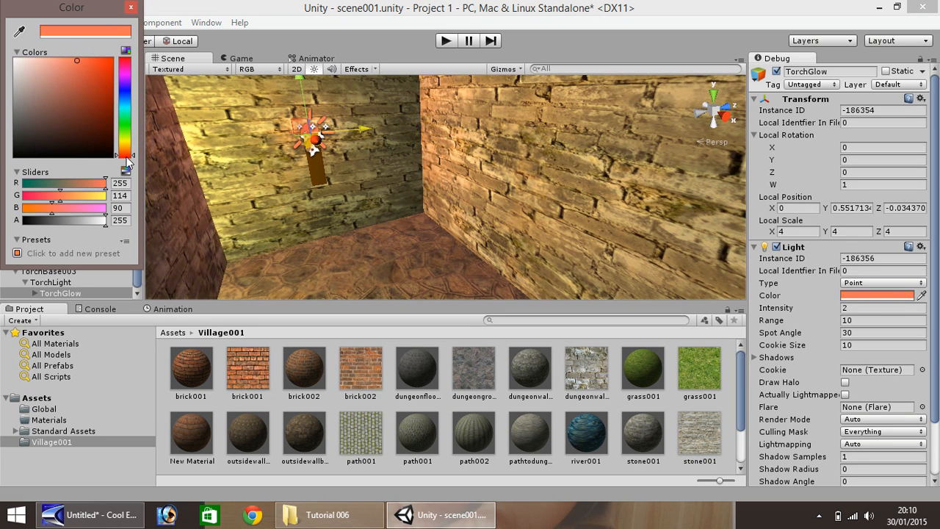
pyautogui.moveTo(104, 80); pyautogui.dragTo(115, 67)
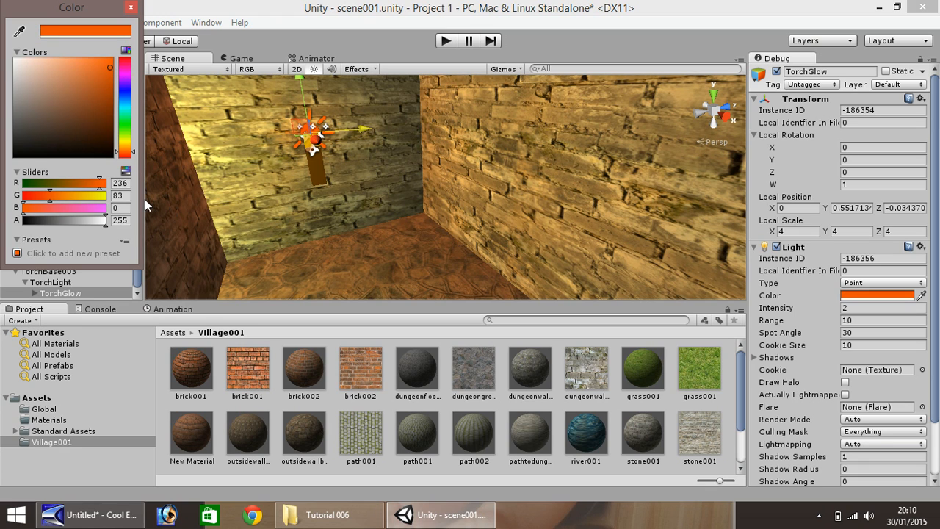
pyautogui.click(130, 8)
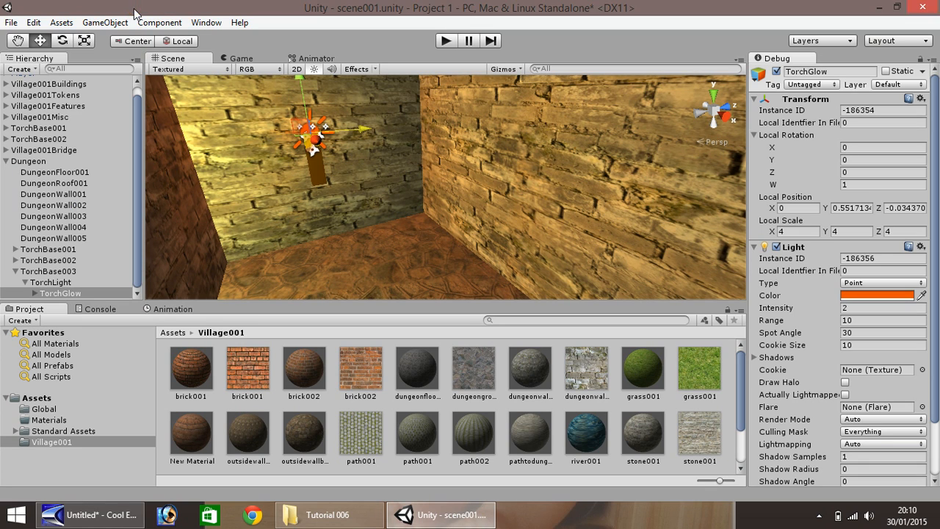
pyautogui.click(37, 293)
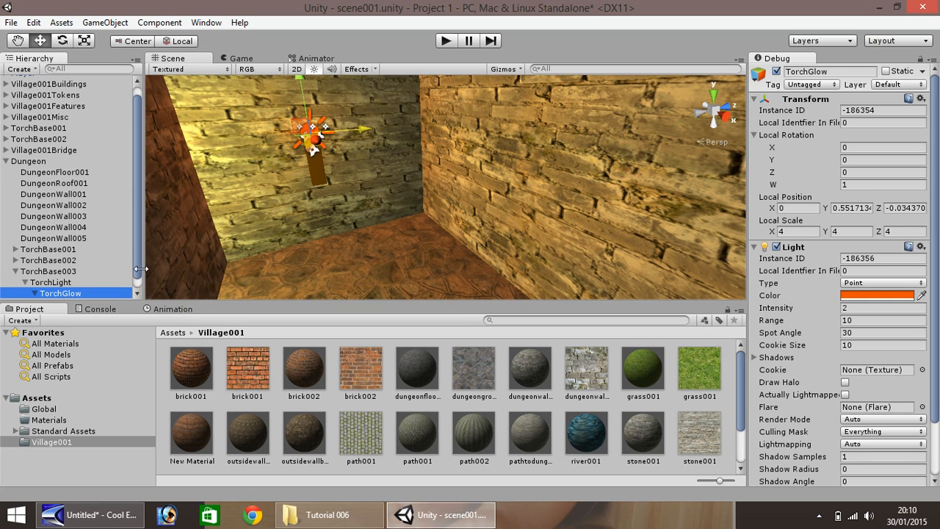
pyautogui.scroll(-1, 138, 261)
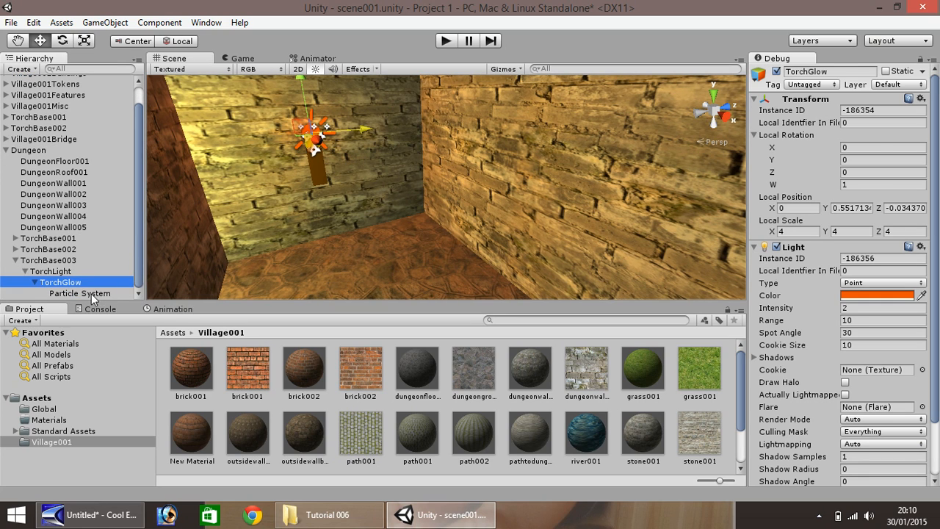
# Change the particle system's Max Gradient key colour from orange to red-orange
pyautogui.click(81, 293)
pyautogui.click(77, 293)
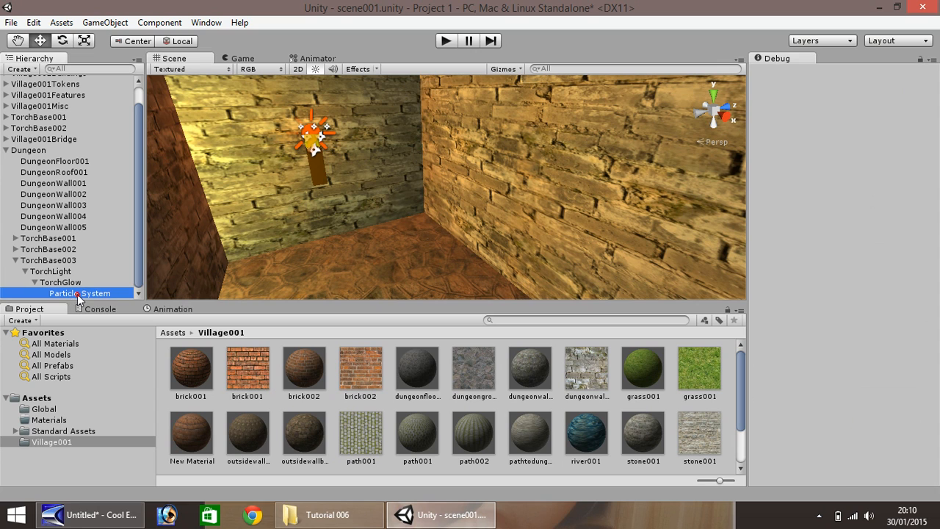
pyautogui.moveTo(934, 192); pyautogui.dragTo(934, 317)
pyautogui.click(905, 255)
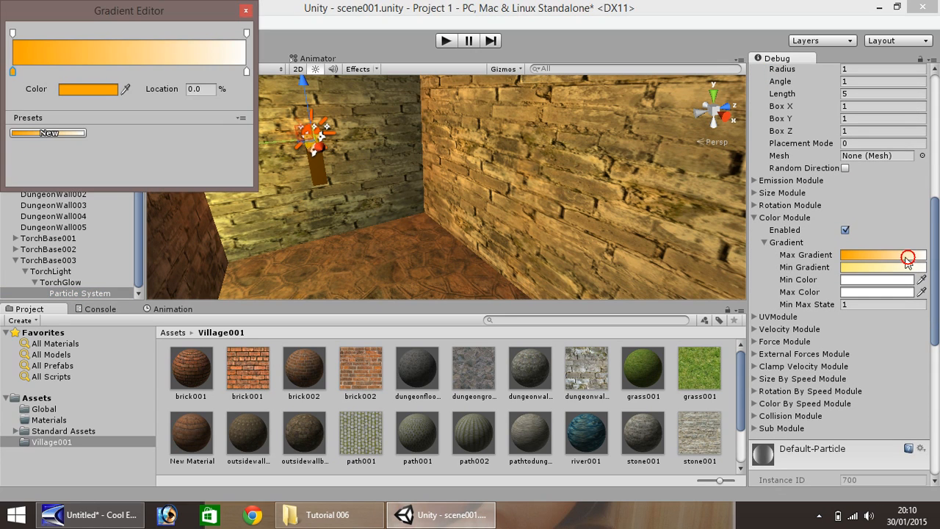
pyautogui.click(89, 89)
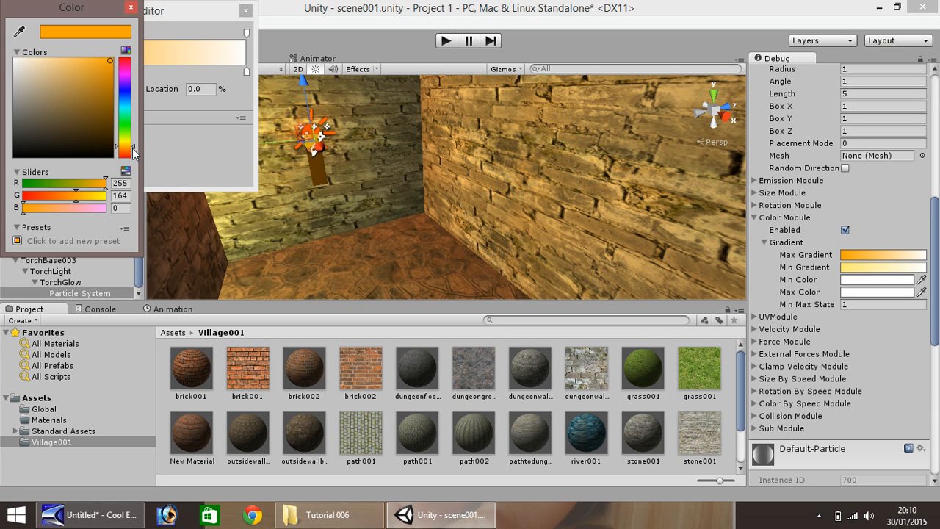
pyautogui.moveTo(135, 148); pyautogui.dragTo(134, 155)
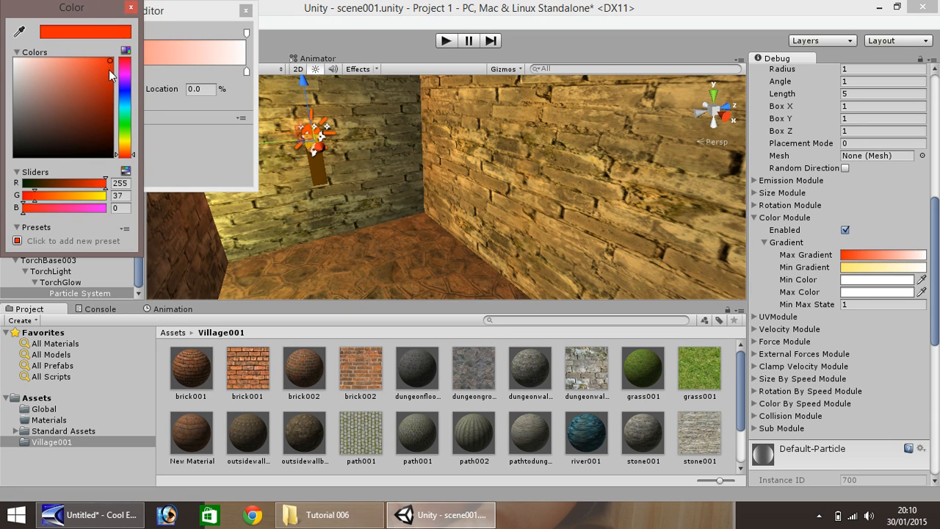
pyautogui.click(131, 7)
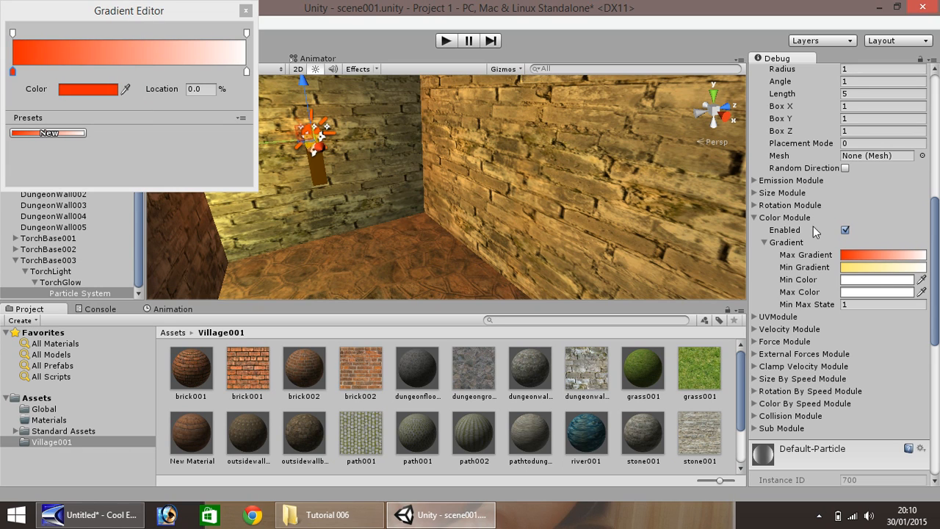
# Change the Min Gradient key colour from yellow to deep red-orange
pyautogui.click(880, 267)
pyautogui.click(87, 91)
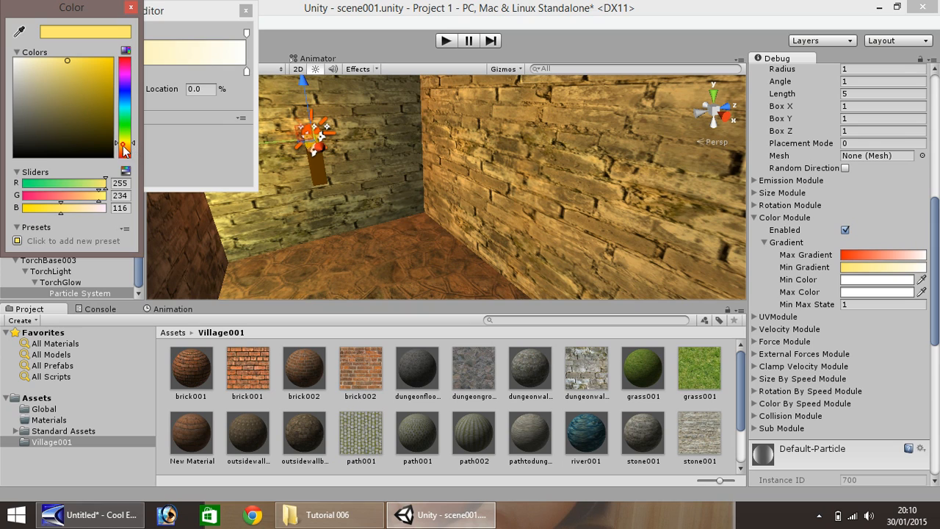
pyautogui.moveTo(123, 150); pyautogui.dragTo(127, 160)
pyautogui.moveTo(65, 62)
pyautogui.mouseDown()
pyautogui.moveTo(102, 92)
pyautogui.moveTo(109, 85)
pyautogui.mouseUp()
pyautogui.click(130, 8)
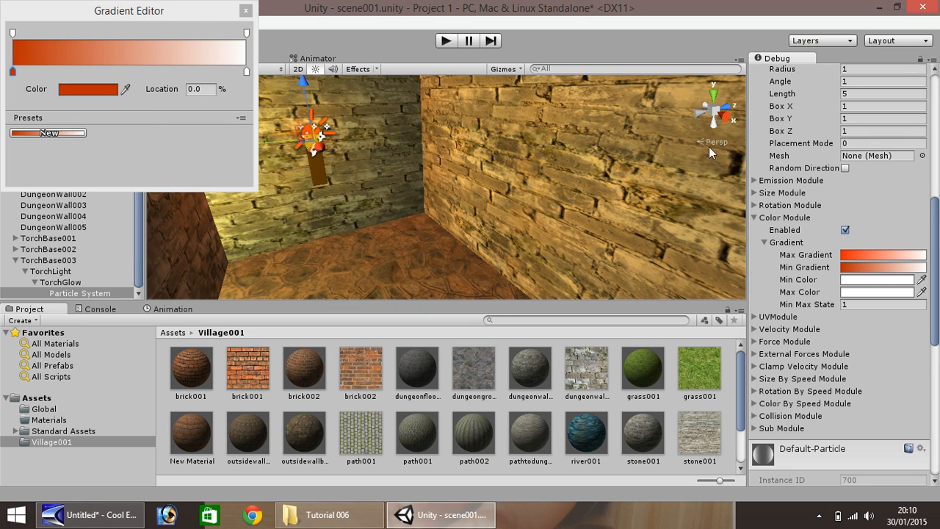
pyautogui.click(246, 11)
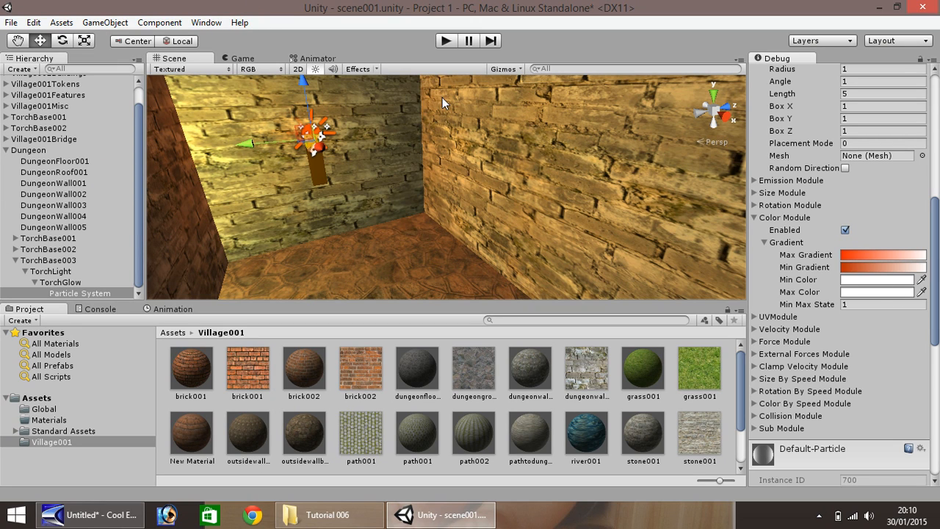
# Create a new material named dungeonlight001 in the Village001 assets folder
pyautogui.click(58, 271)
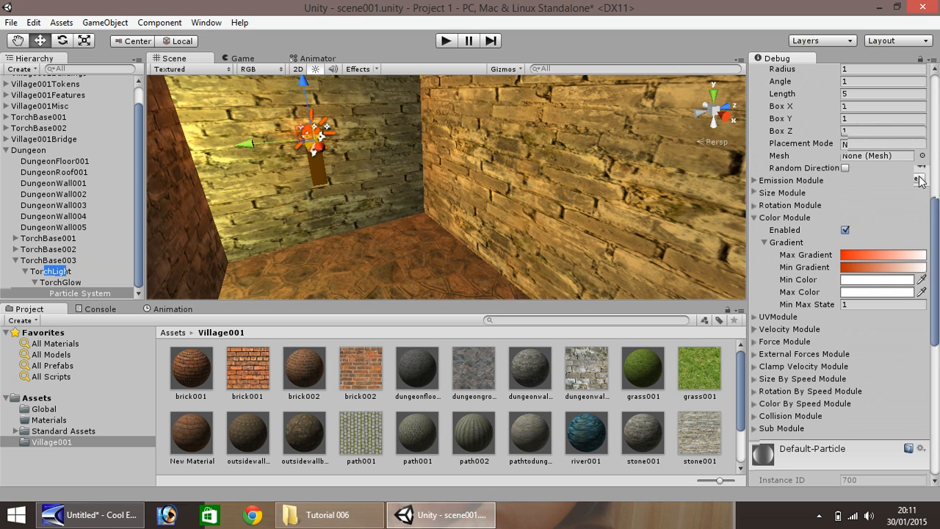
pyautogui.scroll(-2, 726, 450)
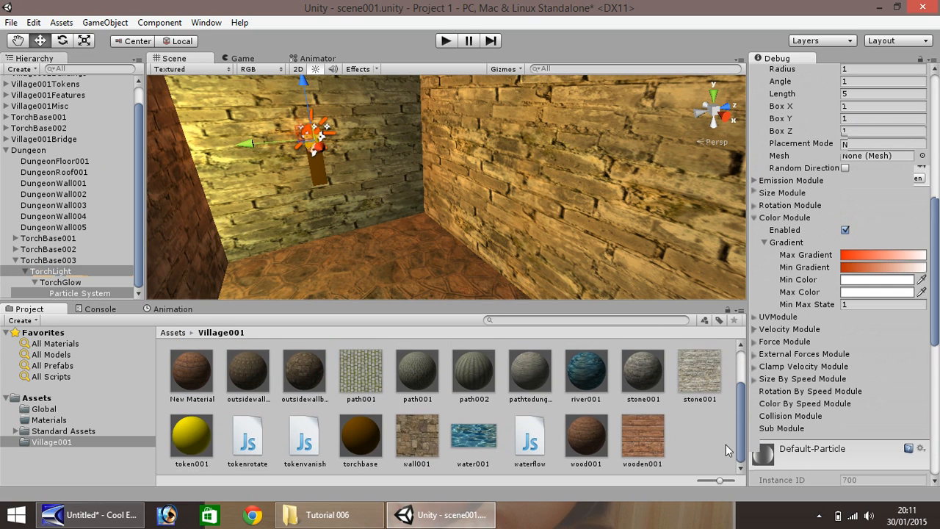
pyautogui.click(210, 428)
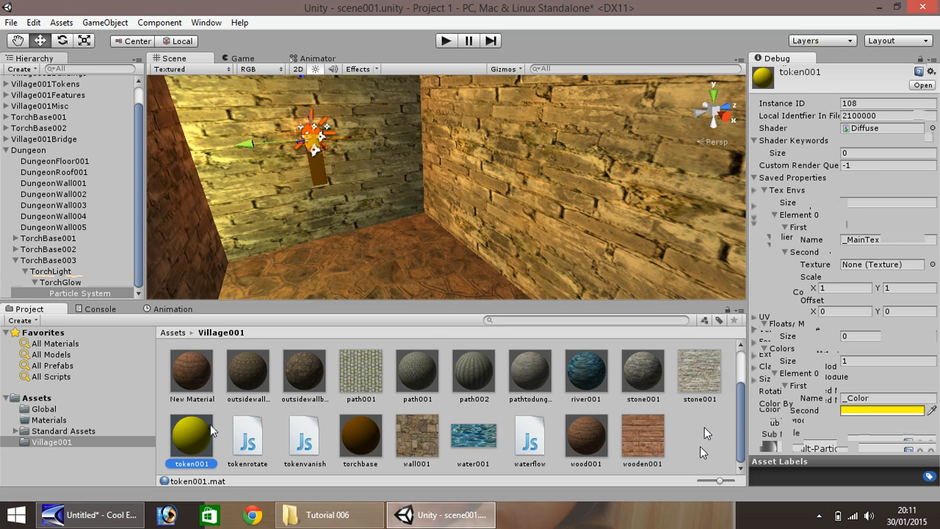
pyautogui.rightClick(703, 429)
pyautogui.moveTo(756, 217)
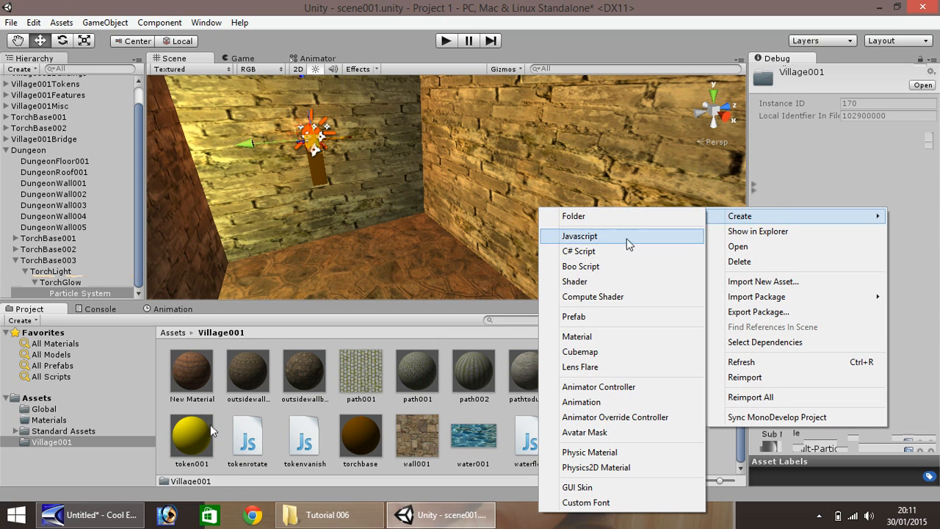
pyautogui.click(577, 337)
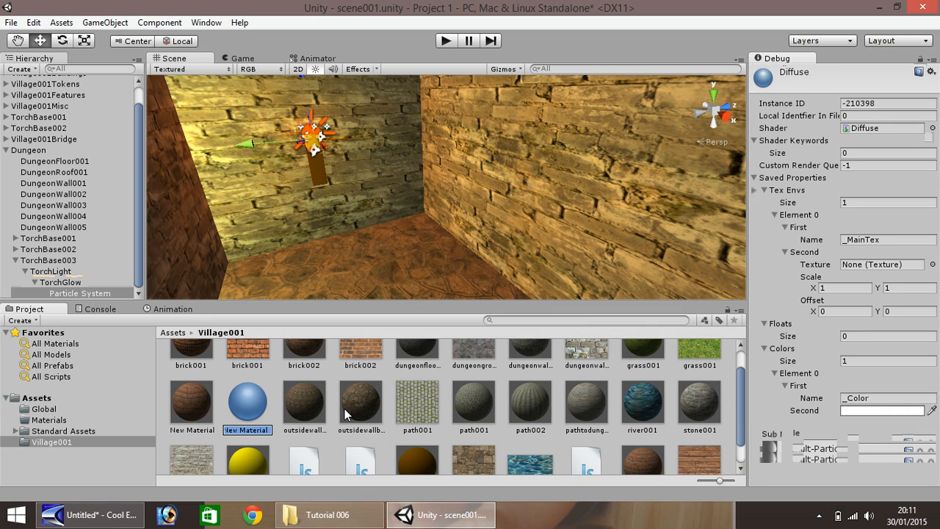
pyautogui.write('dungeonlight001')
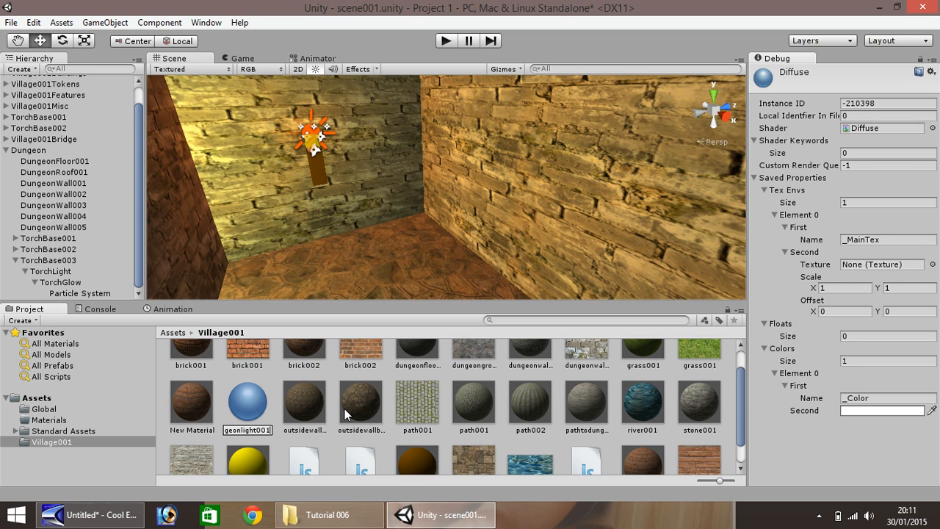
pyautogui.press('Return')
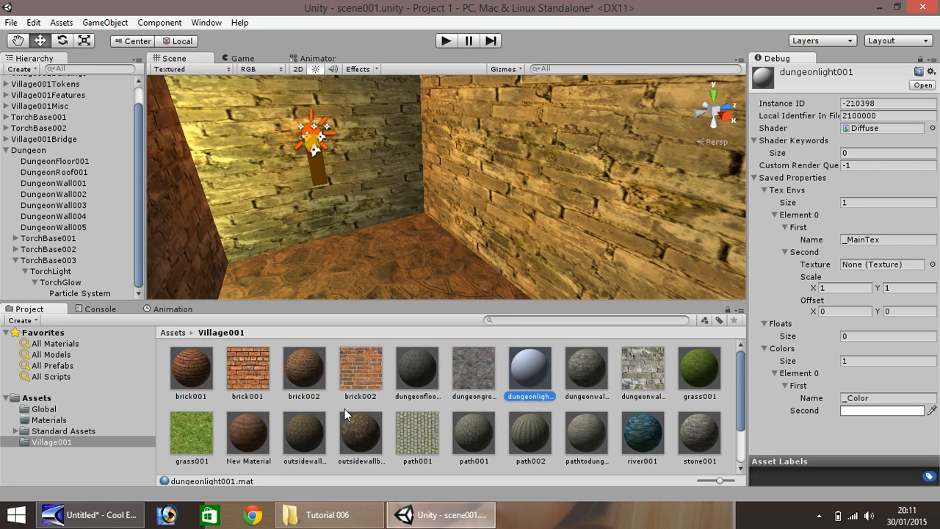
# Set the dungeonlight001 material colour to orange-red
pyautogui.click(912, 411)
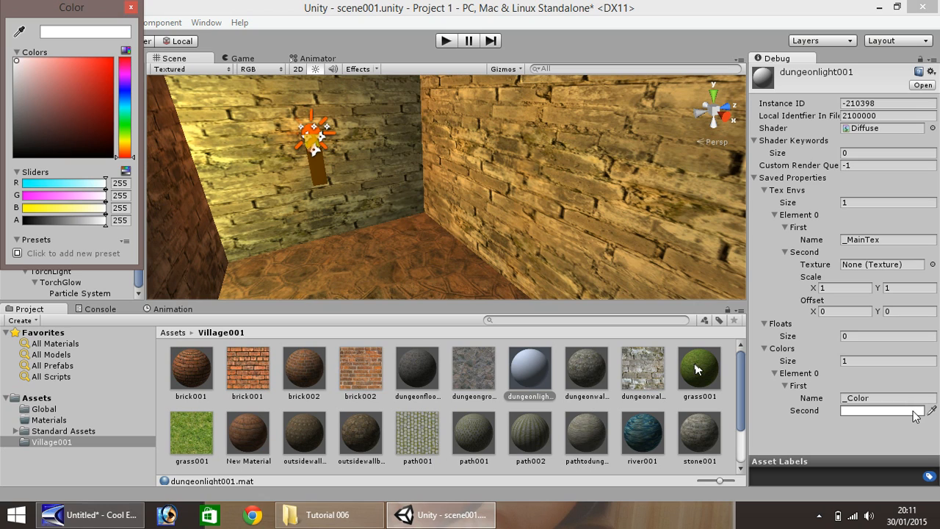
pyautogui.moveTo(126, 148); pyautogui.dragTo(125, 154)
pyautogui.moveTo(83, 90); pyautogui.dragTo(113, 74)
pyautogui.moveTo(126, 154); pyautogui.dragTo(128, 155)
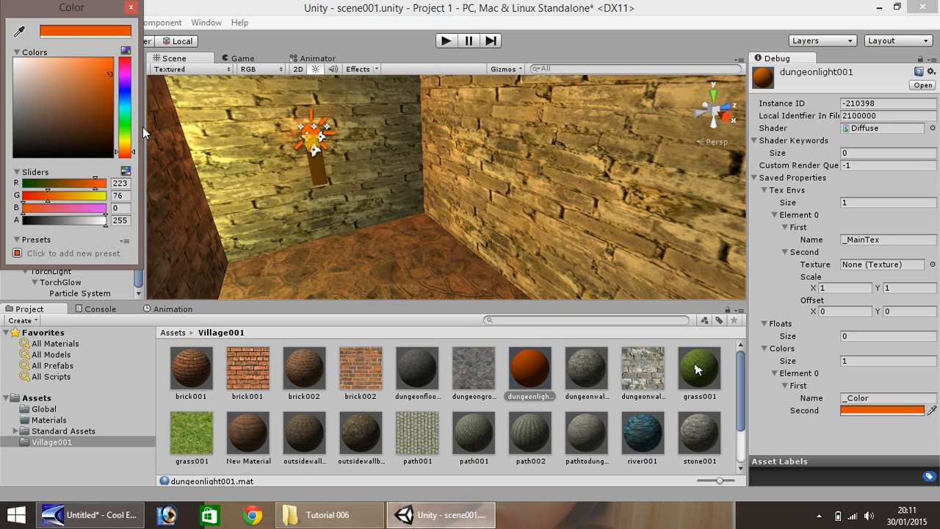
pyautogui.click(300, 42)
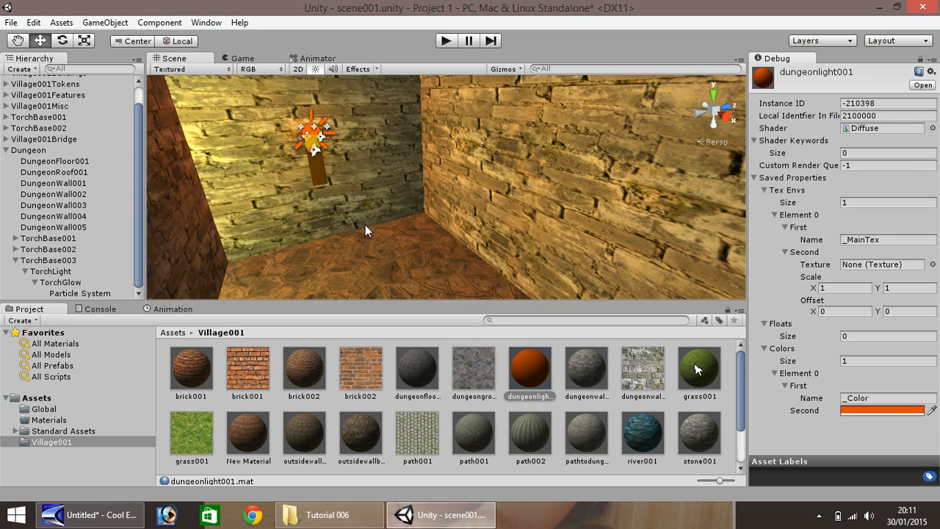
# Apply dungeonlight001 to the wall torch and its TorchLight child so the flame glows orange
pyautogui.scroll(6, 263, 169)
pyautogui.click(17, 41)
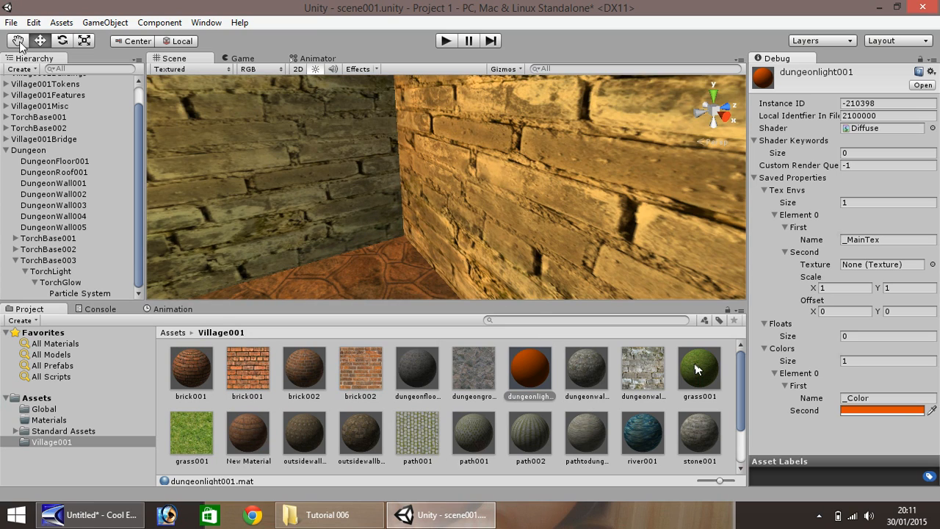
pyautogui.moveTo(204, 133)
pyautogui.mouseDown()
pyautogui.moveTo(353, 218)
pyautogui.moveTo(309, 172)
pyautogui.moveTo(390, 197)
pyautogui.moveTo(415, 220)
pyautogui.moveTo(270, 167)
pyautogui.mouseUp()
pyautogui.moveTo(230, 114); pyautogui.dragTo(453, 238)
pyautogui.moveTo(289, 147); pyautogui.dragTo(422, 196)
pyautogui.moveTo(534, 364)
pyautogui.mouseDown()
pyautogui.moveTo(196, 132)
pyautogui.moveTo(458, 302)
pyautogui.moveTo(533, 364)
pyautogui.mouseUp()
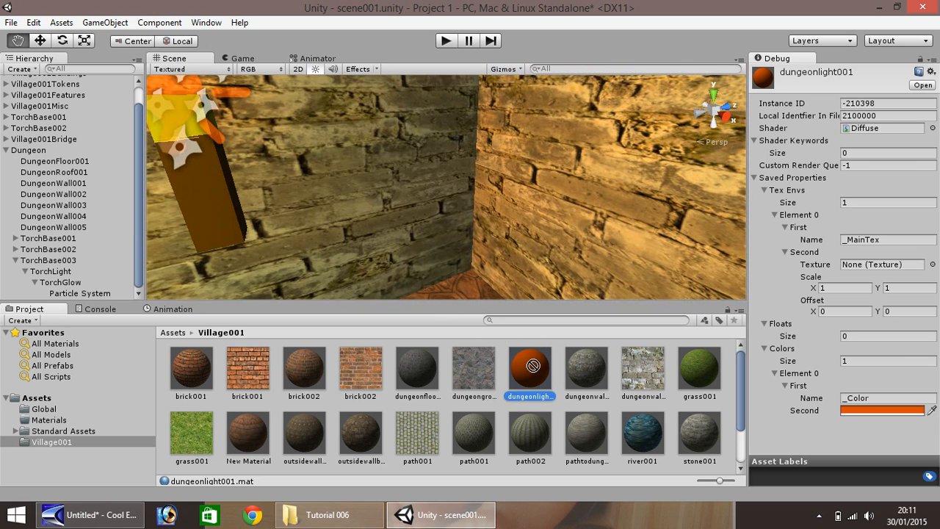
pyautogui.click(59, 285)
pyautogui.click(46, 270)
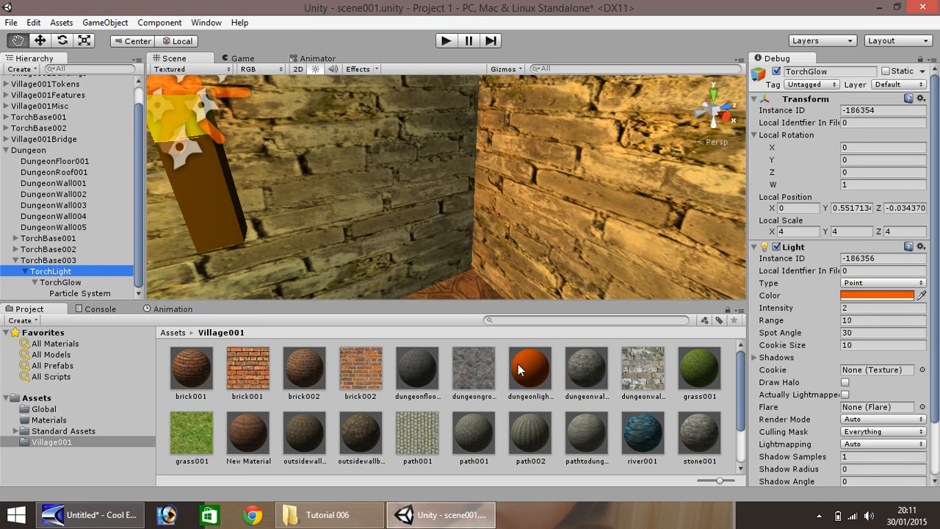
pyautogui.moveTo(517, 364); pyautogui.dragTo(63, 273)
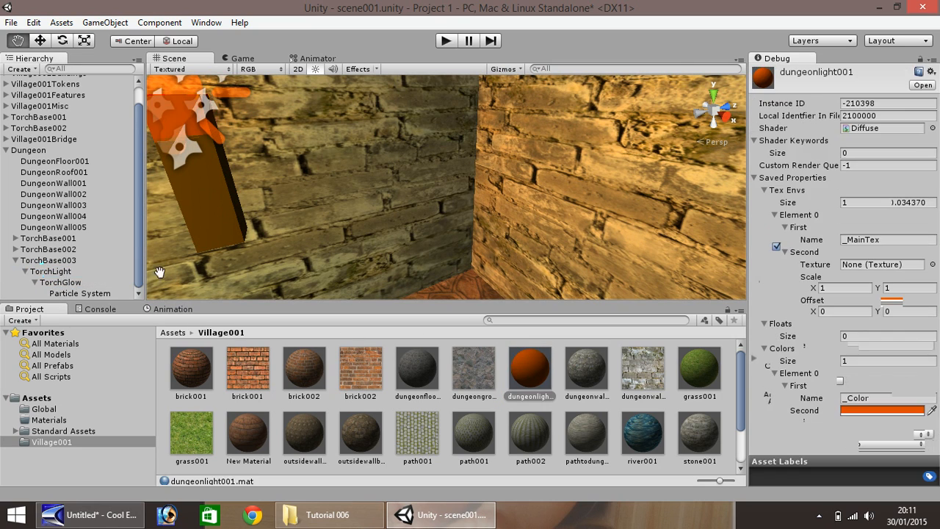
pyautogui.scroll(-3, 416, 97)
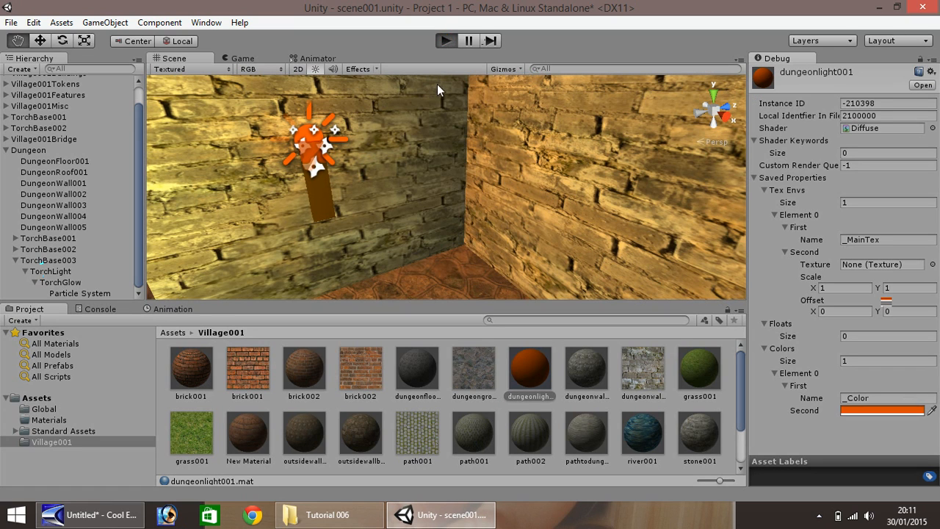
pyautogui.hotkey('ctrl', 'p')
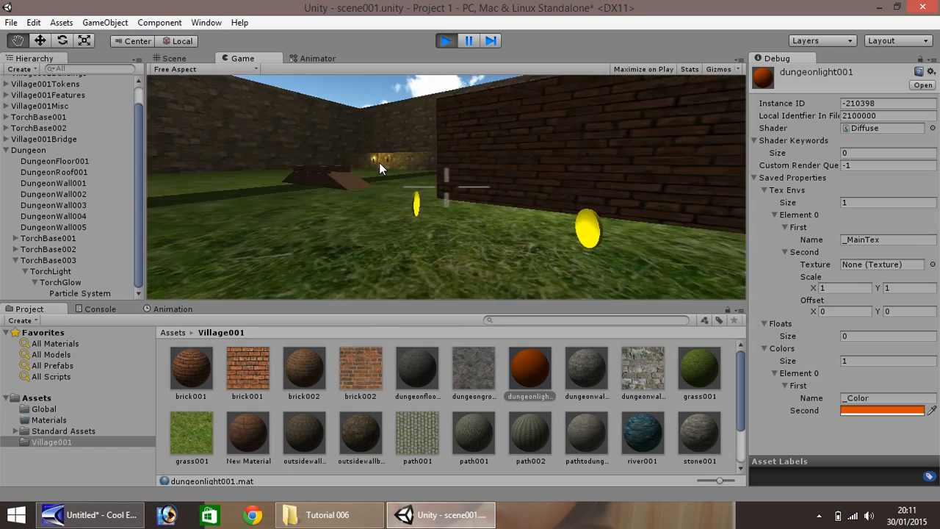
pyautogui.press('w')
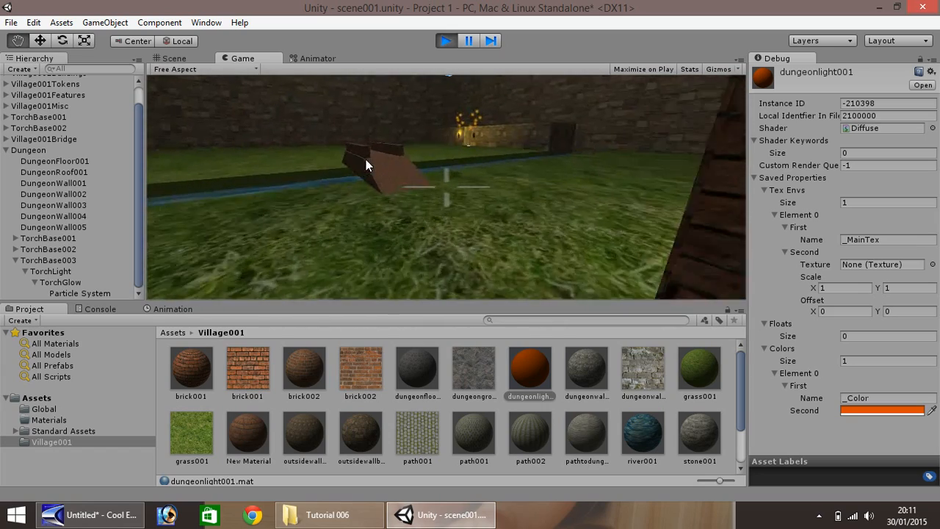
pyautogui.press('w')
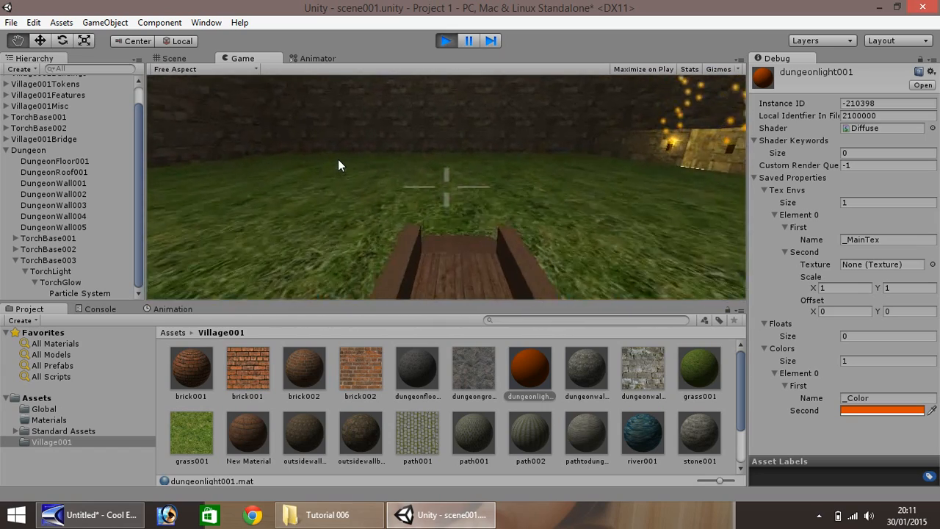
pyautogui.press('w')
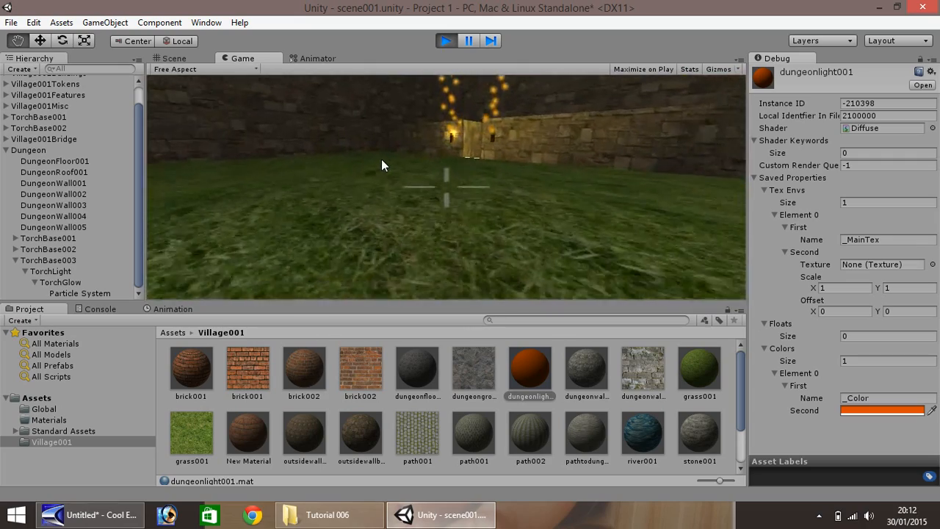
pyautogui.press('w')
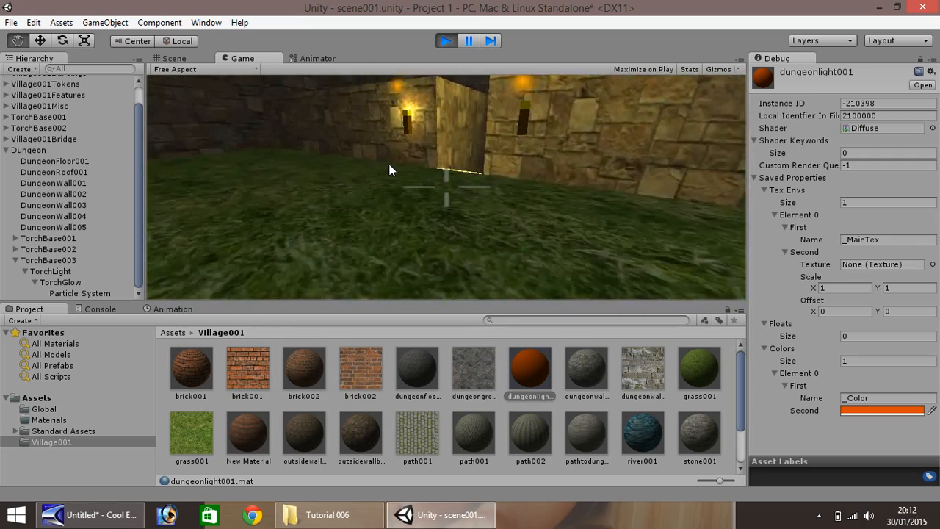
pyautogui.press('w')
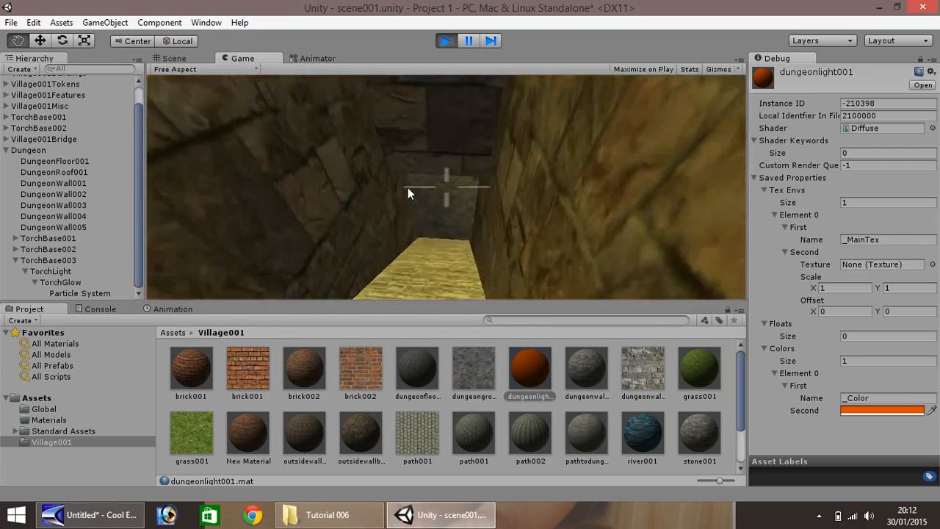
pyautogui.press('w')
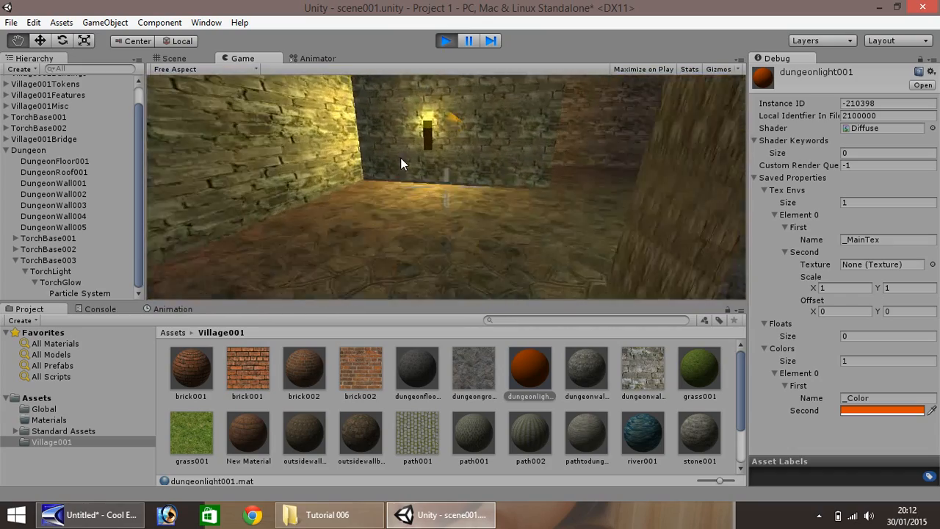
pyautogui.press('w')
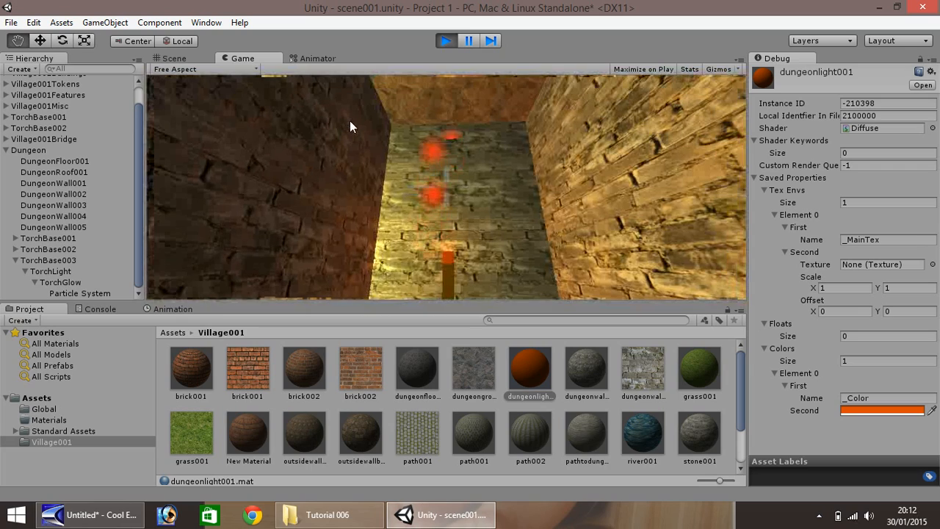
pyautogui.press('w')
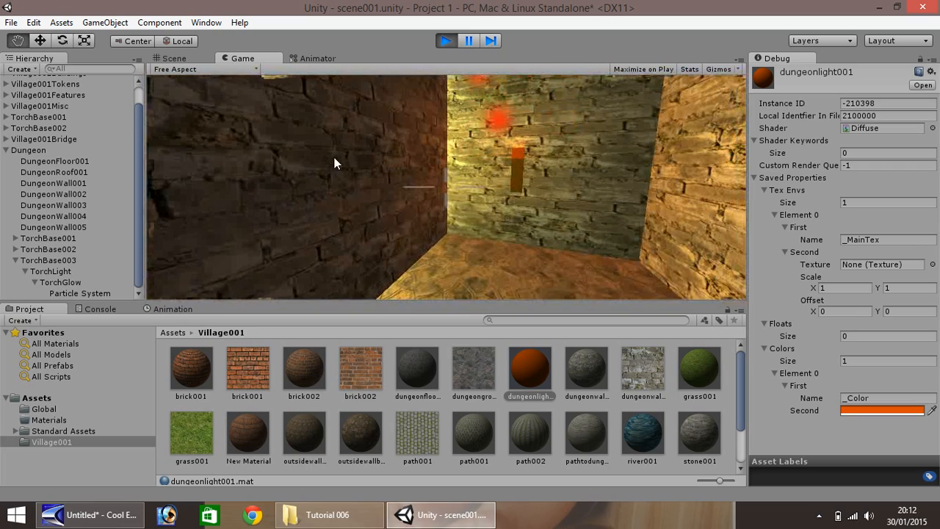
pyautogui.press('w')
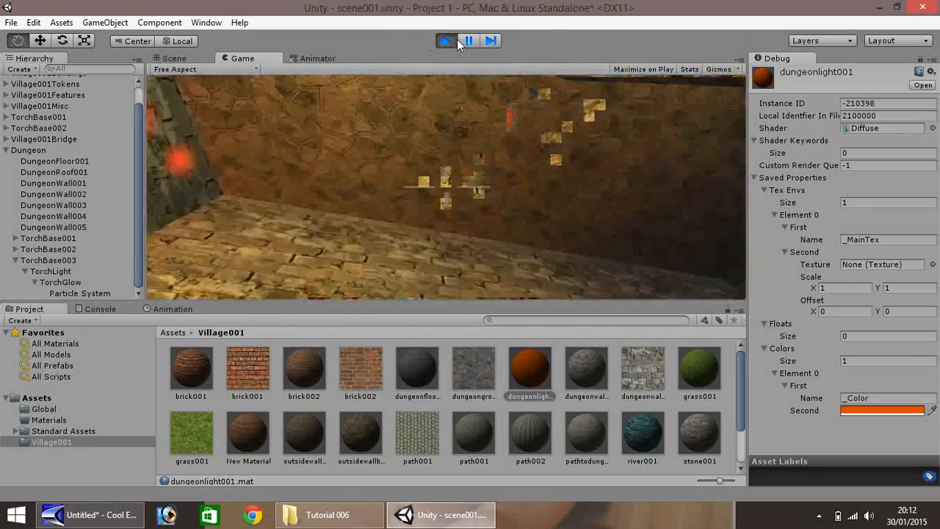
pyautogui.click(446, 40)
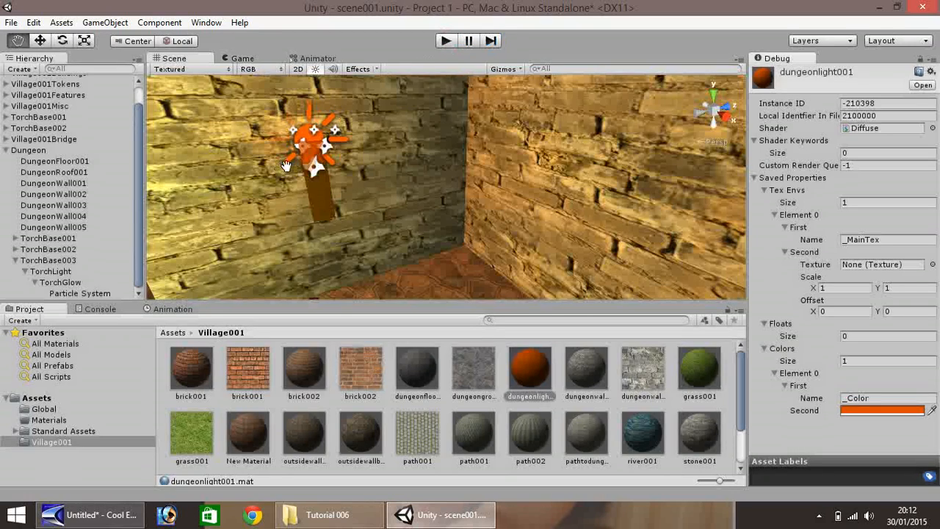
# Zoom out and pan the Scene view from the torch corner down to the grass floor
pyautogui.scroll(-2, 278, 160)
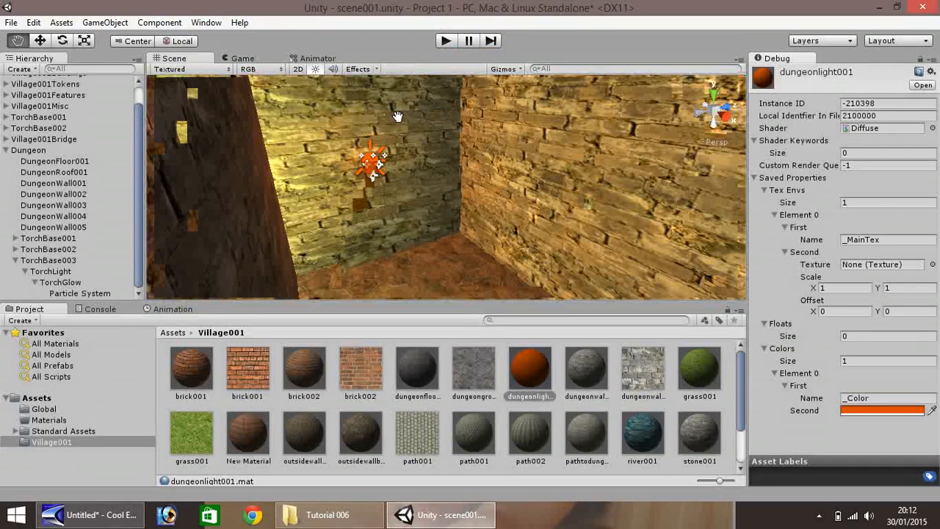
pyautogui.scroll(-6, 335, 208)
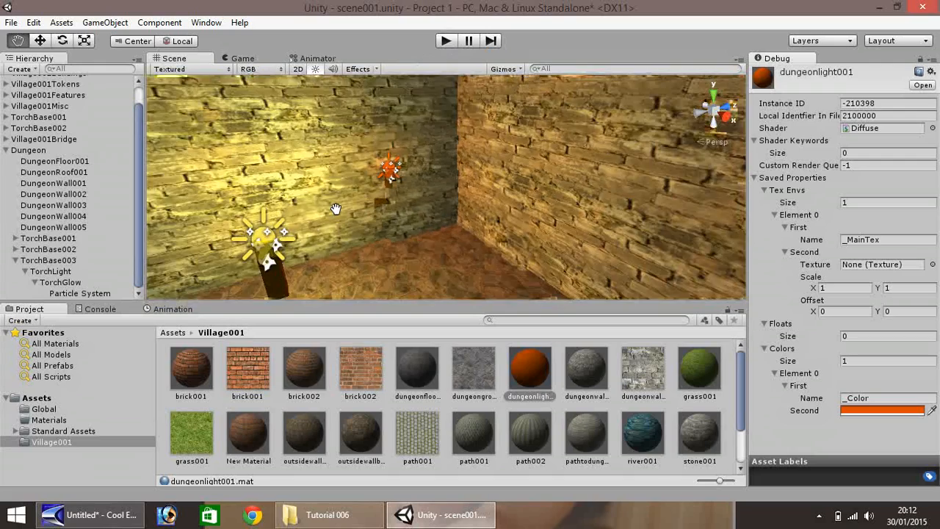
pyautogui.scroll(-1, 448, 214)
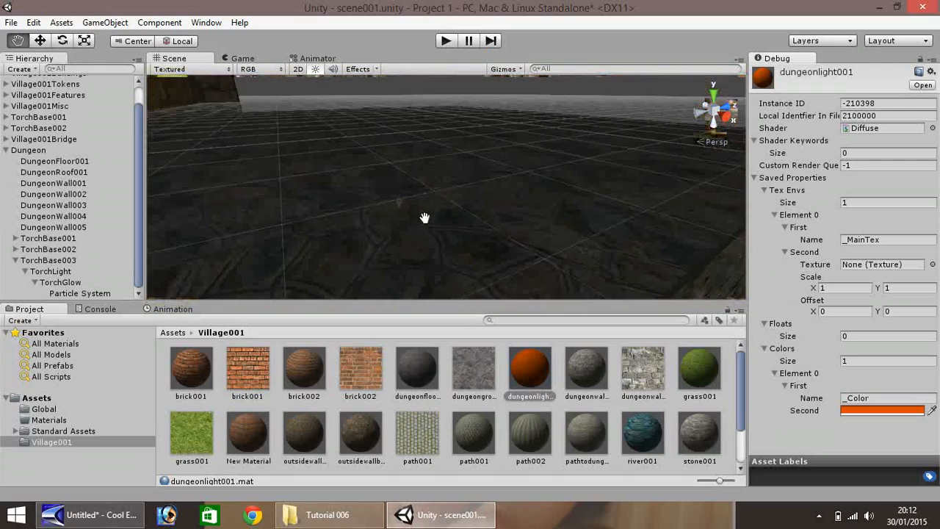
pyautogui.scroll(3, 421, 218)
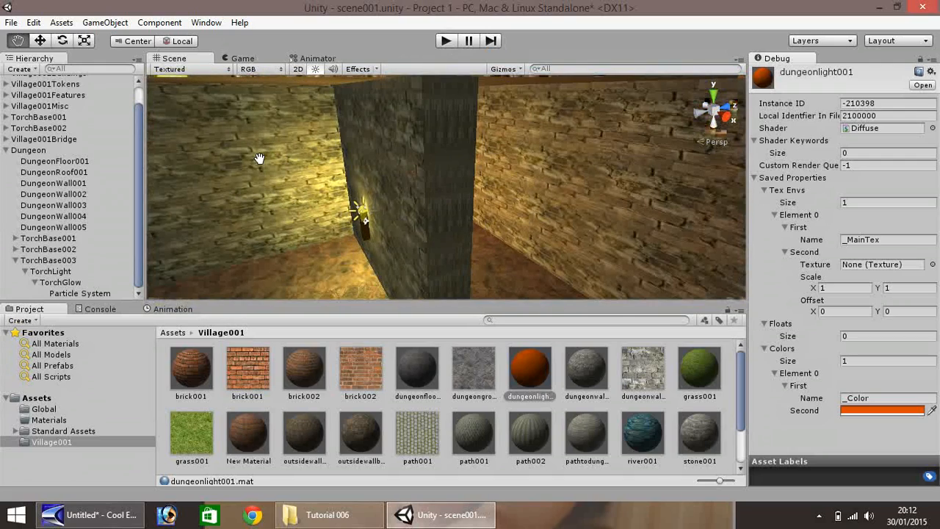
pyautogui.moveTo(260, 160); pyautogui.dragTo(386, 130)
pyautogui.scroll(3, 386, 130)
pyautogui.scroll(-3, 358, 130)
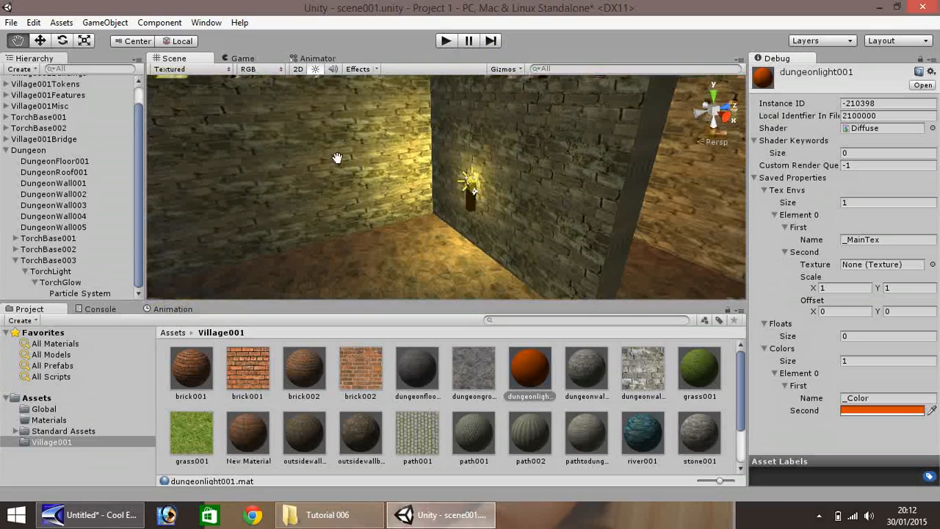
pyautogui.moveTo(245, 211); pyautogui.dragTo(422, 183)
pyautogui.scroll(-3, 406, 183)
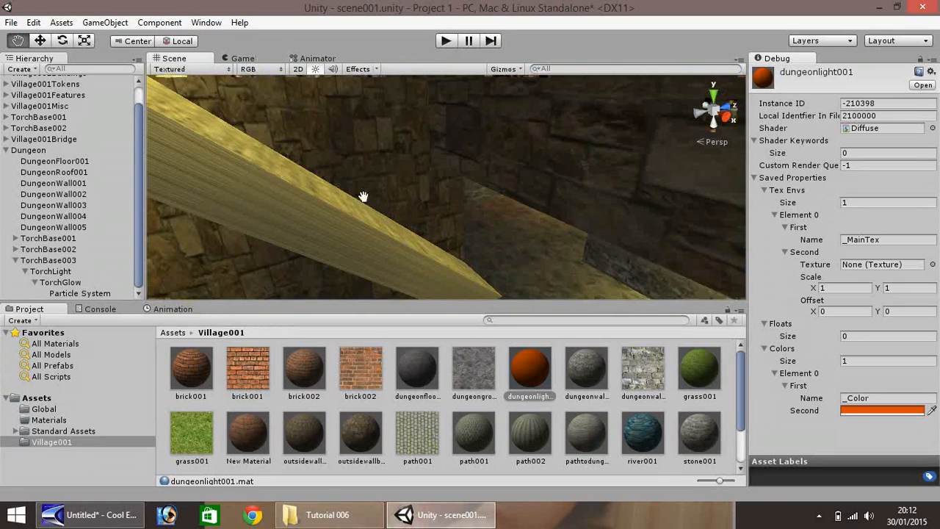
pyautogui.moveTo(286, 145); pyautogui.dragTo(436, 202)
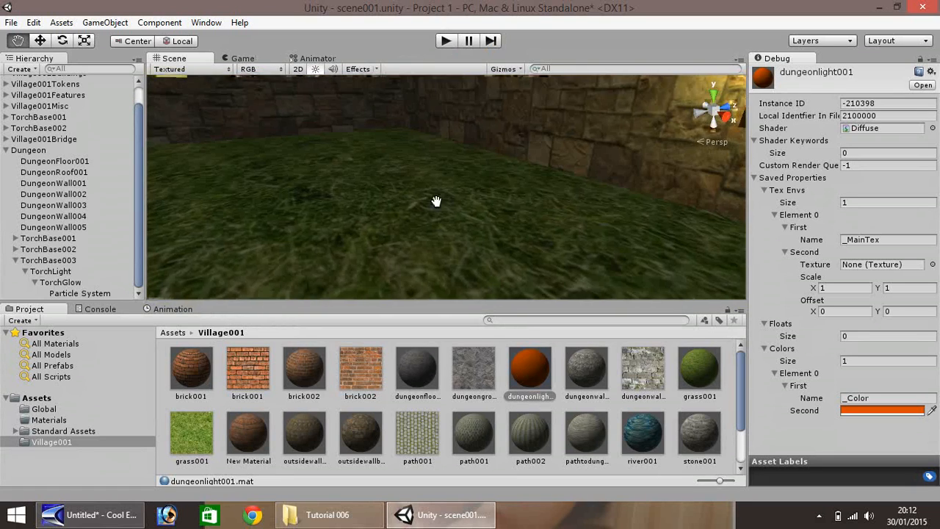
pyautogui.scroll(-5, 357, 187)
# Clear the dungeonlight material selection and pan the Scene view to the river and wooden bridge
pyautogui.click(42, 42)
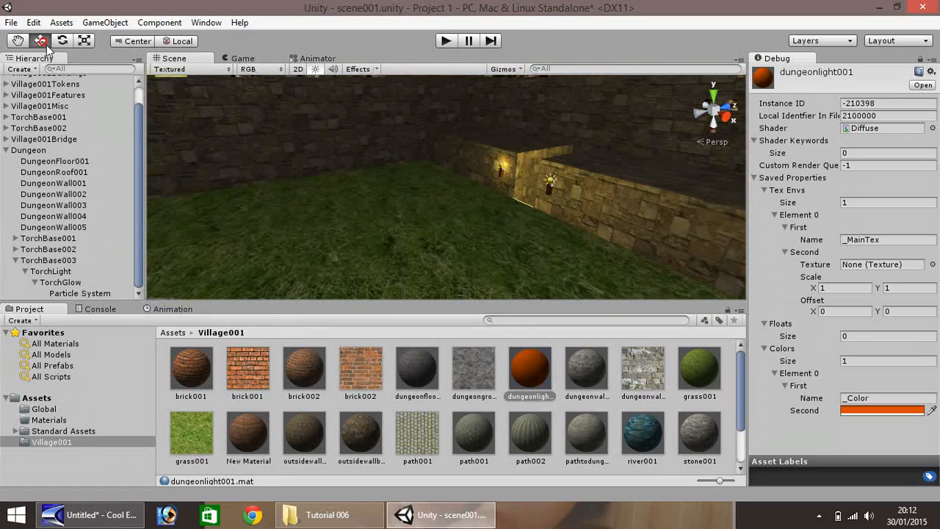
pyautogui.click(425, 224)
pyautogui.scroll(-4, 356, 194)
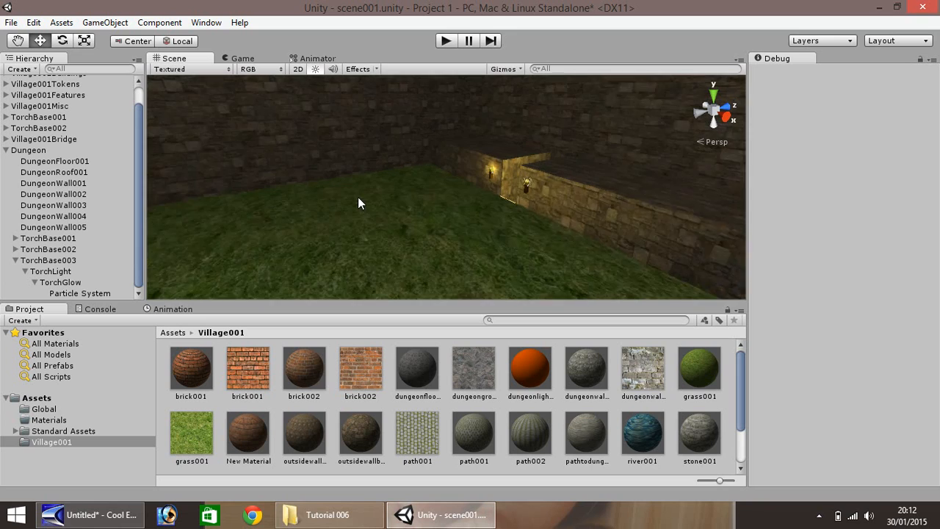
pyautogui.scroll(-2, 351, 206)
pyautogui.click(19, 41)
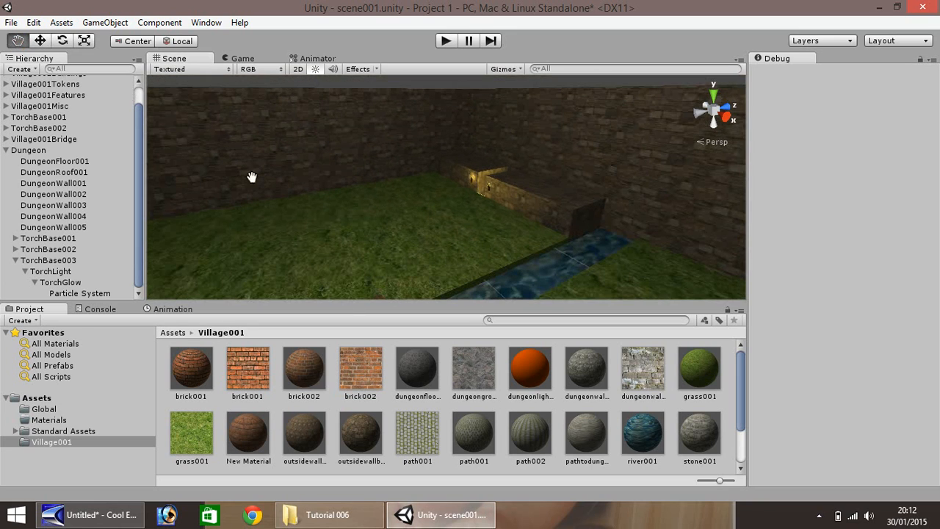
pyautogui.moveTo(384, 240); pyautogui.dragTo(419, 202)
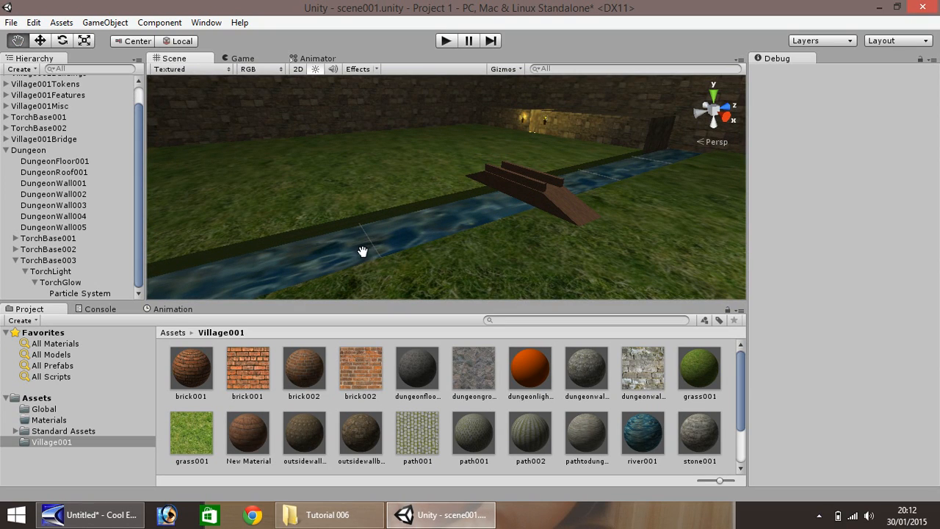
# Collapse the Dungeon group in the Hierarchy and bring the Tutorial 006 folder forward
pyautogui.click(6, 151)
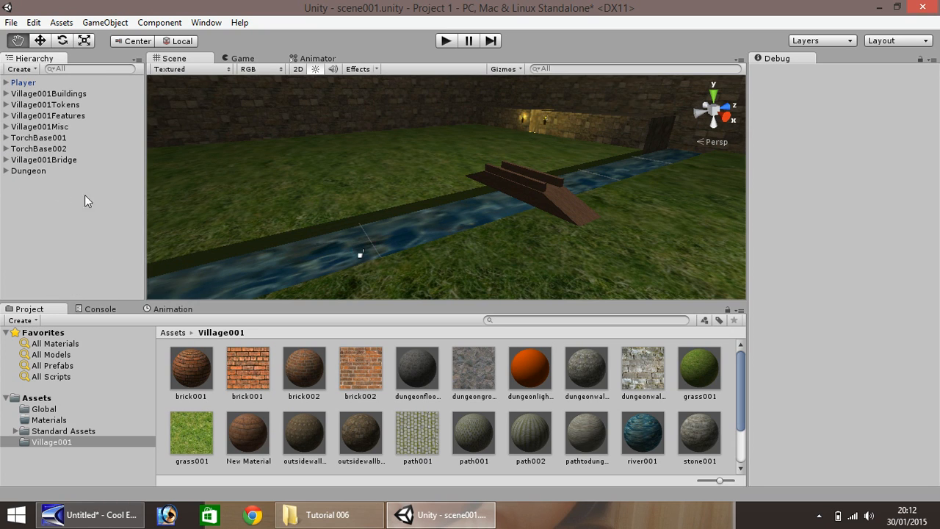
pyautogui.scroll(-5, 367, 207)
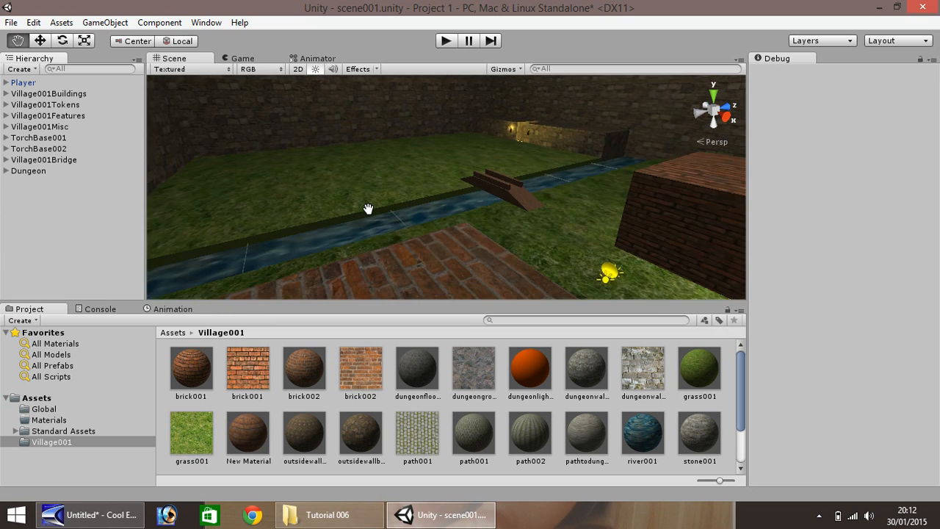
pyautogui.scroll(5, 367, 207)
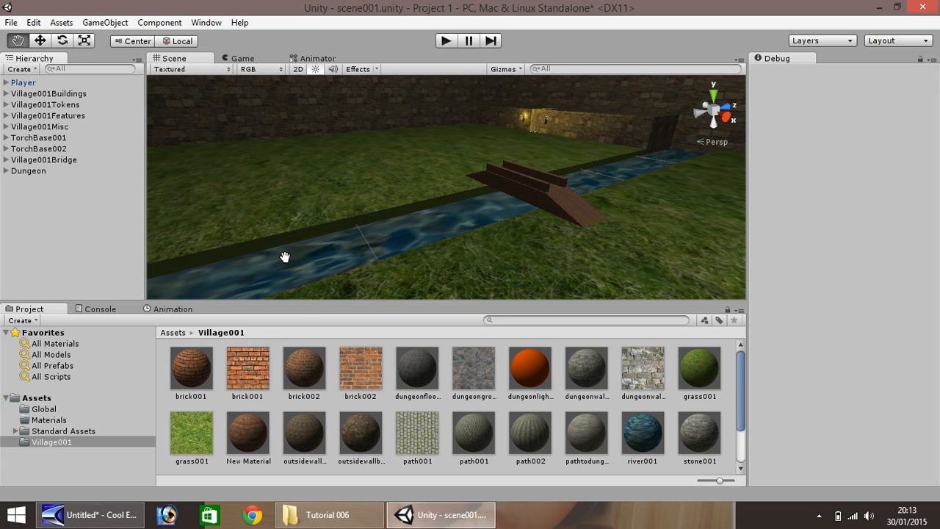
pyautogui.click(332, 514)
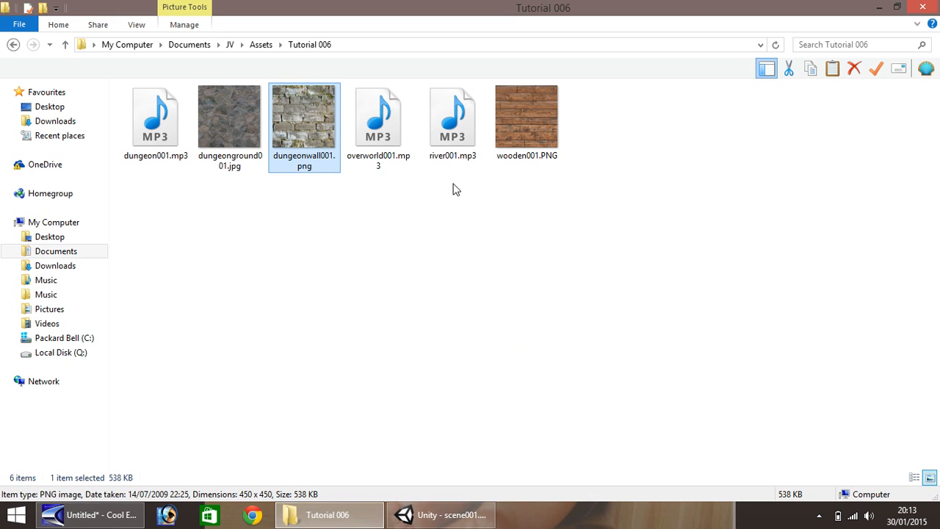
# Drag river001.mp3 from the Tutorial 006 folder into Unity's Village001 assets
pyautogui.moveTo(455, 118); pyautogui.dragTo(444, 461)
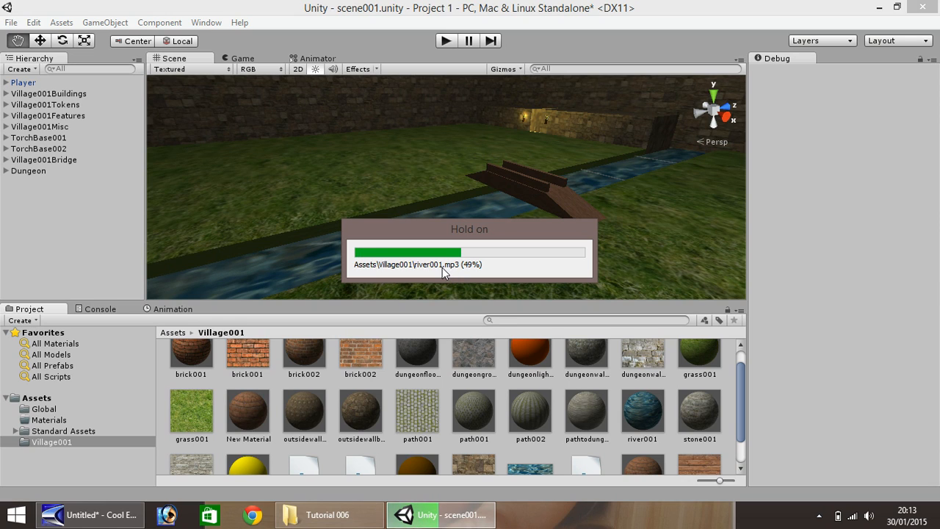
# Turn up the system volume while river001 finishes importing into the Village001 assets
pyautogui.press('XF86AudioRaiseVolume')
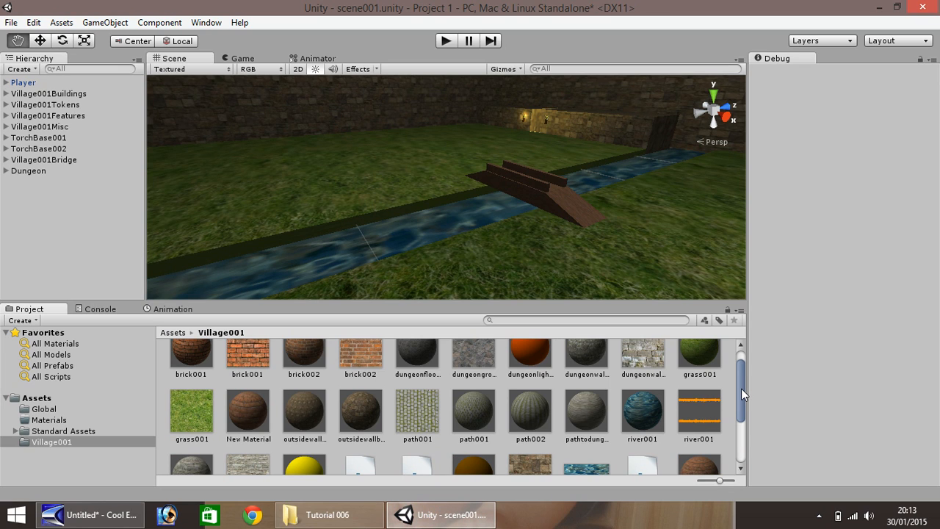
pyautogui.moveTo(741, 388); pyautogui.dragTo(741, 408)
# Select the River object and add an Audio Source component to it
pyautogui.press('w')
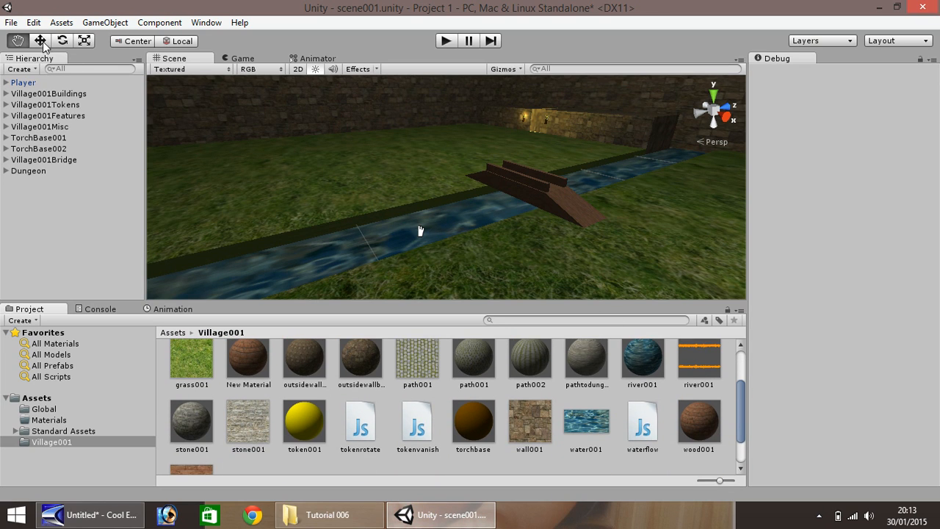
pyautogui.click(409, 233)
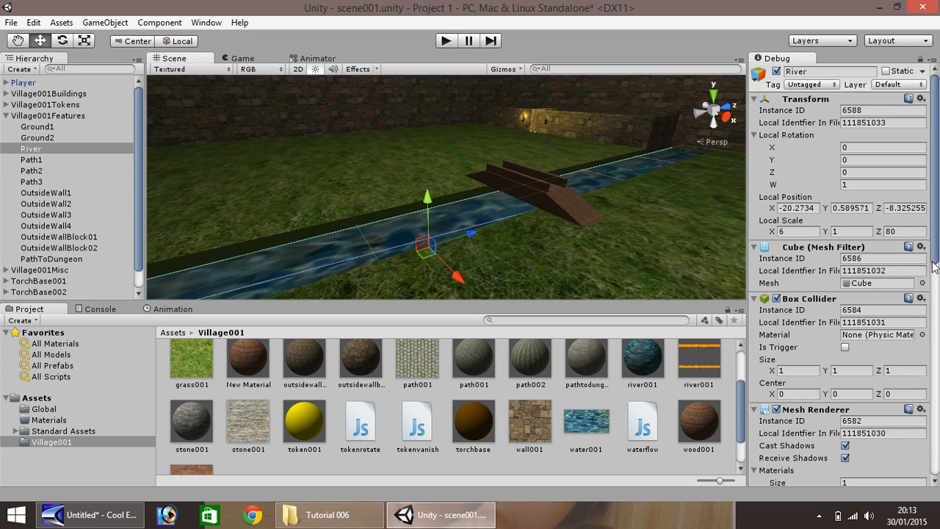
pyautogui.moveTo(936, 231); pyautogui.dragTo(916, 492)
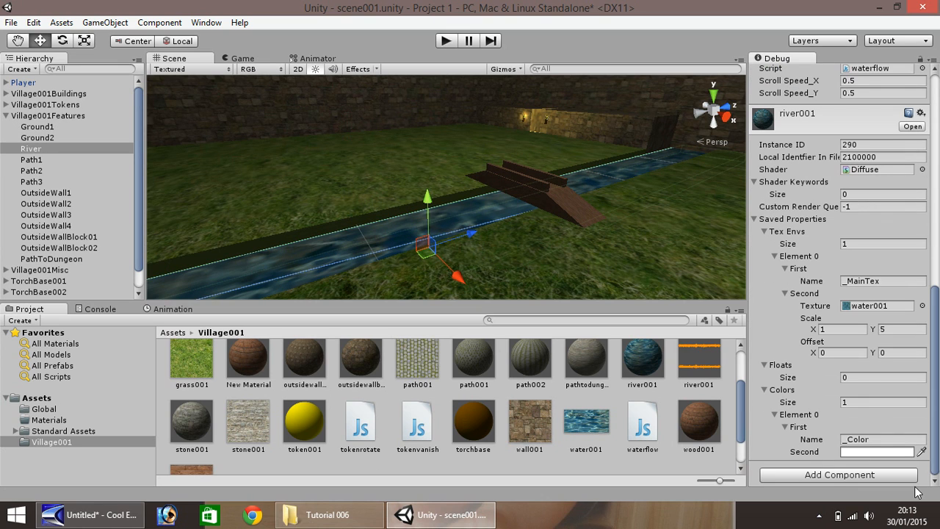
pyautogui.click(826, 476)
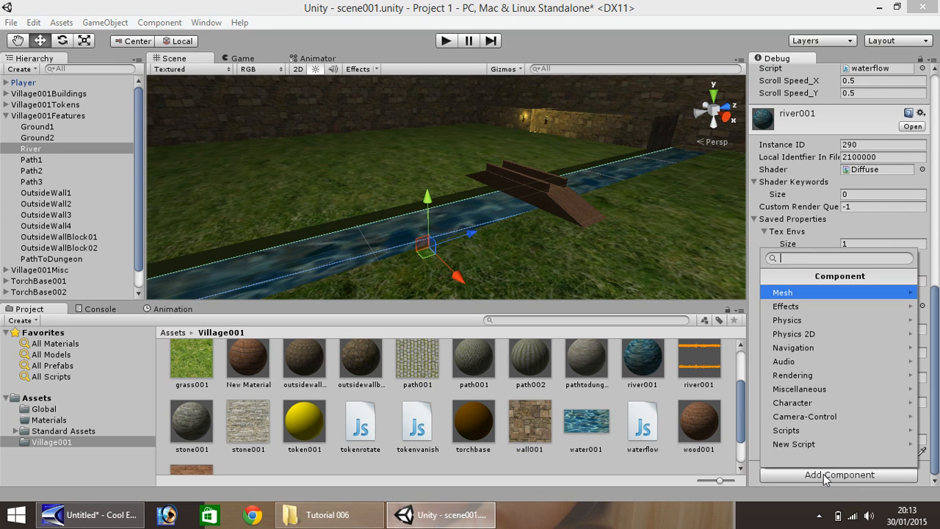
pyautogui.click(796, 361)
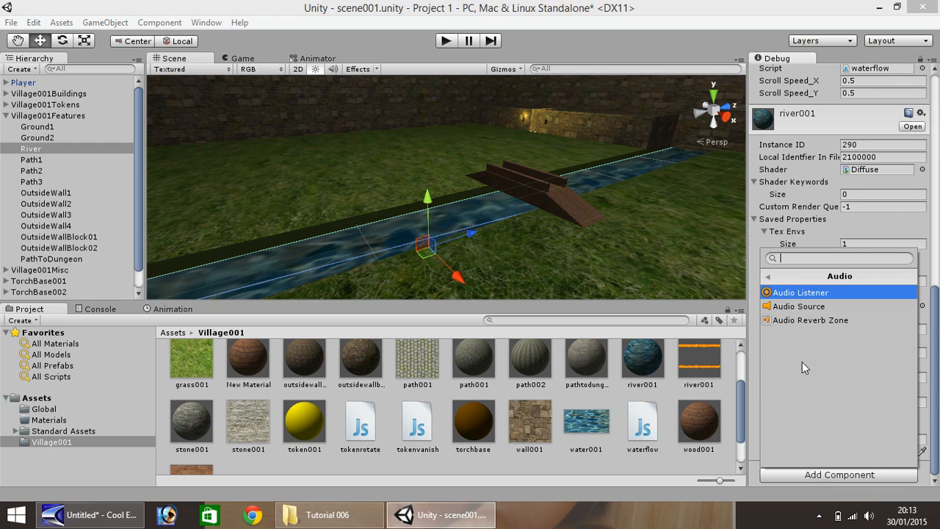
pyautogui.click(807, 308)
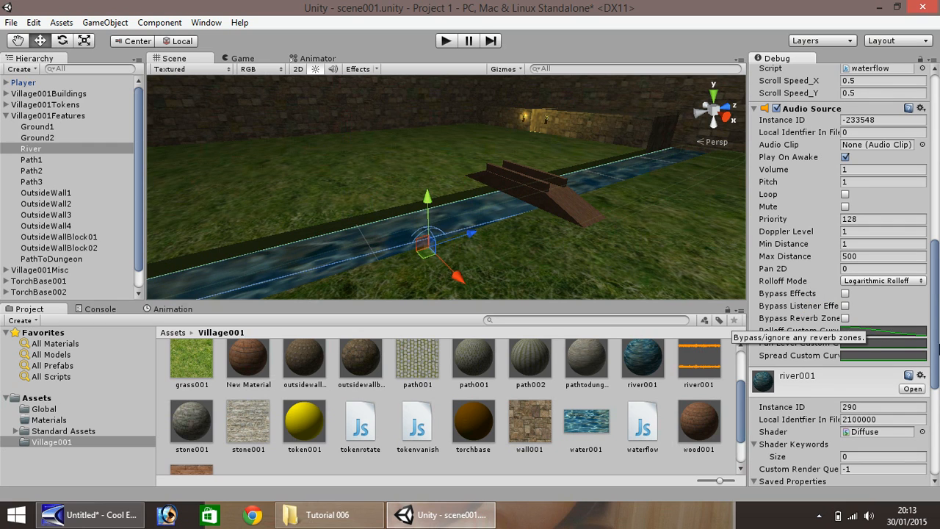
# Assign the river001 clip to River's Audio Source and start a play-test
pyautogui.moveTo(934, 352); pyautogui.dragTo(934, 297)
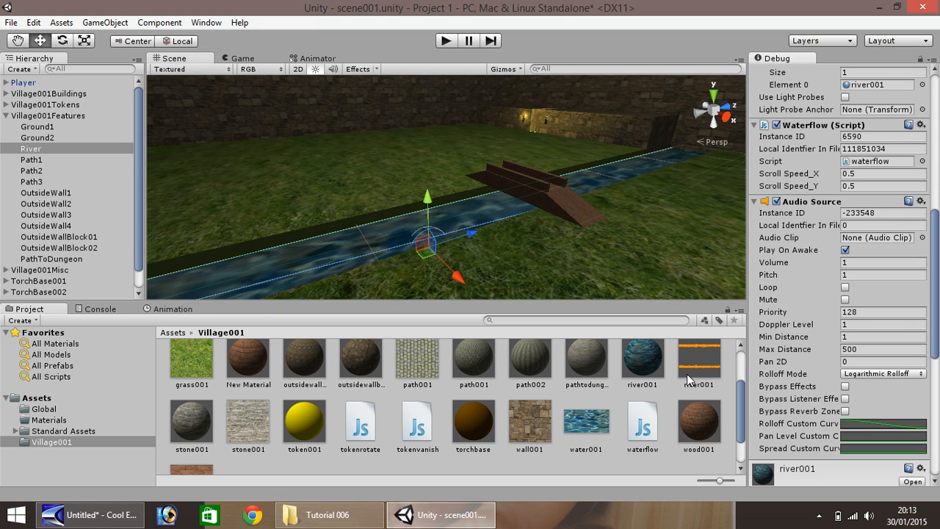
pyautogui.moveTo(698, 363); pyautogui.dragTo(874, 238)
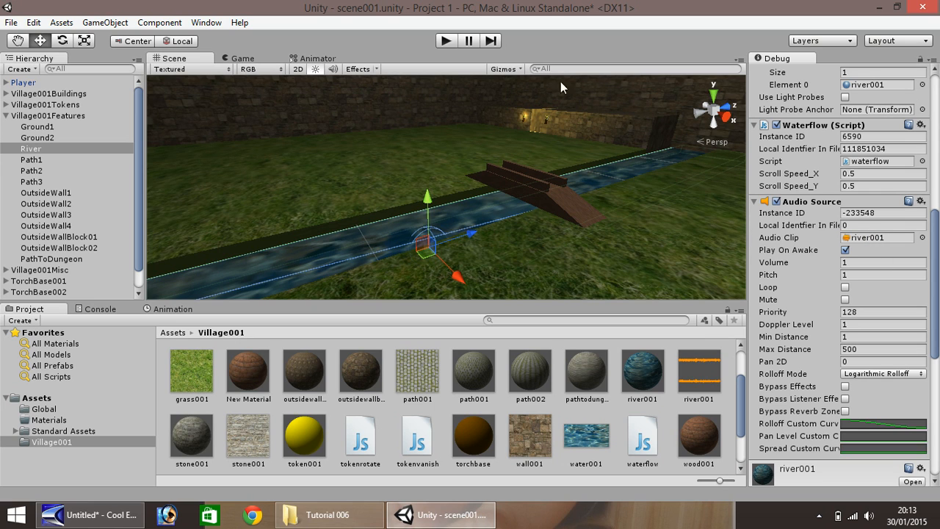
pyautogui.click(446, 42)
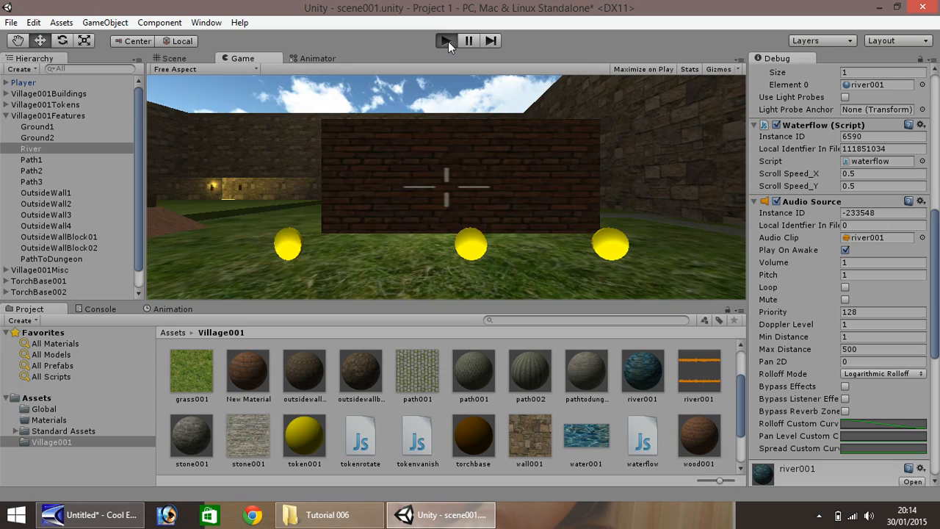
pyautogui.press('w')
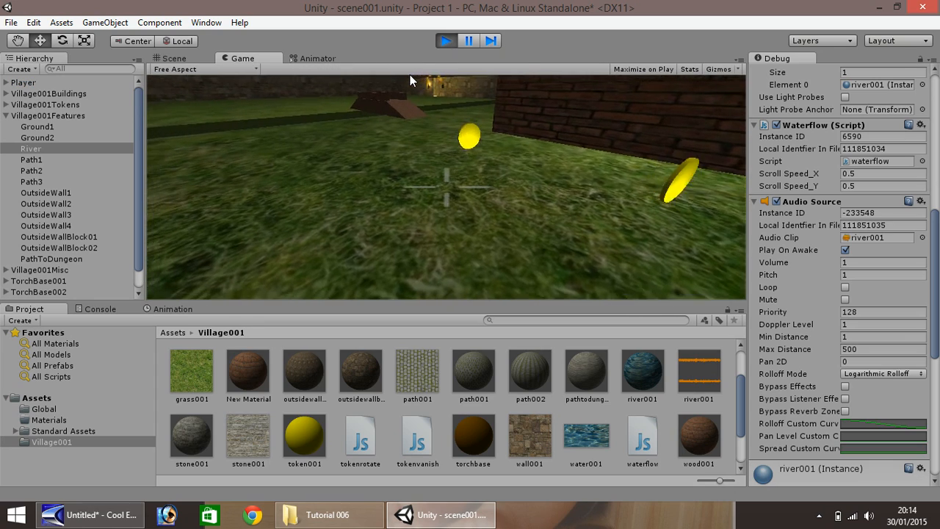
pyautogui.press('w')
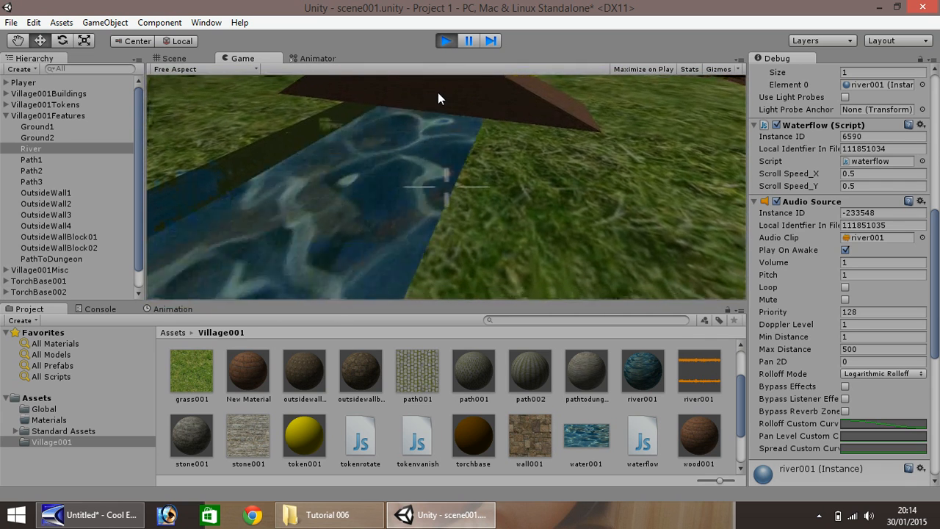
pyautogui.click(446, 42)
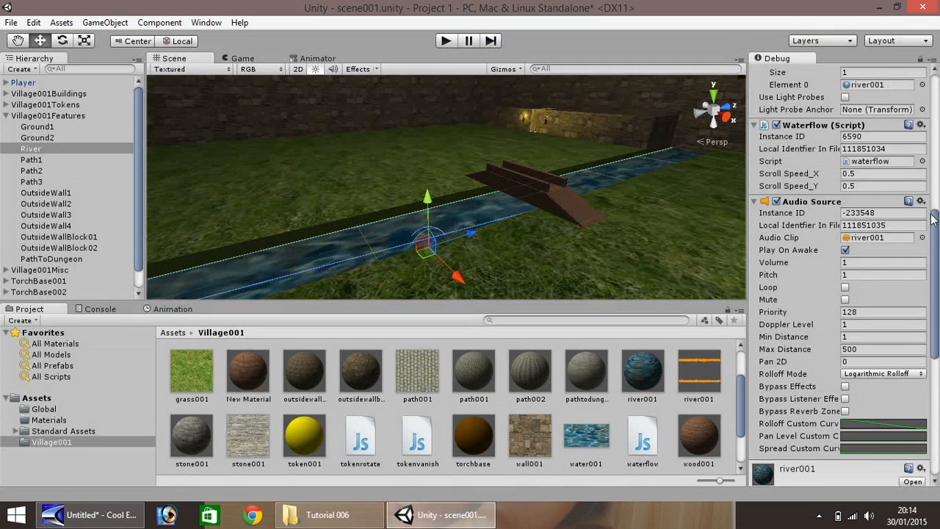
# Zoom out the scene, collapse Village001Features, and open the GameObject menu
pyautogui.moveTo(935, 242); pyautogui.dragTo(936, 262)
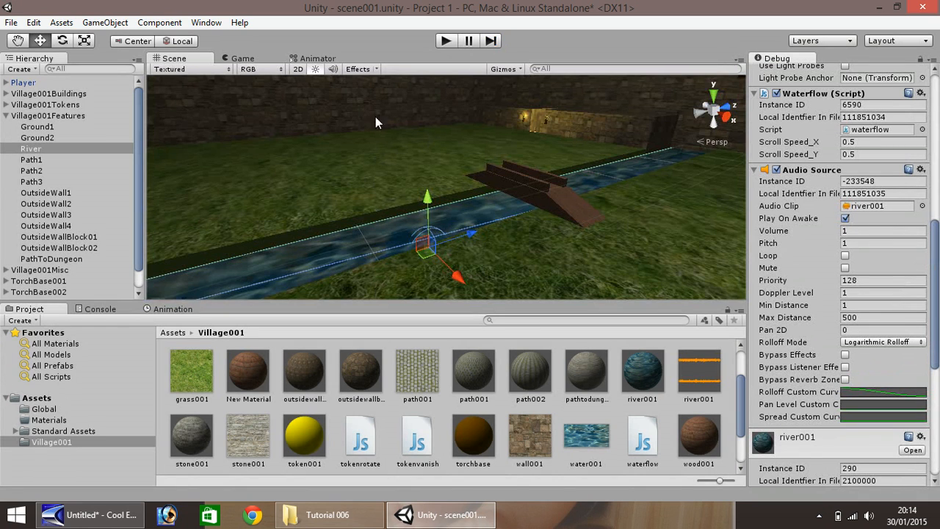
pyautogui.scroll(-3, 422, 198)
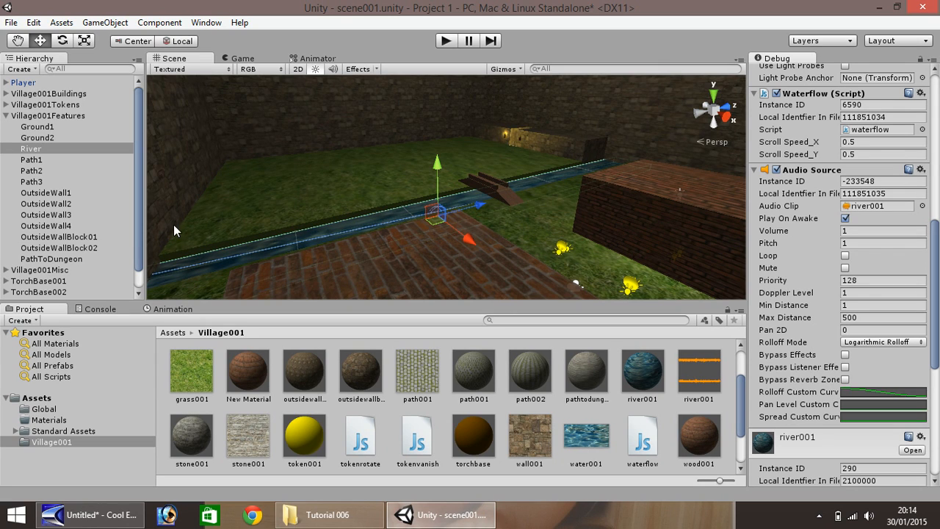
pyautogui.click(6, 116)
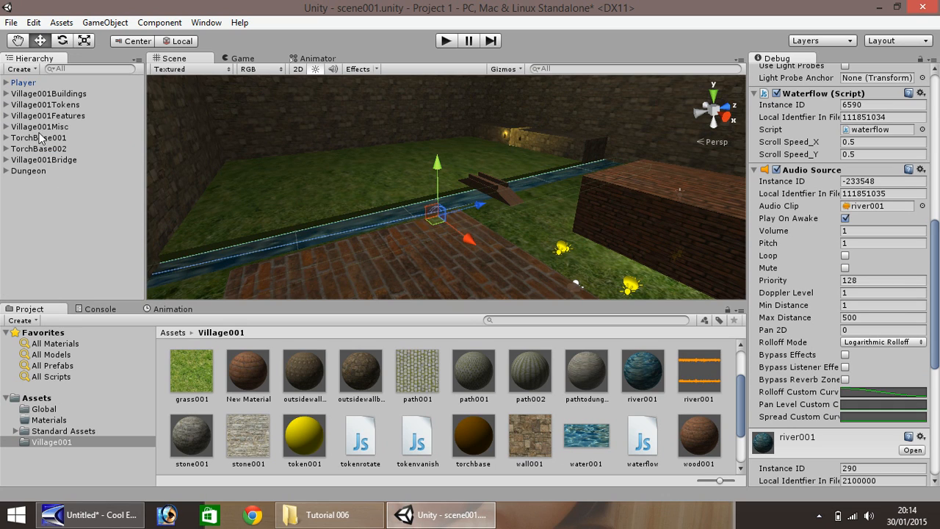
pyautogui.click(104, 23)
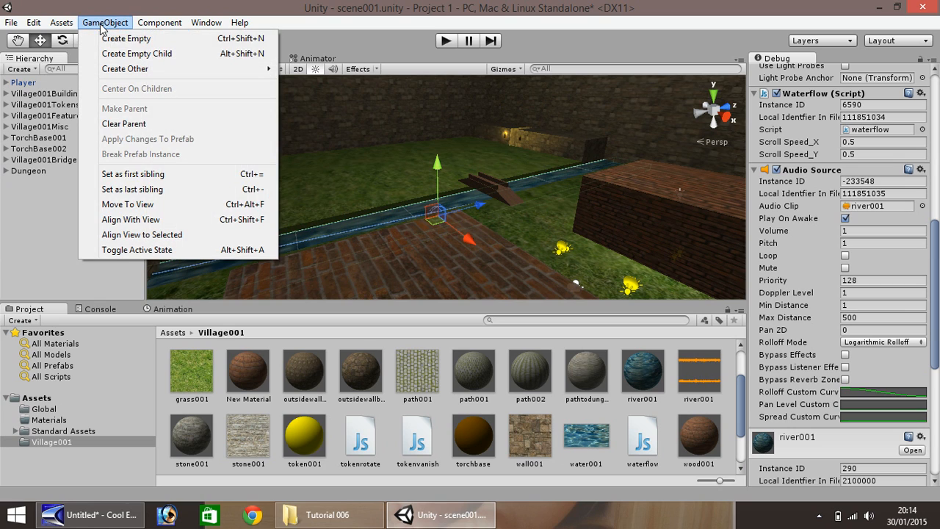
# Create an empty GameObject beside the brick building and rename it VillageAudio001
pyautogui.click(109, 36)
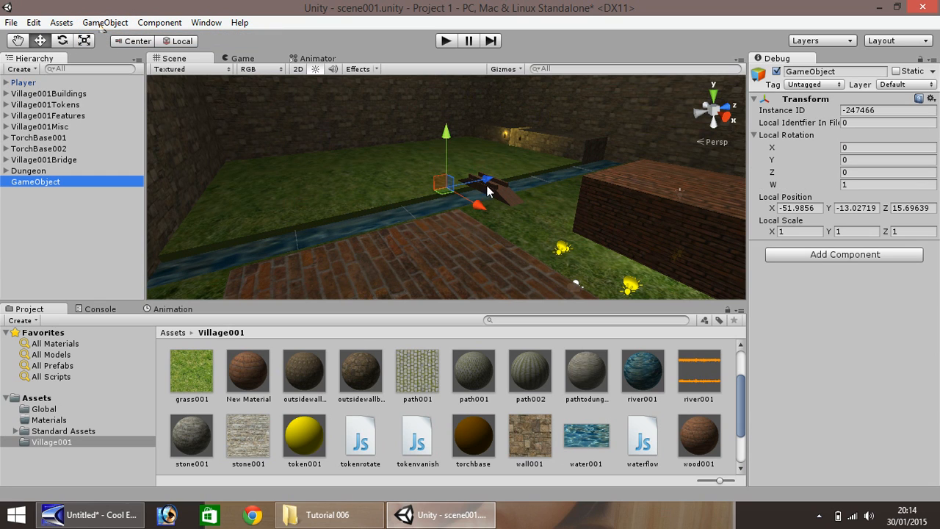
pyautogui.moveTo(475, 205); pyautogui.dragTo(606, 215)
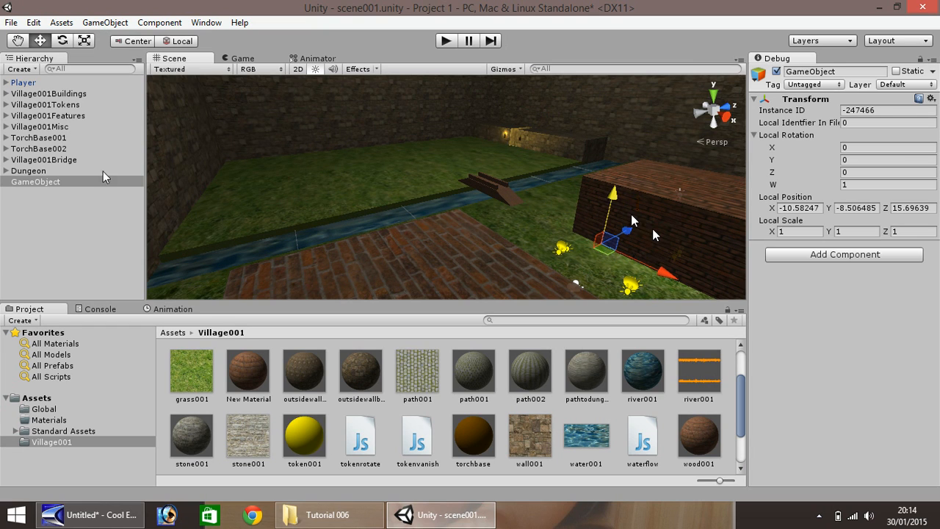
pyautogui.rightClick(52, 183)
pyautogui.click(84, 228)
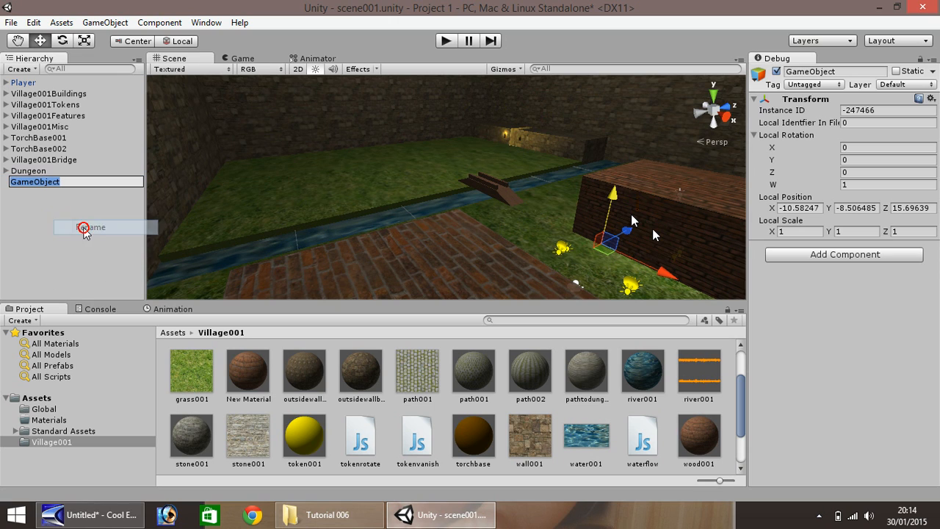
pyautogui.write('Vill')
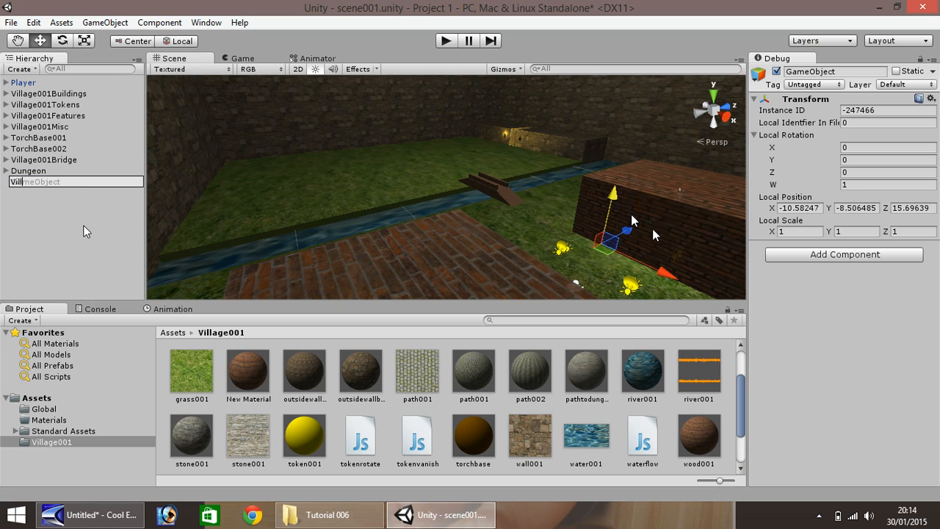
pyautogui.write('ageAudio001')
# Confirm the VillageAudio001 name, add an Audio Source to it, and return to the Tutorial 006 folder
pyautogui.press('Return')
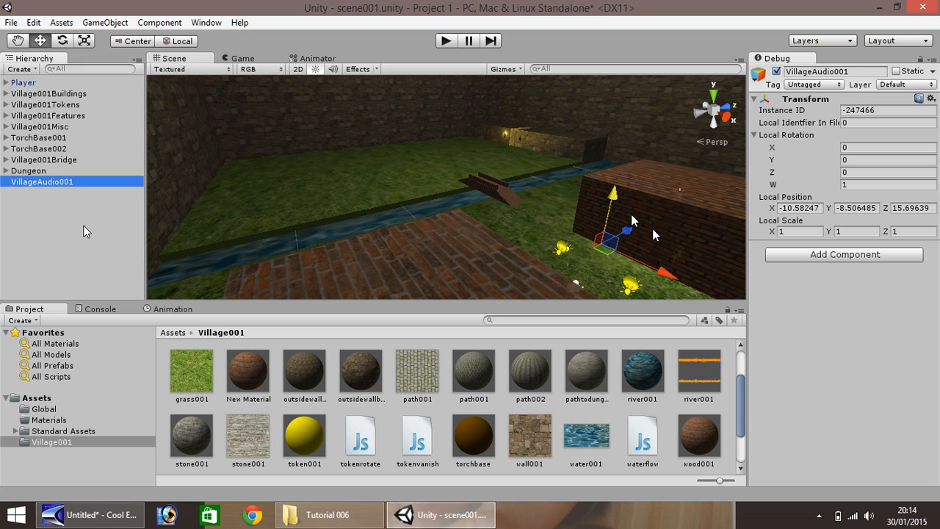
pyautogui.click(813, 257)
pyautogui.click(804, 376)
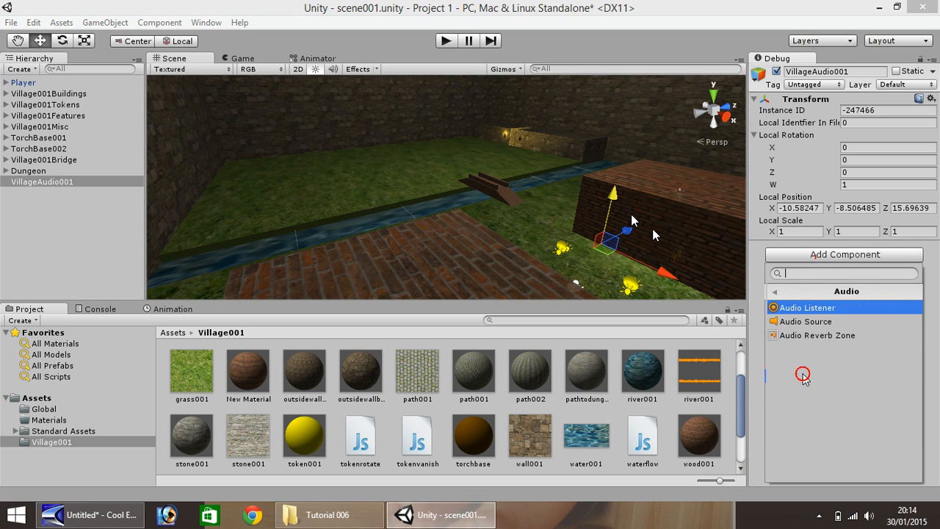
pyautogui.click(804, 322)
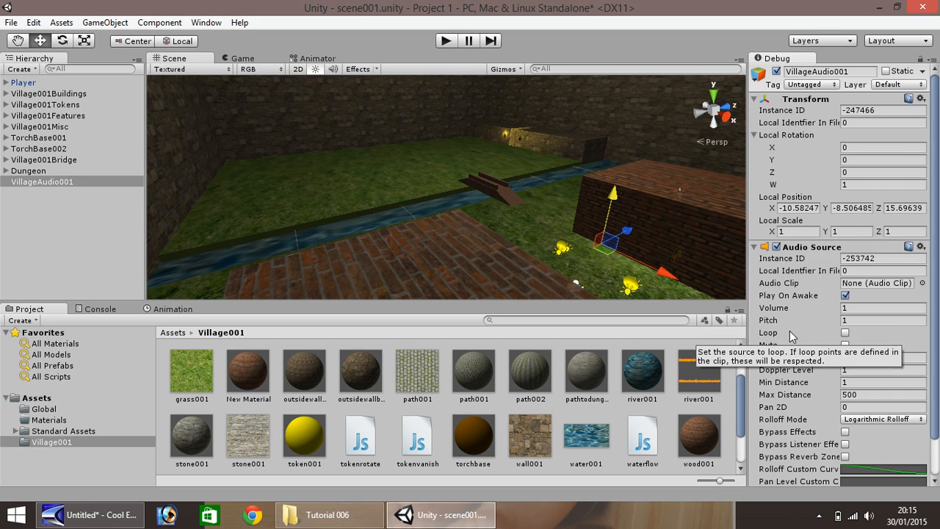
pyautogui.click(328, 514)
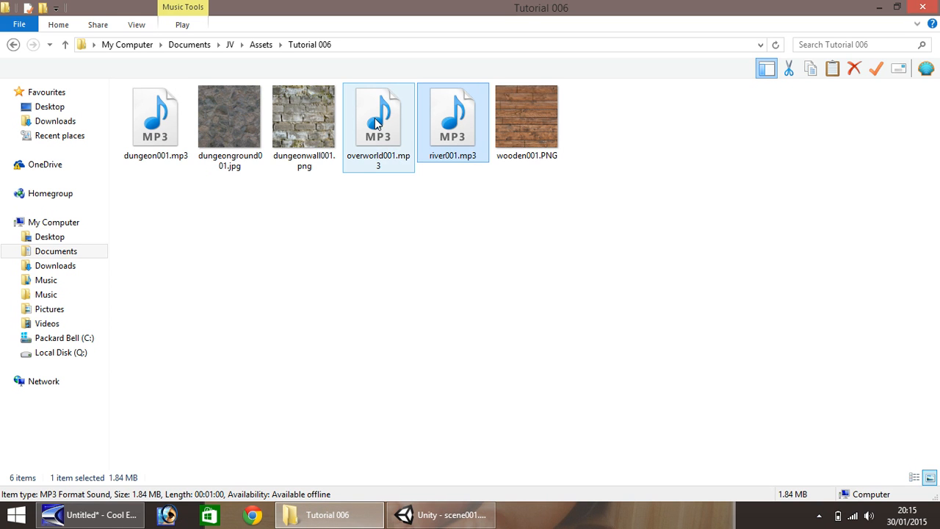
# Drag overworld001.mp3 from the Tutorial 006 folder into the Village001 assets
pyautogui.moveTo(376, 125); pyautogui.dragTo(440, 434)
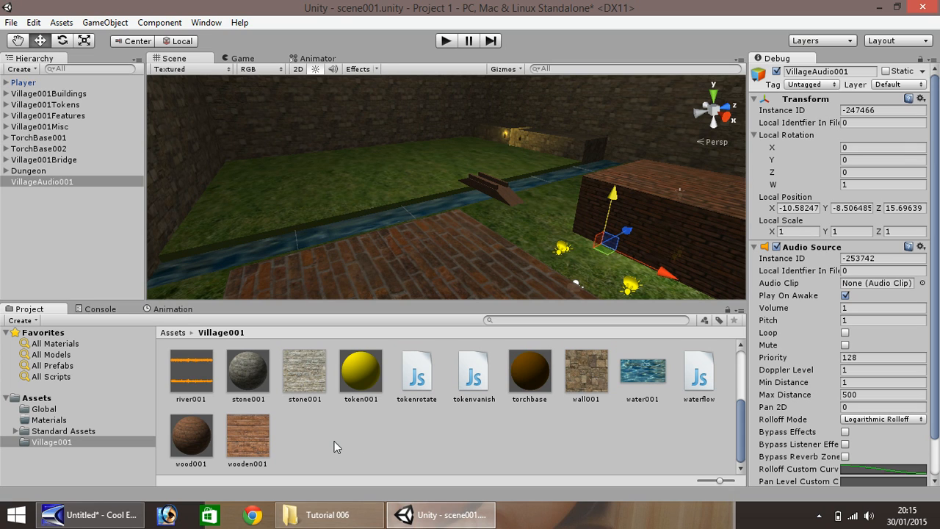
# Set overworld001 as VillageAudio001's Audio Clip and start the game to test it
pyautogui.scroll(3, 492, 441)
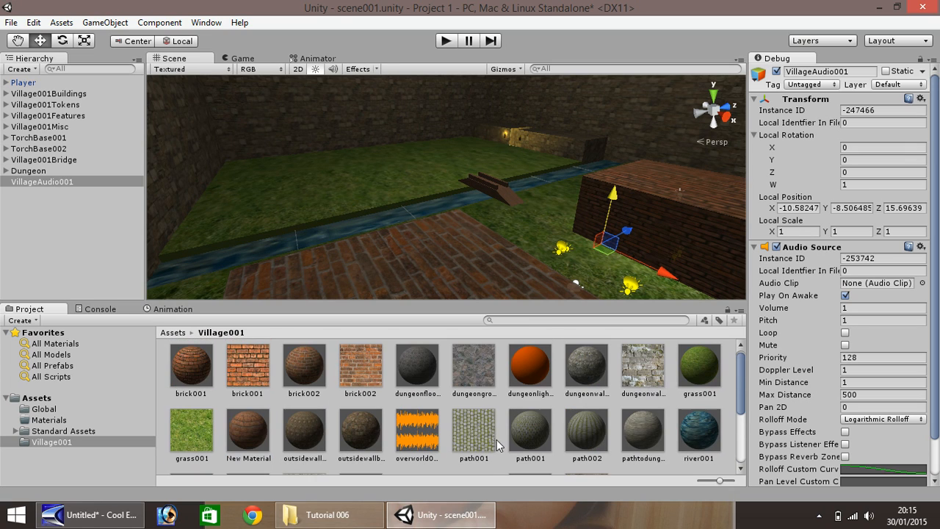
pyautogui.click(443, 447)
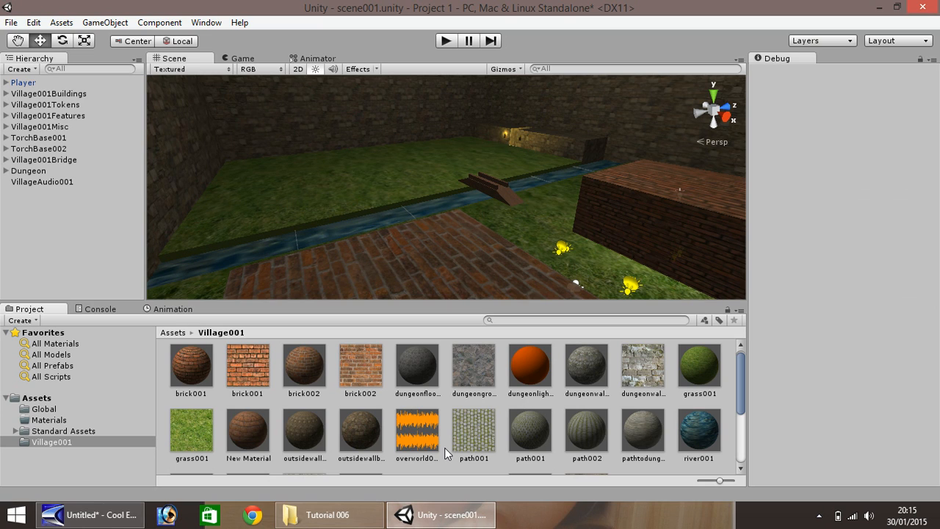
pyautogui.click(59, 182)
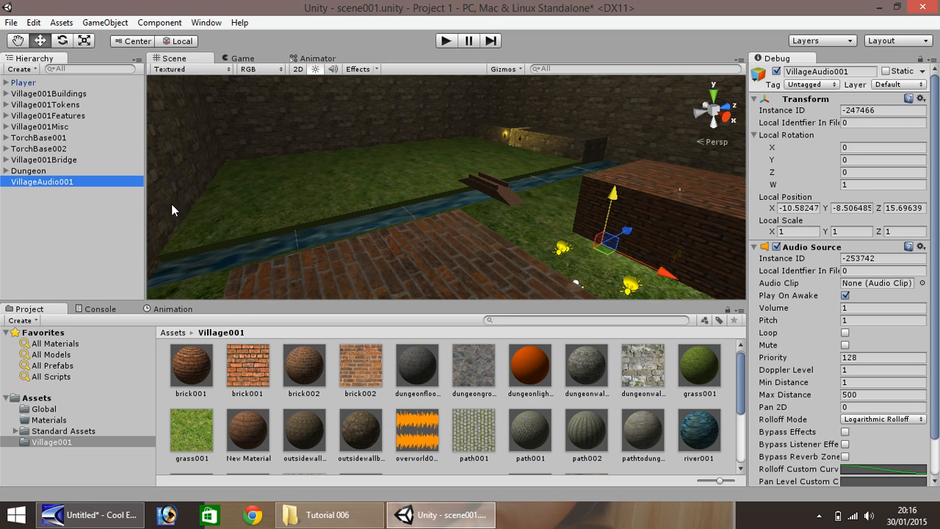
pyautogui.moveTo(933, 323); pyautogui.dragTo(933, 367)
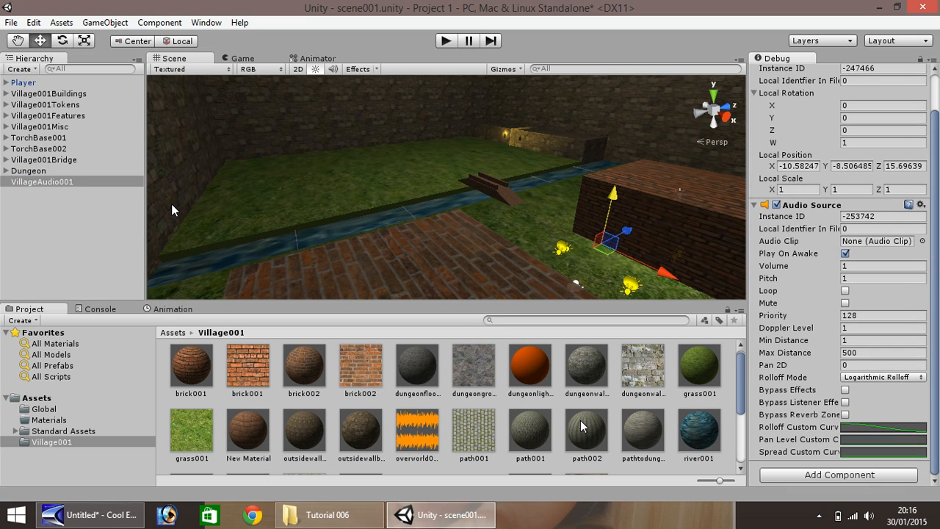
pyautogui.moveTo(411, 433); pyautogui.dragTo(893, 244)
pyautogui.click(447, 41)
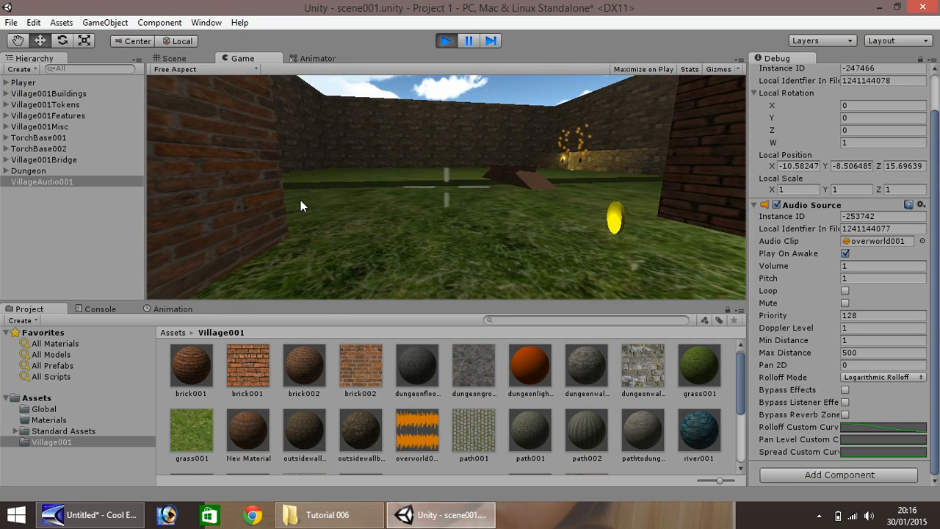
# Walk the player past the coins and bridge into the dungeon corridor, then stop the game
pyautogui.press('w')
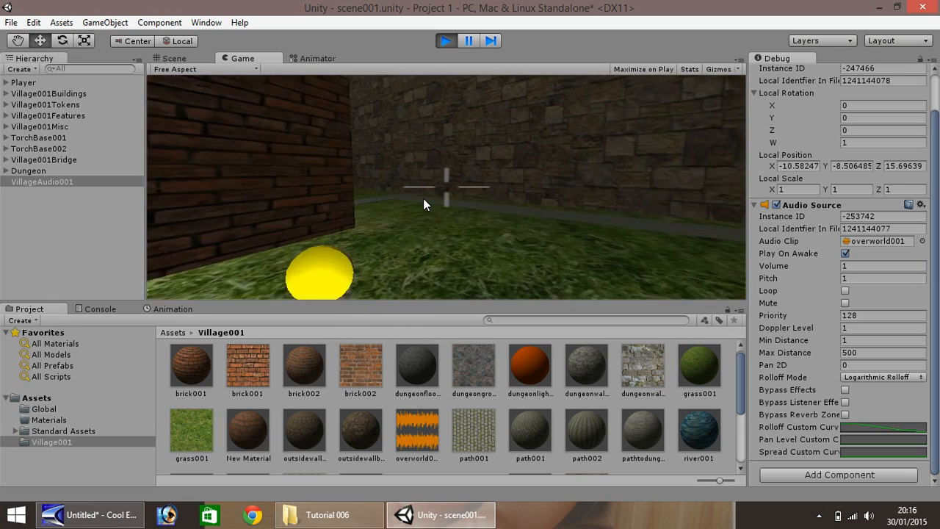
pyautogui.press('w')
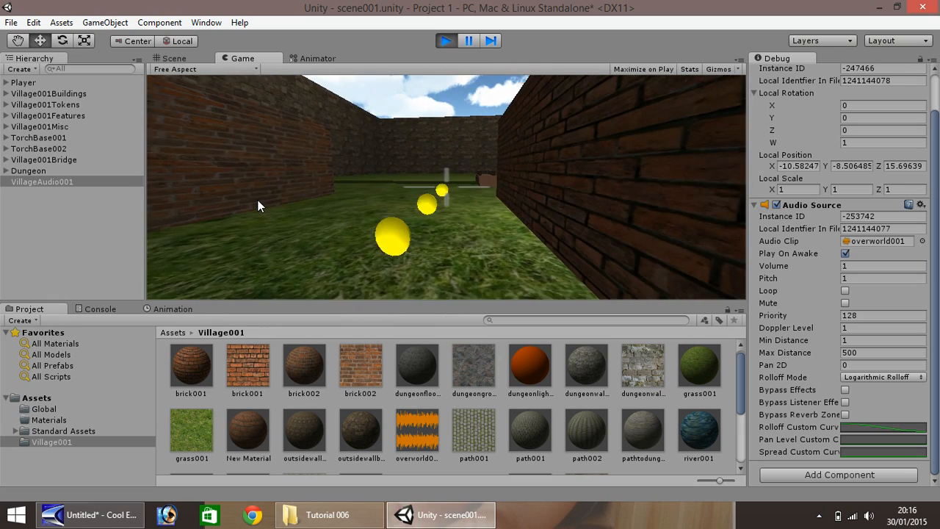
pyautogui.press('w')
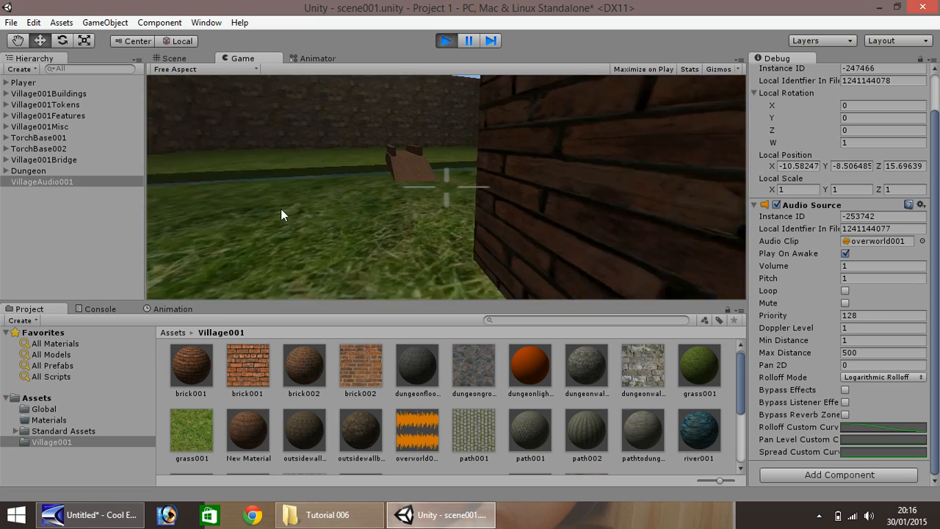
pyautogui.press('w')
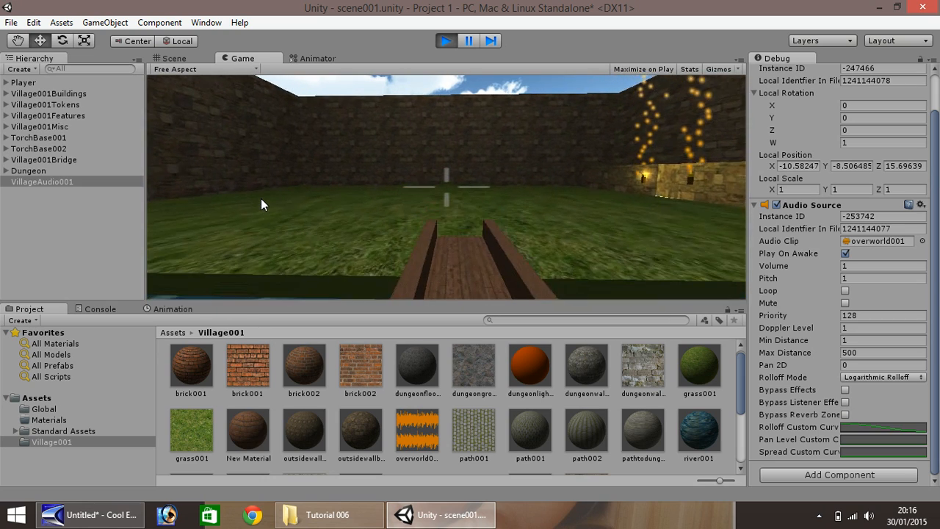
pyautogui.press('w')
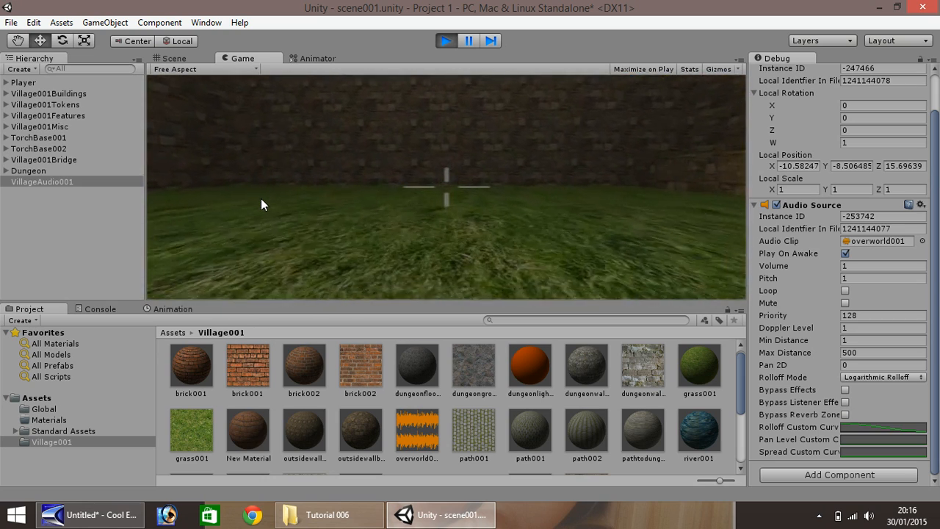
pyautogui.press('w')
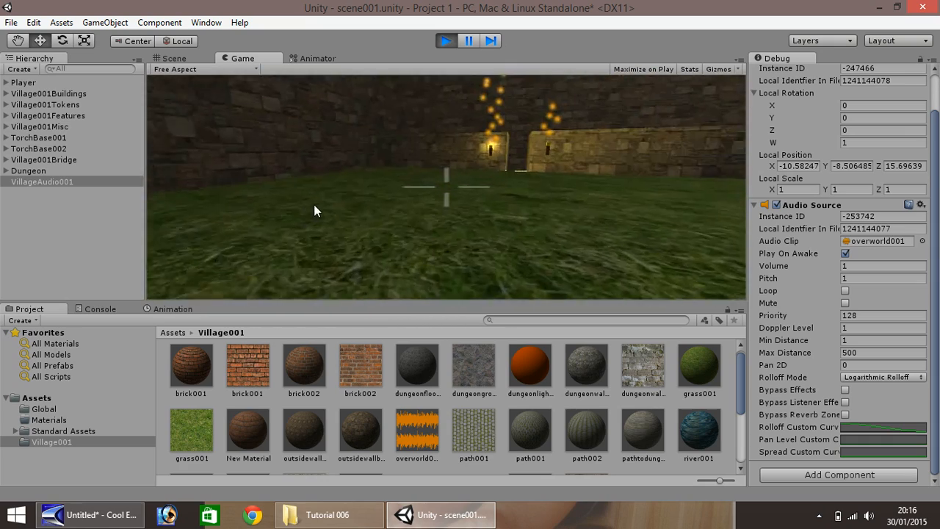
pyautogui.press('w')
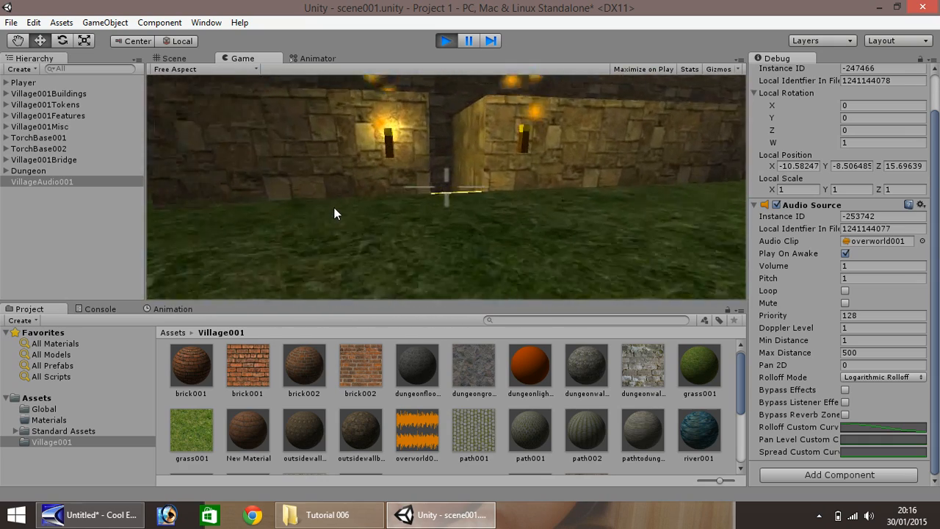
pyautogui.press('w')
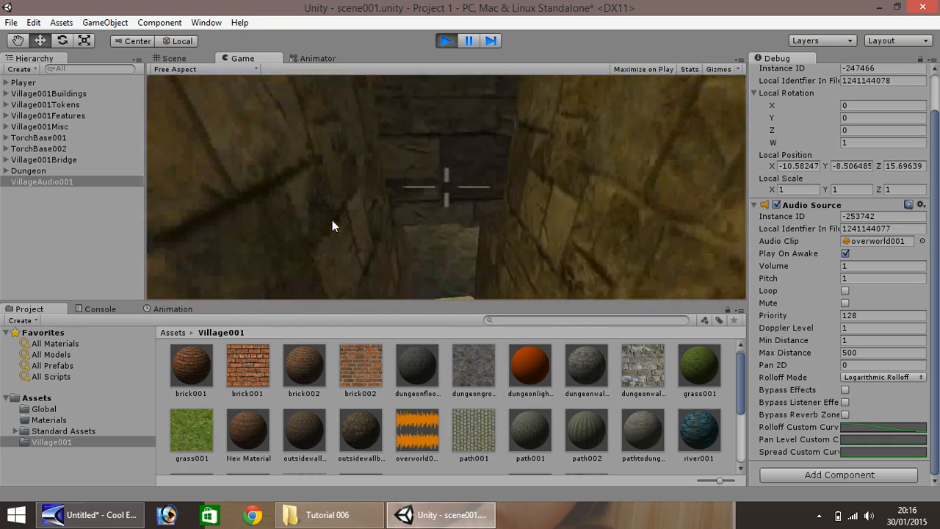
pyautogui.click(447, 42)
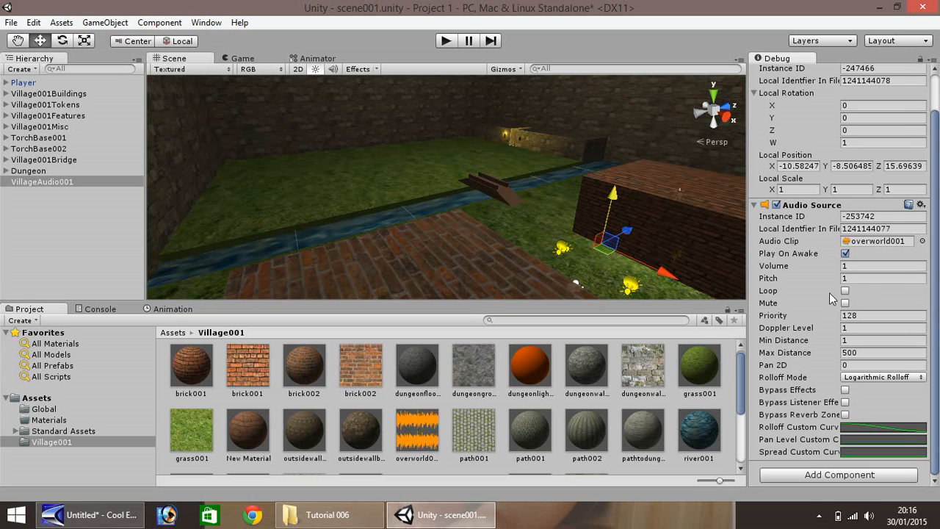
# Turn on Loop in the River object's Audio Source
pyautogui.click(382, 213)
pyautogui.moveTo(938, 166); pyautogui.dragTo(938, 288)
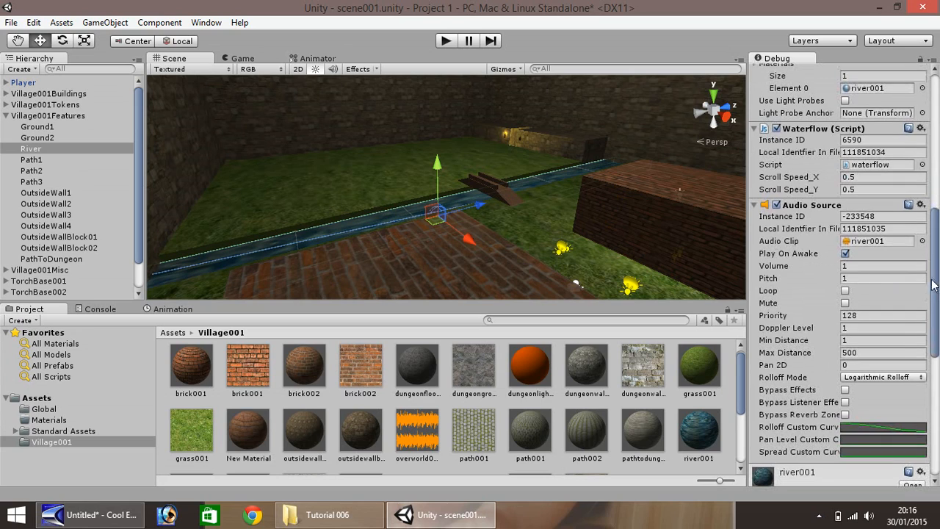
pyautogui.click(846, 290)
# Make VillageAudio001 loop, set its Volume to 0.75, and start entering Max Distance 100
pyautogui.click(6, 116)
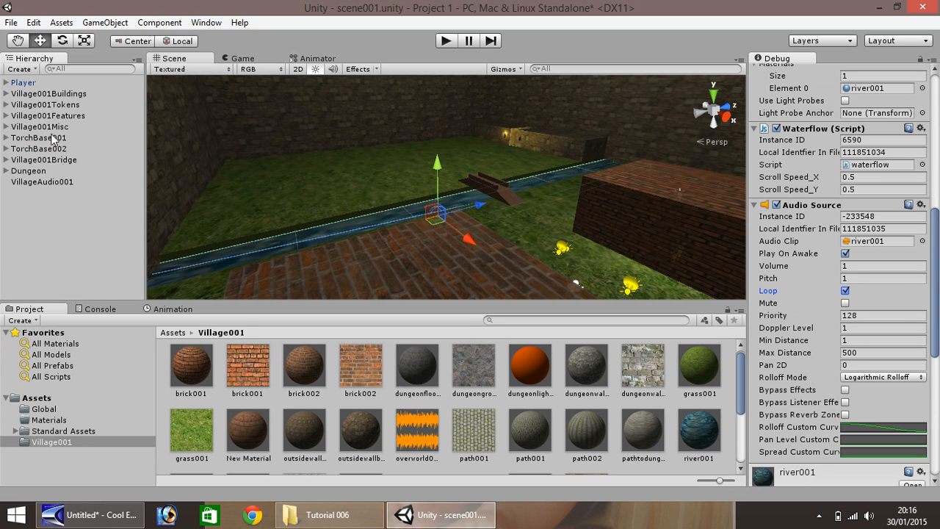
pyautogui.click(42, 182)
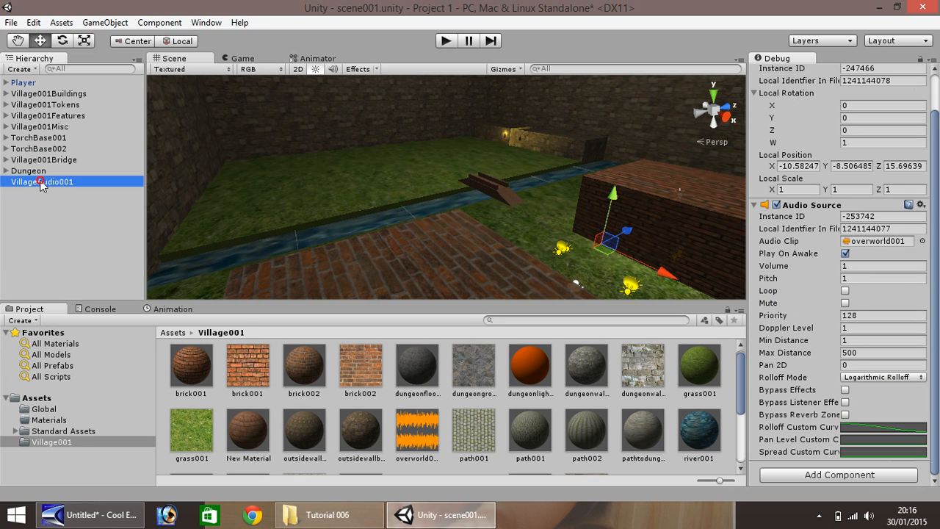
pyautogui.click(845, 291)
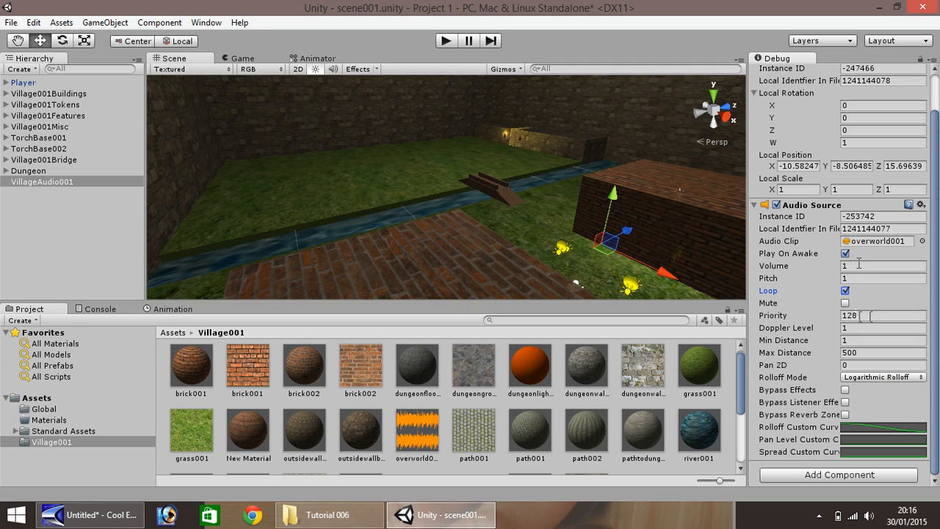
pyautogui.click(857, 264)
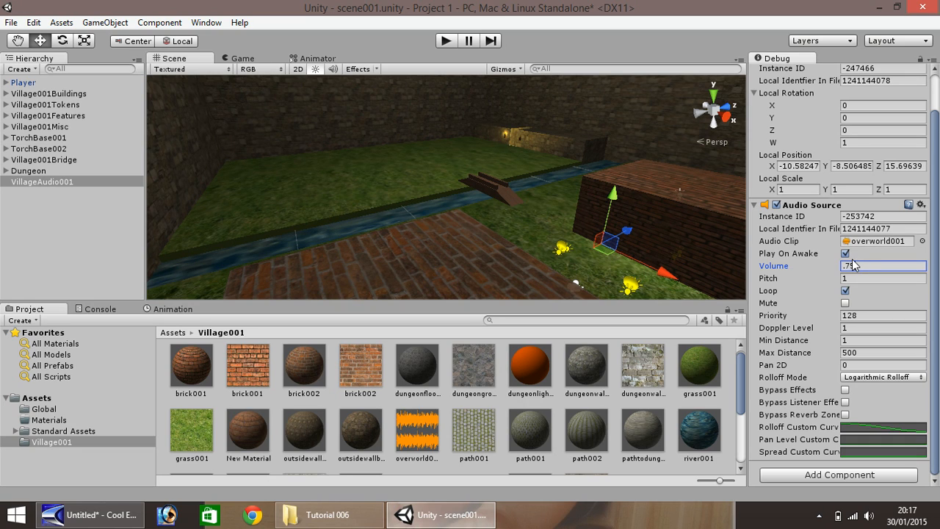
pyautogui.click(867, 352)
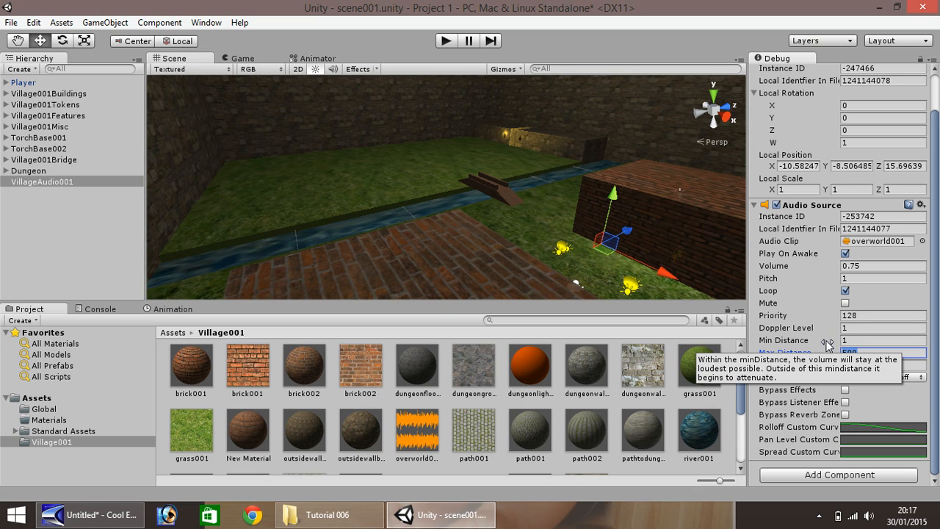
pyautogui.click(443, 42)
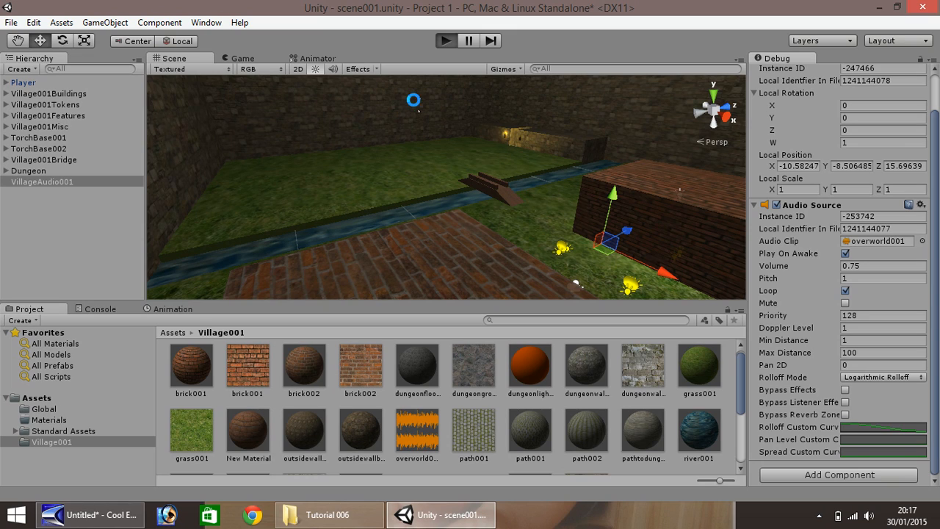
pyautogui.press('w')
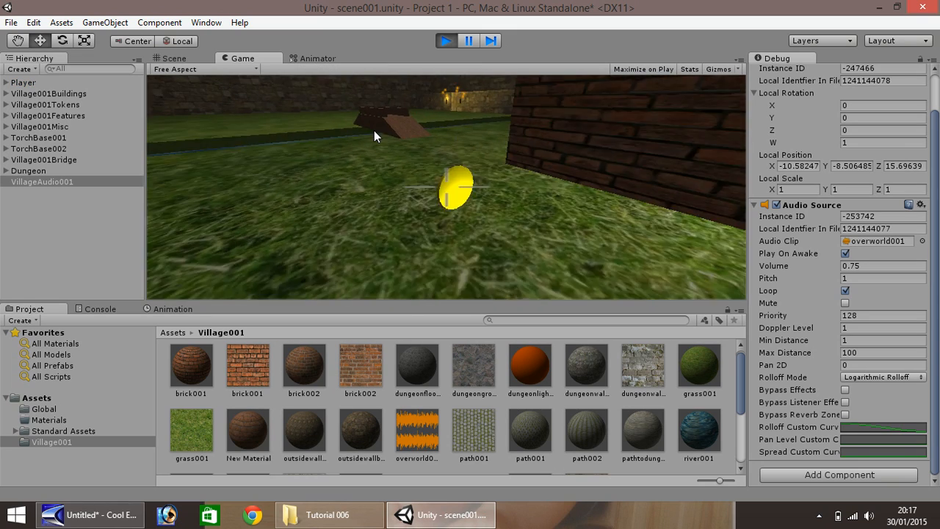
pyautogui.press('w')
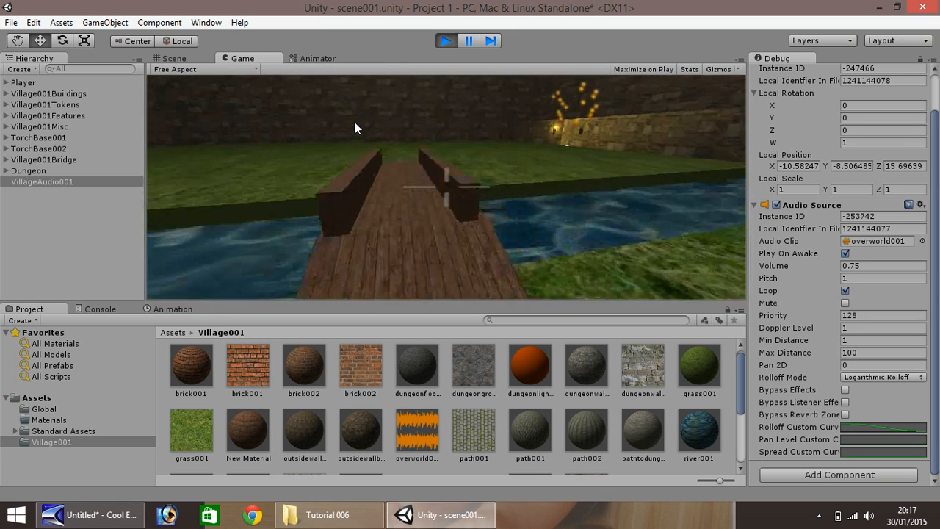
pyautogui.press('w')
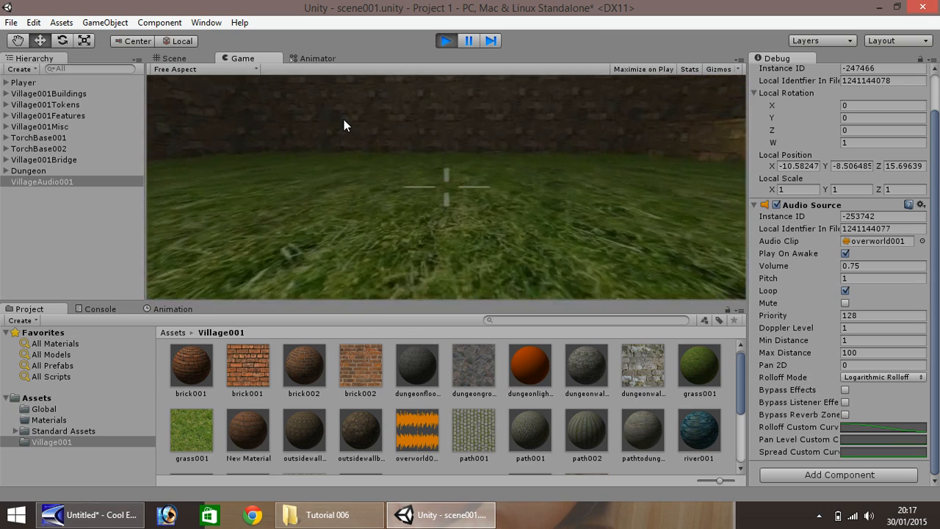
pyautogui.press('w')
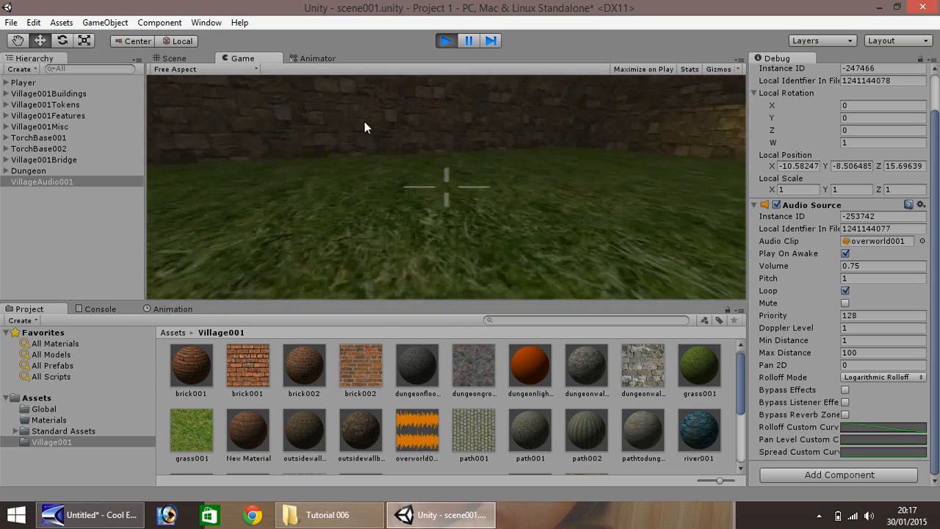
pyautogui.press('w')
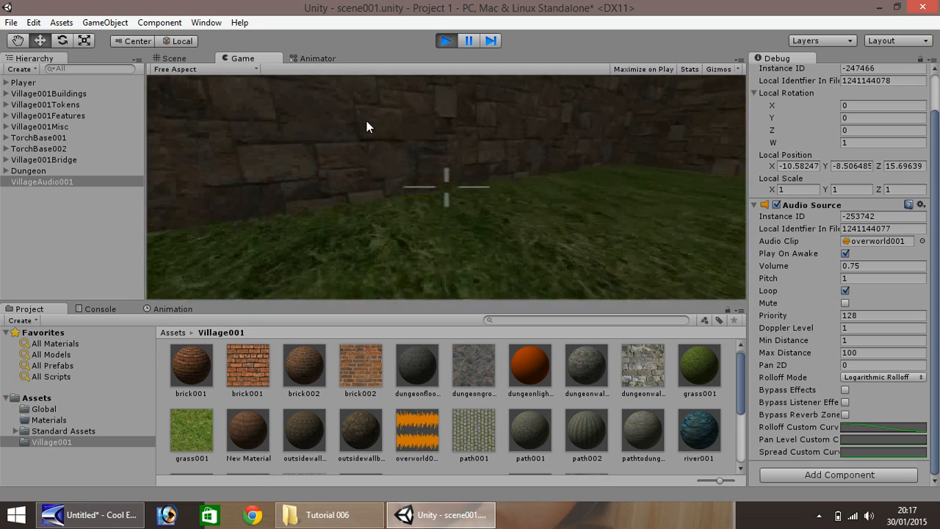
pyautogui.press('w')
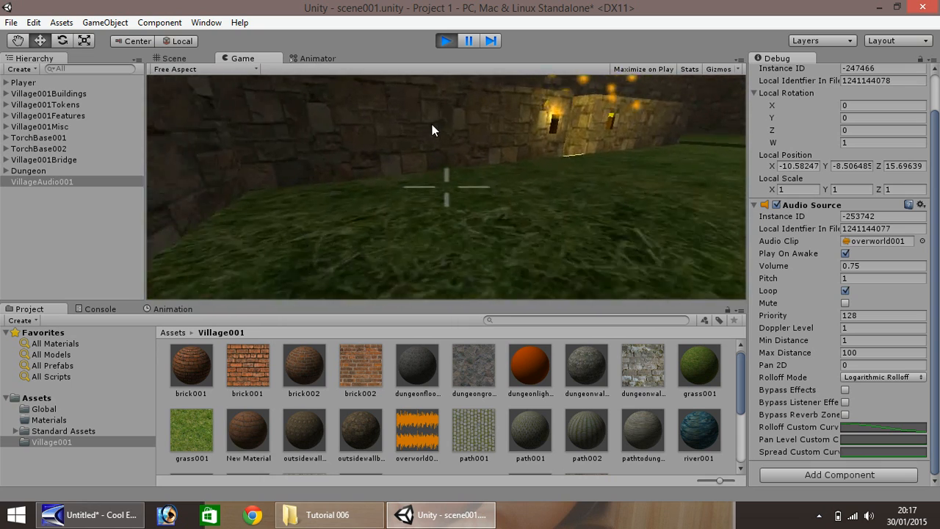
pyautogui.click(447, 42)
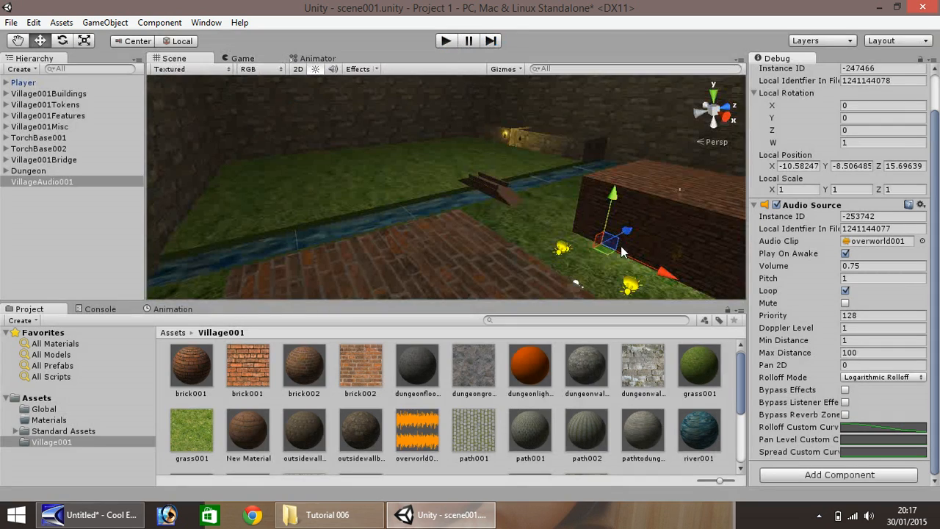
# Set VillageAudio001's Max Distance to 30 and start a play test
pyautogui.click(874, 352)
pyautogui.write('30')
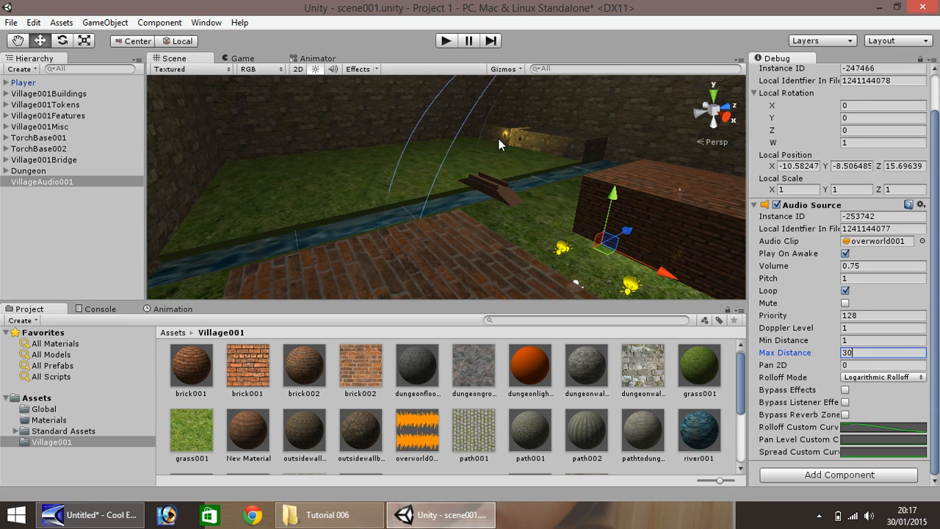
pyautogui.click(446, 42)
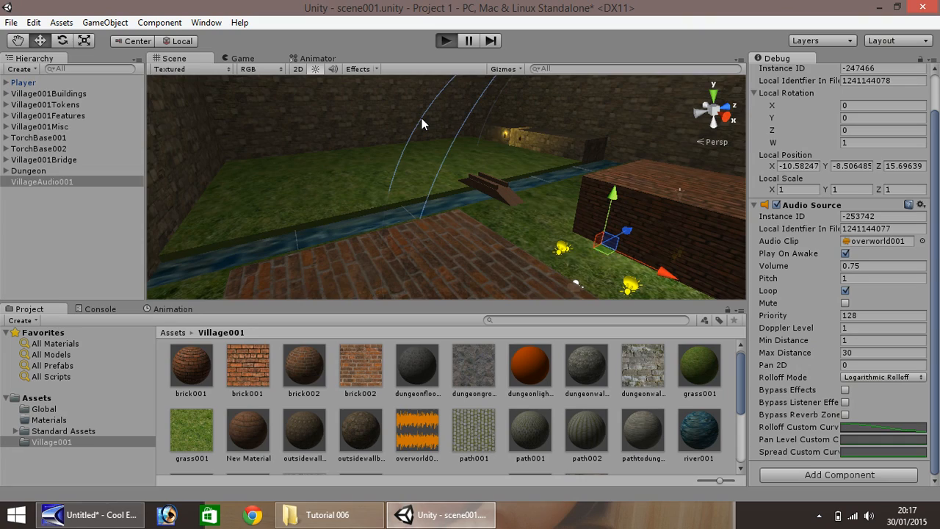
# Walk across the wooden bridge up to the stone wall, then stop the game
pyautogui.press('w')
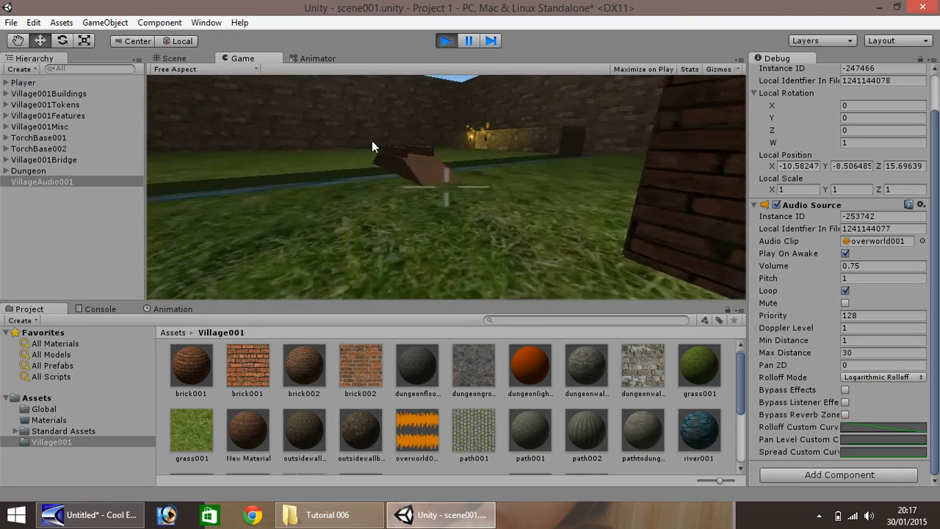
pyautogui.press('w')
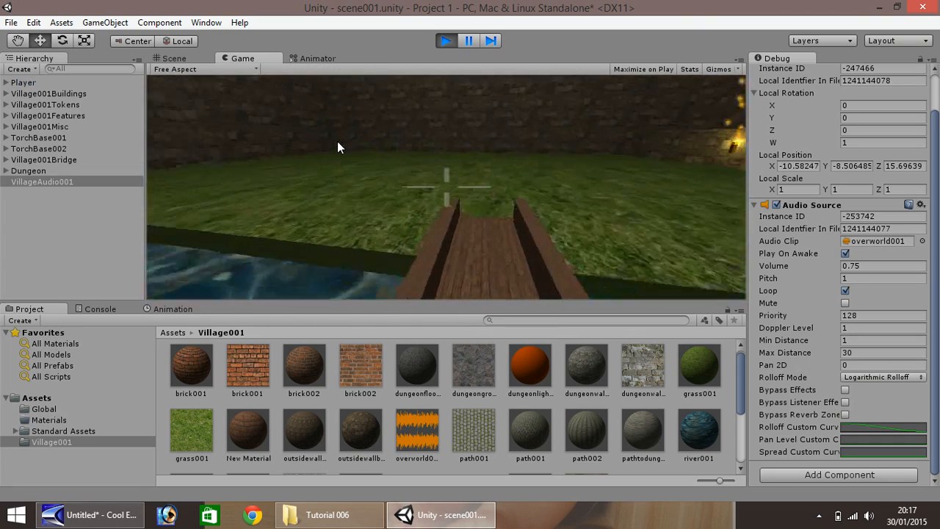
pyautogui.press('w')
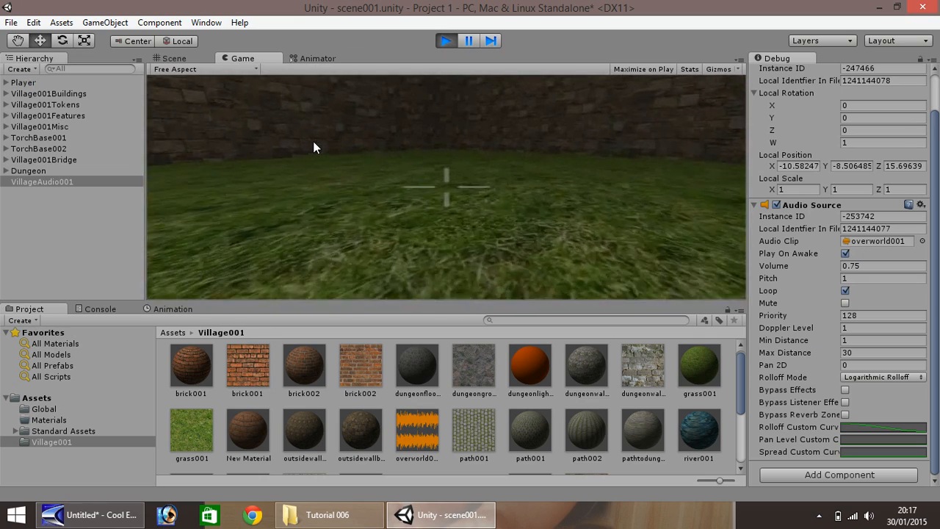
pyautogui.press('w')
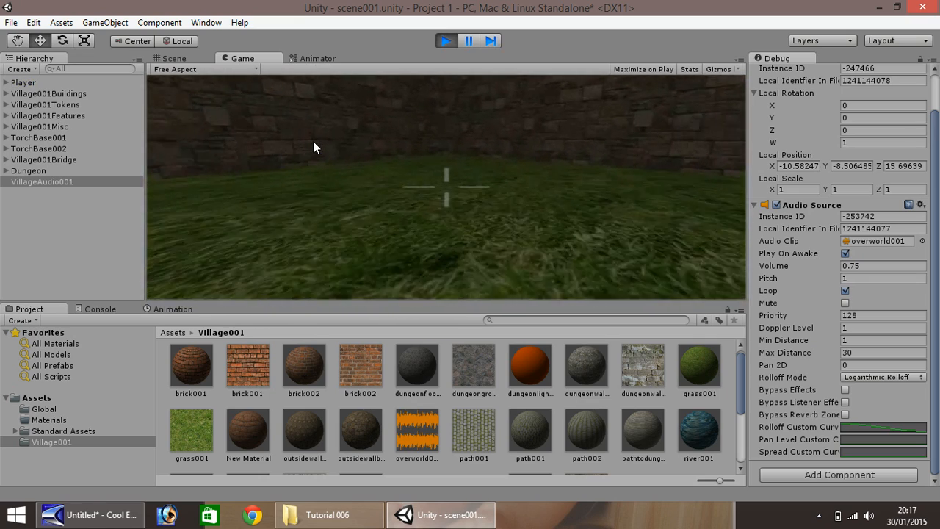
pyautogui.press('w')
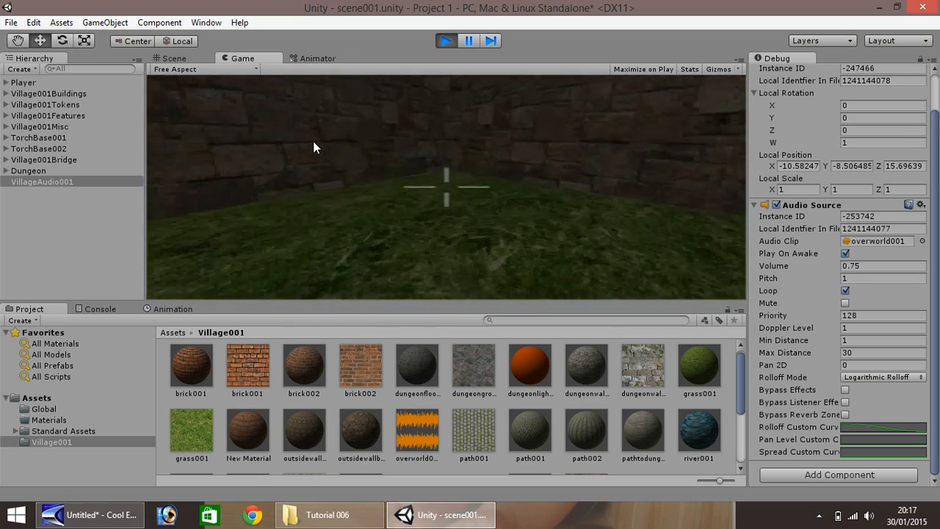
pyautogui.press('w')
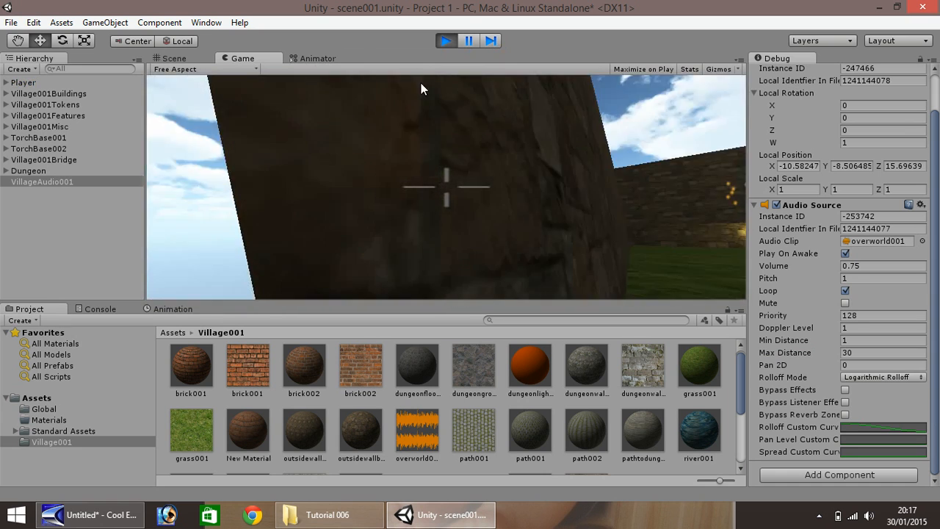
pyautogui.click(445, 41)
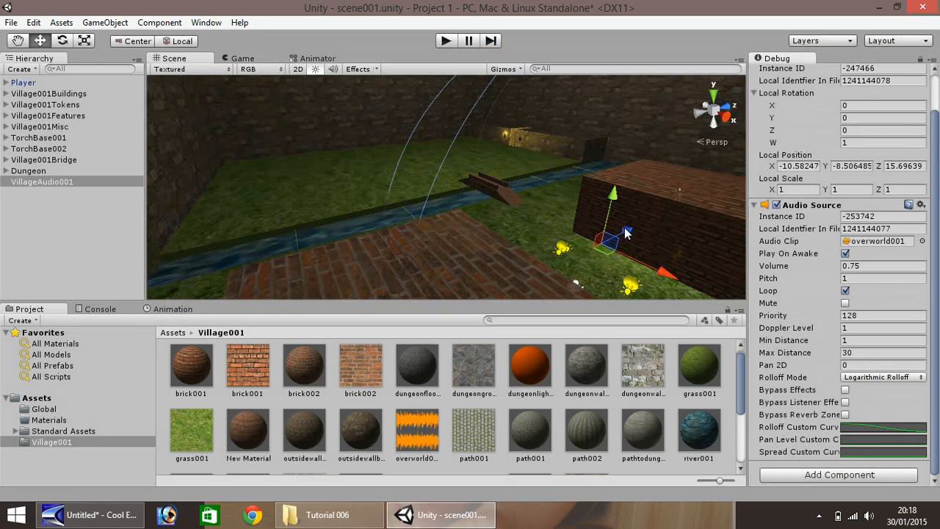
# Set VillageAudio001's Max Distance to 12 and move it up and over beside the bridge
pyautogui.moveTo(626, 234); pyautogui.dragTo(546, 258)
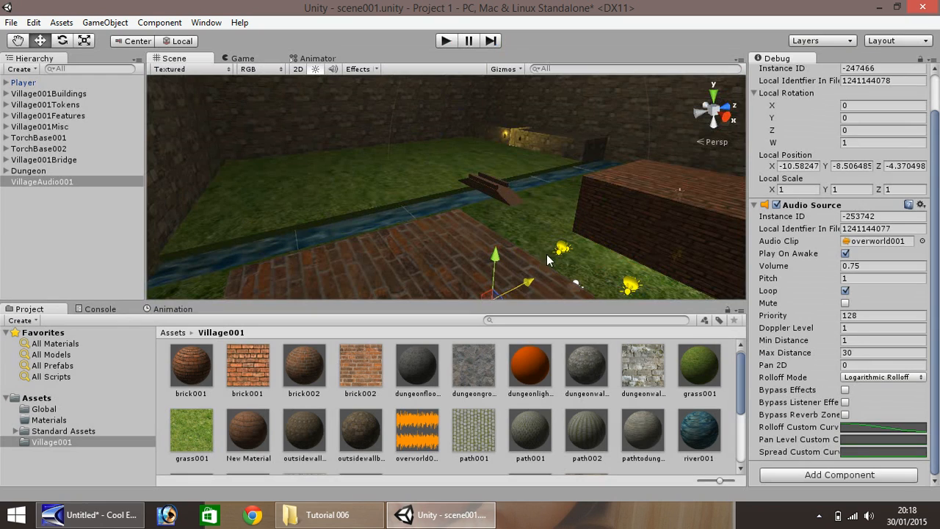
pyautogui.click(861, 353)
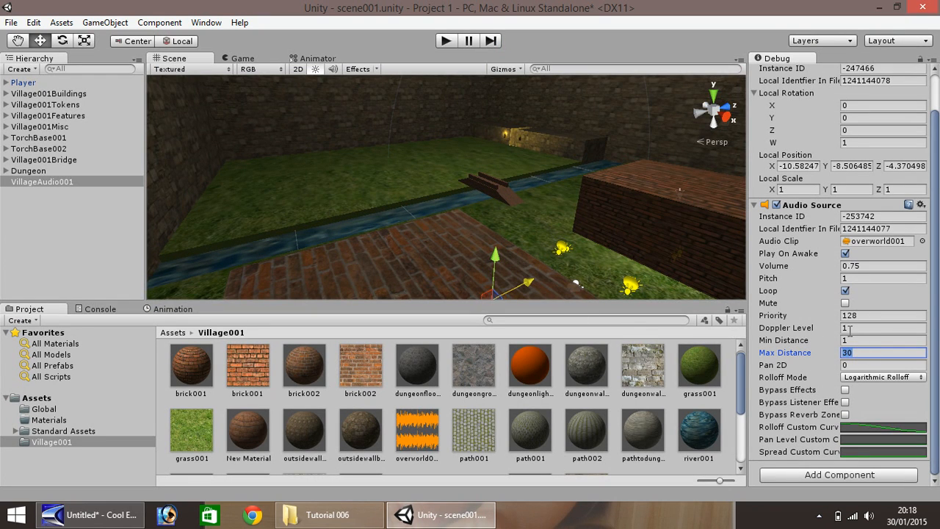
pyautogui.write('10')
pyautogui.press('BackSpace')
pyautogui.write('2')
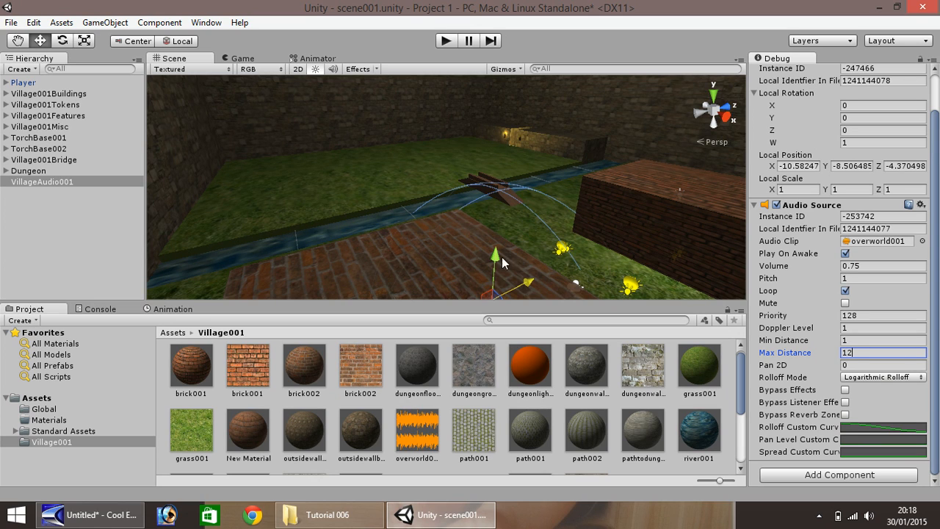
pyautogui.moveTo(502, 263); pyautogui.dragTo(496, 222)
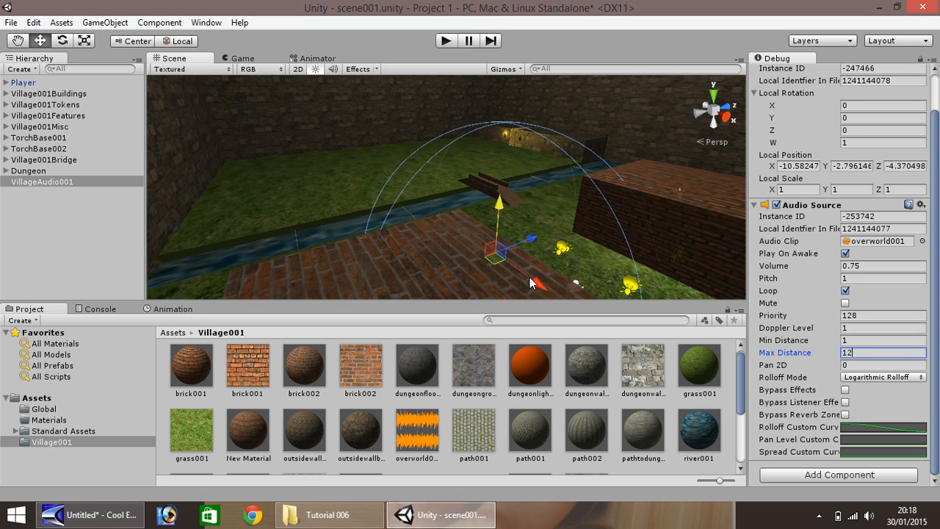
pyautogui.moveTo(530, 278); pyautogui.dragTo(601, 312)
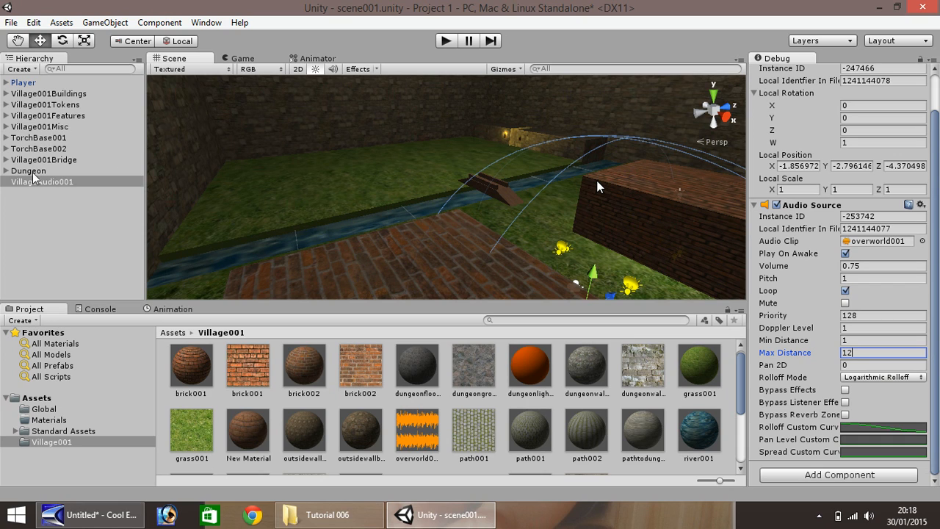
# Parent VillageAudio001 under Village001Misc, collapse the group, and start a play test
pyautogui.moveTo(49, 187); pyautogui.dragTo(53, 130)
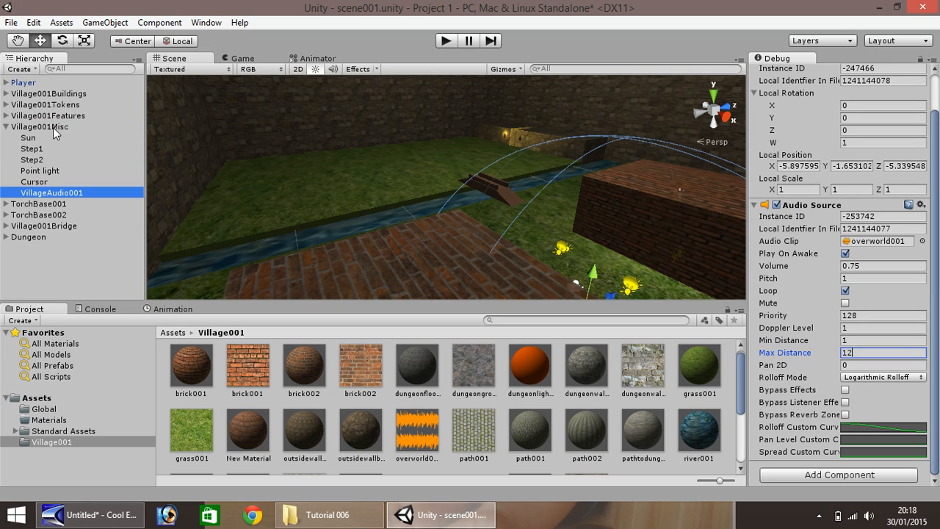
pyautogui.click(5, 126)
pyautogui.click(445, 41)
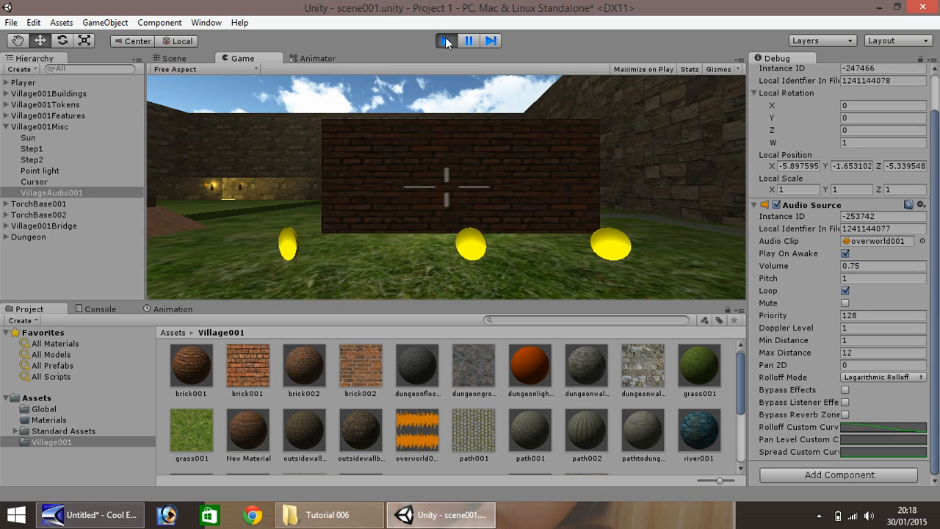
# Walk over the wooden bridge and through the torch-lit doorway into the dungeon room
pyautogui.press('w')
pyautogui.press('w')
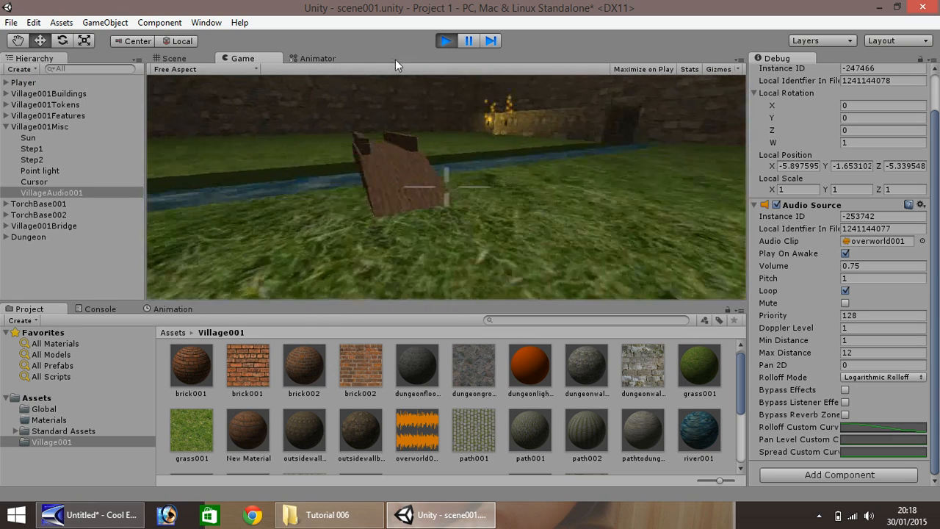
pyautogui.press('w')
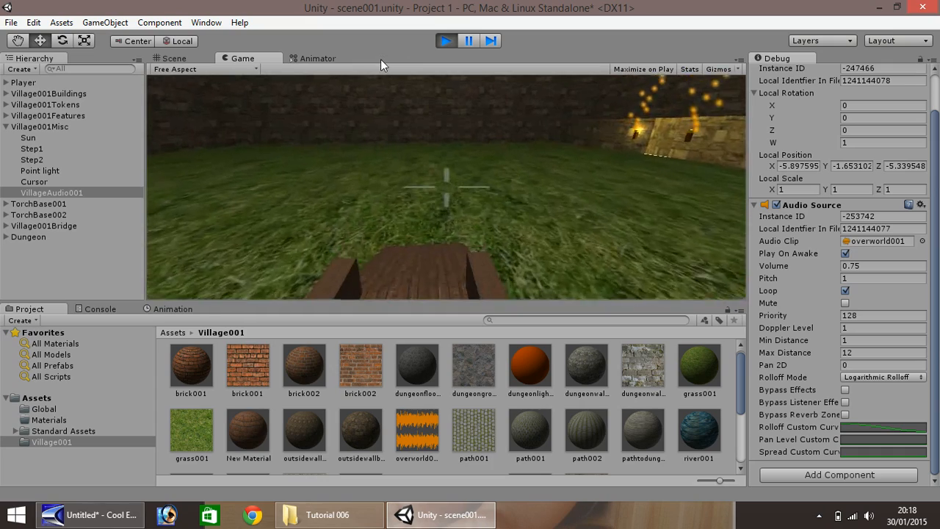
pyautogui.press('w')
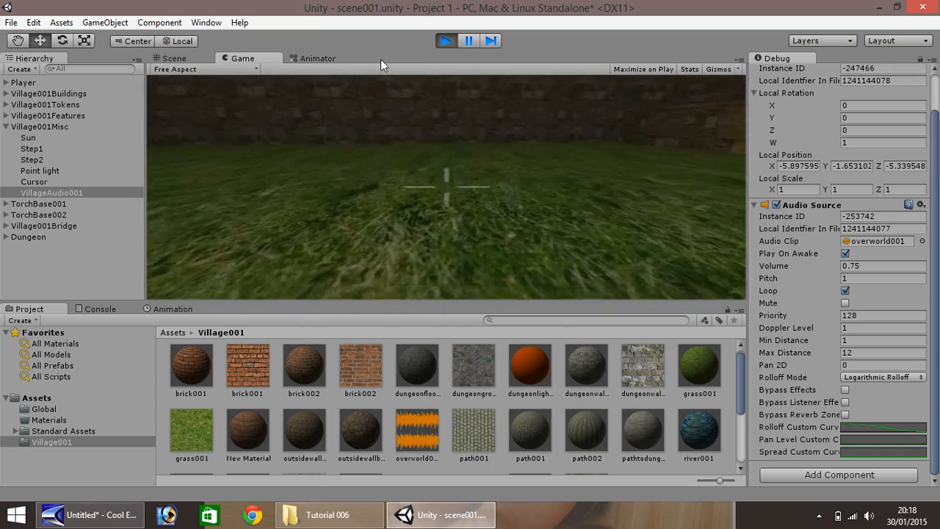
pyautogui.press('w')
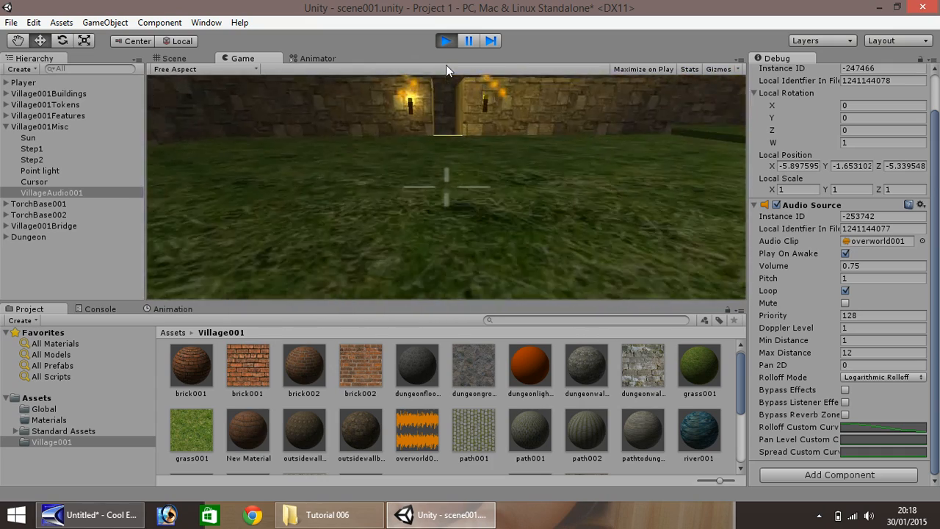
pyautogui.press('w')
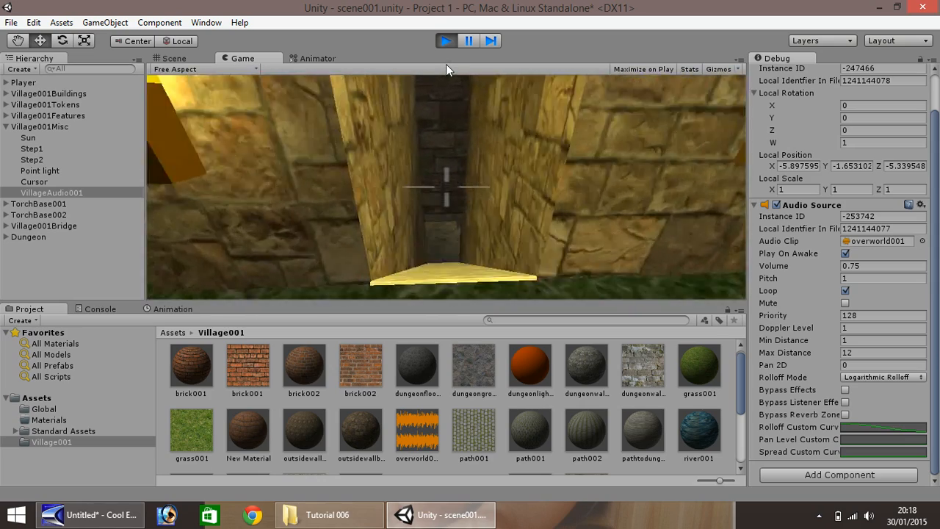
pyautogui.press('w')
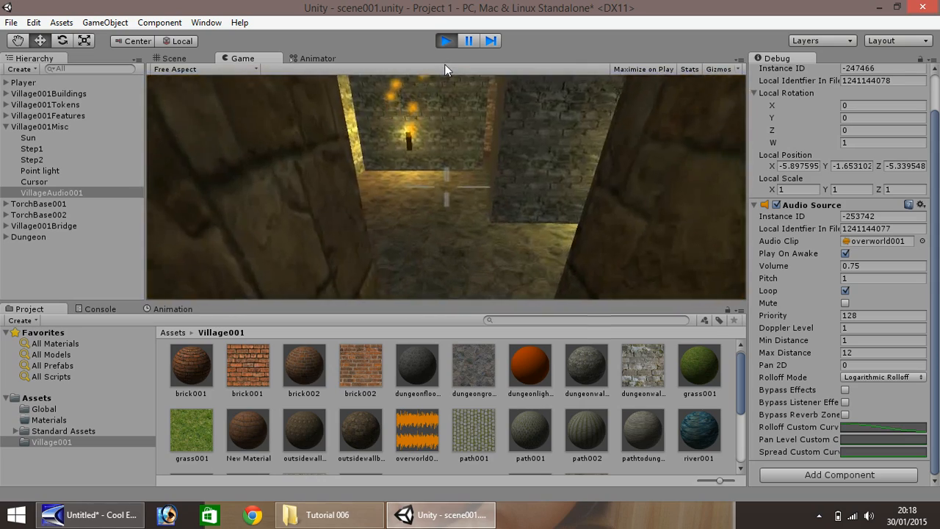
pyautogui.press('w')
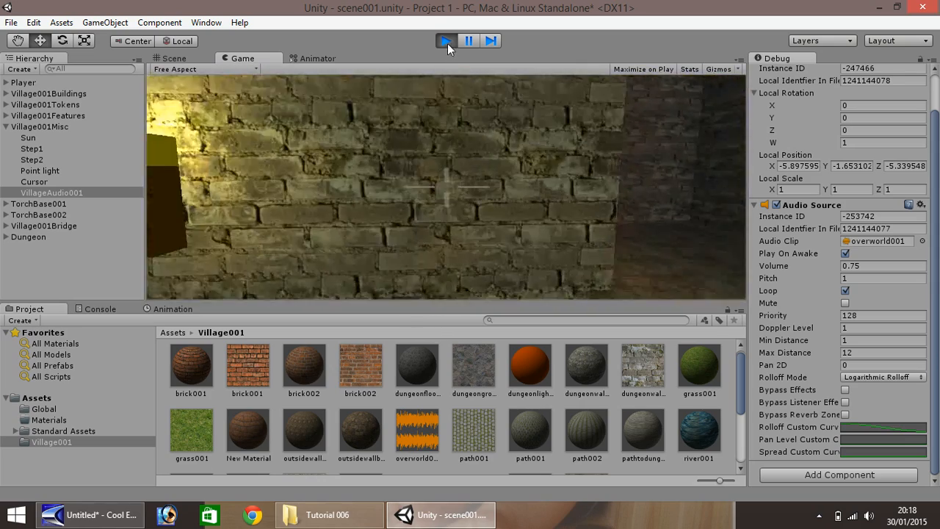
# Stop the run, set VillageAudio001's Max Distance to 1, and start a new play test
pyautogui.click(445, 41)
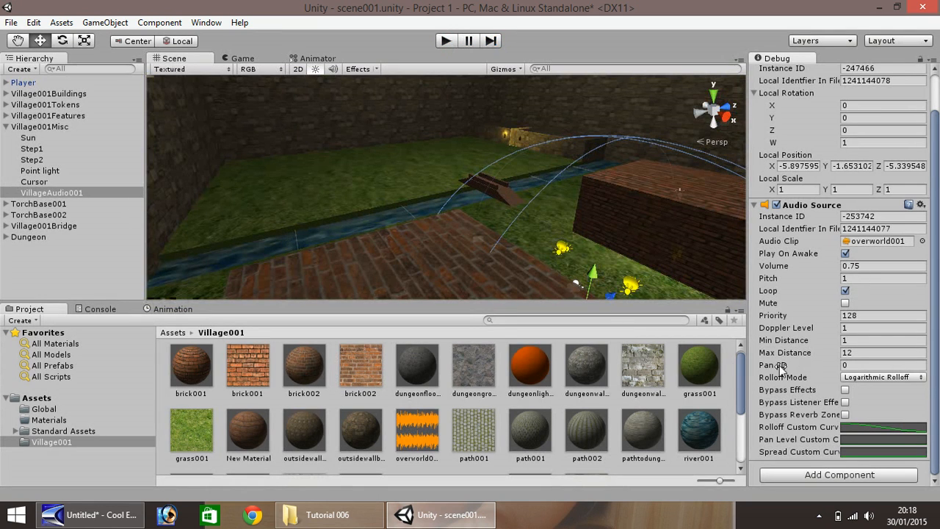
pyautogui.click(869, 350)
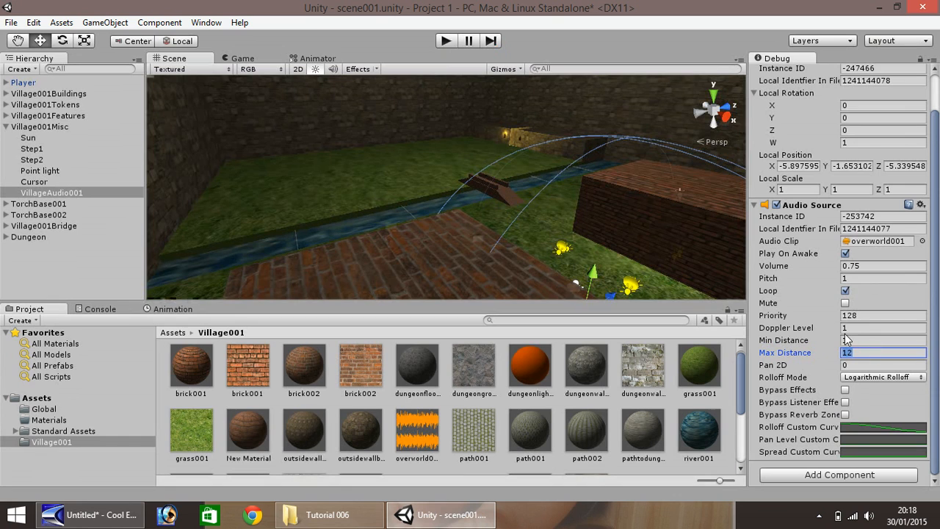
pyautogui.write('1')
pyautogui.click(446, 41)
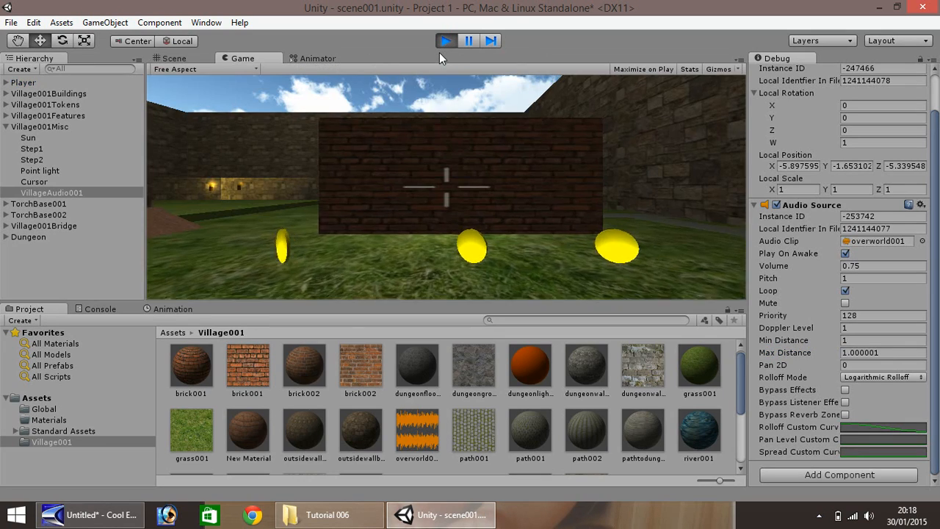
# Walk over the bridge and through the doorway into the torch-lit brick room, then stop
pyautogui.press('w')
pyautogui.press('w')
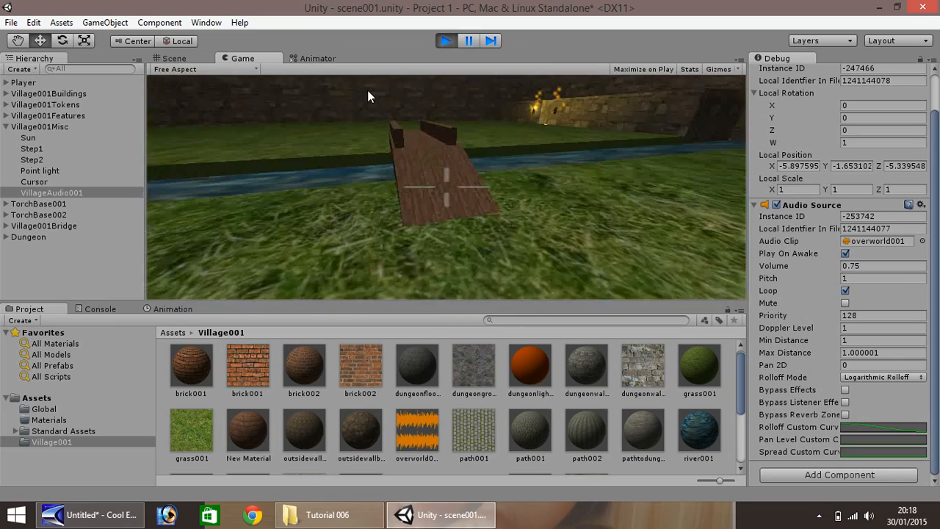
pyautogui.press('w')
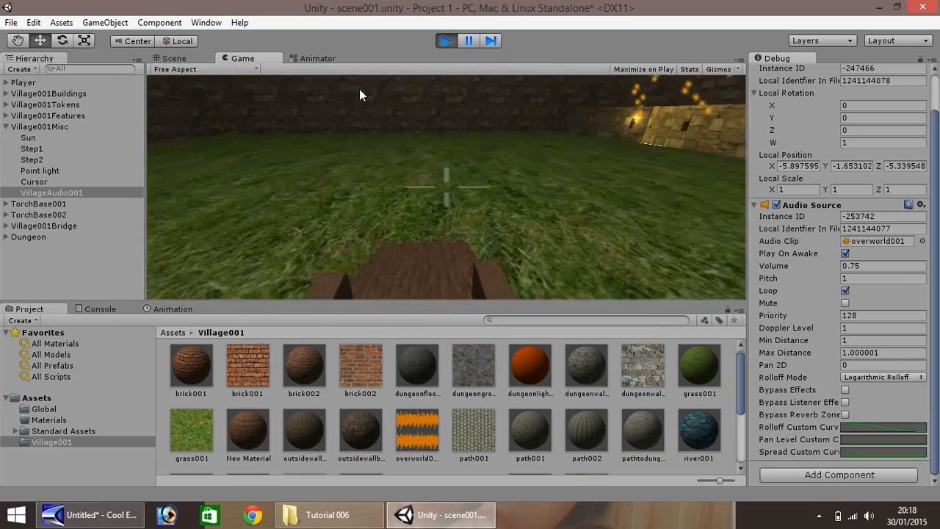
pyautogui.press('w')
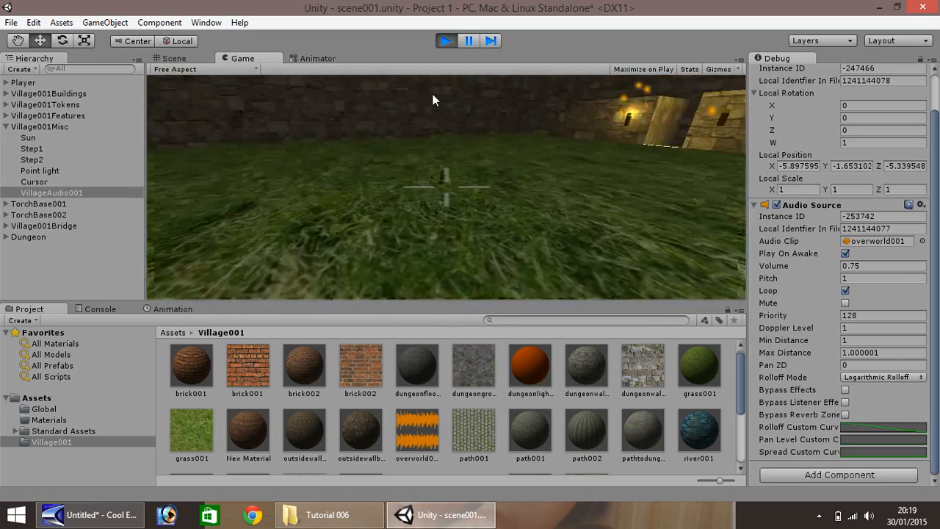
pyautogui.press('w')
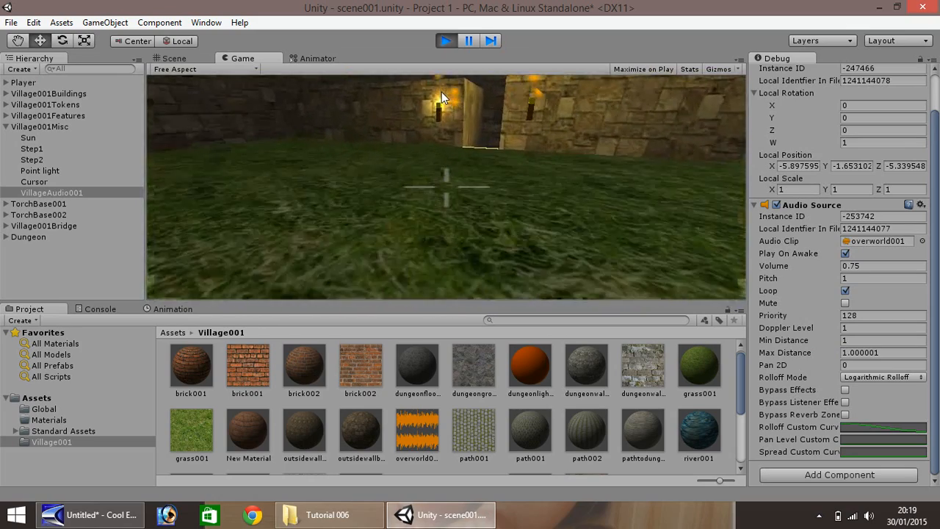
pyautogui.press('w')
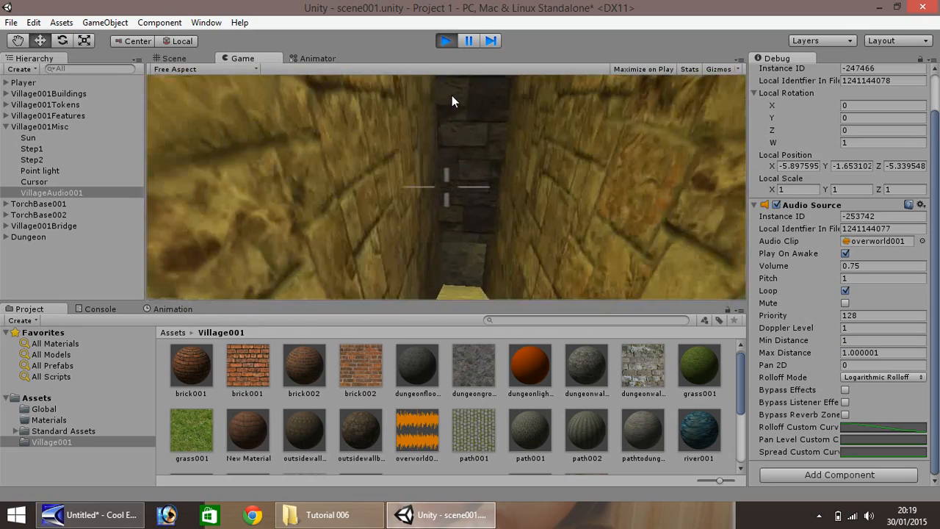
pyautogui.press('w')
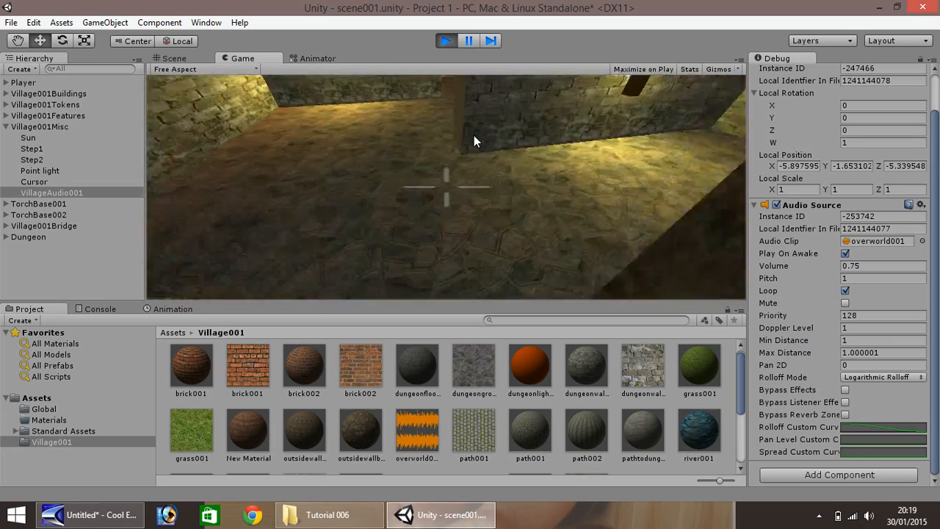
pyautogui.press('w')
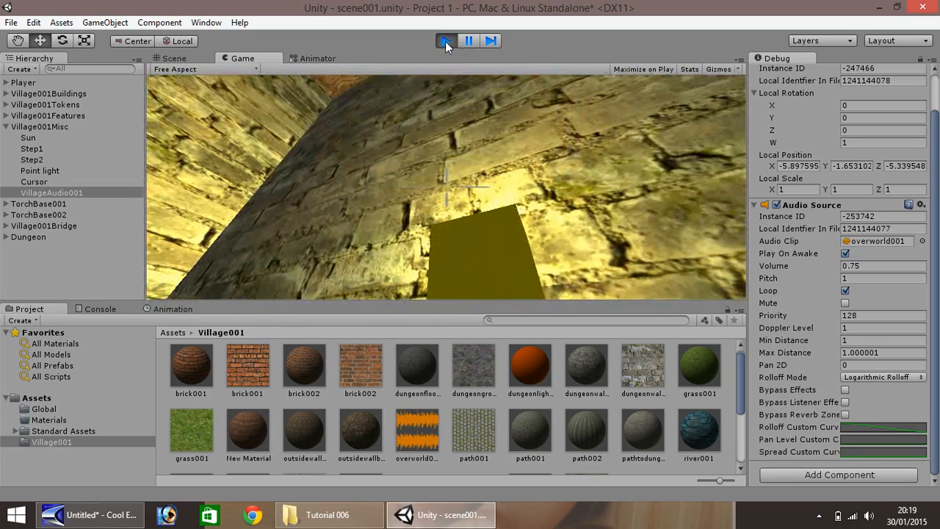
pyautogui.click(445, 40)
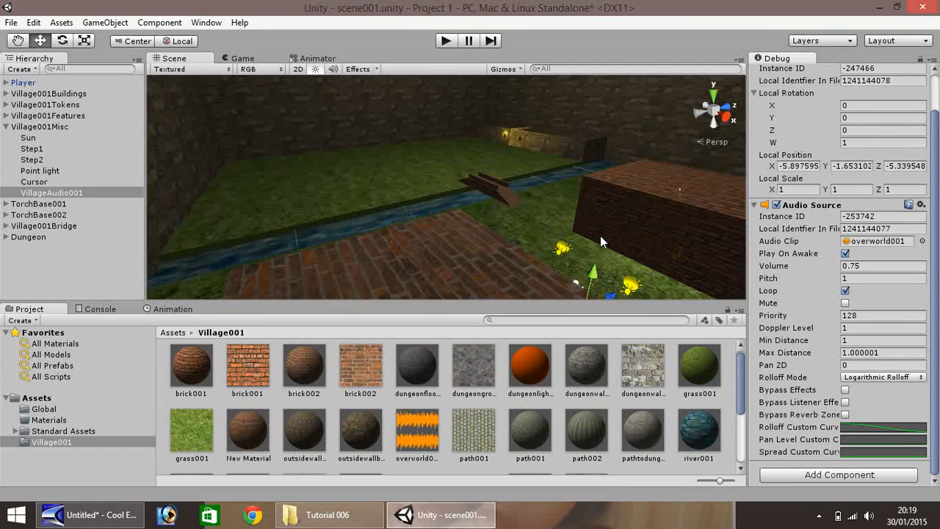
# Drag VillageAudio001 along its X axis to about X 16.45
pyautogui.scroll(-5, 601, 237)
pyautogui.moveTo(537, 265); pyautogui.dragTo(667, 321)
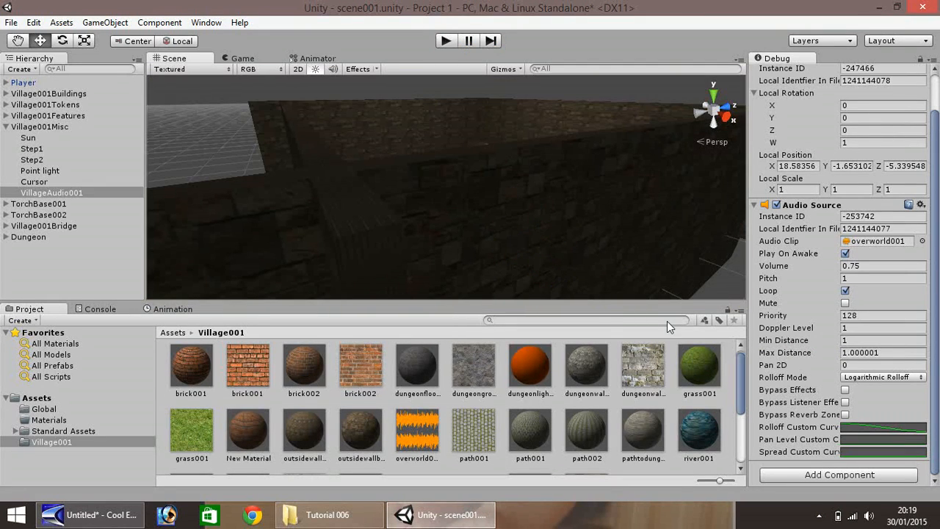
pyautogui.scroll(-5, 526, 185)
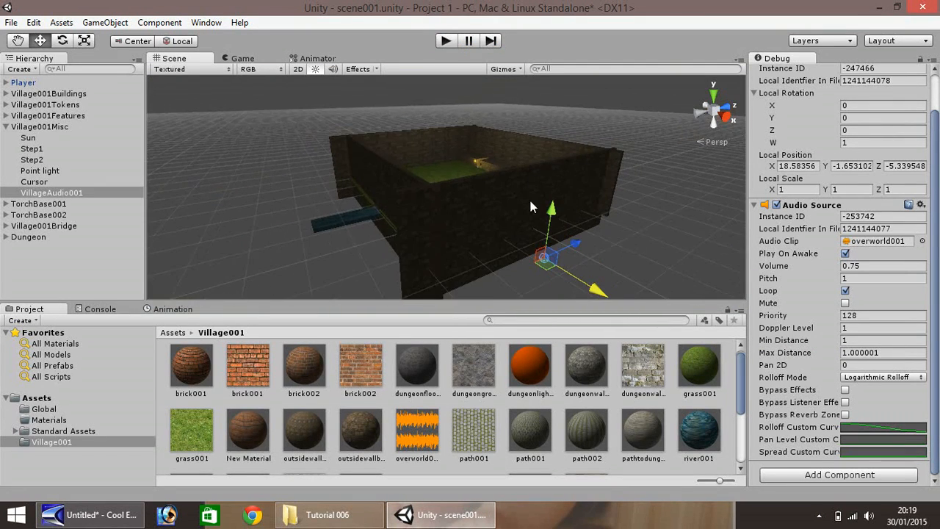
pyautogui.moveTo(568, 274); pyautogui.dragTo(552, 270)
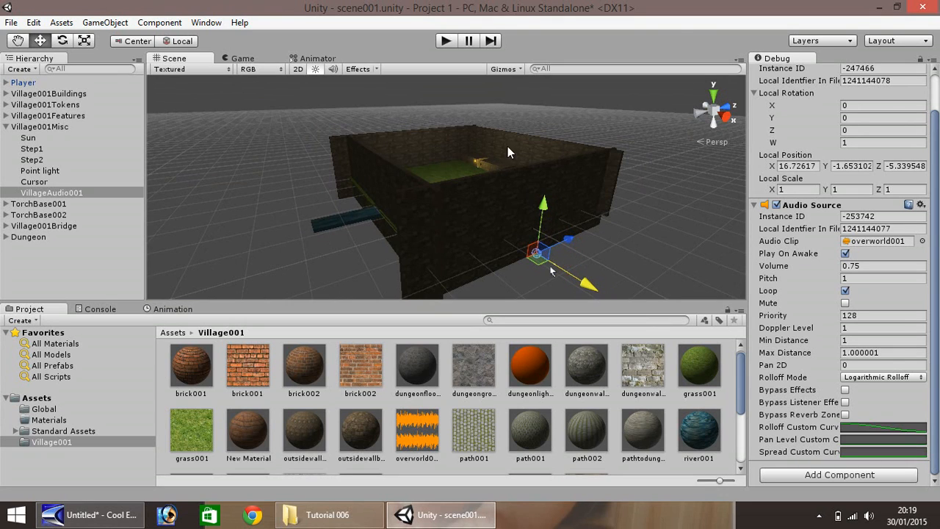
# Play-test walking over the bridge into the stone corridor, then stop the run
pyautogui.click(445, 42)
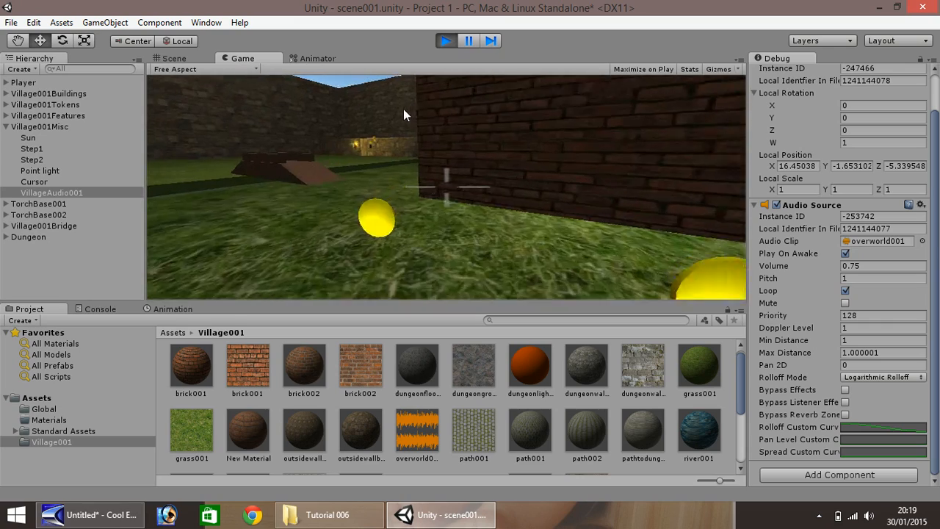
pyautogui.press('w')
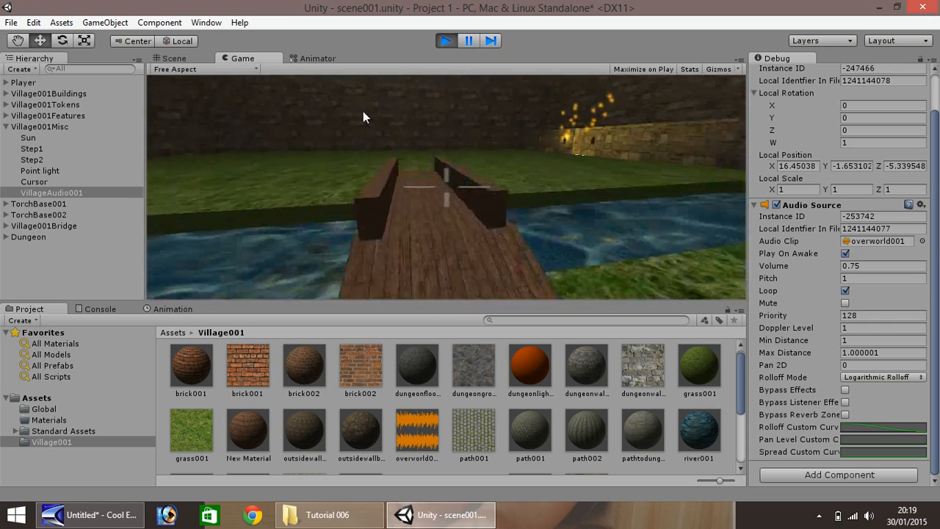
pyautogui.press('w')
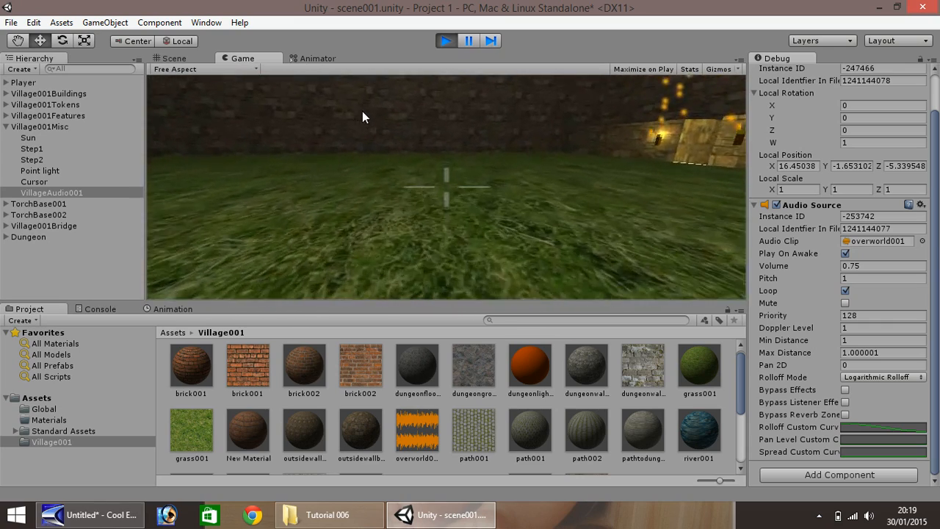
pyautogui.press('w')
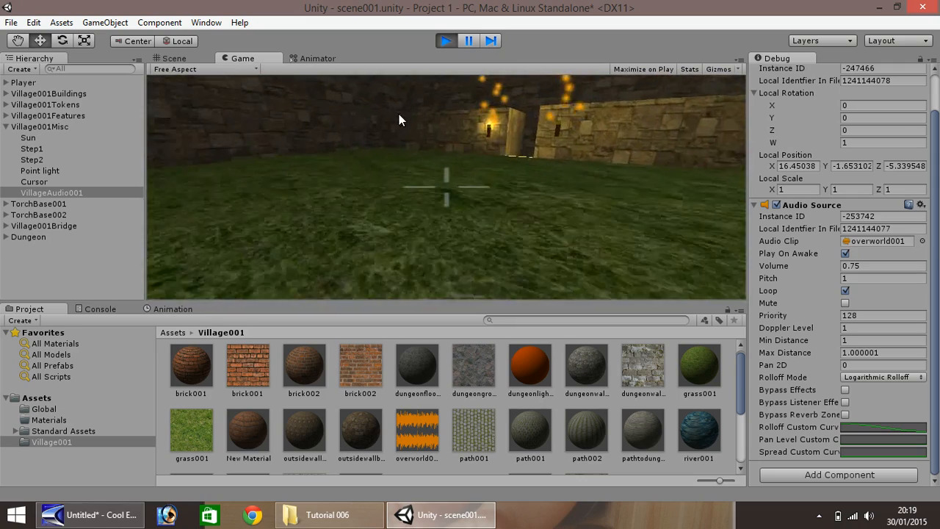
pyautogui.press('w')
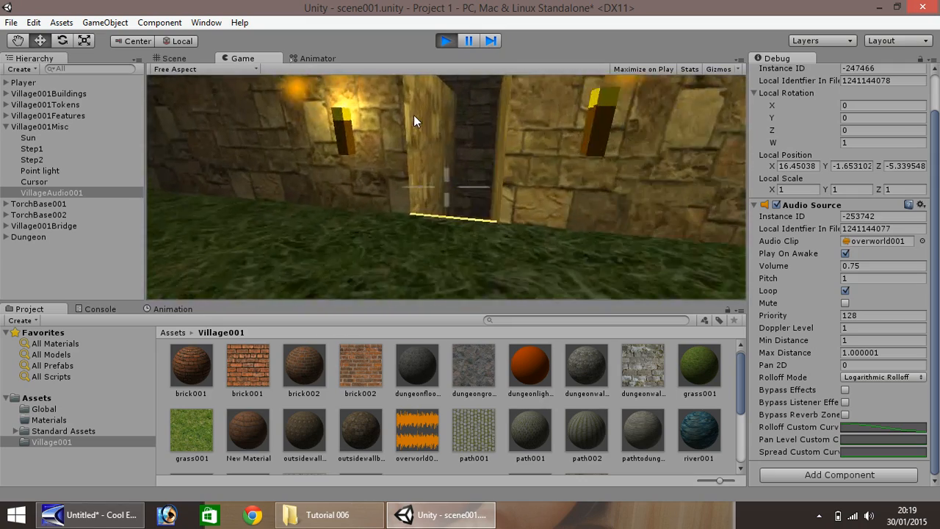
pyautogui.click(445, 42)
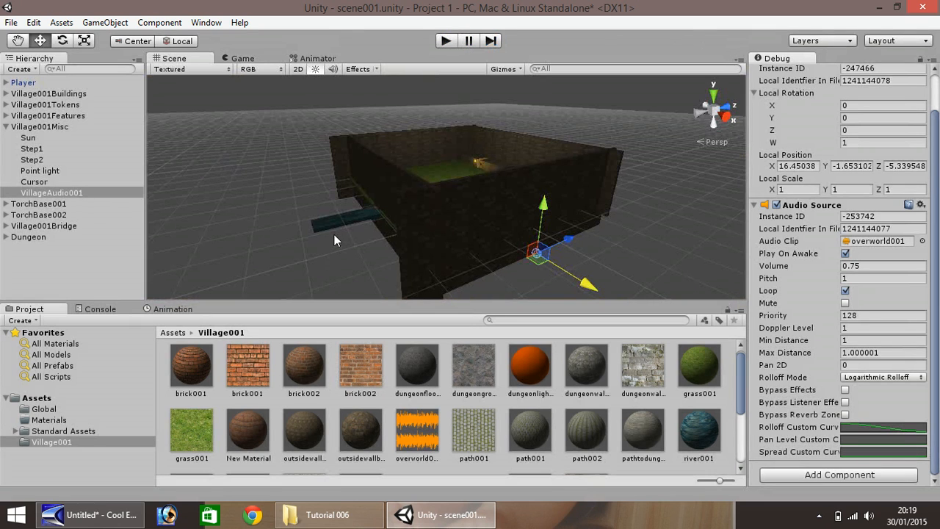
# Collapse Village001Misc, look through the GameObject commands, and deselect VillageAudio001
pyautogui.scroll(10, 327, 242)
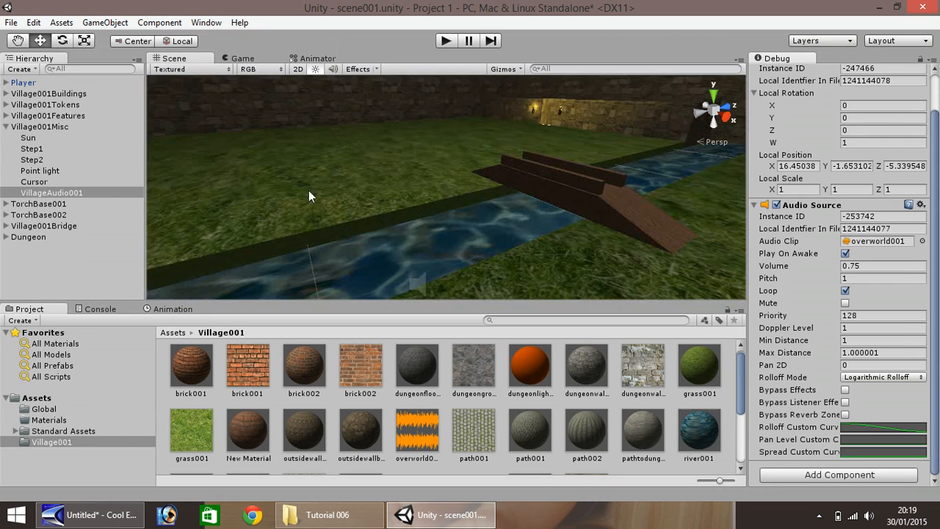
pyautogui.click(5, 127)
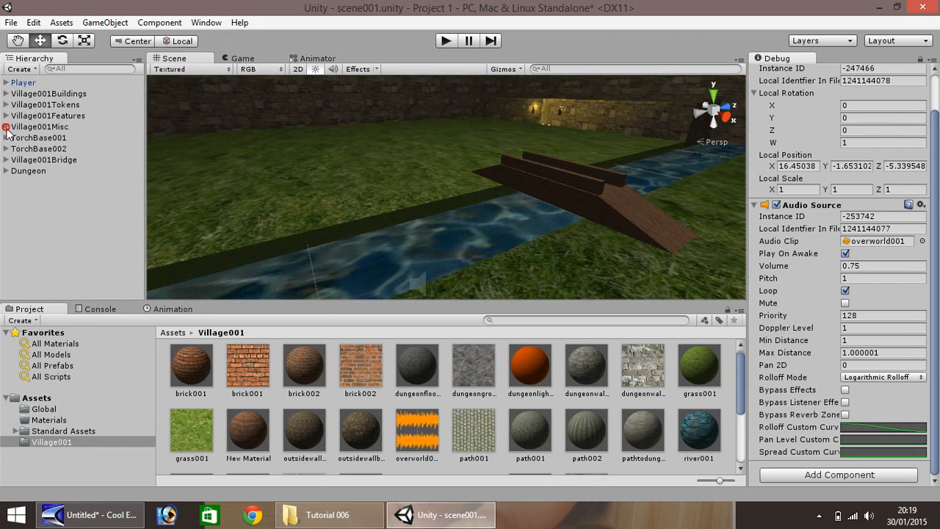
pyautogui.rightClick(41, 191)
pyautogui.click(103, 23)
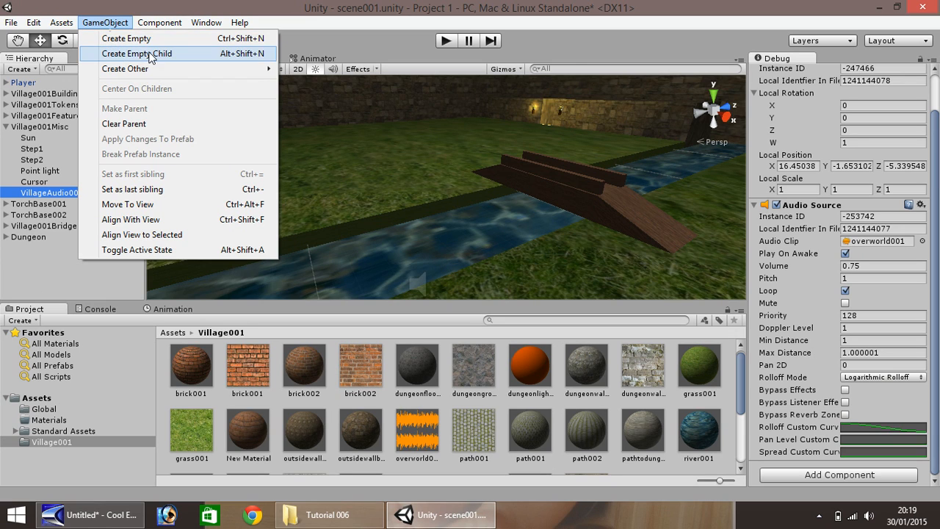
pyautogui.click(60, 273)
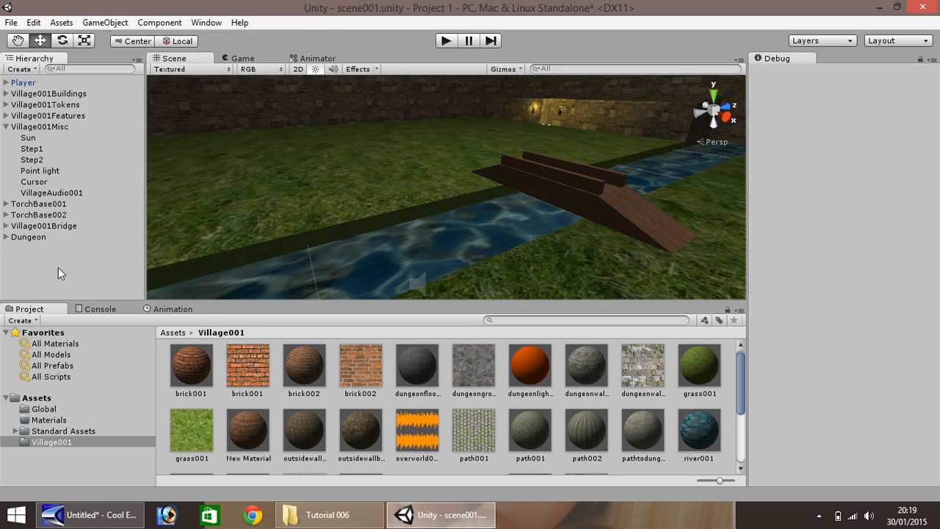
# Navigate into the dungeon, select DungeonWall004 with the Move tool, and bring up Tutorial 006
pyautogui.scroll(6, 550, 195)
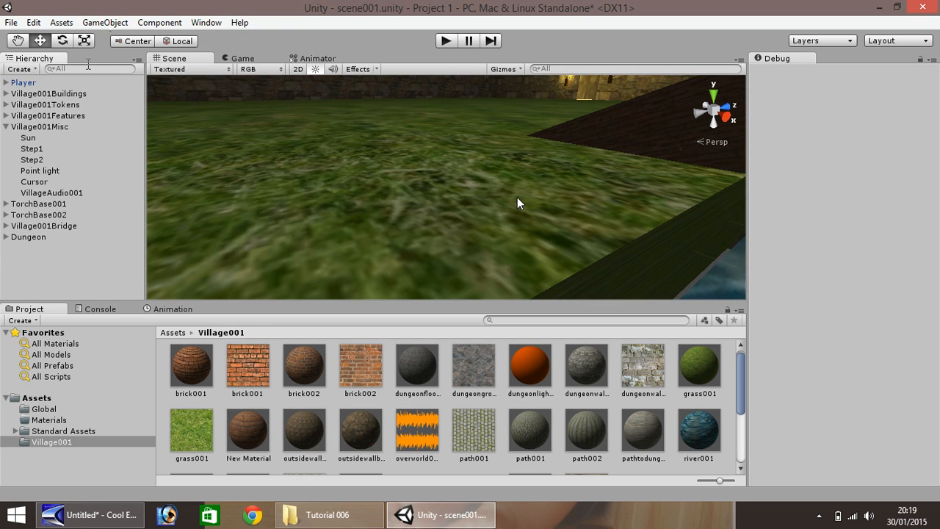
pyautogui.moveTo(517, 203); pyautogui.dragTo(356, 246, button='middle')
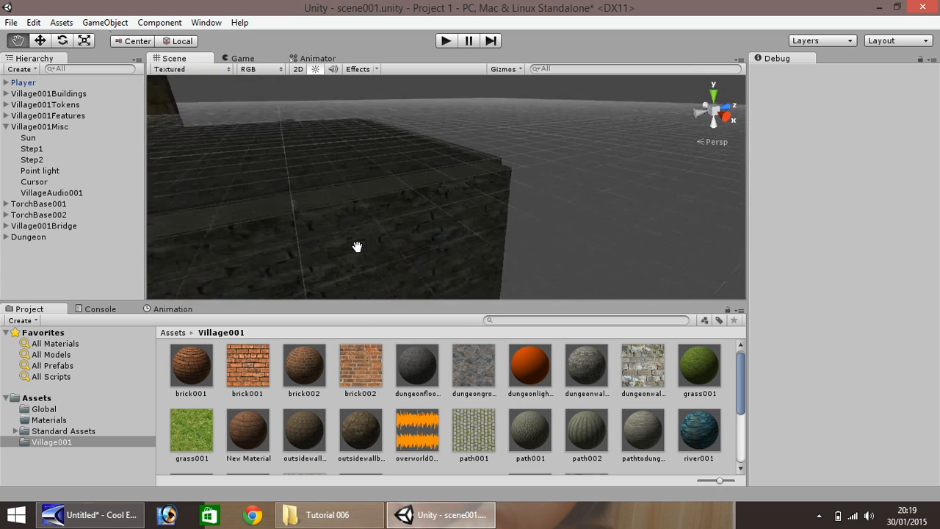
pyautogui.scroll(10, 356, 246)
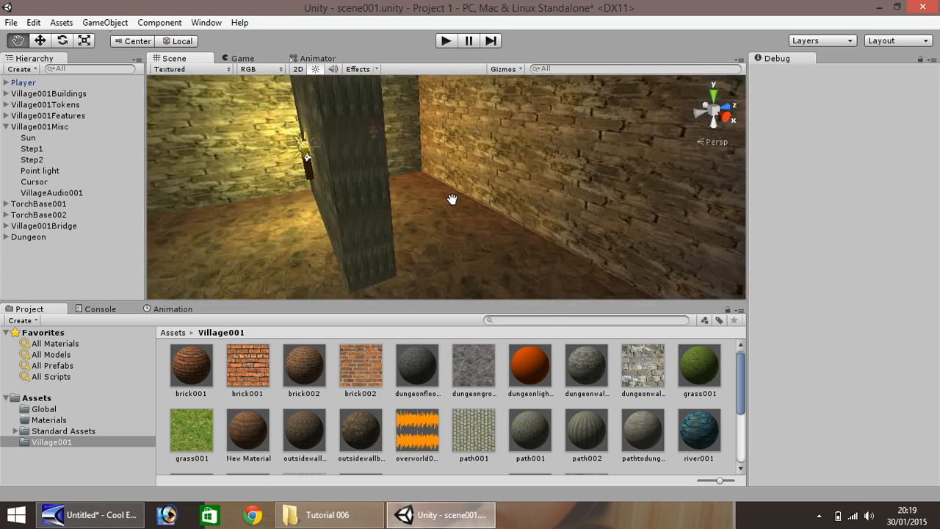
pyautogui.moveTo(452, 199); pyautogui.dragTo(460, 205)
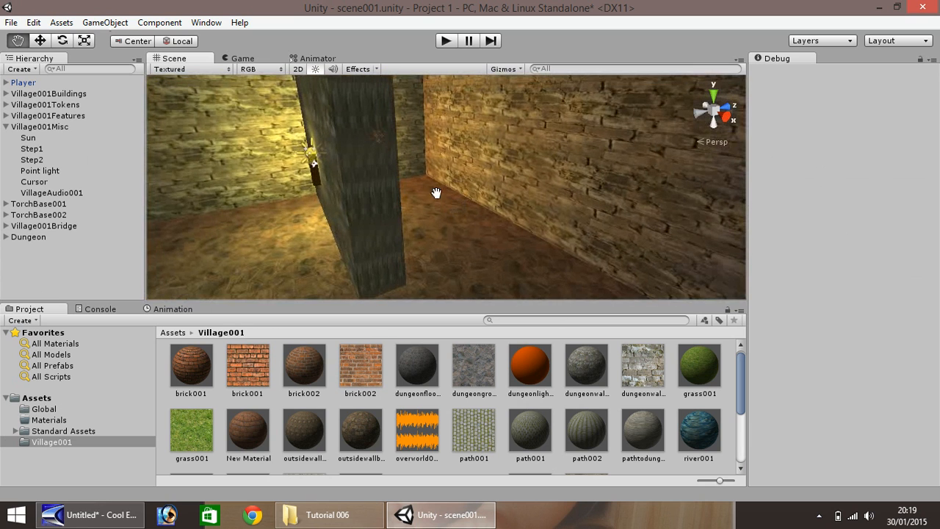
pyautogui.click(41, 39)
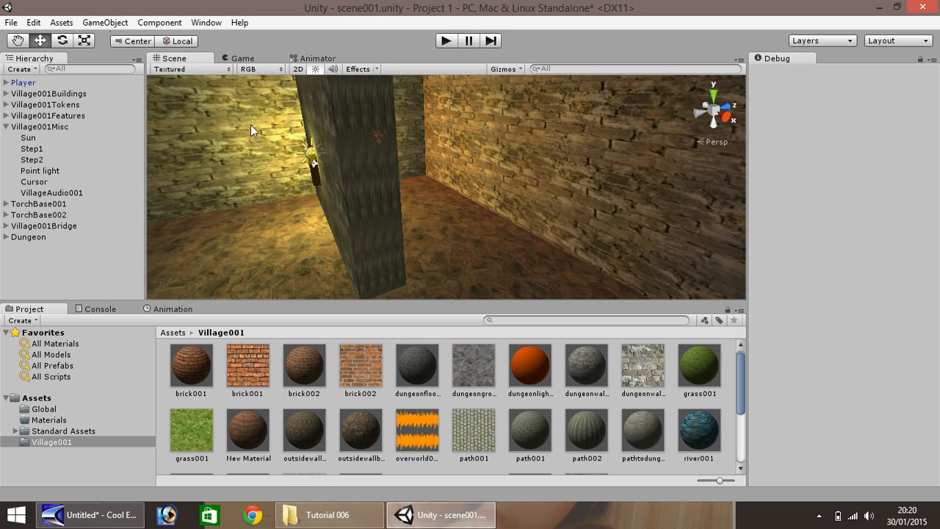
pyautogui.click(371, 208)
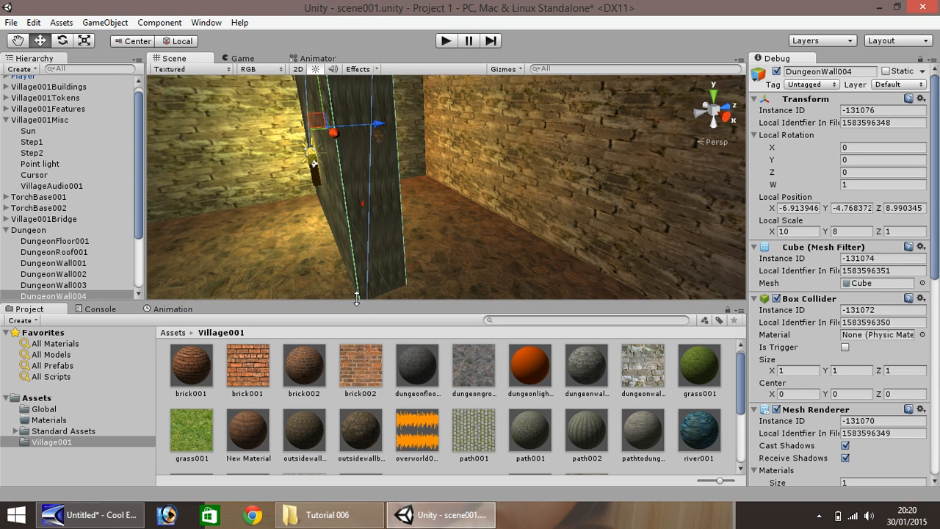
pyautogui.scroll(-3, 525, 414)
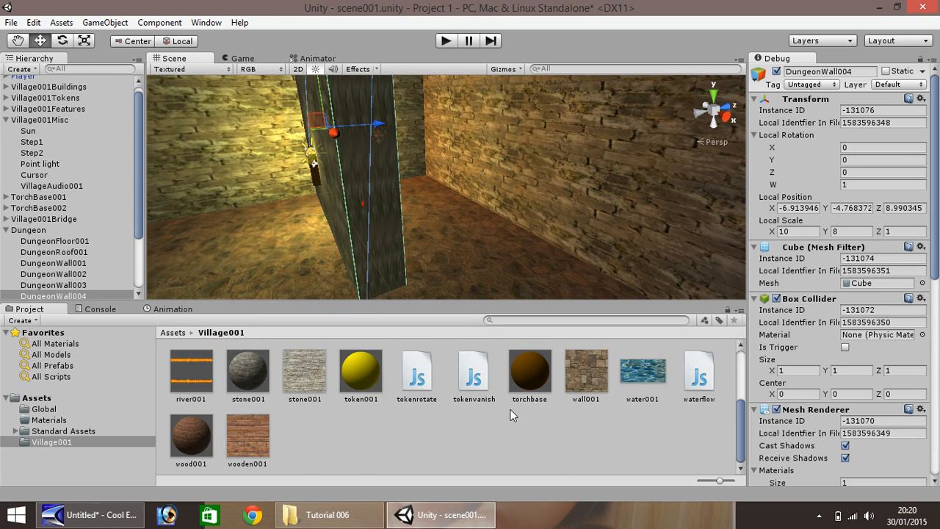
pyautogui.click(345, 514)
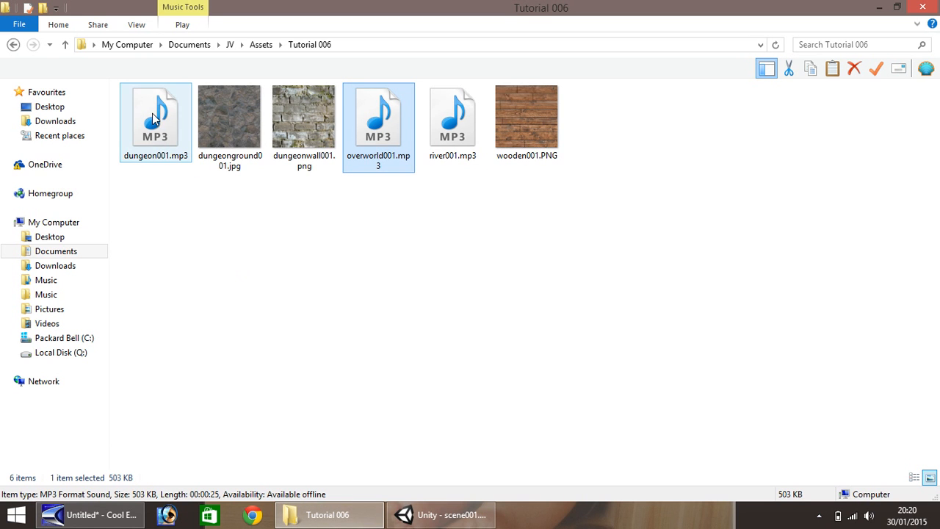
# Drag dungeon001.mp3 from Explorer into Unity's Village001 folder, then reselect DungeonWall004
pyautogui.moveTo(152, 113); pyautogui.dragTo(314, 438)
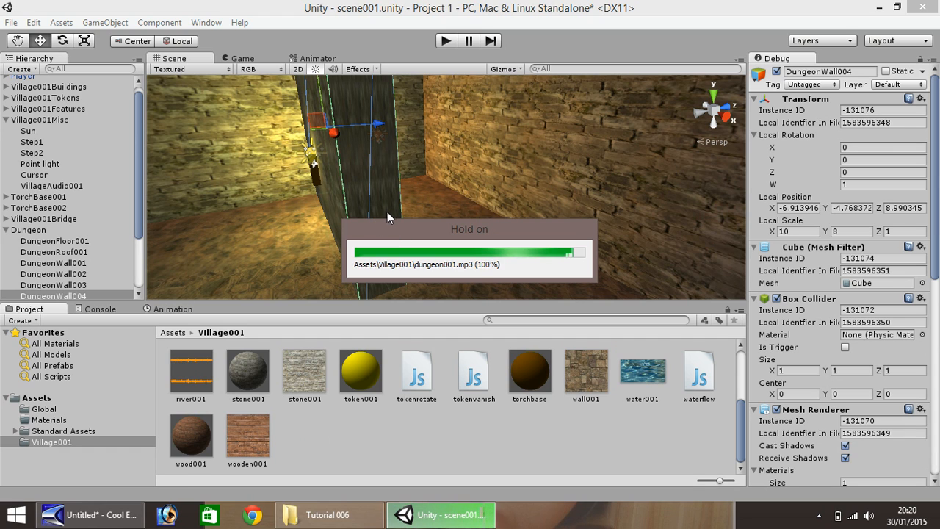
pyautogui.click(357, 177)
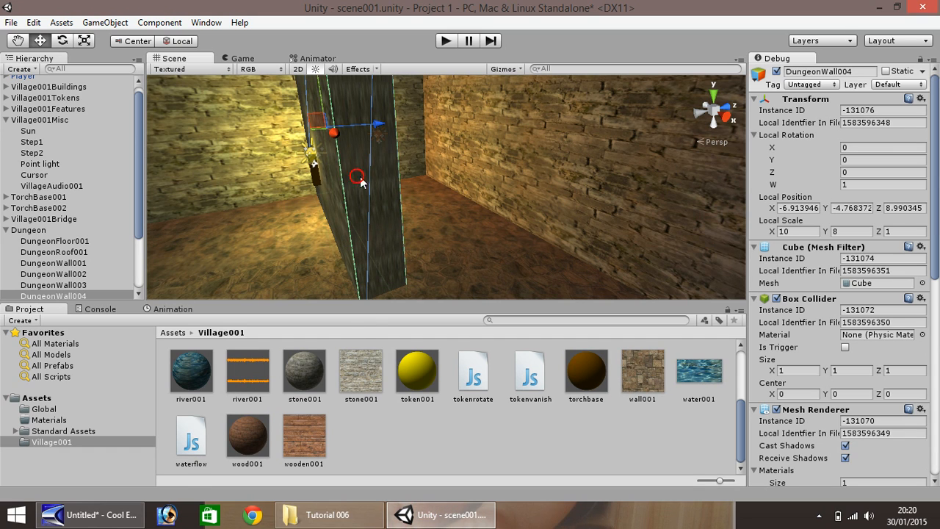
# Add an Audio Source to DungeonWall004 with dungeon001 as its clip
pyautogui.moveTo(937, 287); pyautogui.dragTo(937, 381)
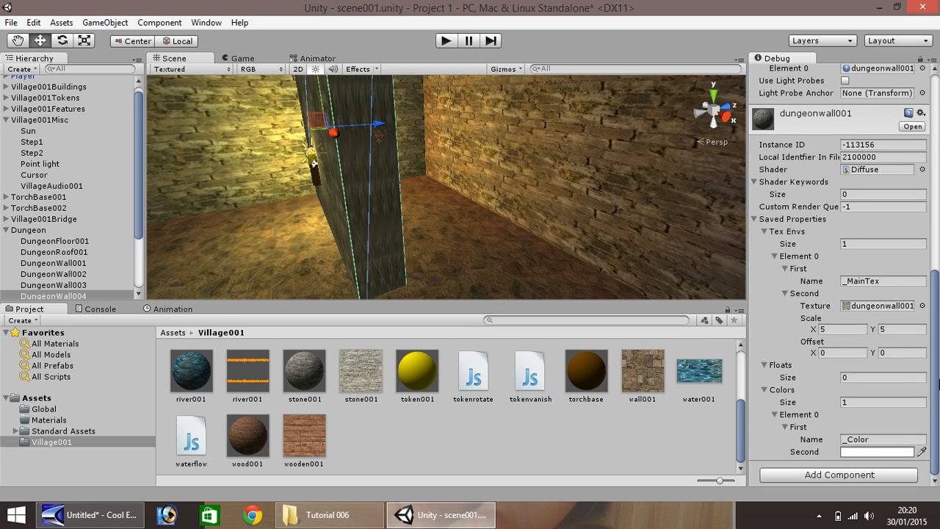
pyautogui.click(853, 475)
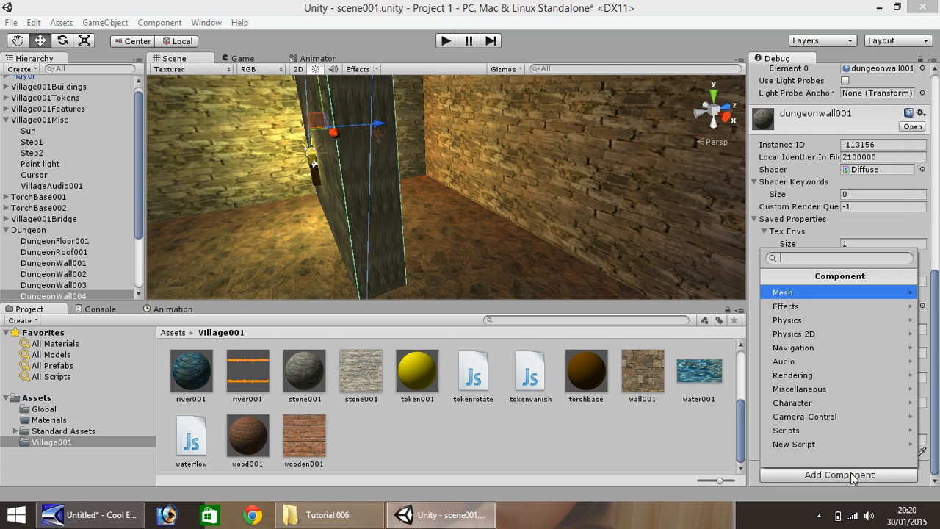
pyautogui.click(803, 359)
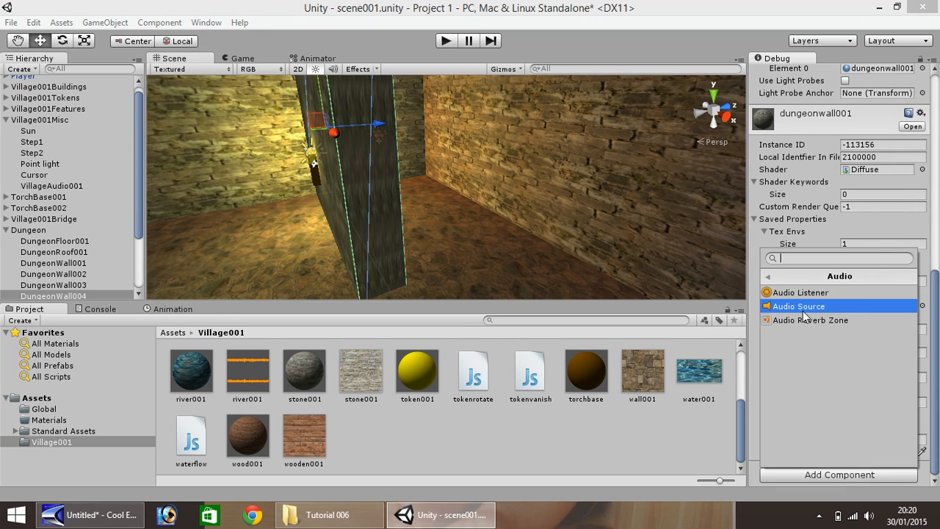
pyautogui.click(802, 310)
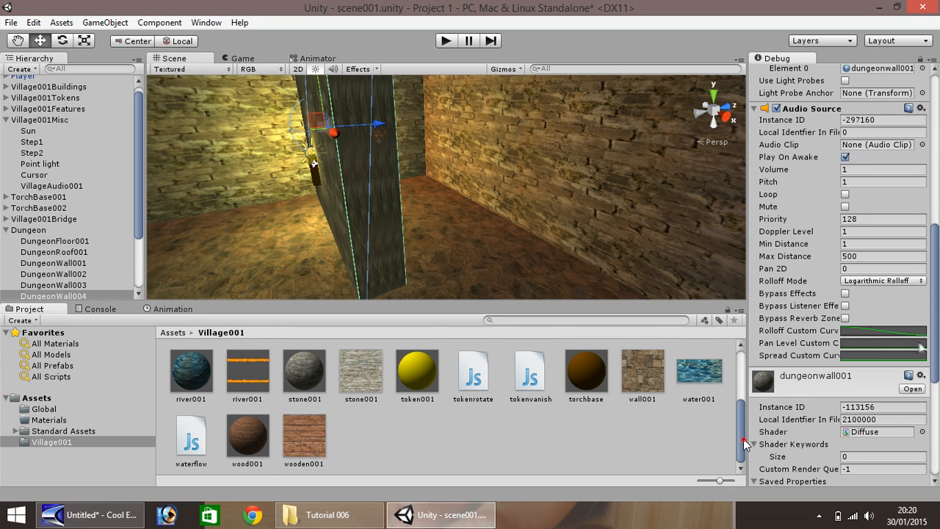
pyautogui.moveTo(735, 438); pyautogui.dragTo(731, 377)
pyautogui.moveTo(417, 379); pyautogui.dragTo(891, 149)
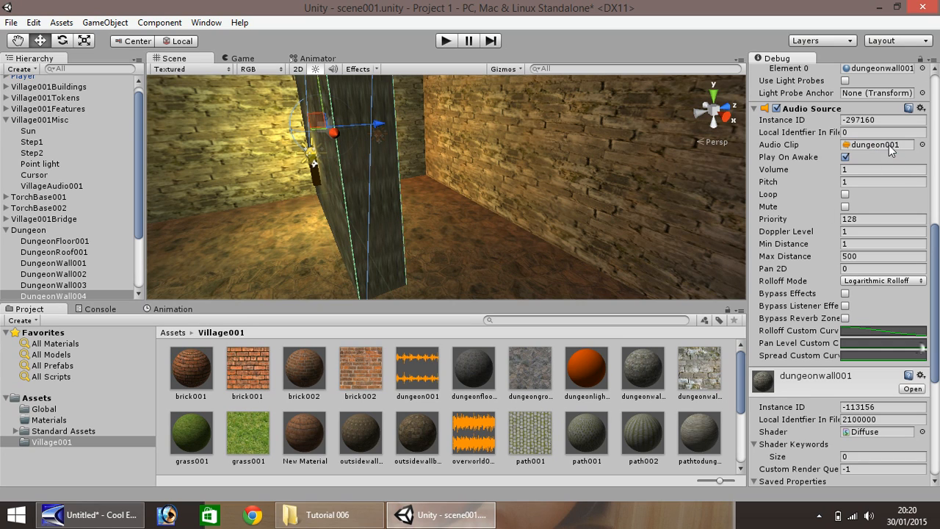
# Turn on Loop, set Max Distance to 2, and start a play test
pyautogui.click(844, 194)
pyautogui.click(867, 255)
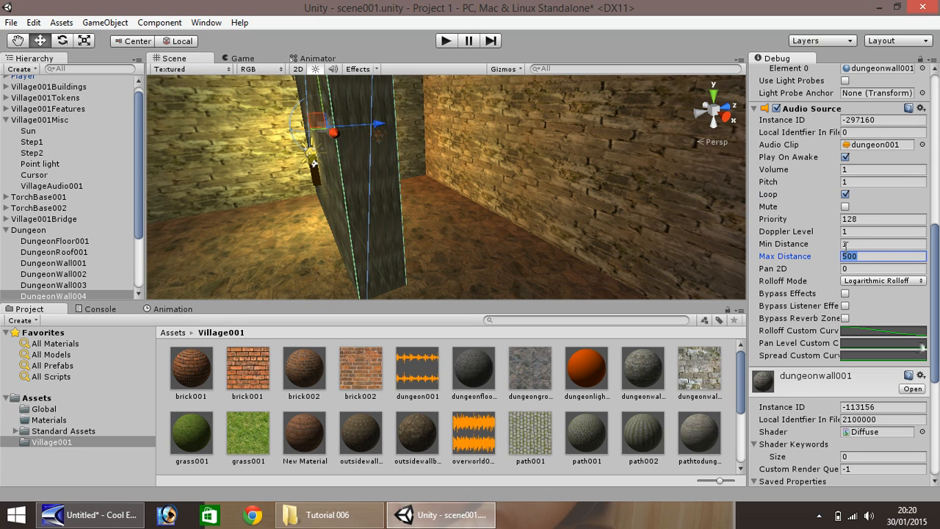
pyautogui.write('2')
pyautogui.click(444, 43)
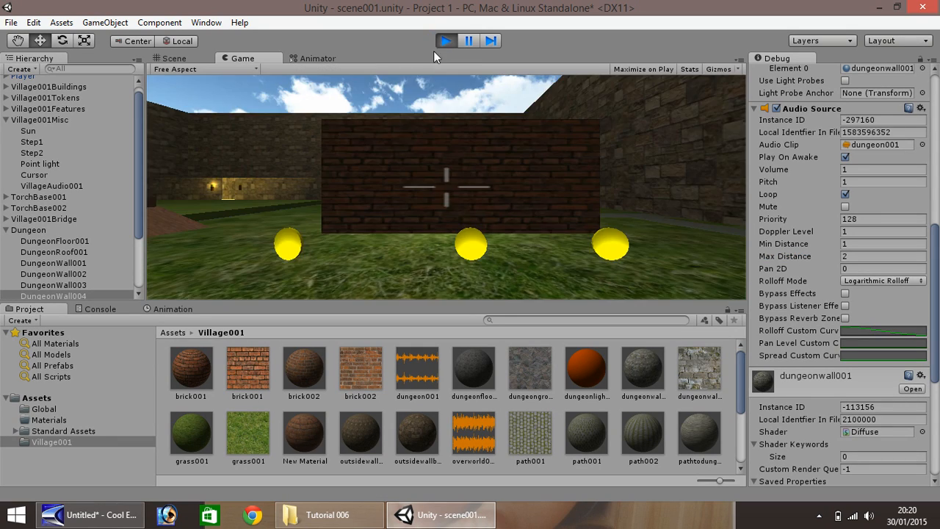
# Walk over the bridge and down the corridor into the dungeon room toward the torch-lit wall
pyautogui.press('w')
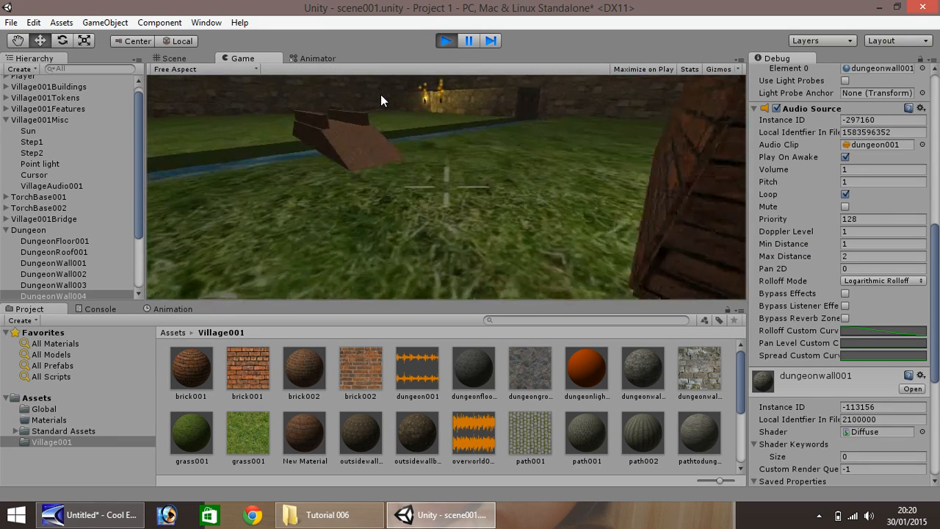
pyautogui.press('w')
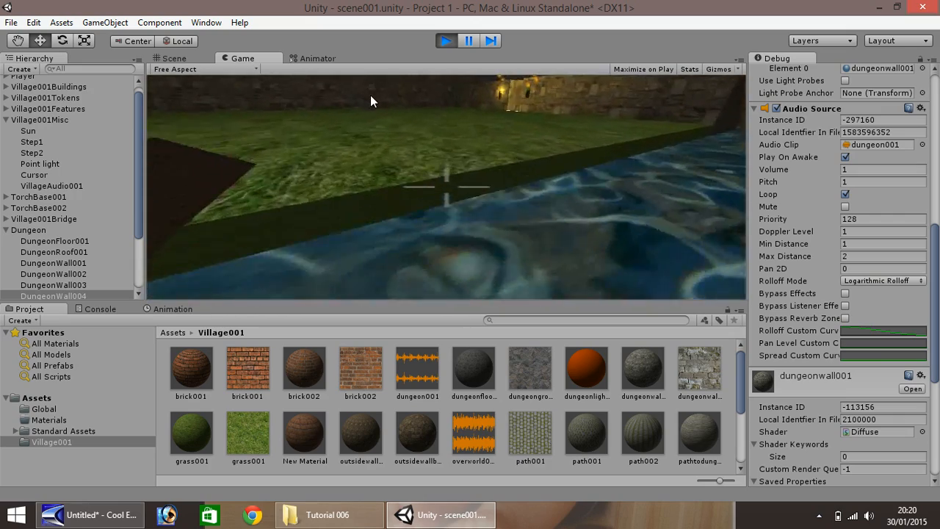
pyautogui.press('w')
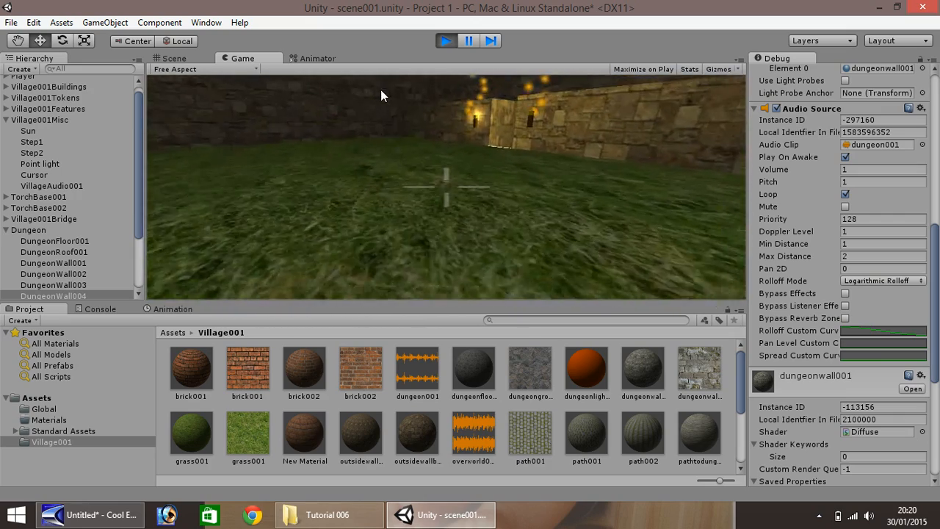
pyautogui.press('w')
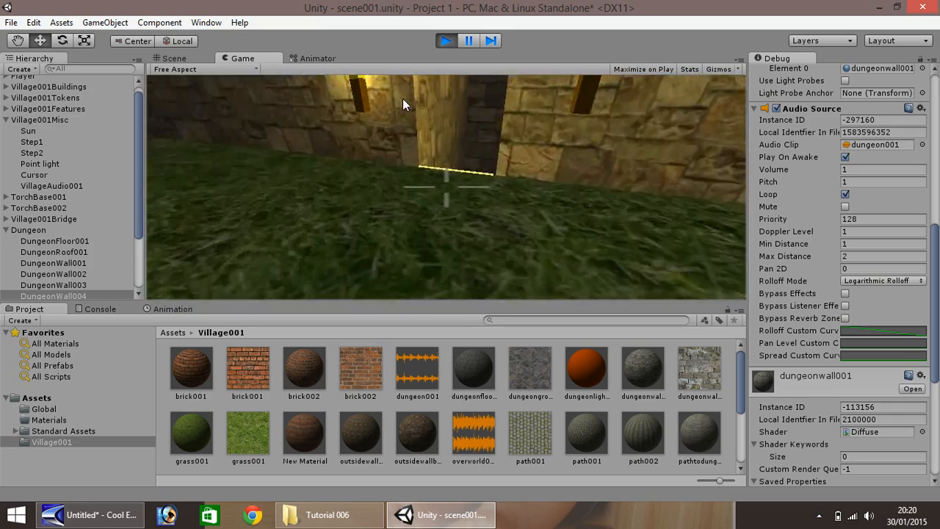
pyautogui.press('w')
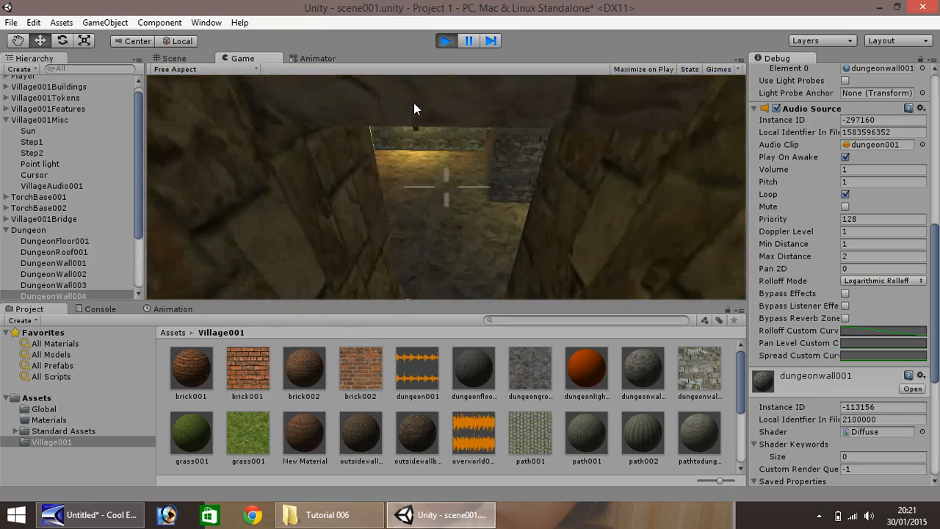
pyautogui.press('w')
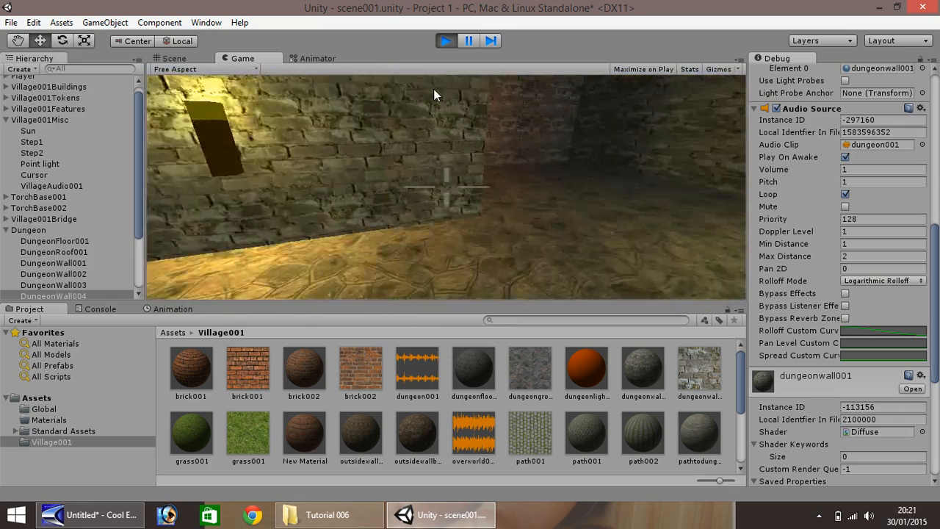
pyautogui.press('w')
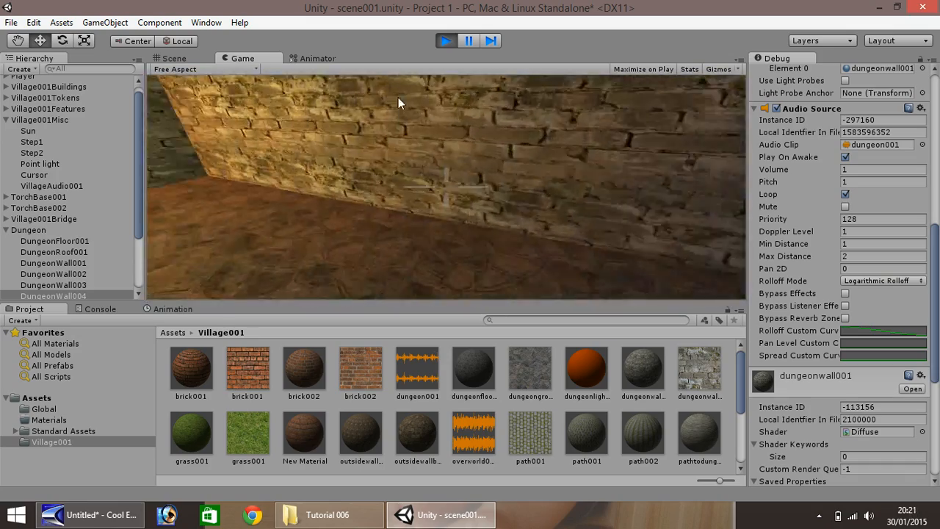
# Back away and roam the dungeon past the pillar and torch, then stop the game
pyautogui.press('s')
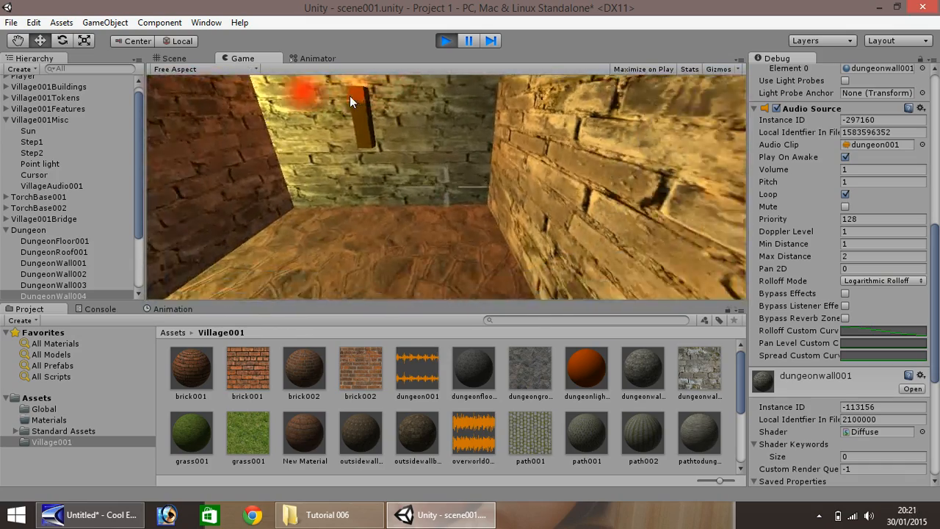
pyautogui.press('w')
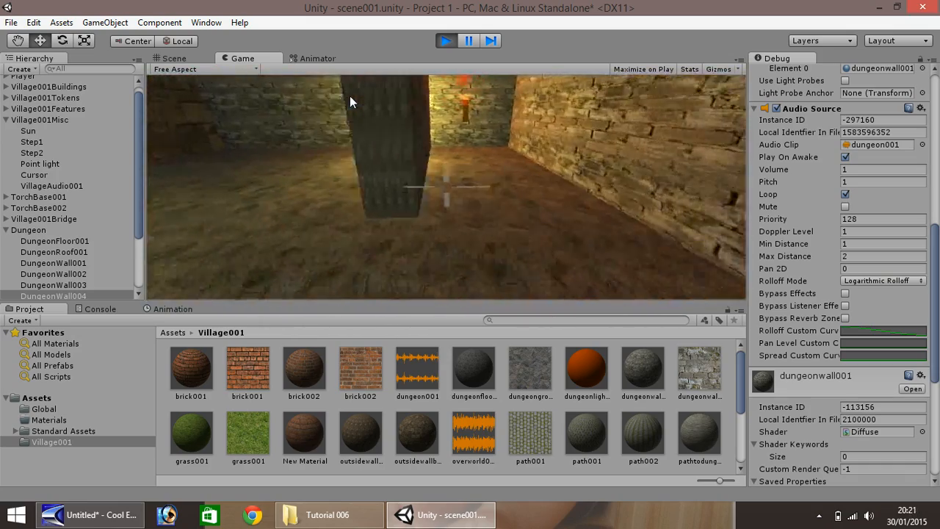
pyautogui.press('w')
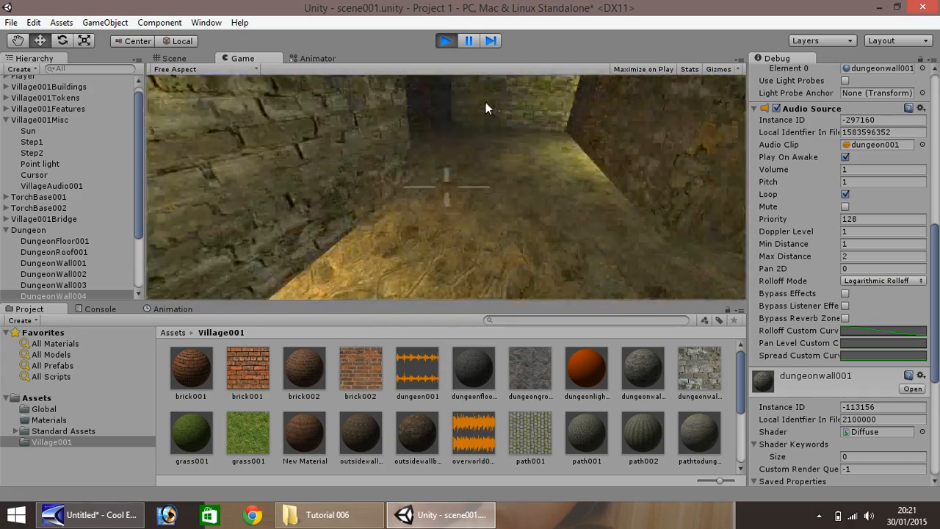
pyautogui.press('w')
pyautogui.press('w')
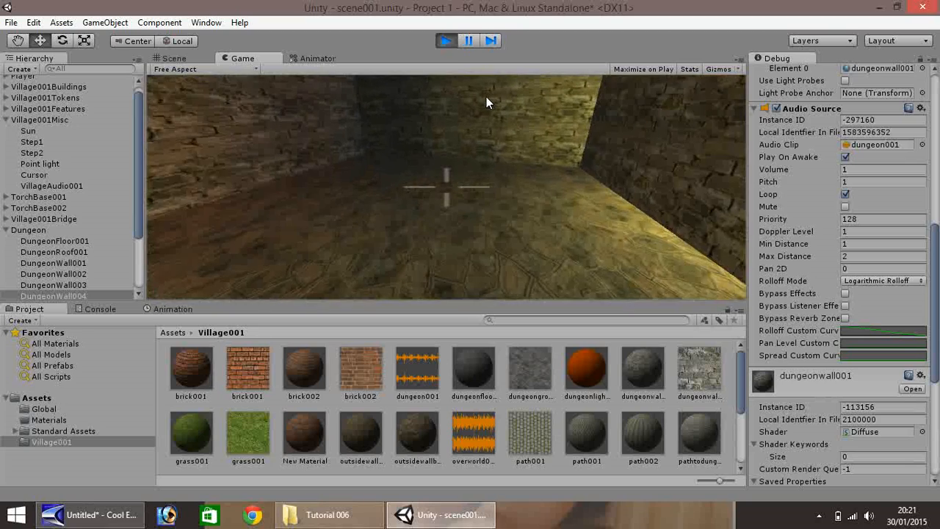
pyautogui.press('w')
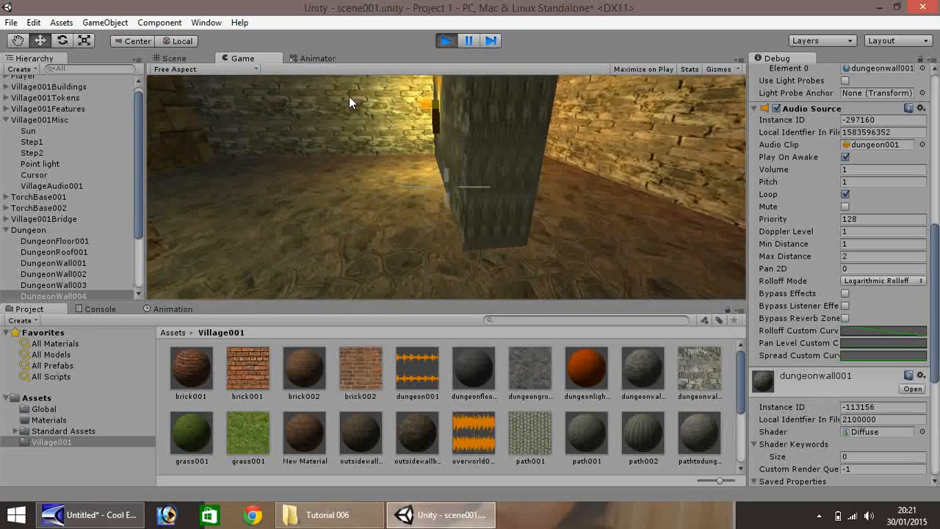
pyautogui.press('w')
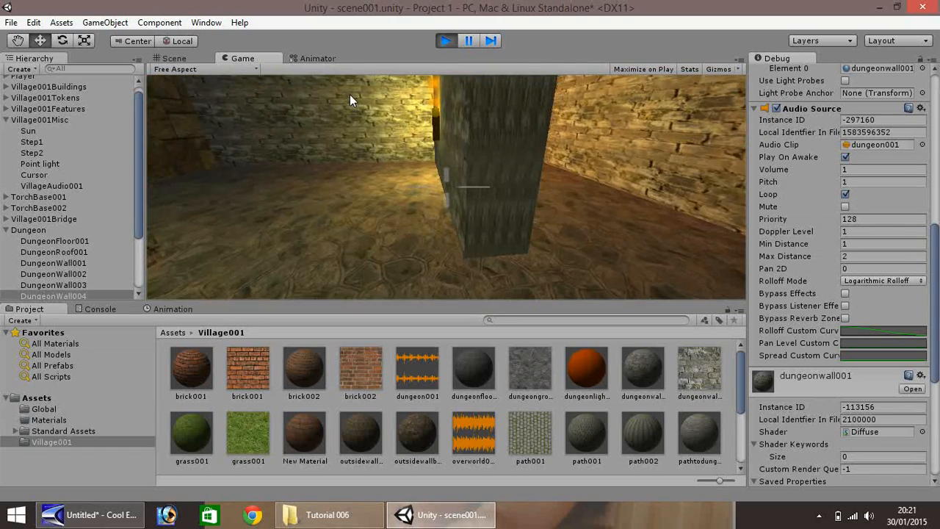
pyautogui.click(445, 41)
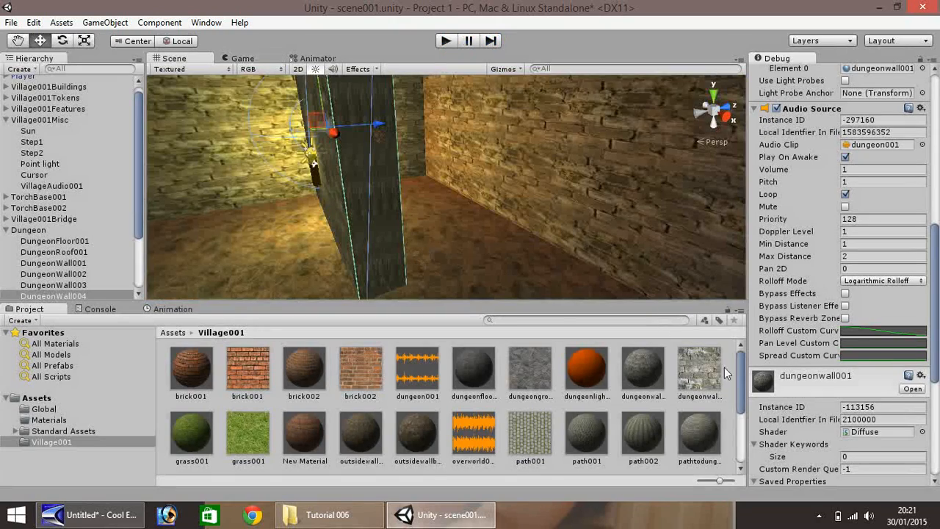
# Collapse the Village001Misc and Dungeon groups in the Hierarchy
pyautogui.moveTo(741, 363); pyautogui.dragTo(740, 417)
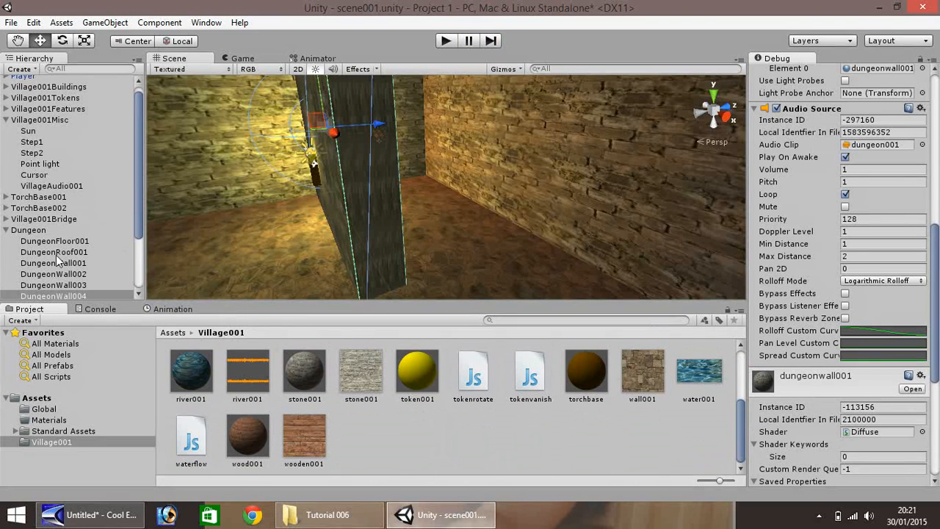
pyautogui.click(6, 120)
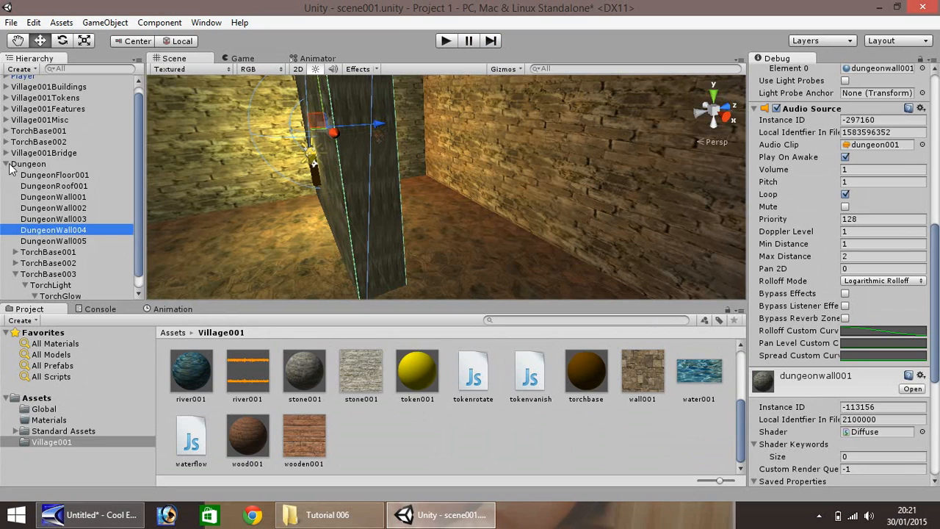
pyautogui.click(6, 163)
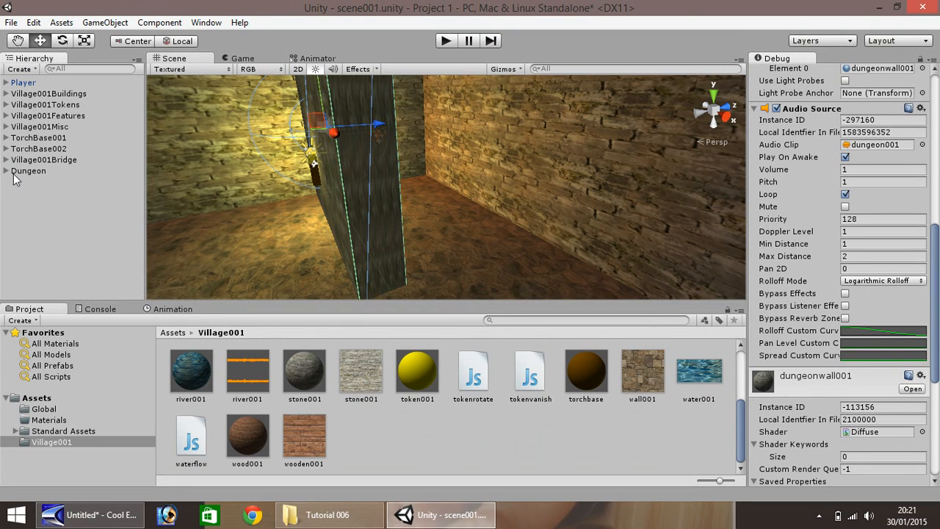
# Select Player and review its components, opening the Add Component list without adding anything
pyautogui.click(19, 84)
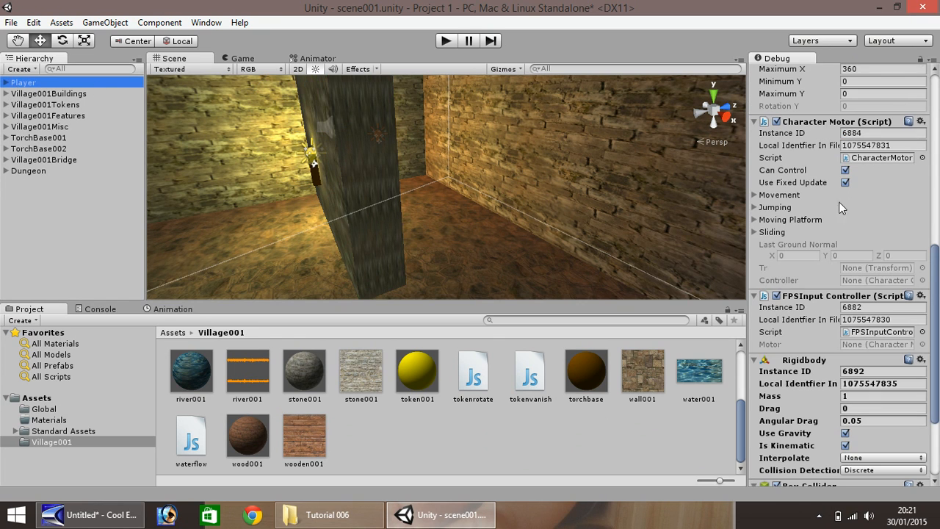
pyautogui.scroll(-3, 937, 292)
pyautogui.click(852, 474)
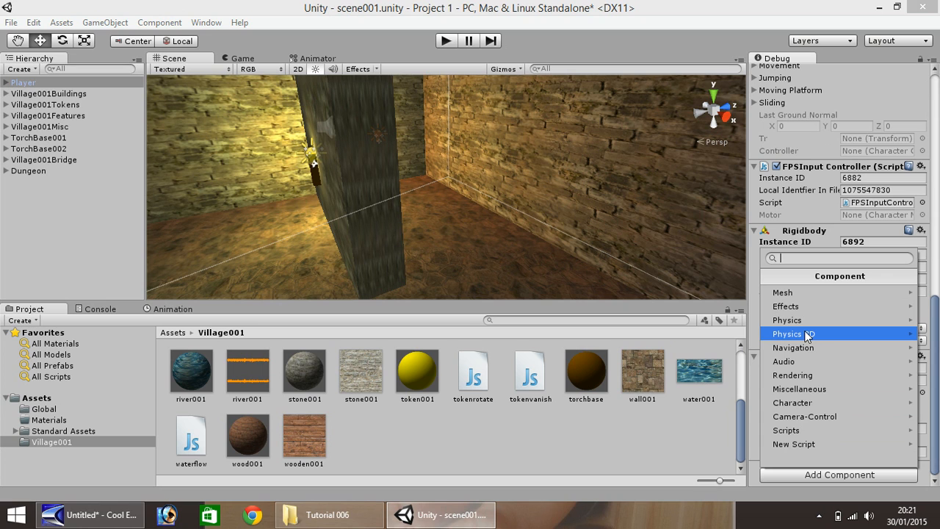
pyautogui.click(487, 440)
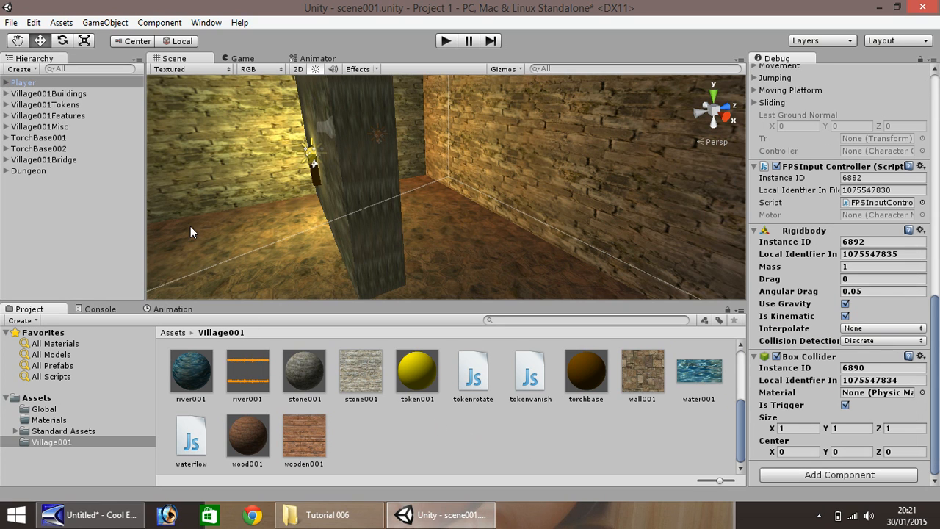
pyautogui.scroll(-3, 246, 218)
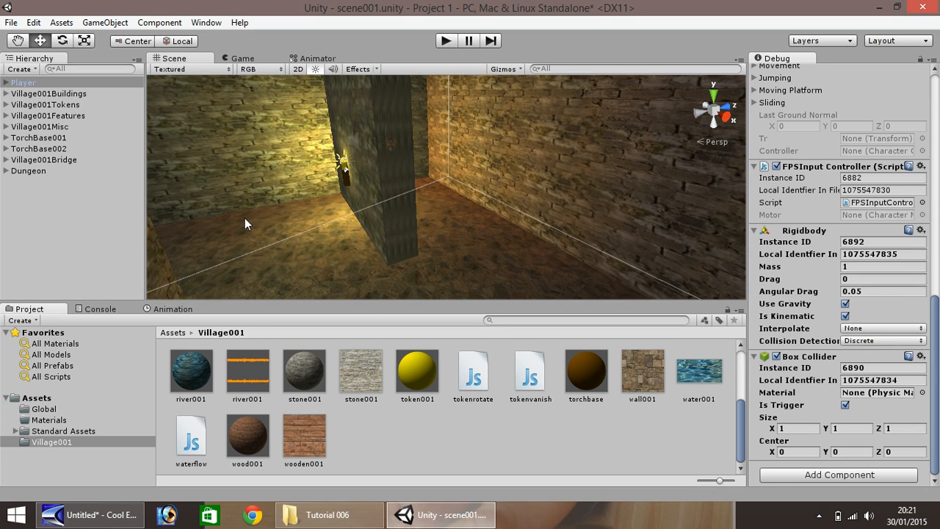
# Pan and zoom the Scene view to frame the torch-lit dungeon entrance from the grass
pyautogui.click(17, 40)
pyautogui.moveTo(243, 193); pyautogui.dragTo(527, 246)
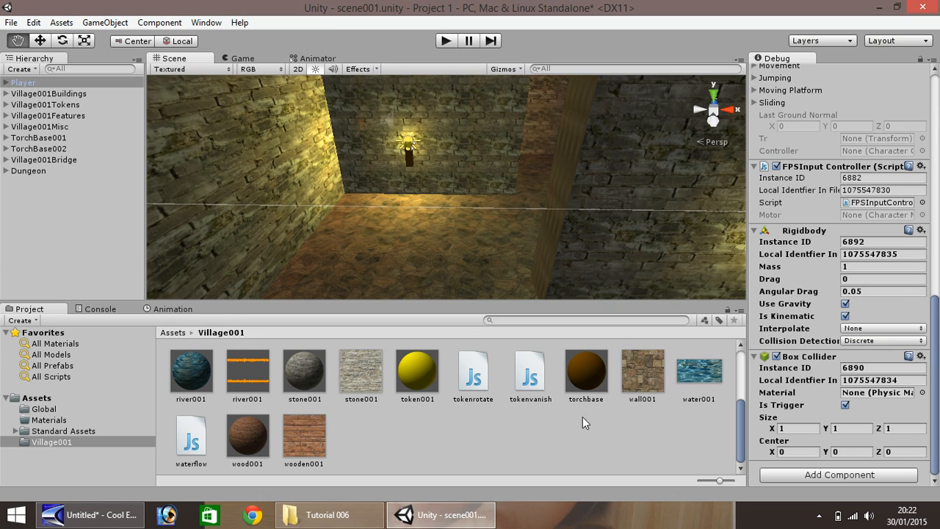
pyautogui.moveTo(741, 444); pyautogui.dragTo(740, 383)
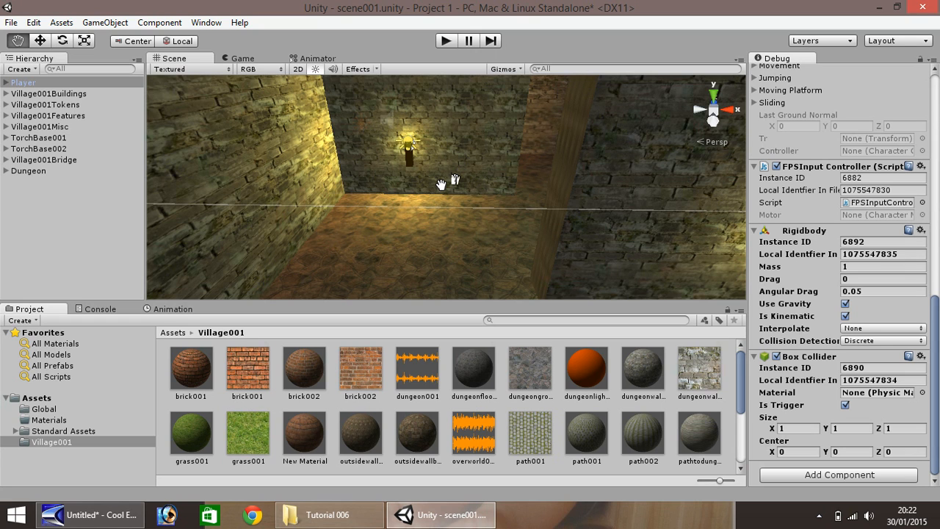
pyautogui.scroll(-5, 438, 194)
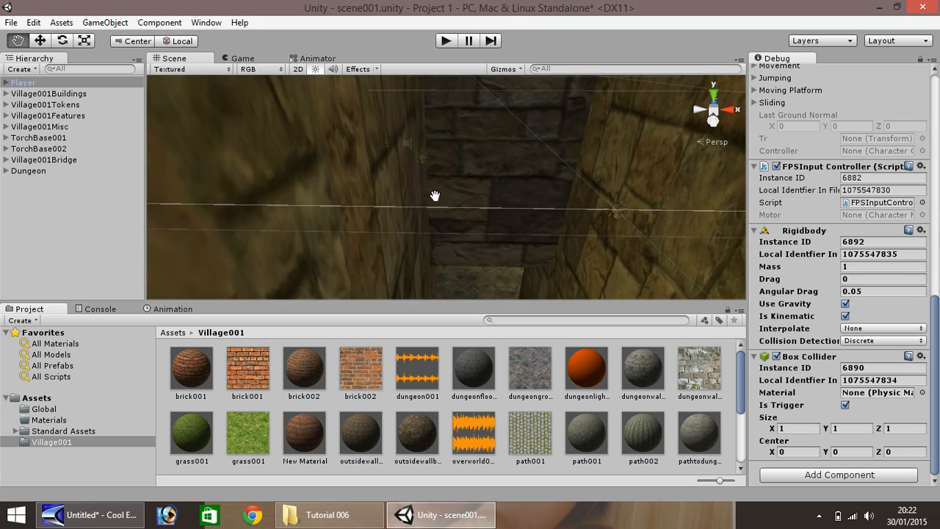
pyautogui.scroll(5, 431, 196)
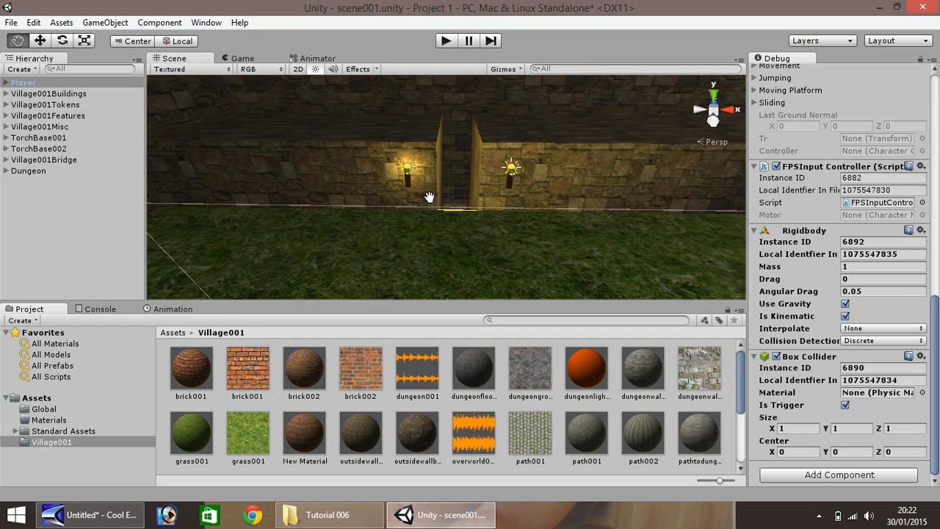